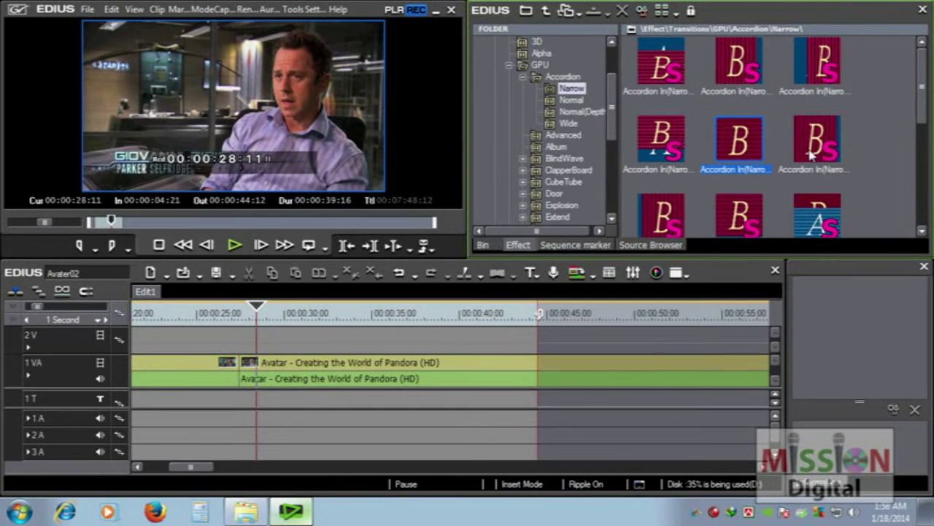
- Try a narrow GPU Accordion In transition on the cut between the two Avatar clips, and delete it after playback
click(662, 151)
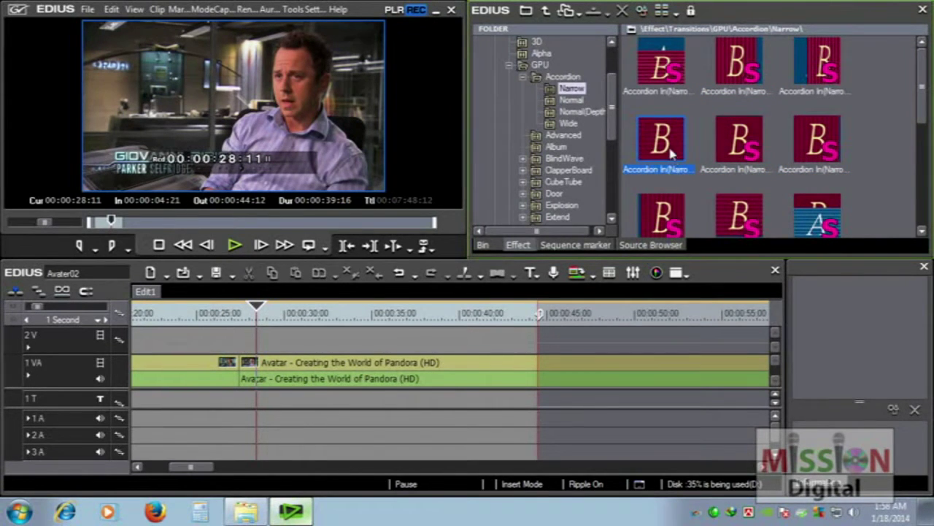
drag(661, 146, 239, 362)
drag(259, 319, 234, 322)
key(space)
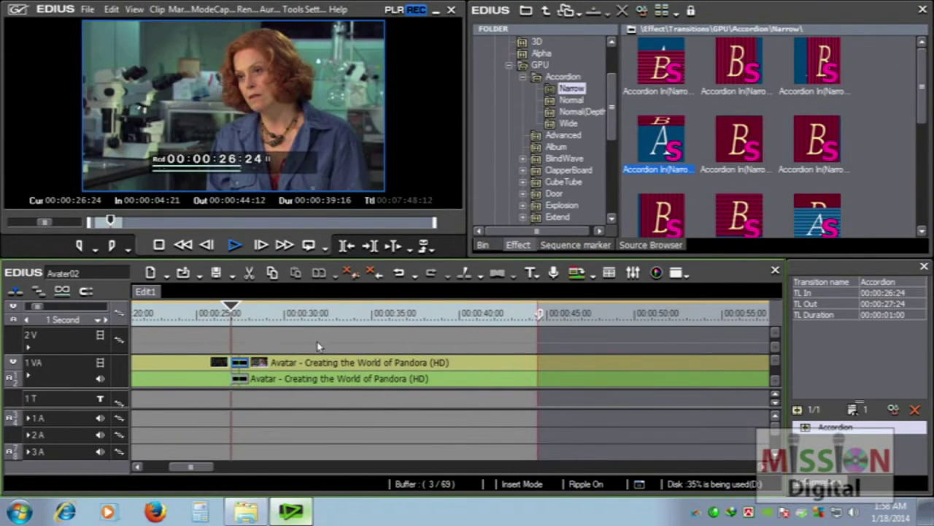
key(space)
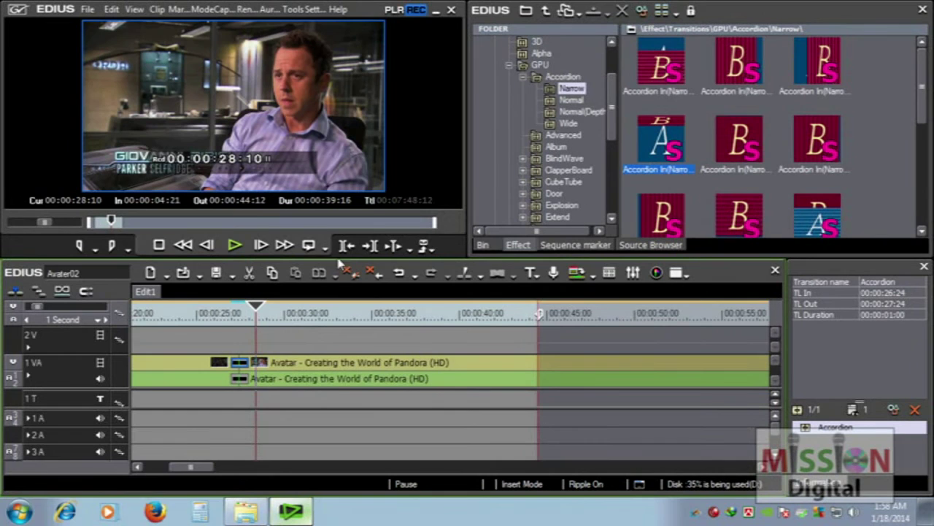
click(238, 369)
key(Delete)
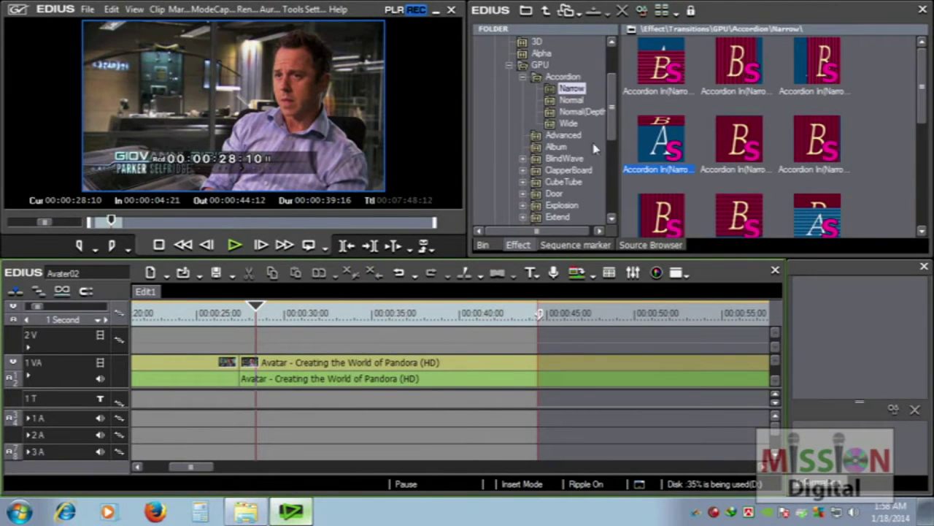
- Apply the Explosion transition from the GPU Advanced folder to the cut between the two Avatar clips
drag(615, 115, 615, 91)
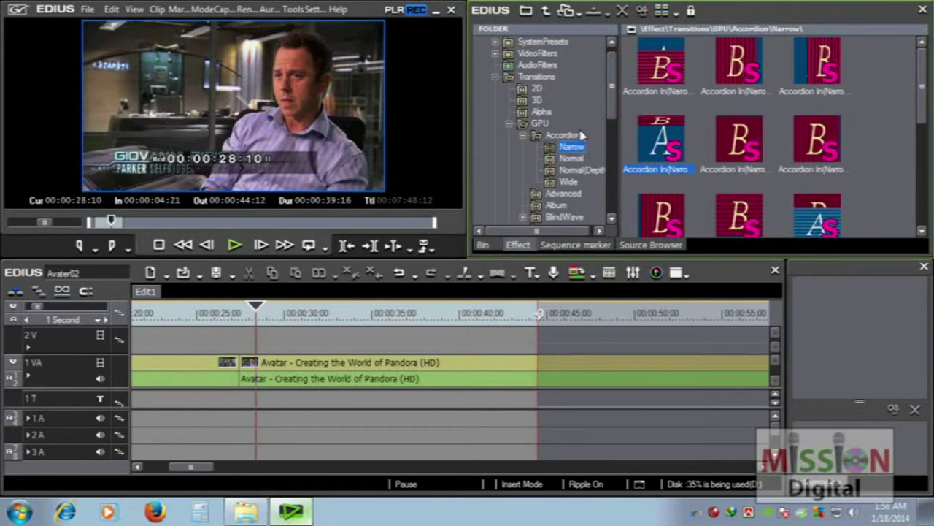
click(524, 137)
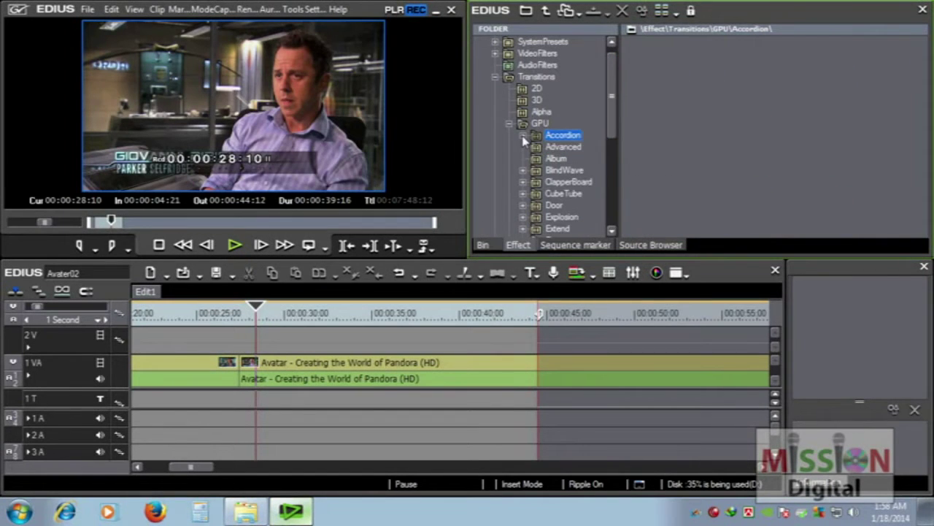
click(523, 137)
drag(610, 113, 610, 141)
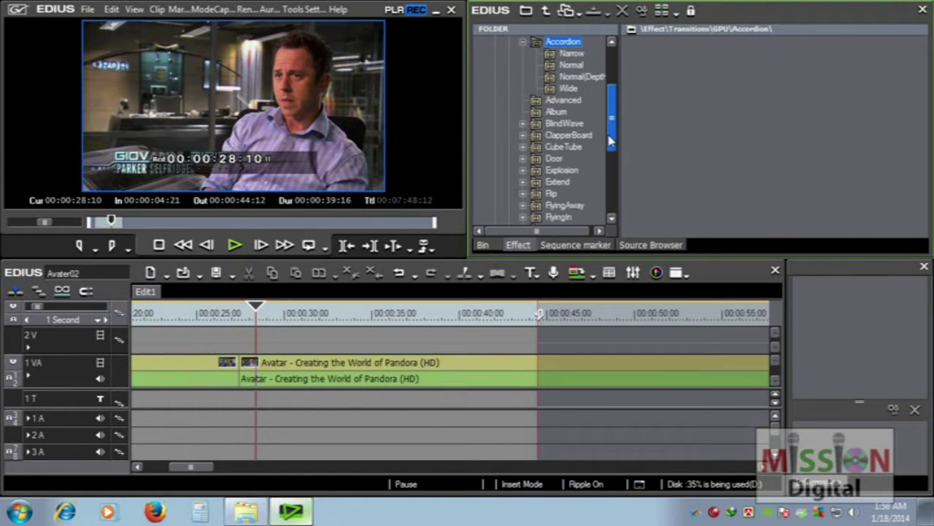
click(564, 100)
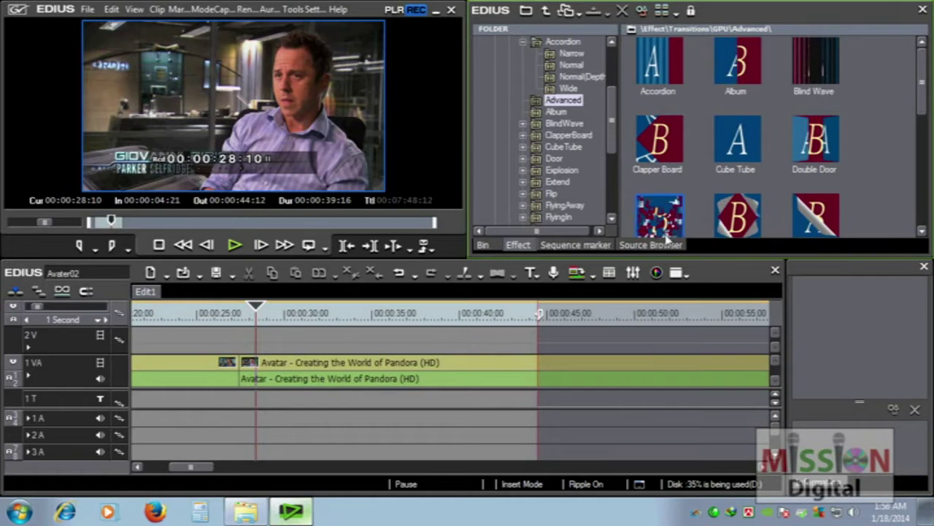
click(665, 232)
drag(665, 208, 241, 362)
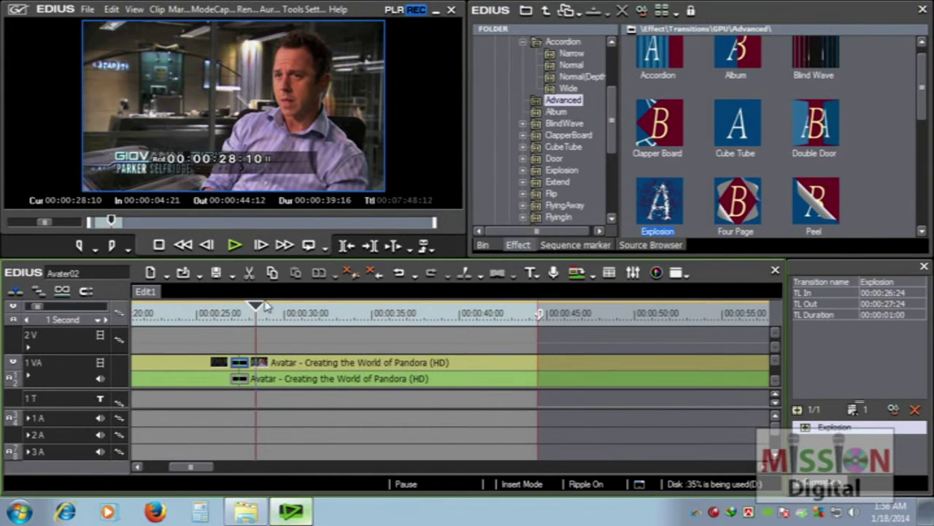
- Play back the Explosion transition and delete it from the cut
key(space)
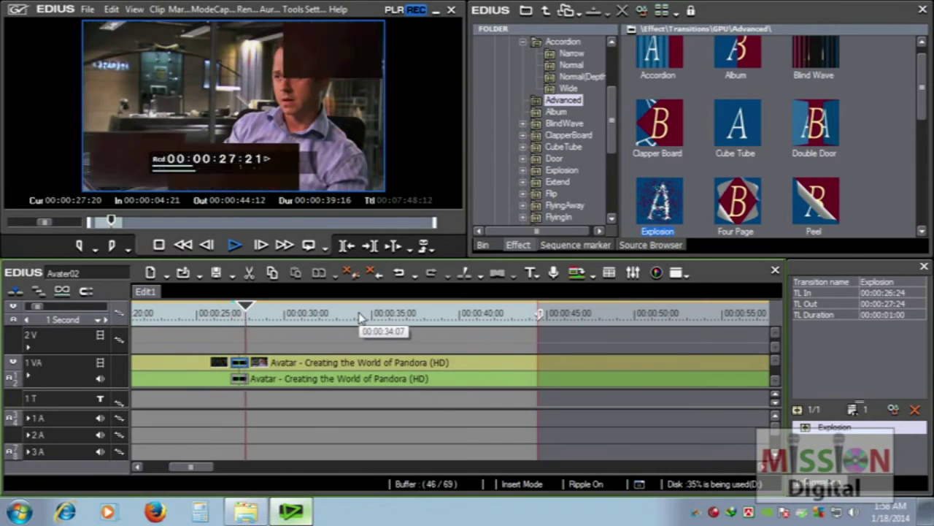
key(space)
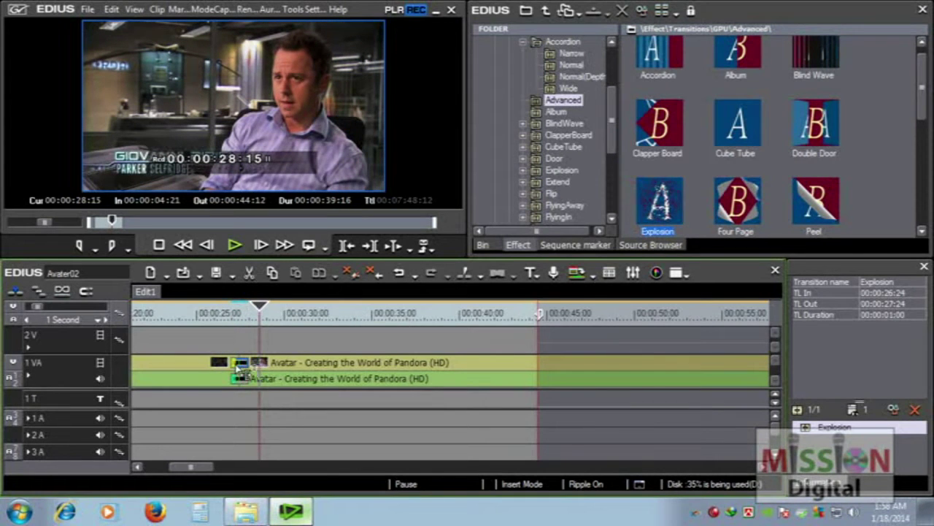
key(Delete)
- Browse the GPU FlyingAway transitions, viewing the AwayAndIn, FastRotation and Lateral presets
mouse_move(613, 137)
mouse_down()
mouse_move(614, 110)
mouse_move(612, 144)
mouse_up()
click(522, 124)
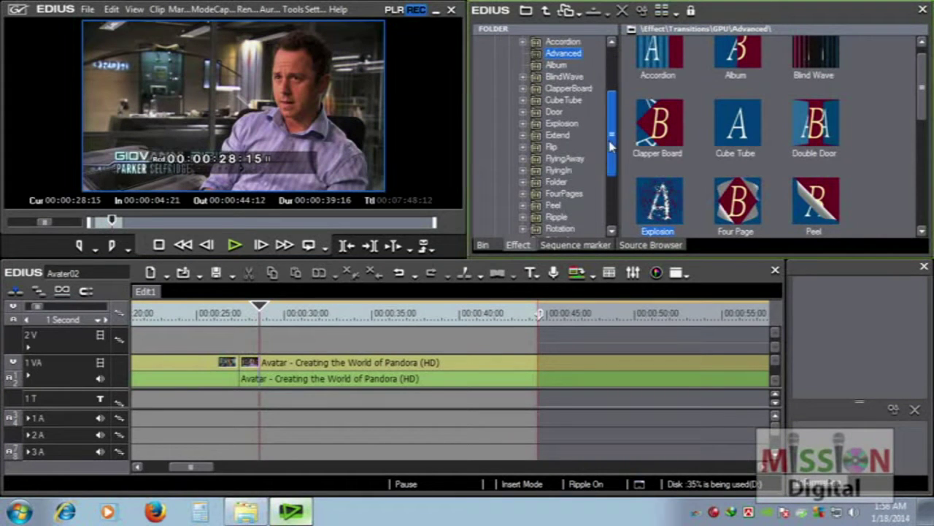
click(563, 159)
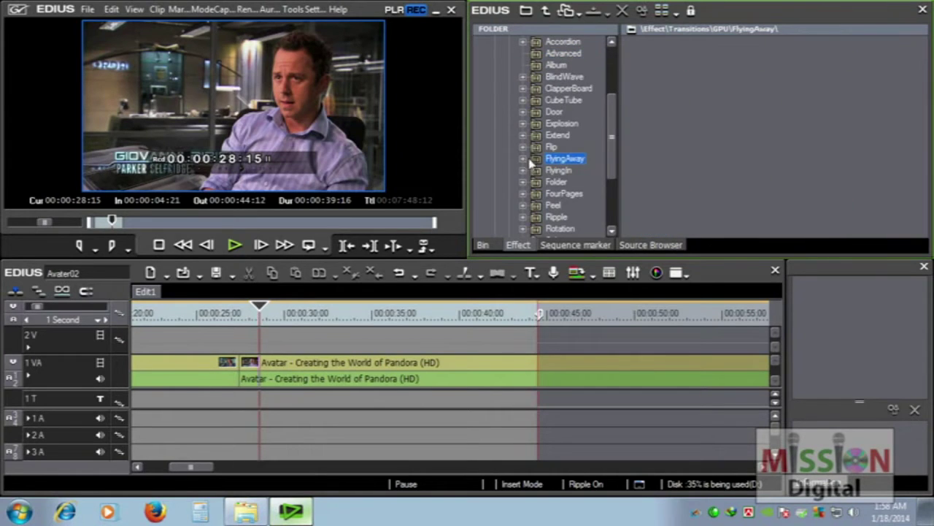
click(523, 159)
click(574, 170)
click(574, 182)
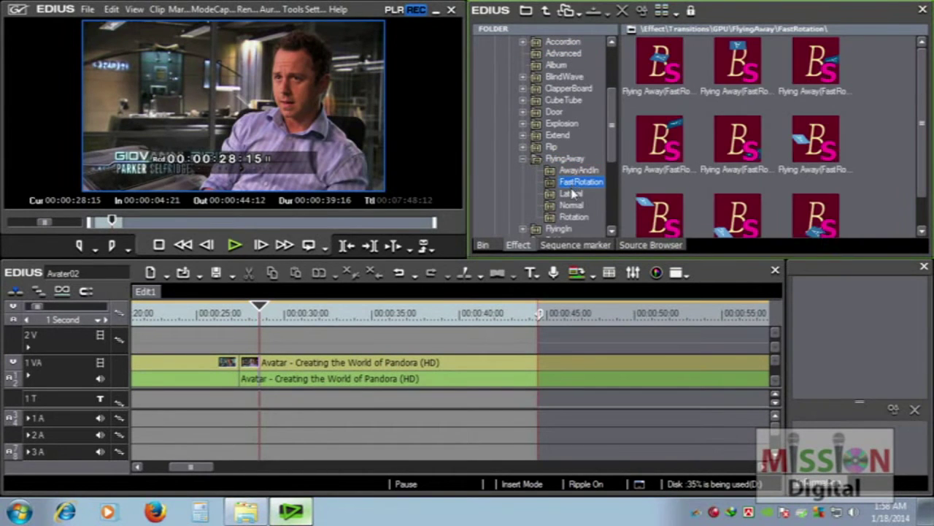
click(573, 195)
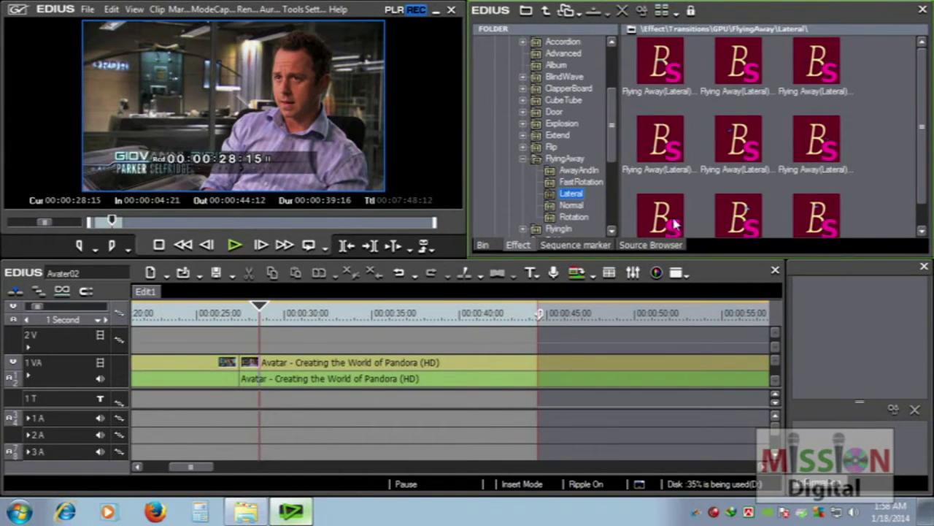
click(522, 159)
drag(615, 146, 615, 111)
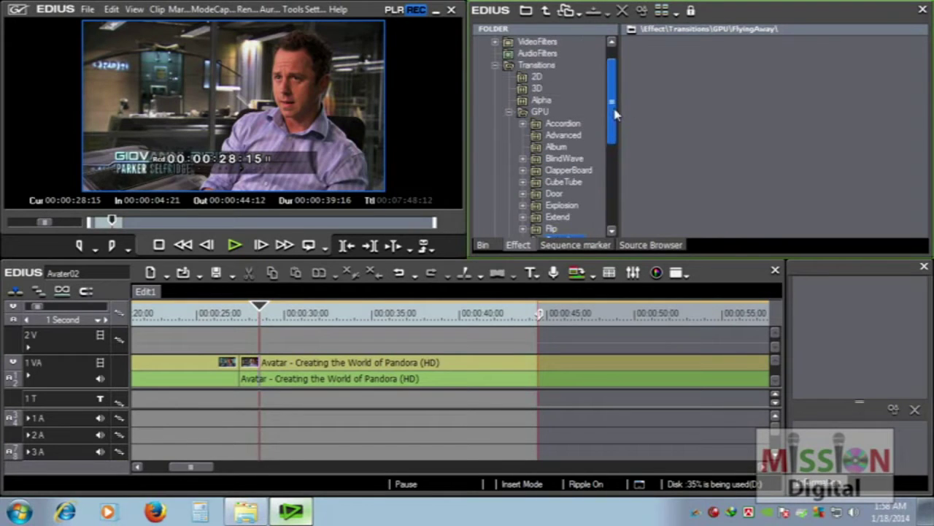
- Look through the remaining GPU transition folders and examine the Album presets
scroll(603, 125, down, 5)
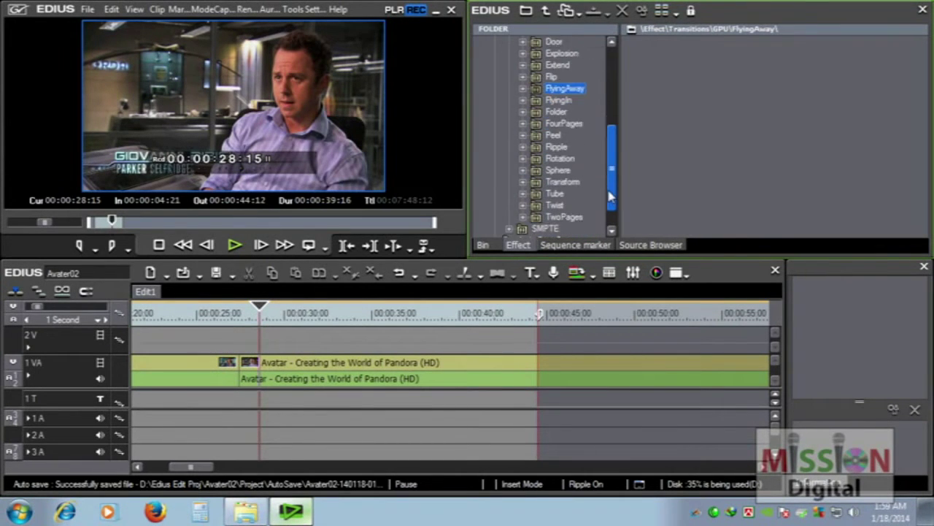
drag(612, 196, 612, 149)
click(575, 113)
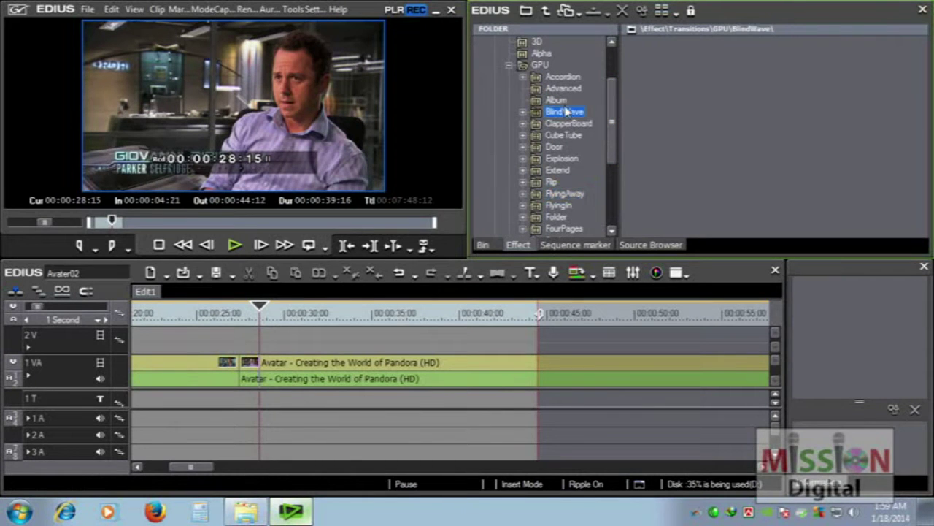
click(562, 102)
scroll(926, 123, down, 1)
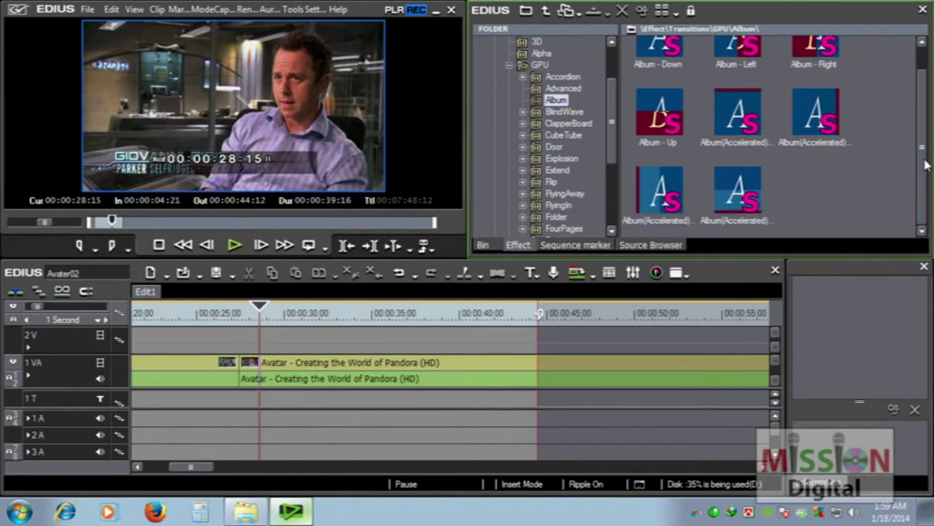
click(737, 115)
- Apply the GPU Advanced Explosion transition to the cut between the Avatar clips and extend it to 00:00:02:08
click(568, 80)
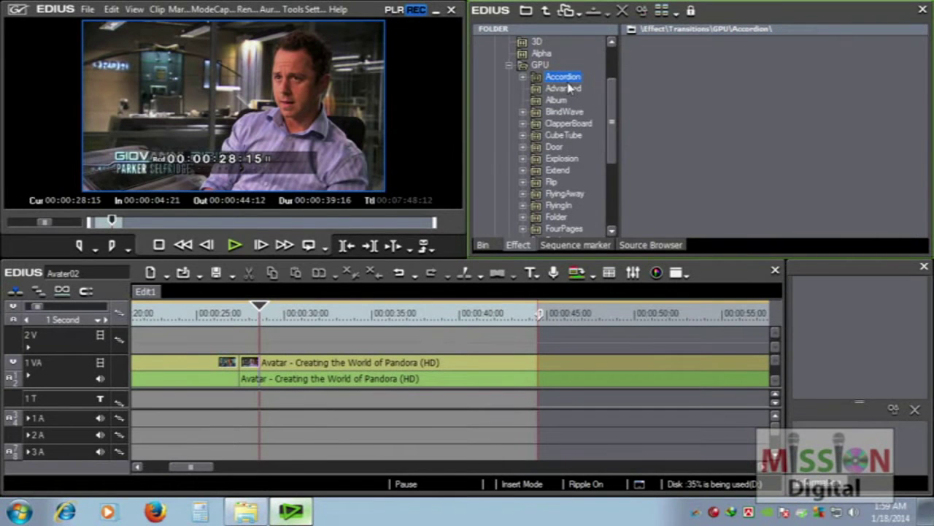
click(562, 88)
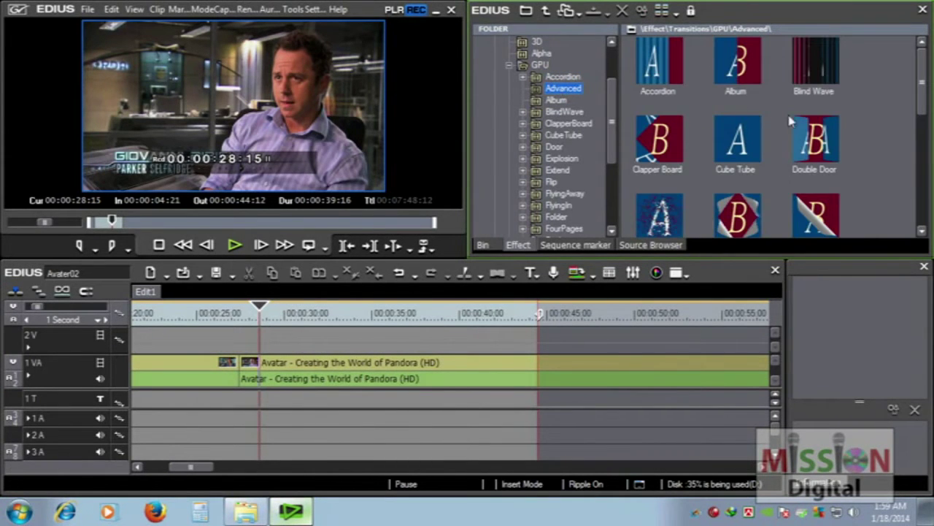
click(674, 216)
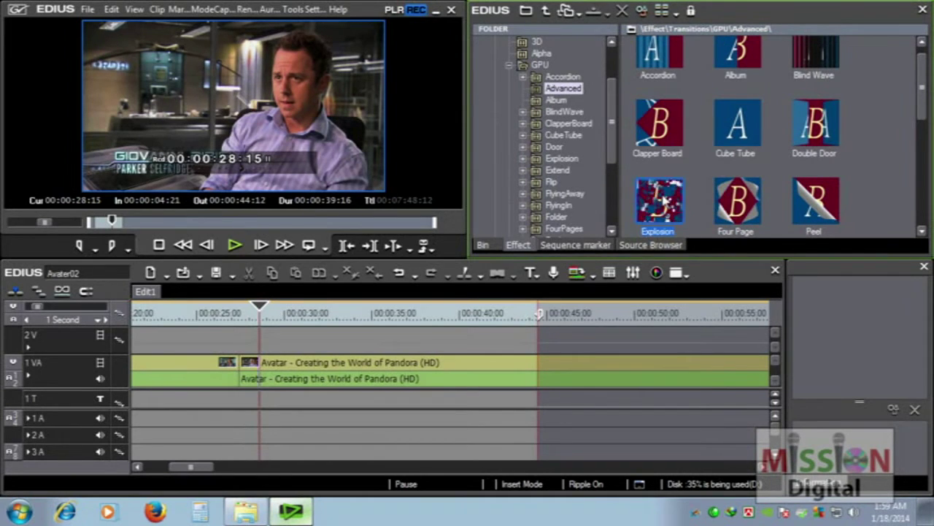
click(241, 362)
key(ctrl+p)
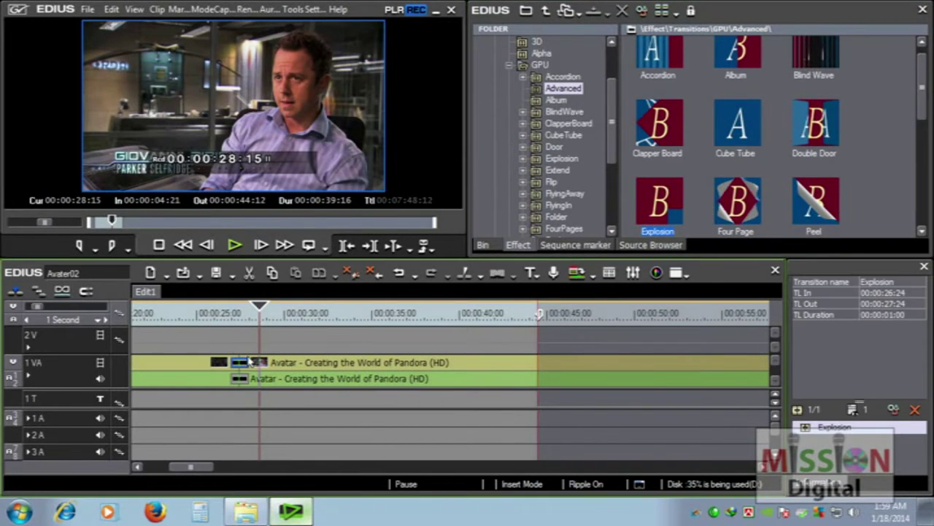
drag(253, 370, 219, 370)
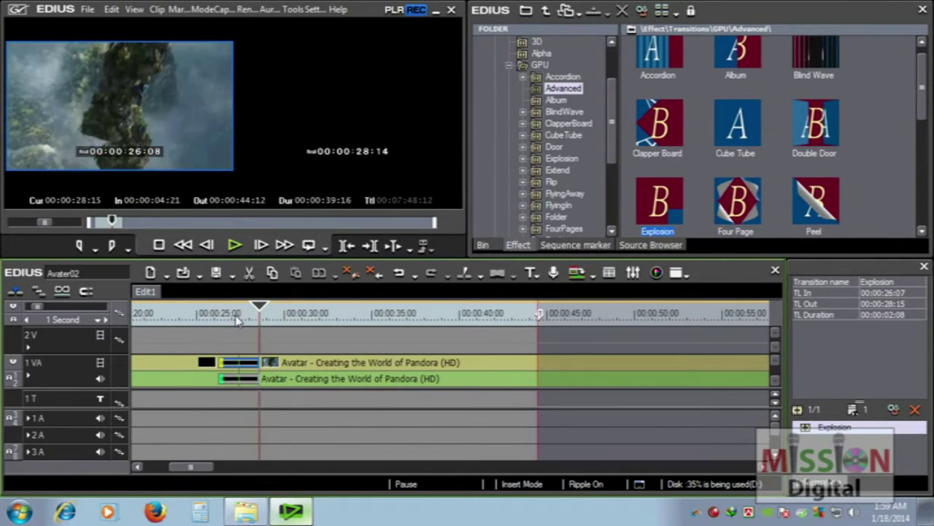
- Open the Explosion transition's settings and place the playhead mid-transition at 00:00:27:11
double_click(247, 370)
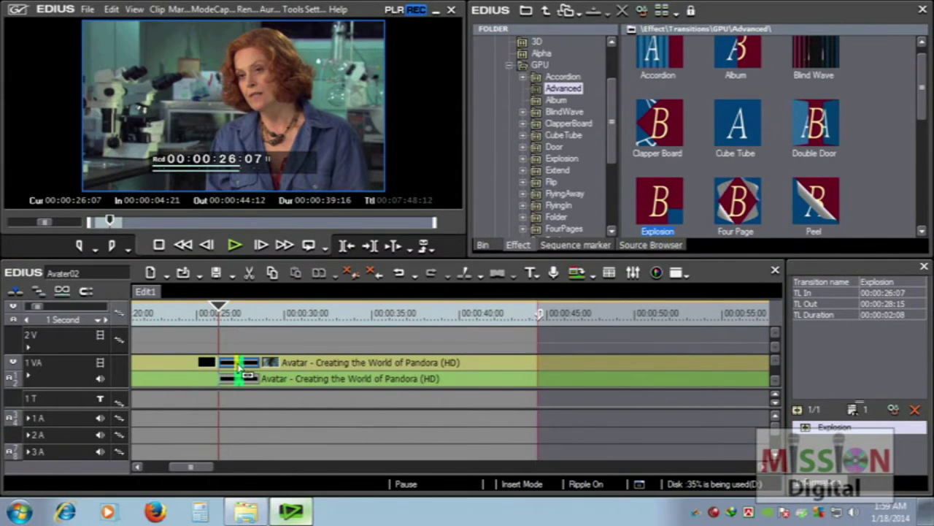
drag(753, 148, 704, 32)
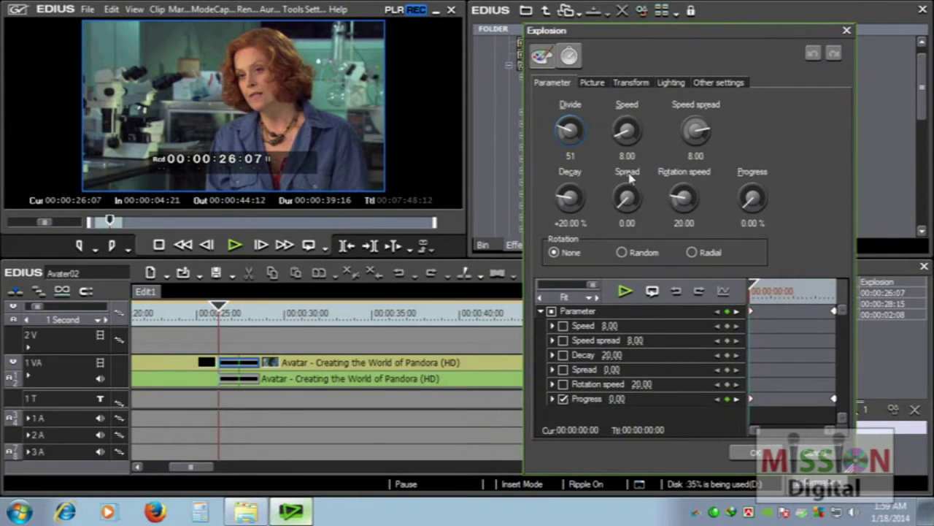
click(240, 314)
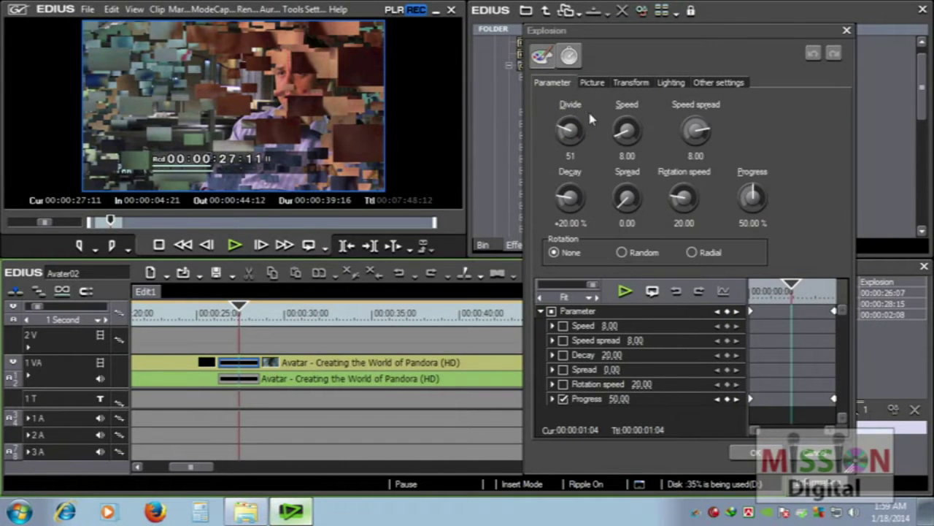
- Set the explosion's Speed to 8.30, Speed spread to 7.69, Decay to 21.20%, Rotation speed to 24.20 and mid-transition Progress to 49.90%
drag(569, 132, 564, 131)
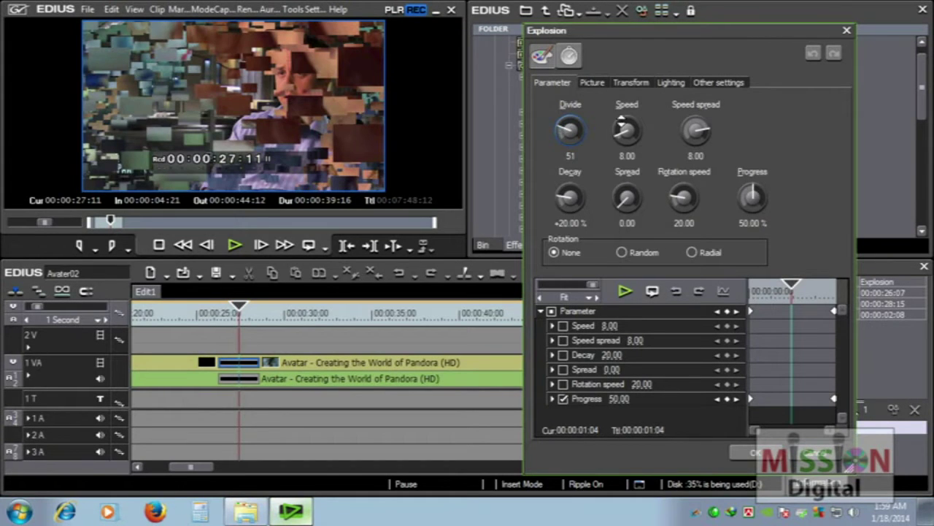
drag(625, 132, 625, 131)
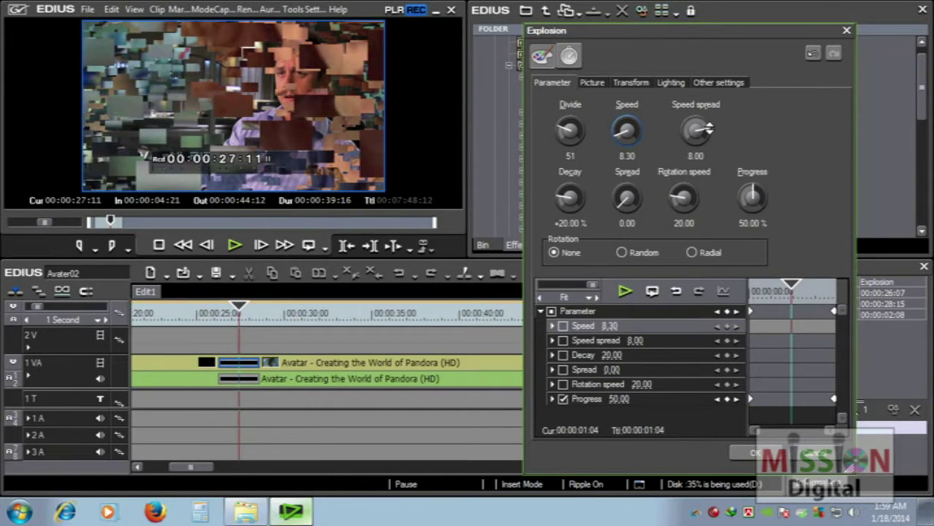
drag(706, 130, 705, 130)
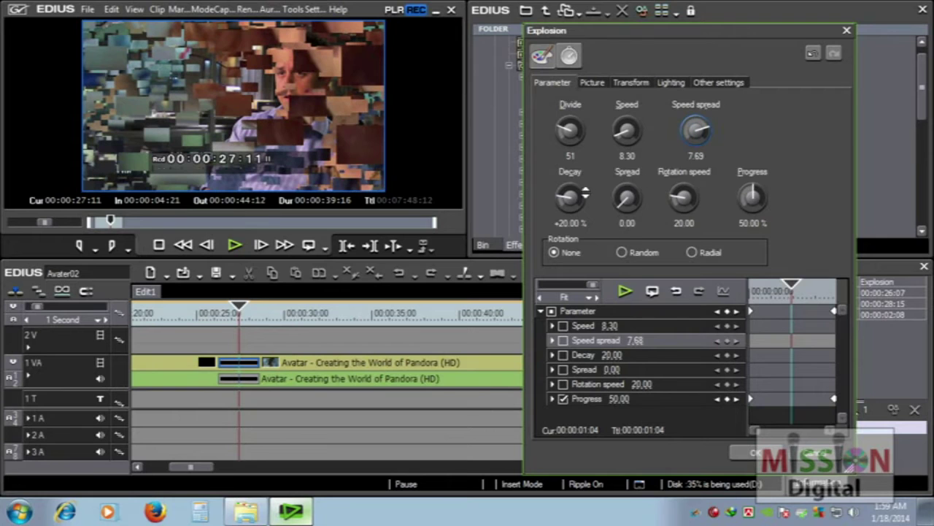
drag(562, 196, 564, 195)
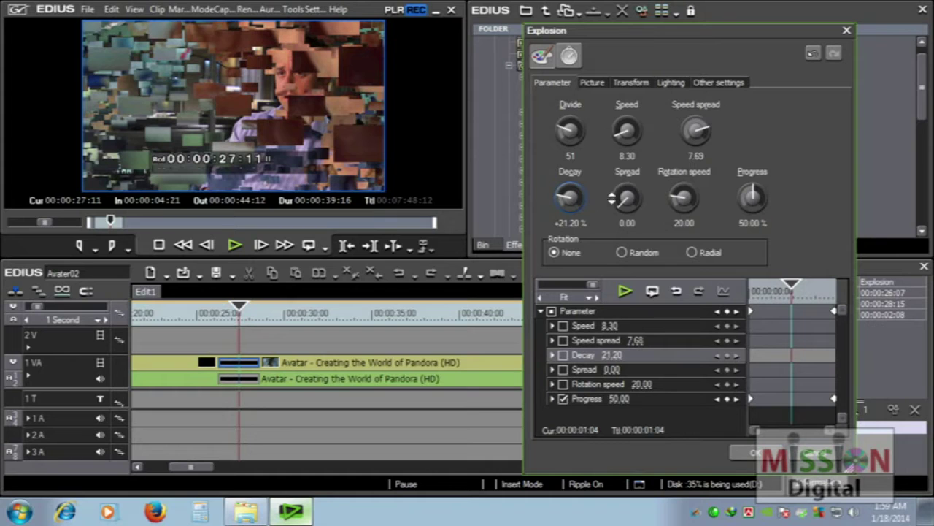
drag(682, 196, 682, 196)
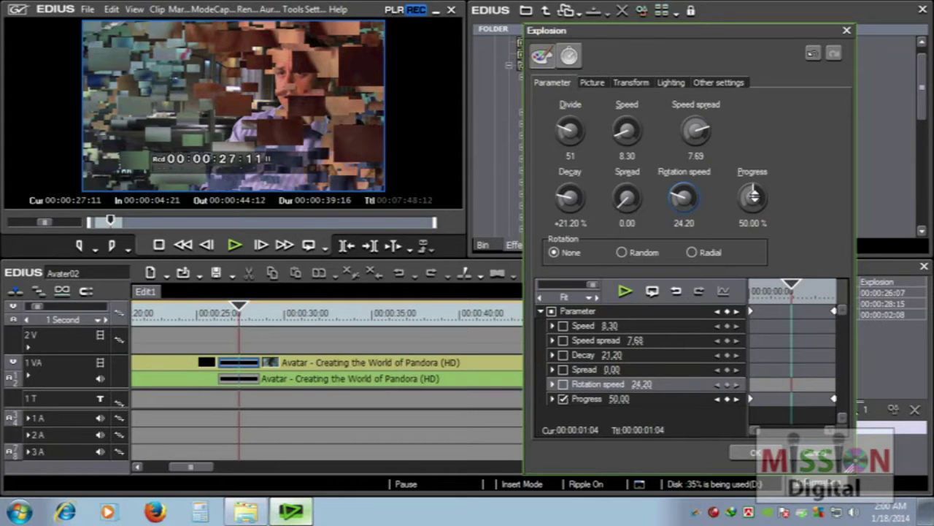
drag(753, 195, 752, 196)
- Try Radial rotation for the explosion pieces and settle on Random
click(622, 253)
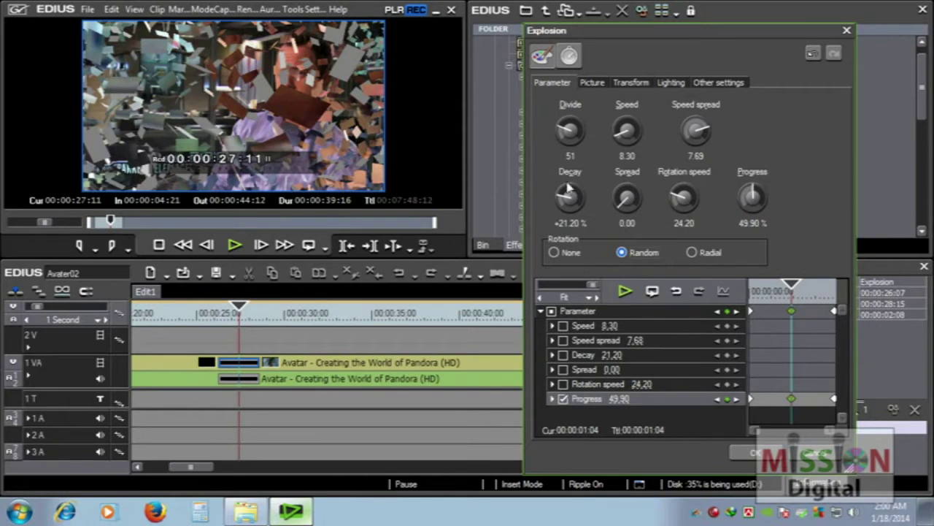
click(692, 253)
click(634, 253)
- Return to the start of the transition and set the explosion's Rotation speed to 15.30
drag(794, 290, 752, 295)
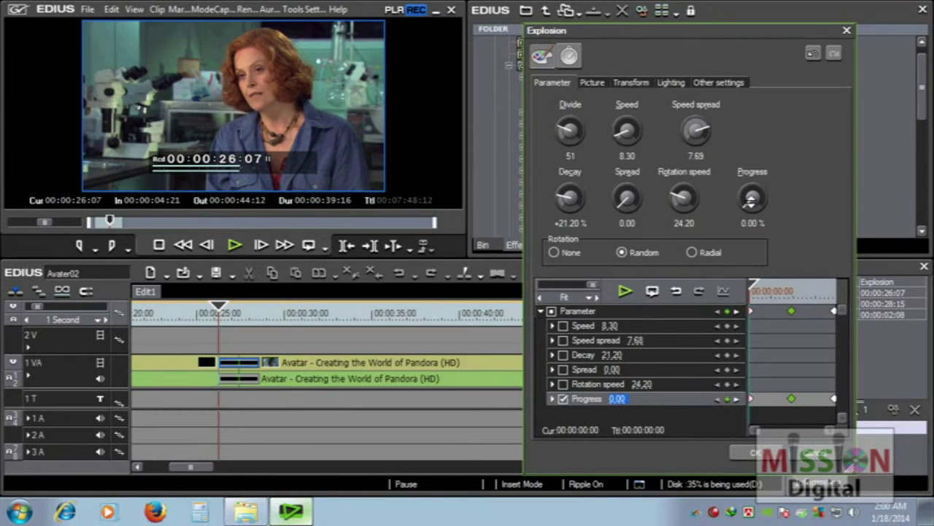
drag(683, 197, 685, 206)
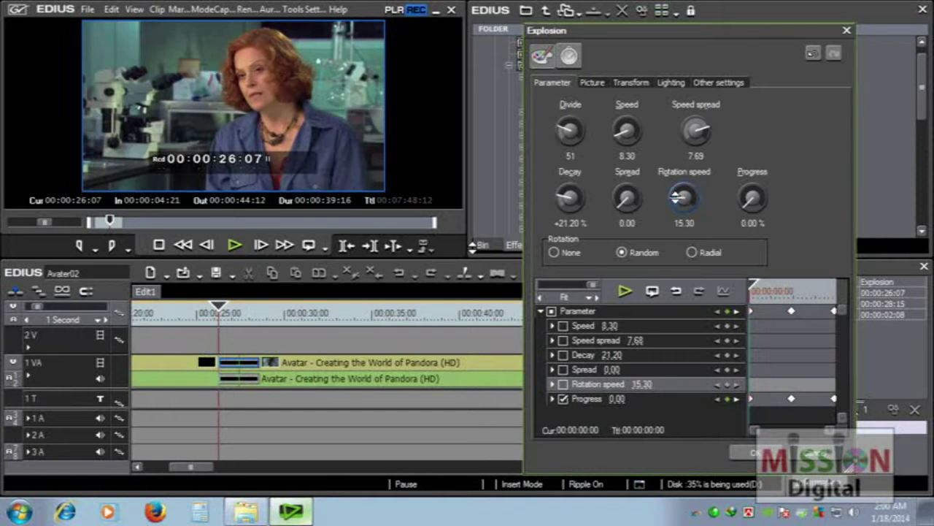
- Place the playhead mid-transition at 00:00:27:11 and set the explosion's Rotation speed to 31.10
drag(758, 291, 792, 292)
drag(682, 198, 679, 198)
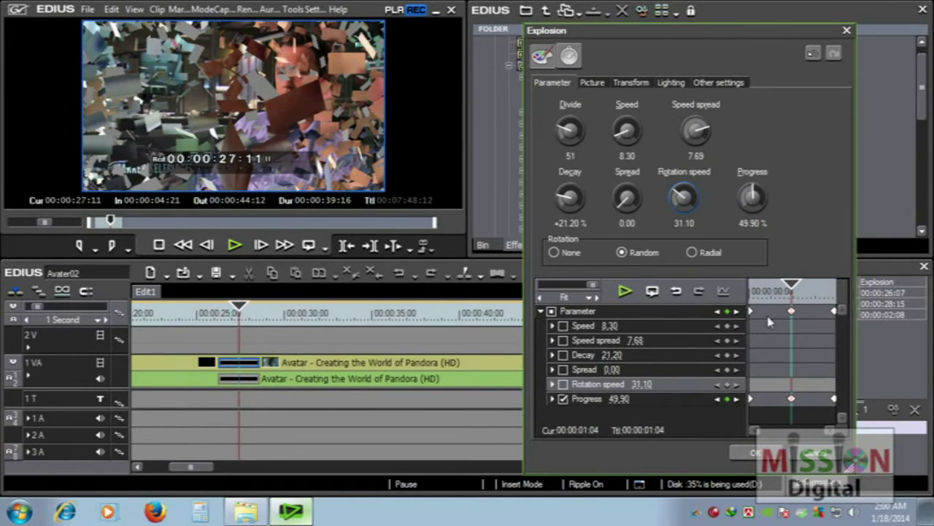
mouse_move(793, 292)
mouse_down()
mouse_move(755, 291)
mouse_move(813, 290)
mouse_move(762, 290)
mouse_move(794, 290)
mouse_up()
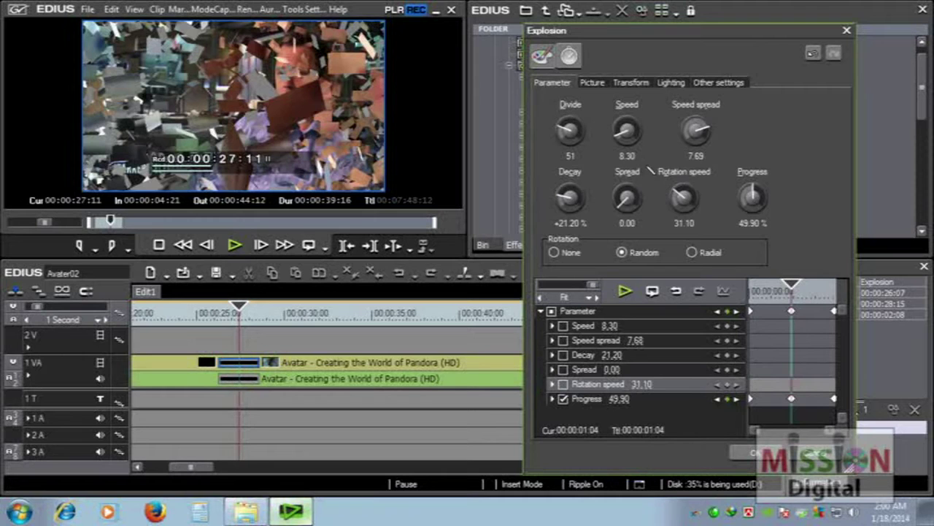
- Set the Color matte backside of the explosion pieces to blue (Red 5, Green 151, Blue 268)
click(592, 85)
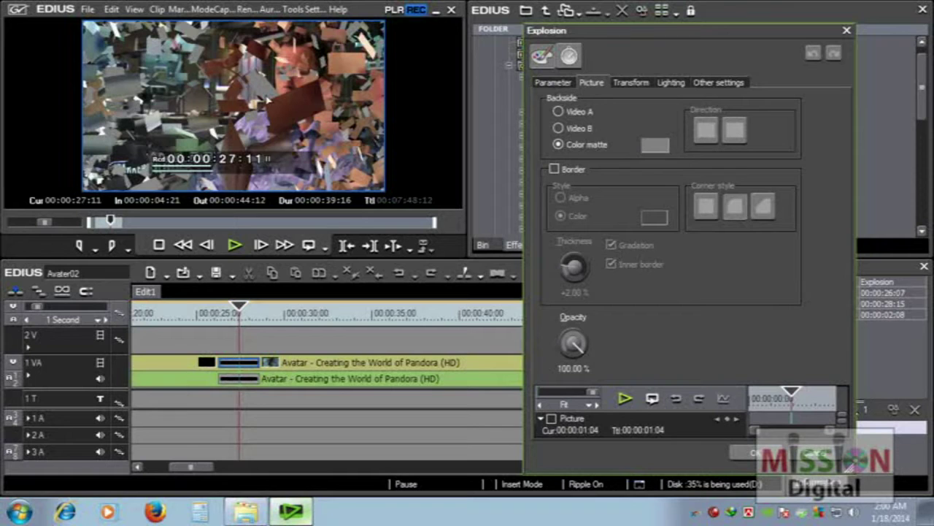
click(649, 152)
drag(652, 173, 685, 212)
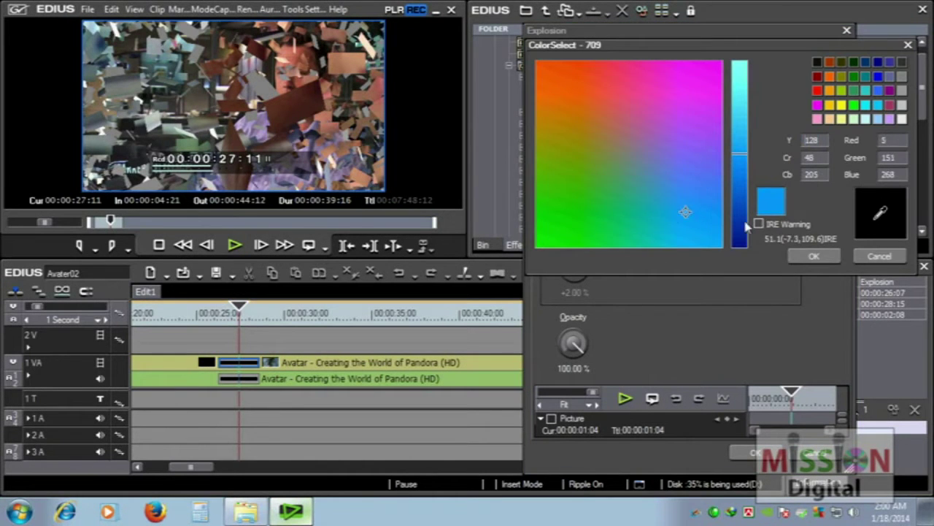
click(814, 256)
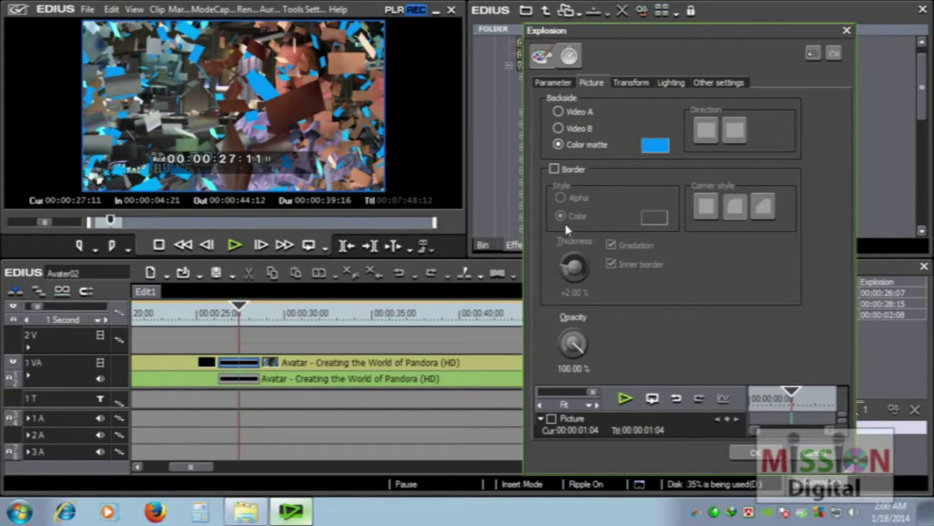
- Try a border on the explosion pieces in the Alpha and Color styles and disable it again
click(554, 170)
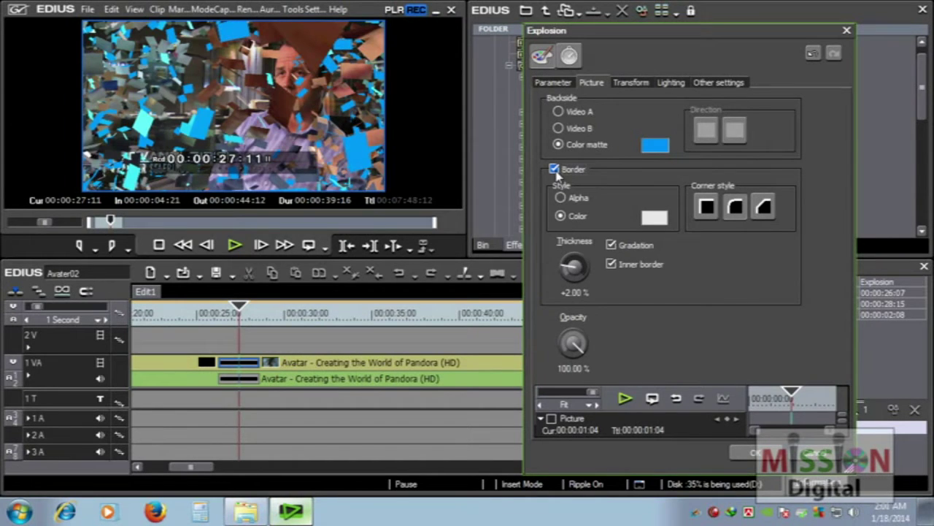
click(561, 201)
click(560, 216)
click(554, 170)
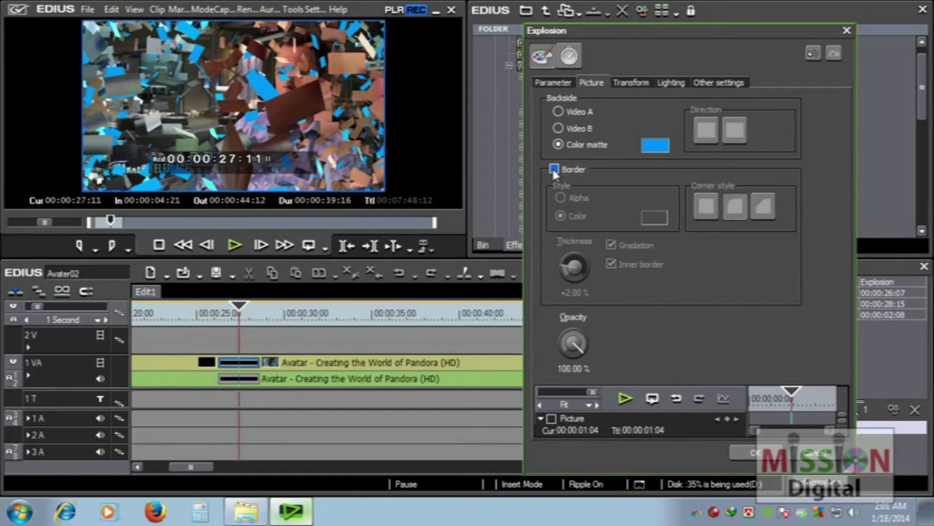
- Try Video B as the backside of the pieces and return to Color matte
click(559, 128)
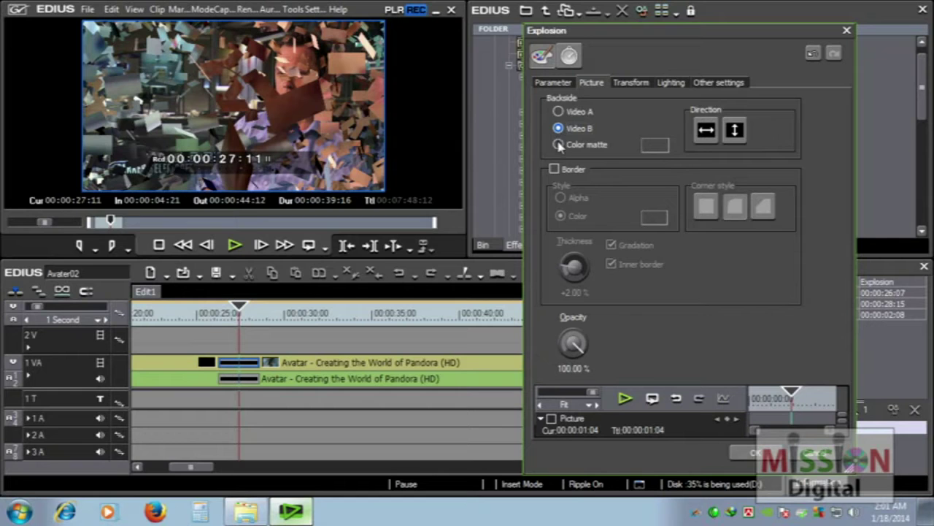
click(558, 145)
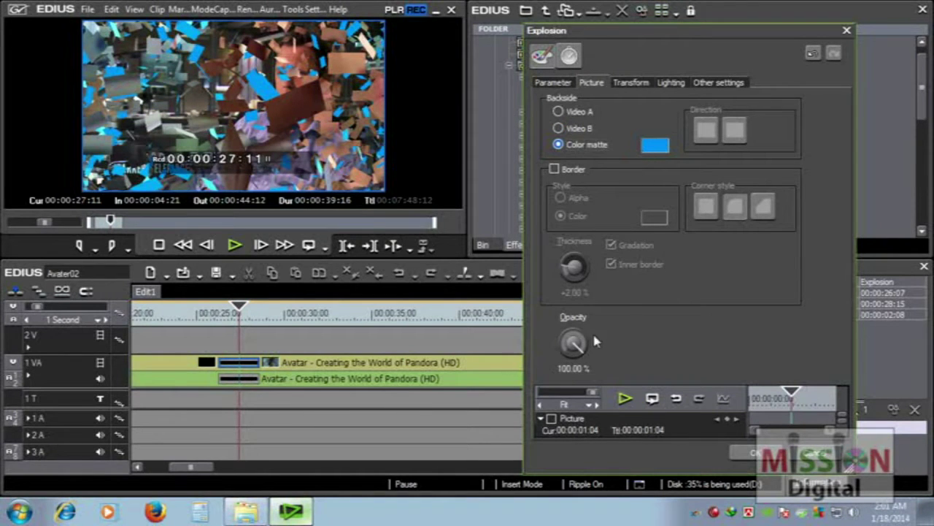
drag(582, 347, 582, 346)
- Try the transform's Roll rotation, reset it, and enable Rotation Roll keyframing with a keyframe at the transition's start
click(632, 84)
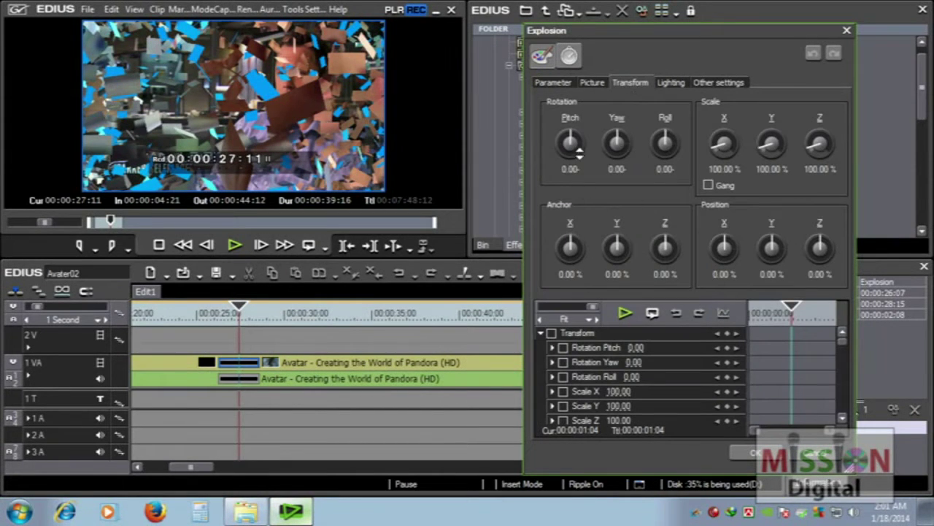
drag(665, 140, 665, 142)
drag(665, 141, 680, 141)
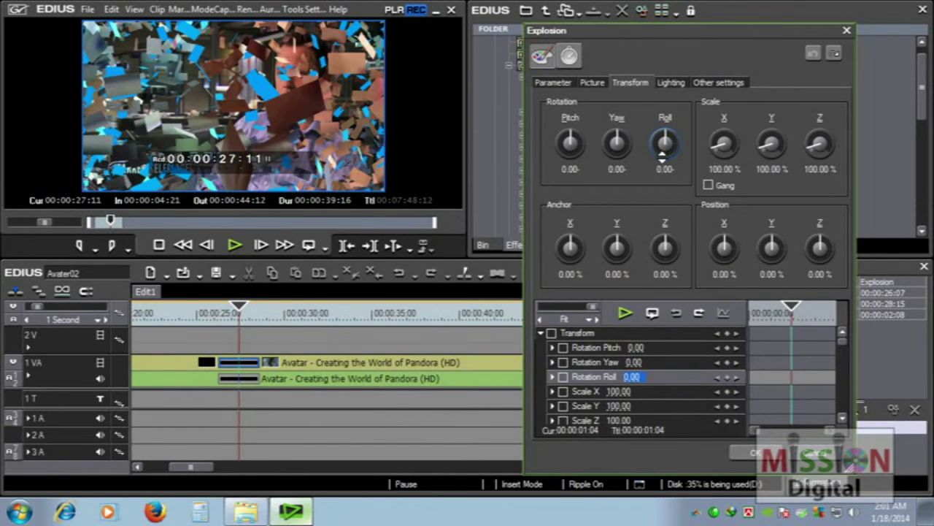
drag(793, 306, 739, 324)
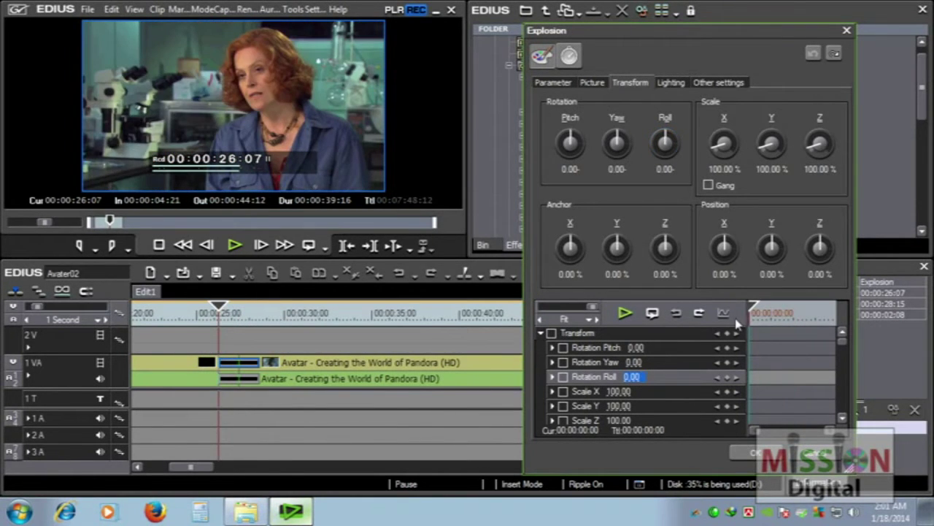
click(564, 377)
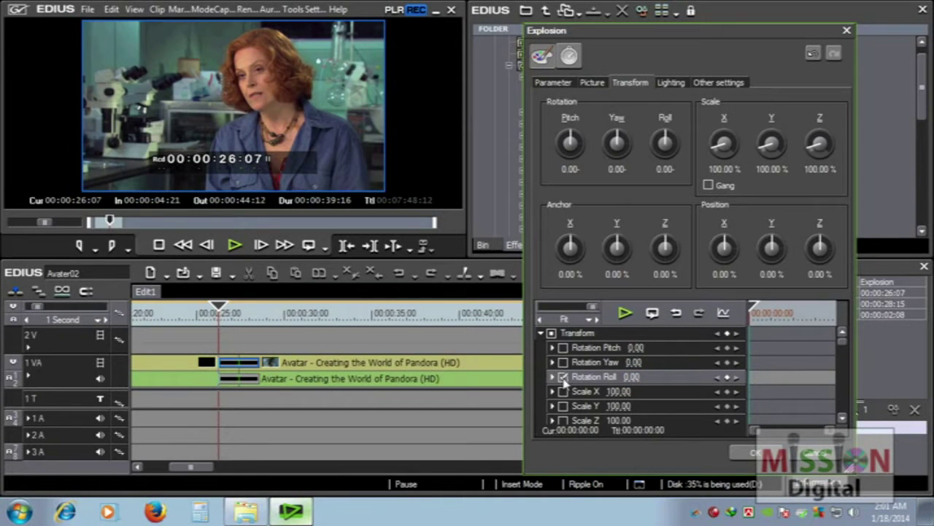
click(728, 377)
- Add a Rotation Roll keyframe at 00:00:01:17 with a roll of 81.72 and return to the transition's start
drag(753, 309, 811, 309)
click(728, 376)
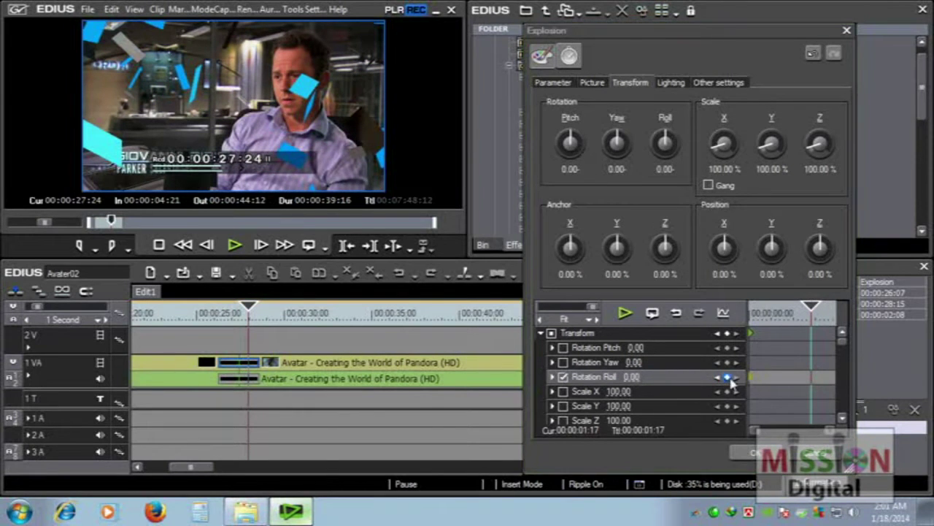
drag(665, 139, 665, 142)
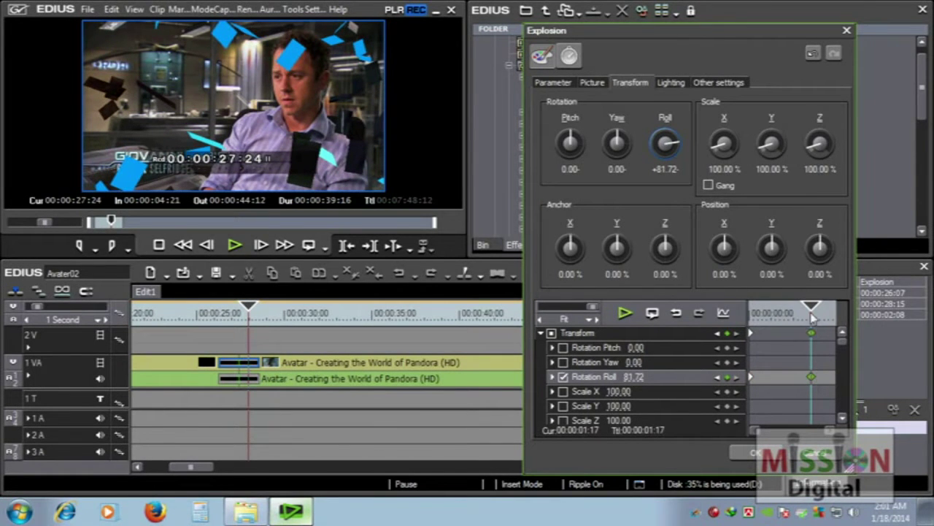
drag(811, 308, 752, 314)
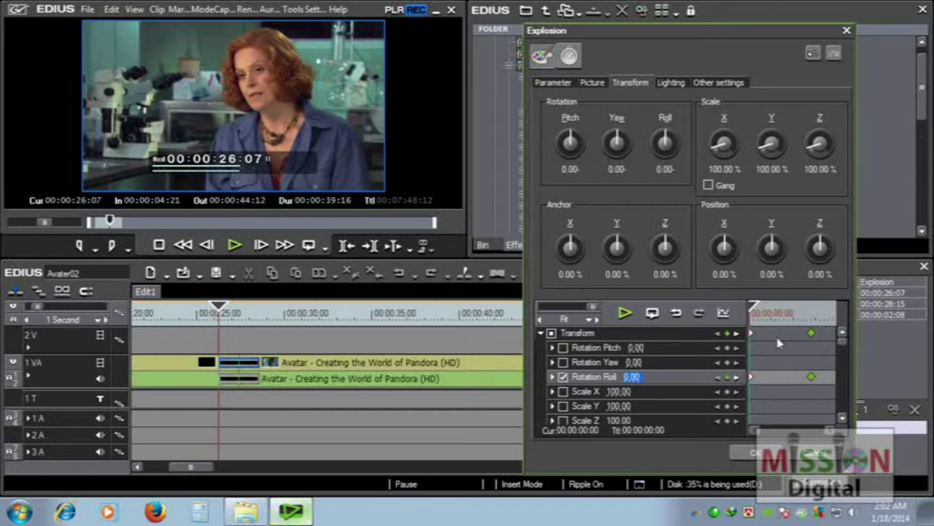
- Look through the transition's Lighting, Other settings and Time options and return to its explosion parameters
click(670, 83)
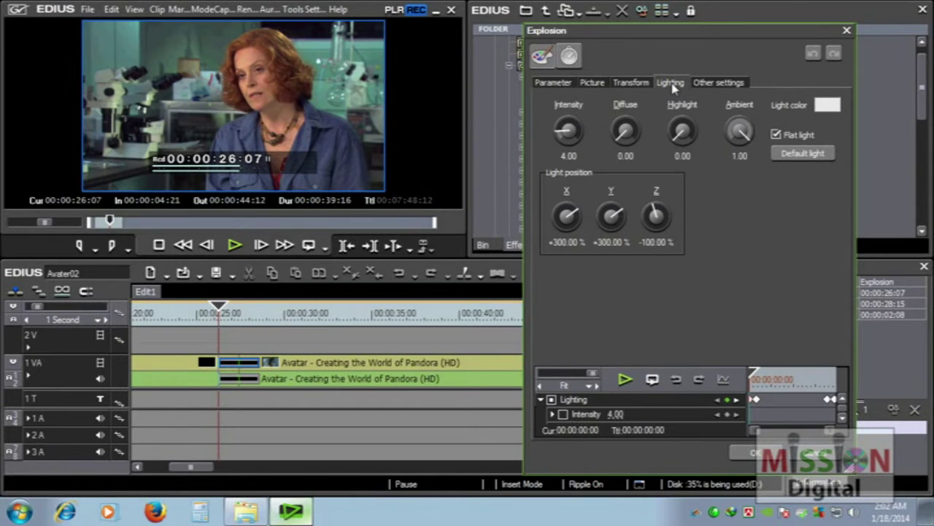
click(713, 86)
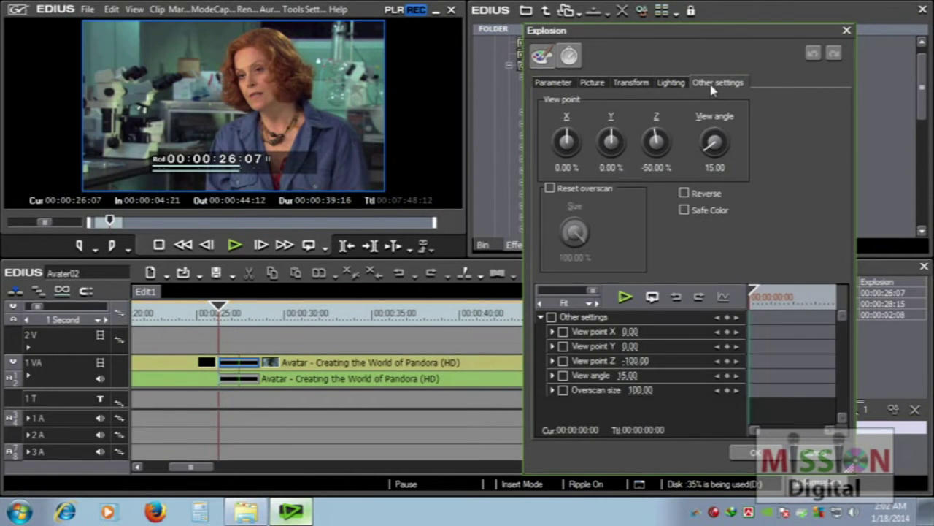
click(555, 84)
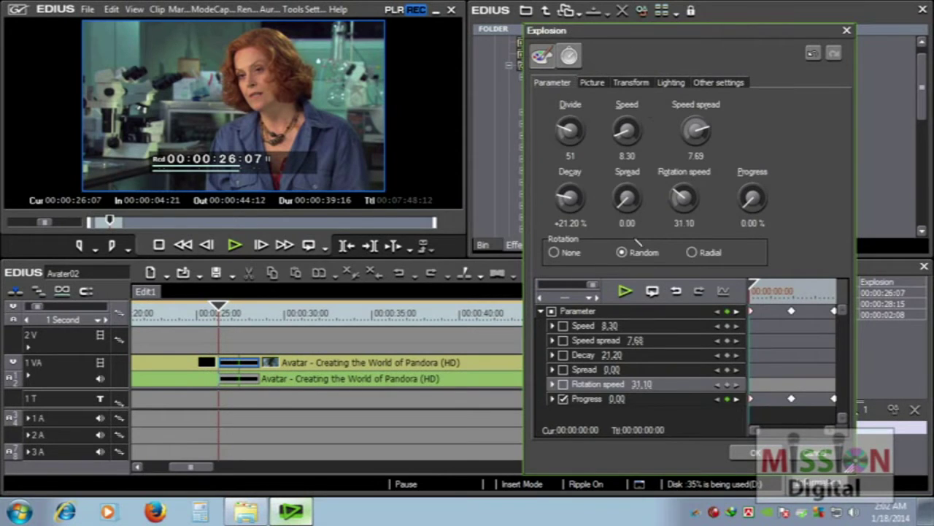
click(542, 58)
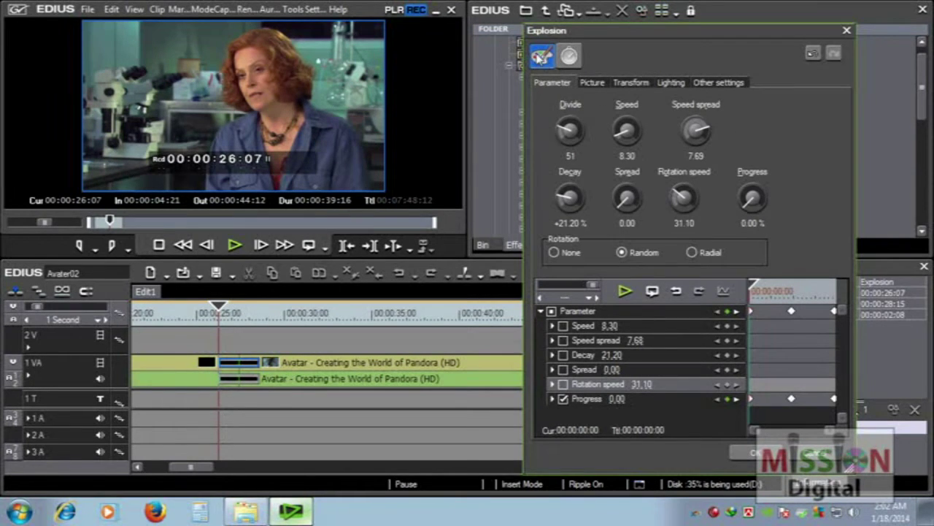
click(569, 59)
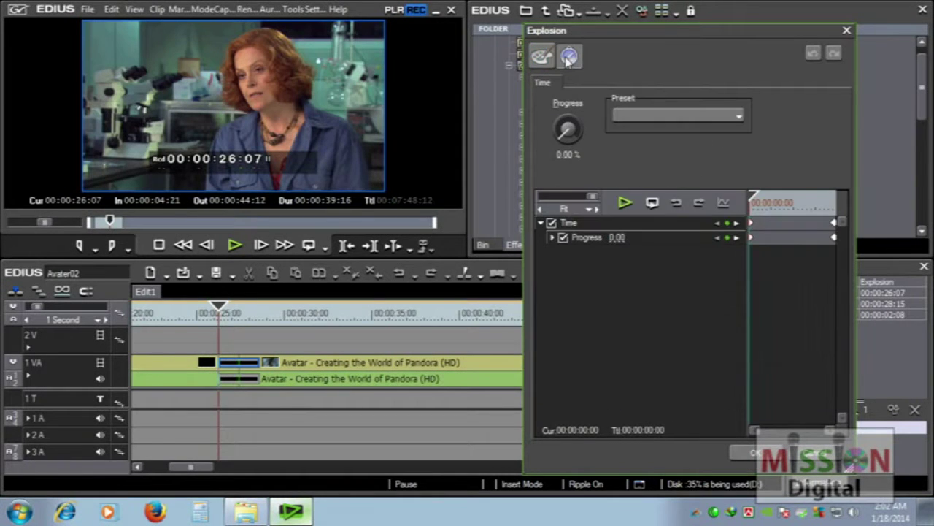
click(542, 59)
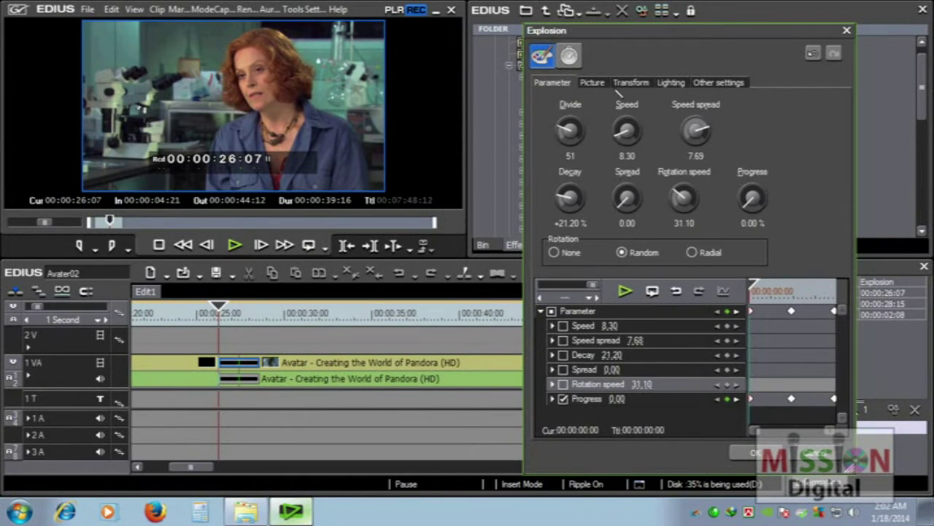
- Apply the Explosion settings and play back the transition on the timeline from 00:00:25:14
click(752, 449)
click(207, 314)
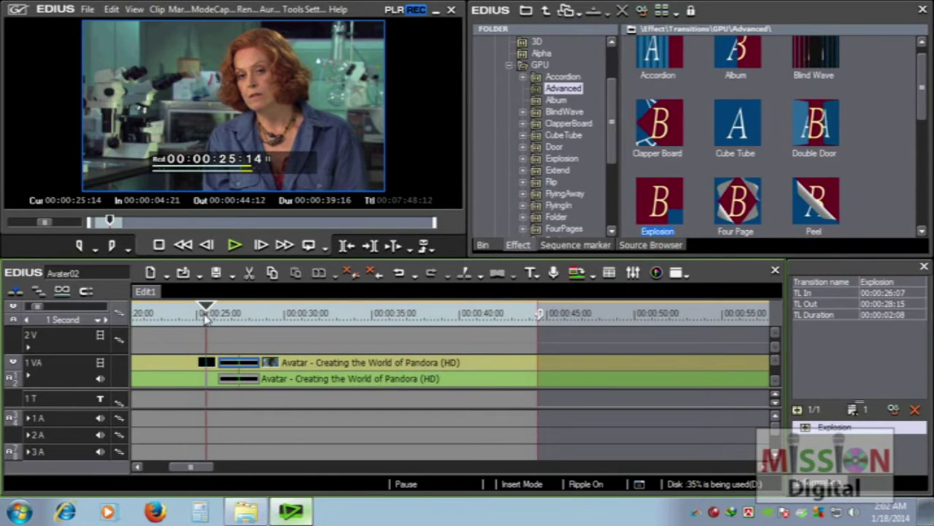
key(space)
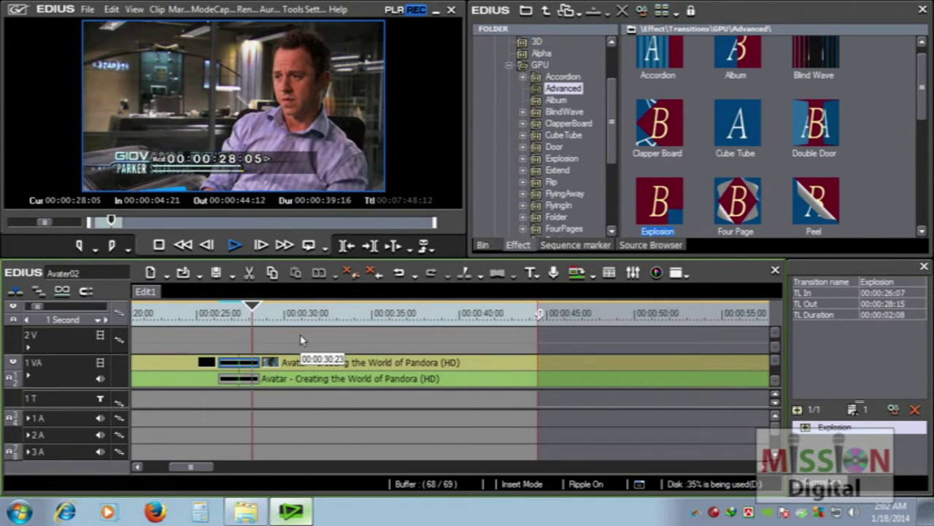
key(space)
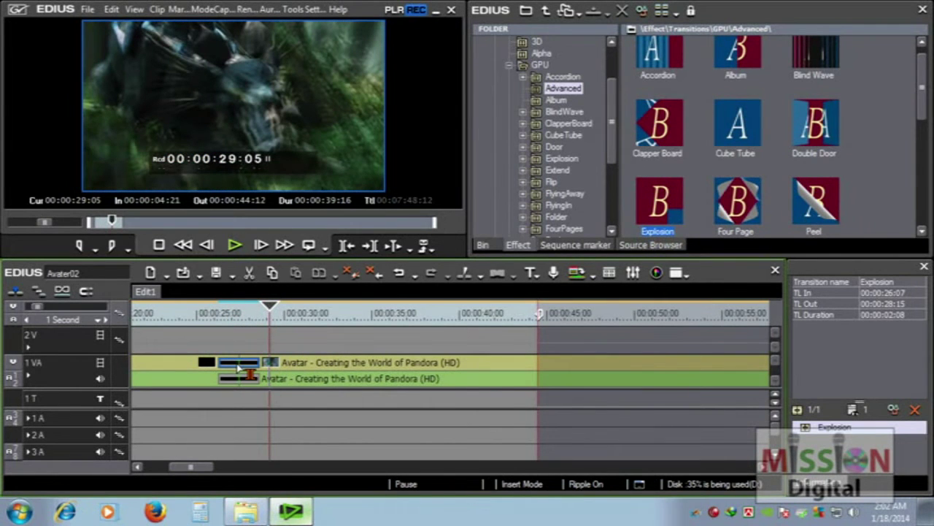
drag(608, 122, 611, 165)
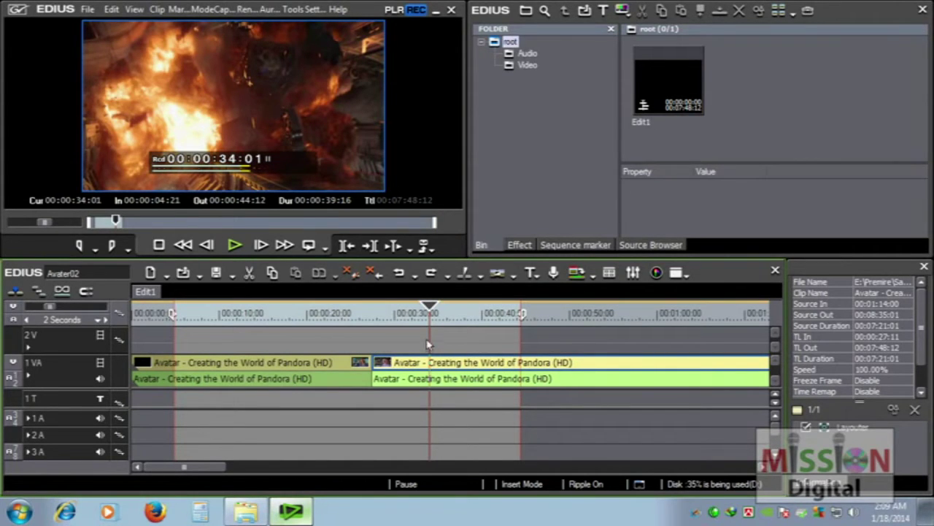
- Cut the Avatar clip at 00:00:34:01 and again at 00:00:36:13 to isolate a short fire section
key(c)
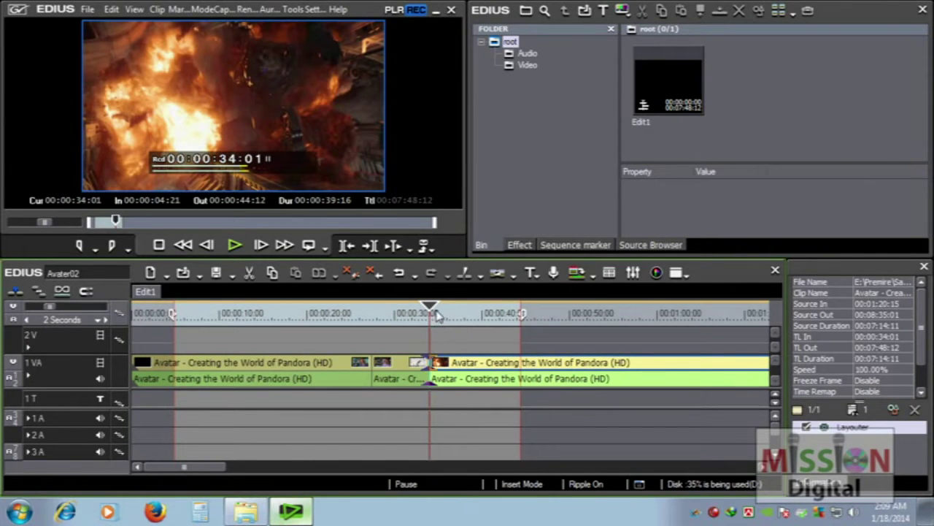
key(space)
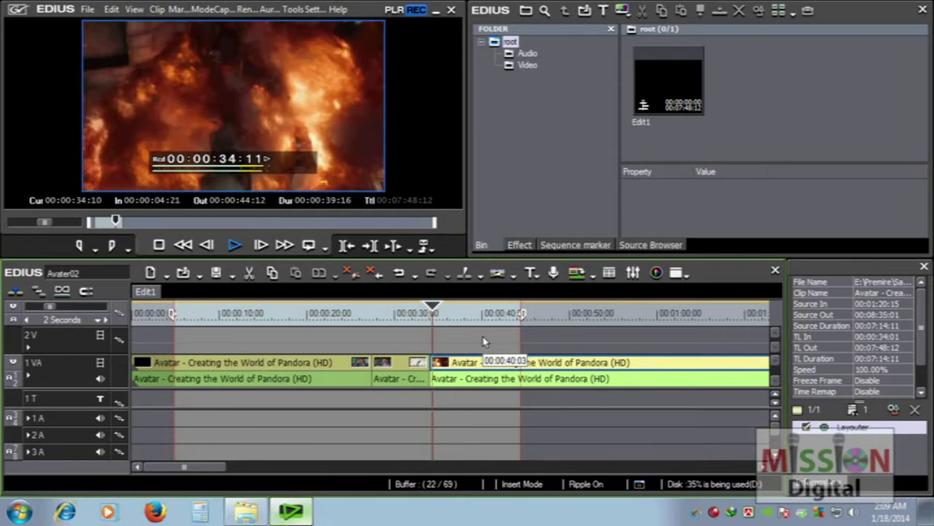
key(space)
key(Right)
key(Right)
key(Right)
key(Right)
key(Right)
key(Right)
key(Right)
key(Right)
key(Right)
key(Right)
key(Right)
key(Right)
key(Right)
key(Right)
key(Right)
key(Right)
key(Right)
key(Right)
key(Right)
key(Right)
key(Right)
key(Right)
key(Right)
key(Right)
key(Right)
key(Right)
key(Right)
key(Right)
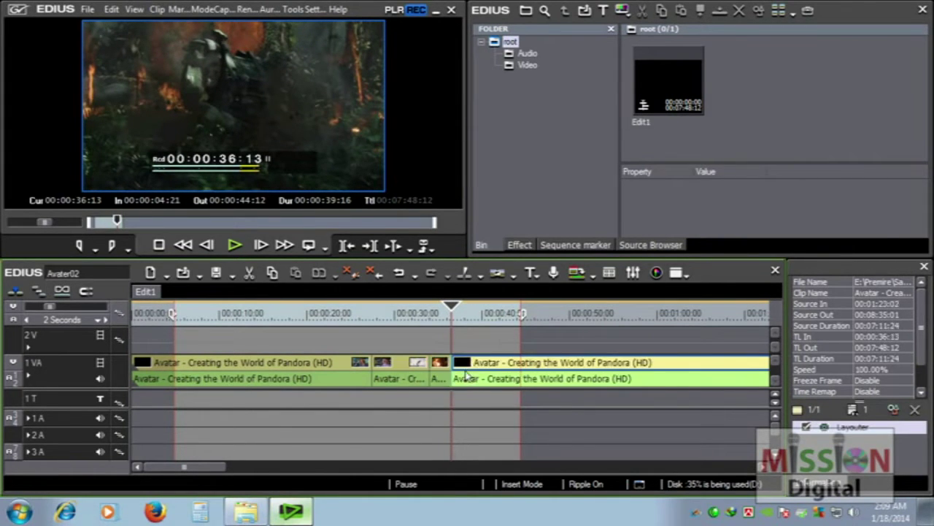
key(c)
- Move the clip after the second cut later on the track so it starts at about 00:00:53:17
click(442, 365)
drag(487, 368, 639, 367)
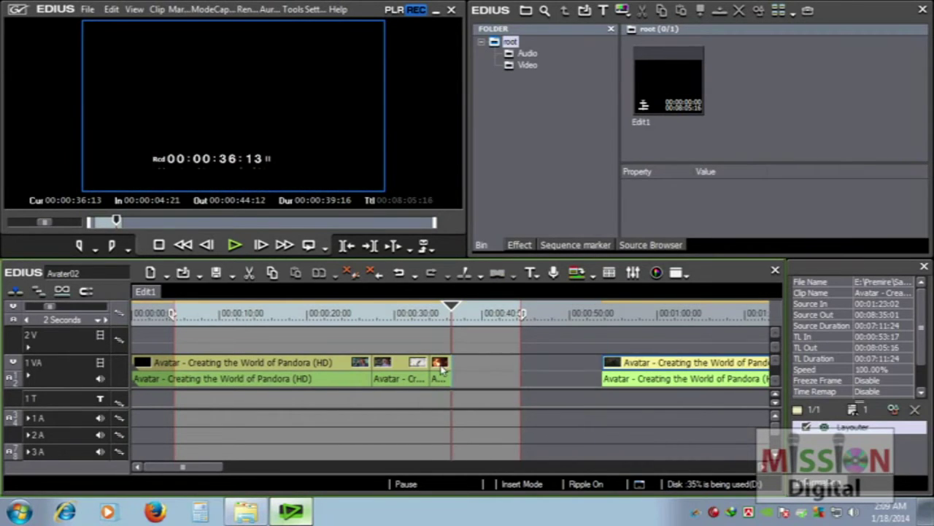
- Set the playback direction of the short fire clip between the two cuts to backward
click(443, 364)
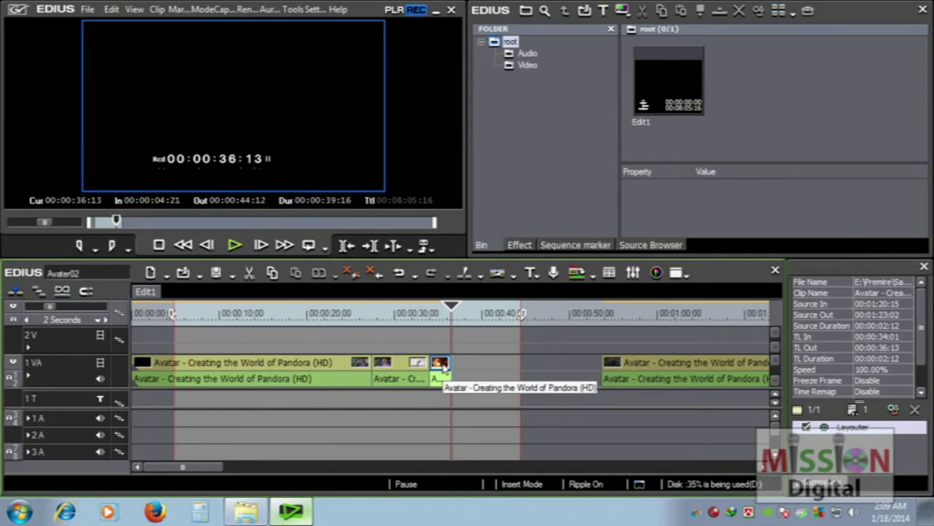
right_click(443, 367)
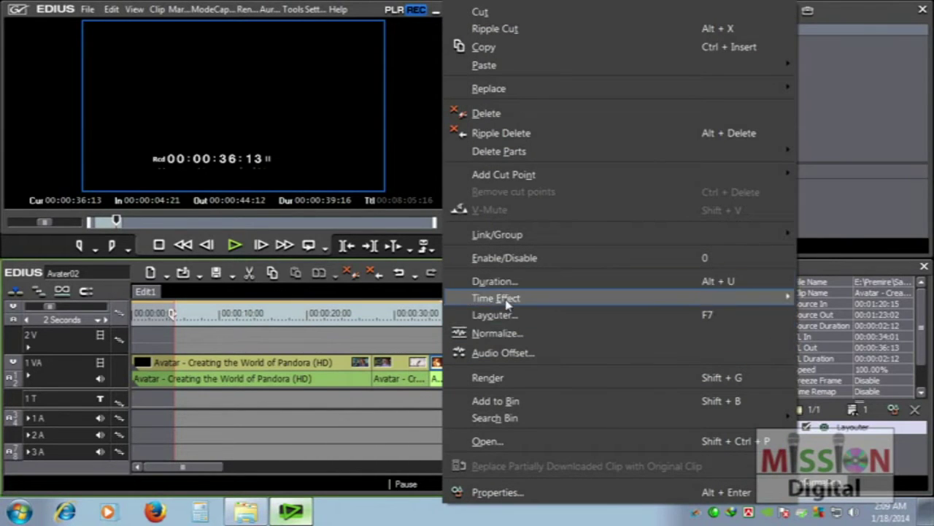
mouse_move(505, 305)
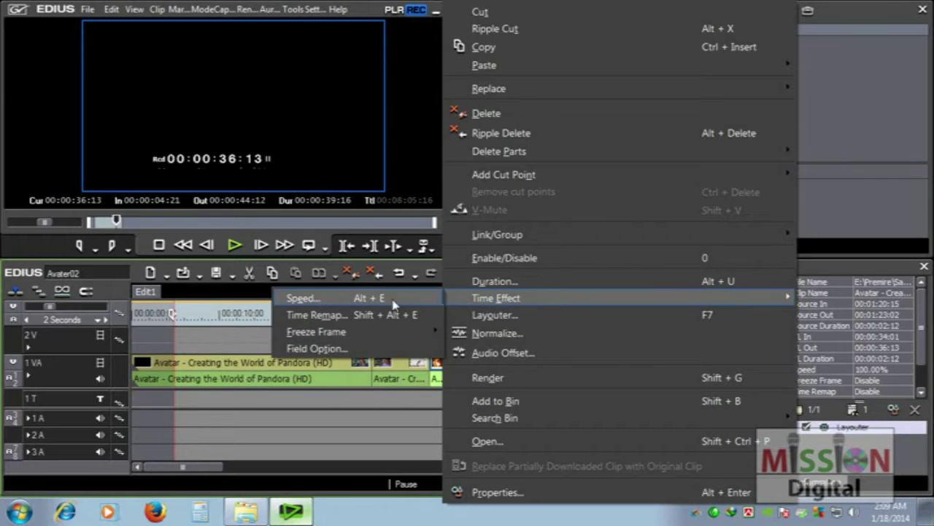
click(318, 301)
drag(480, 192, 501, 182)
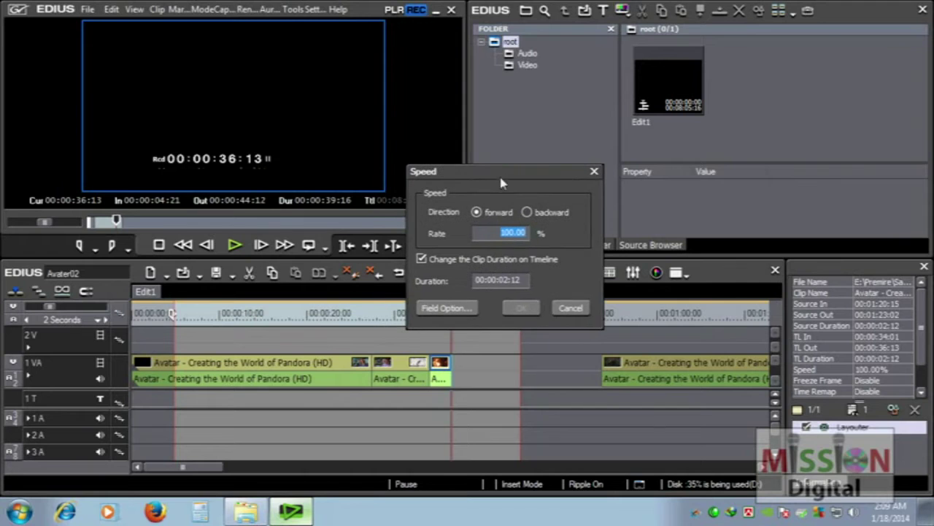
click(532, 218)
click(521, 308)
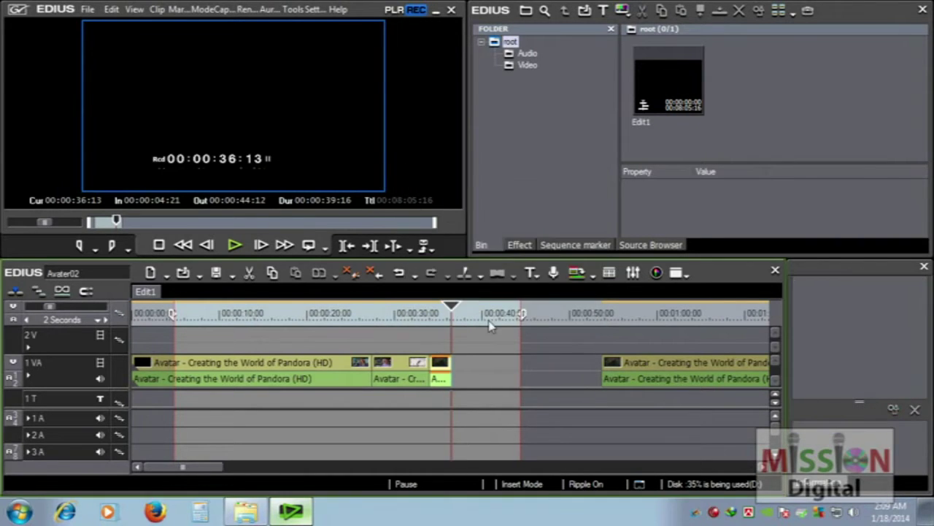
- Play back the reversed fire clip on the timeline and undo its backward playback direction
key(space)
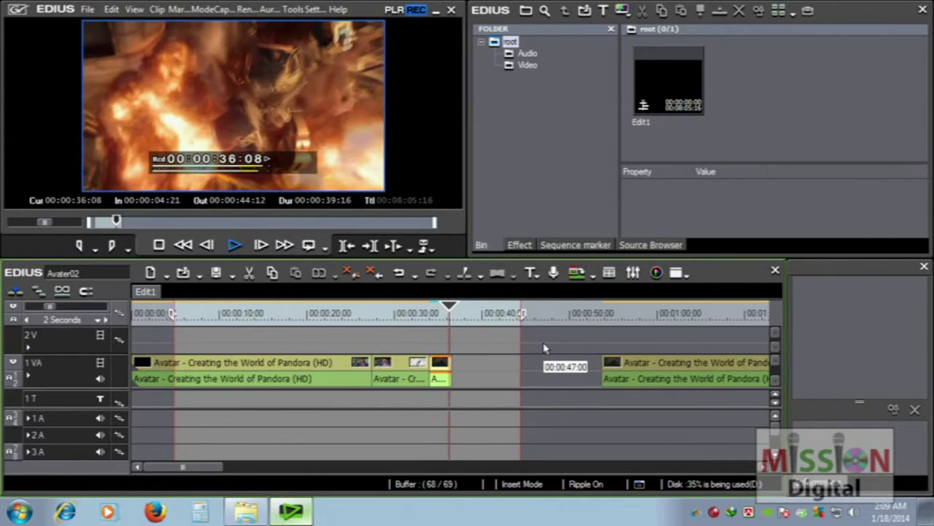
key(space)
click(449, 368)
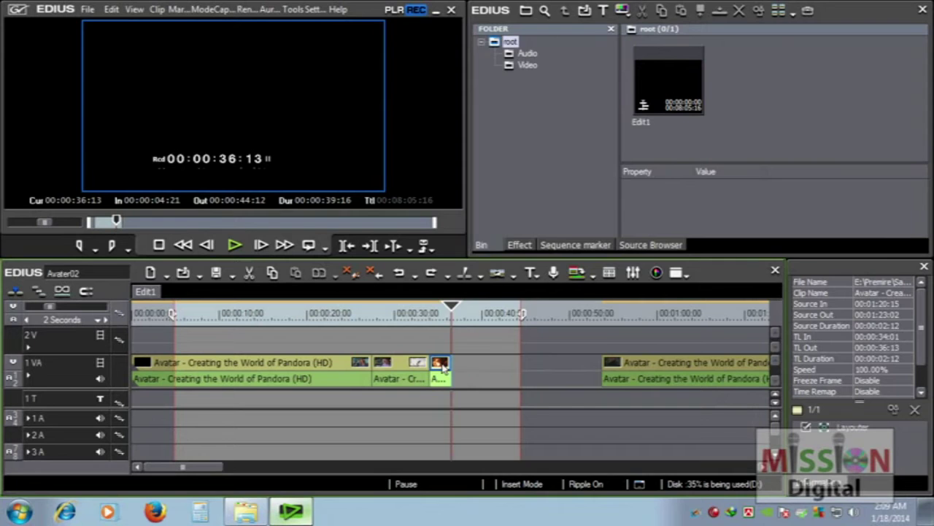
- Slow down the short fire clip at 00:00:34:01 by lowering its Speed rate, letting its timeline duration change
right_click(442, 366)
mouse_move(508, 303)
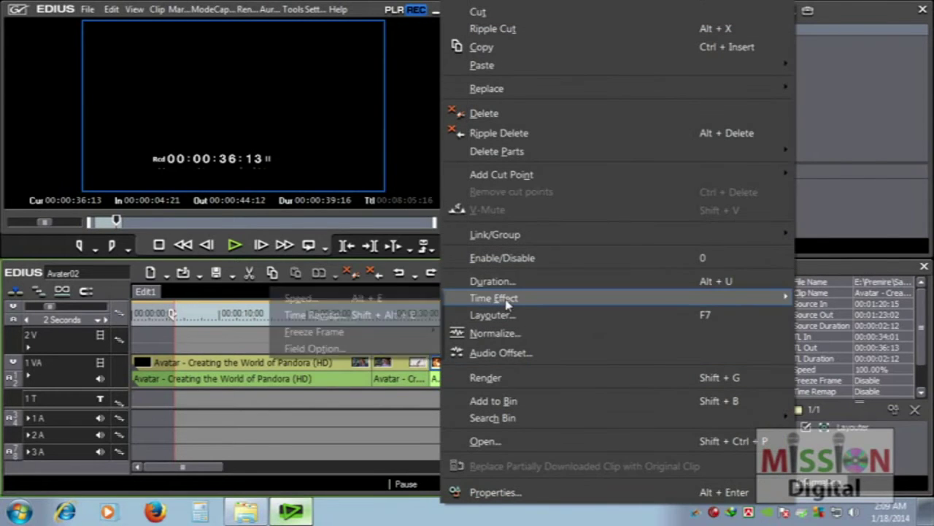
click(405, 300)
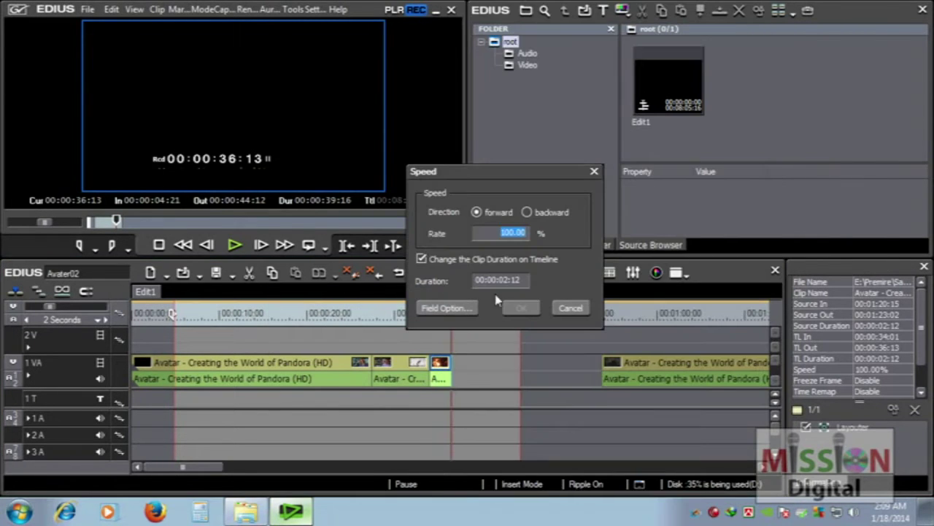
text(5)
double_click(527, 234)
click(523, 308)
- Play back the slowed fire clip from 00:00:34:01 and undo its speed change
click(430, 314)
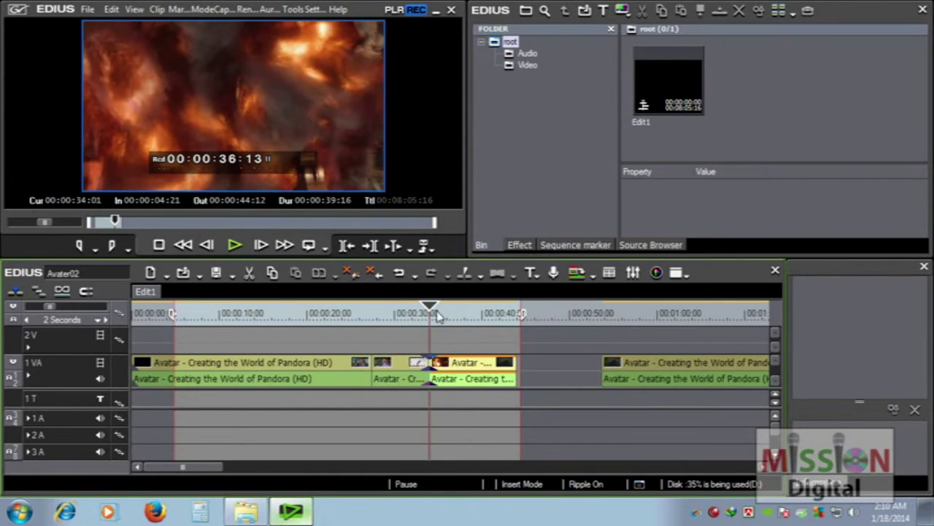
key(space)
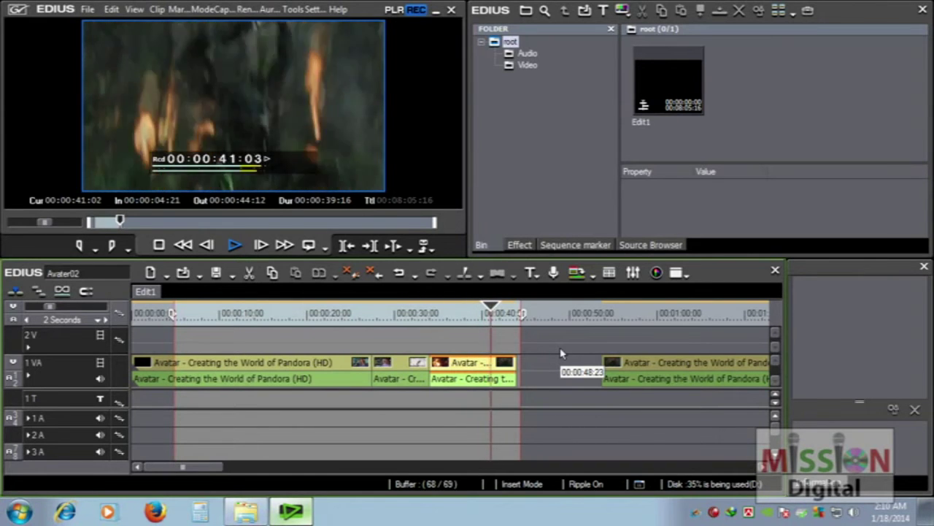
drag(514, 362, 474, 364)
- Select only the audio part of the short fire clip on track 1VA and copy it
click(443, 378)
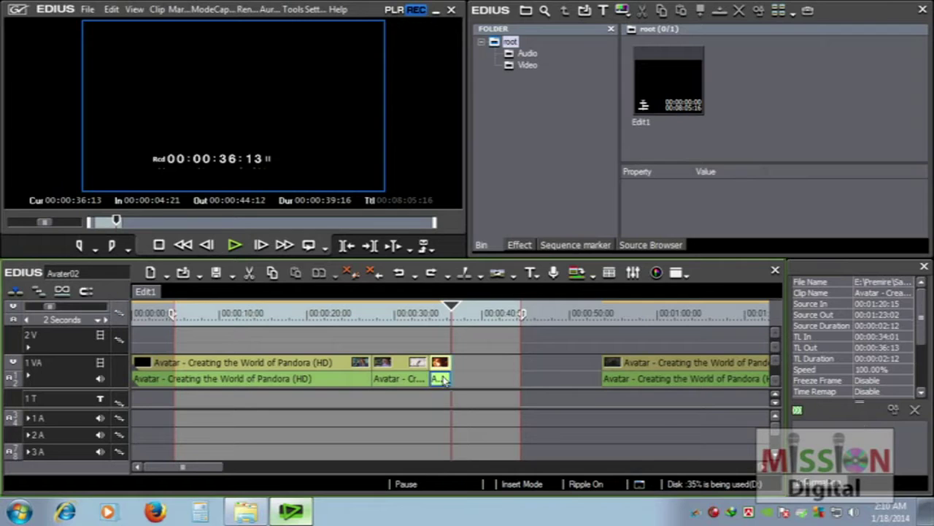
mouse_move(441, 379)
mouse_down()
mouse_move(439, 420)
mouse_move(440, 370)
mouse_up()
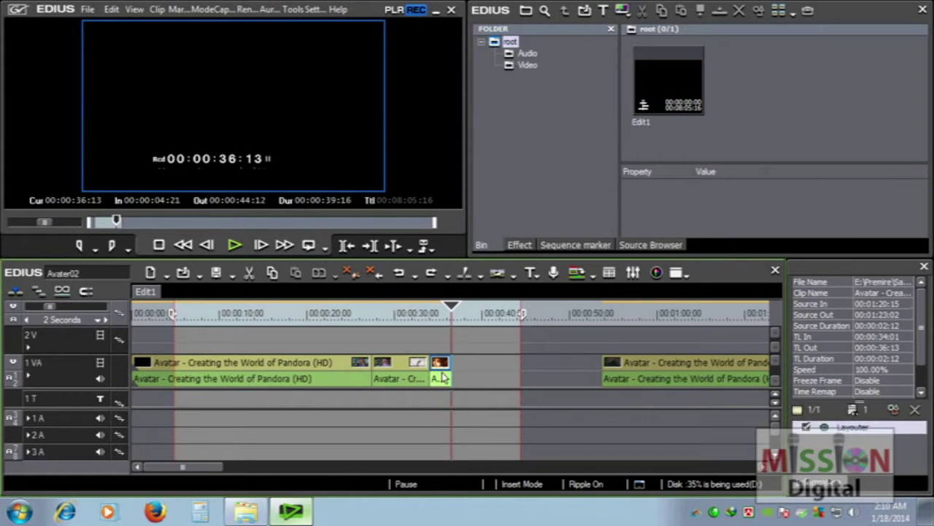
right_click(441, 379)
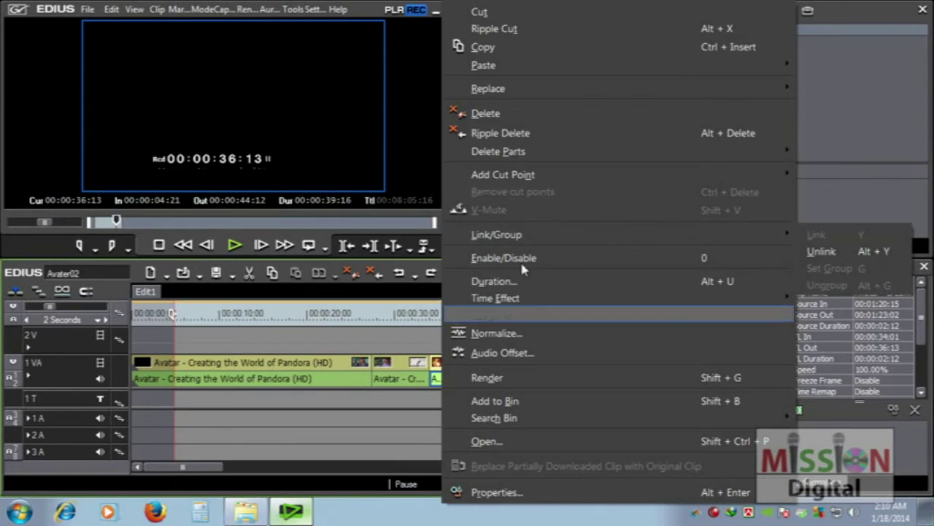
key(Escape)
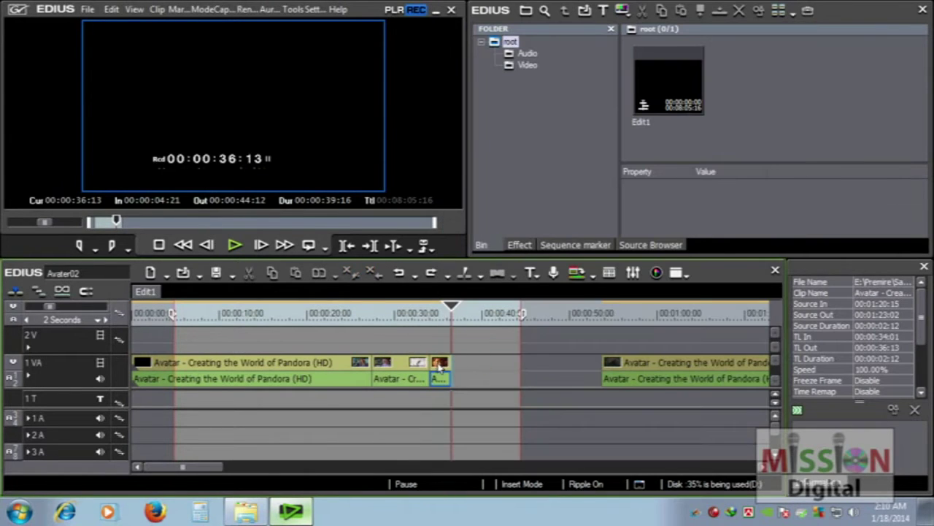
click(440, 365)
mouse_move(440, 360)
mouse_down()
mouse_move(442, 343)
mouse_move(445, 364)
mouse_up()
right_click(442, 378)
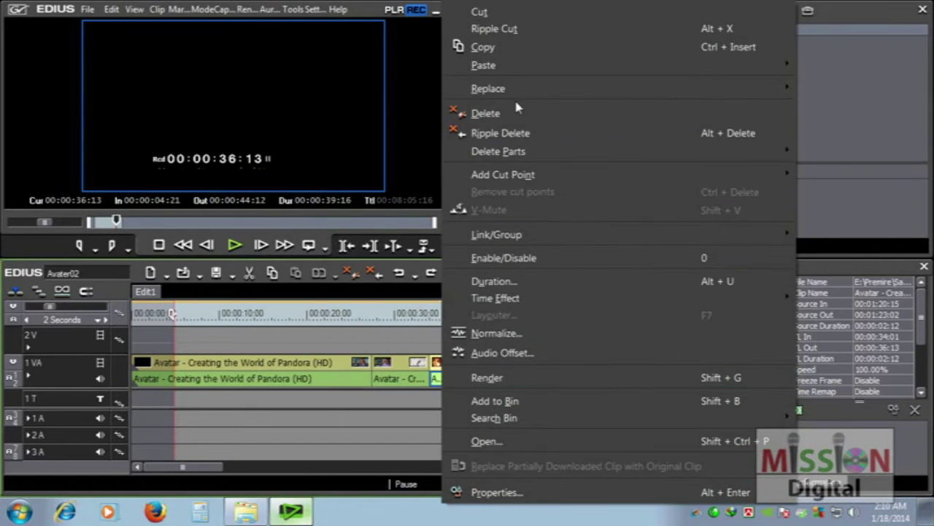
click(478, 47)
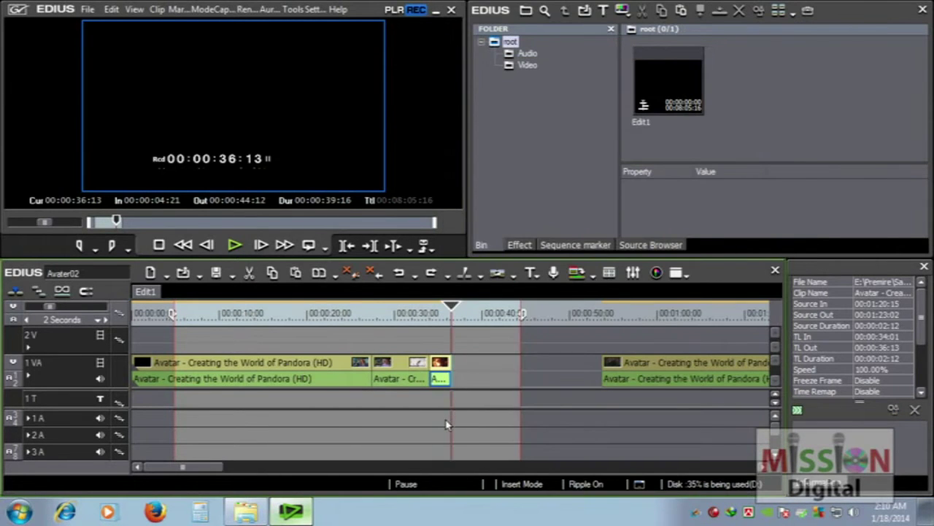
- Paste the copied fire clip audio onto track 1A at 00:00:34:01
key(Left)
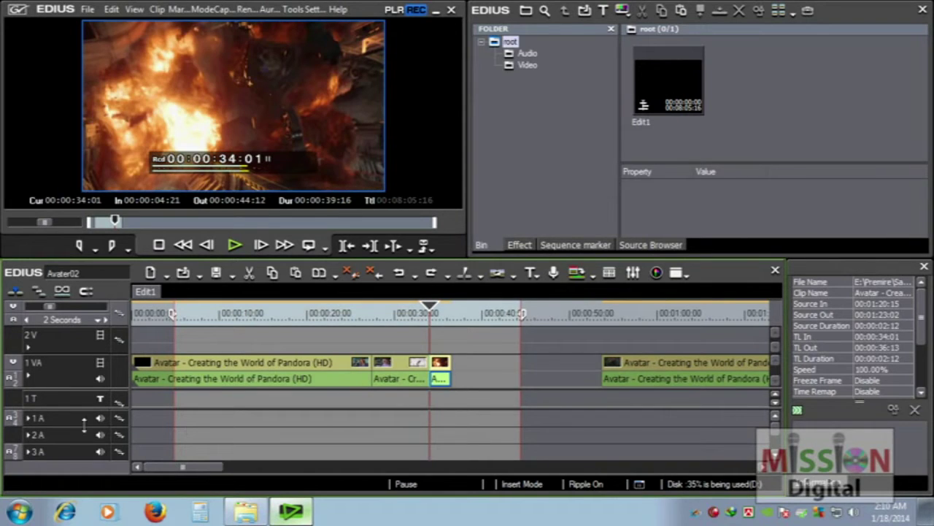
click(77, 420)
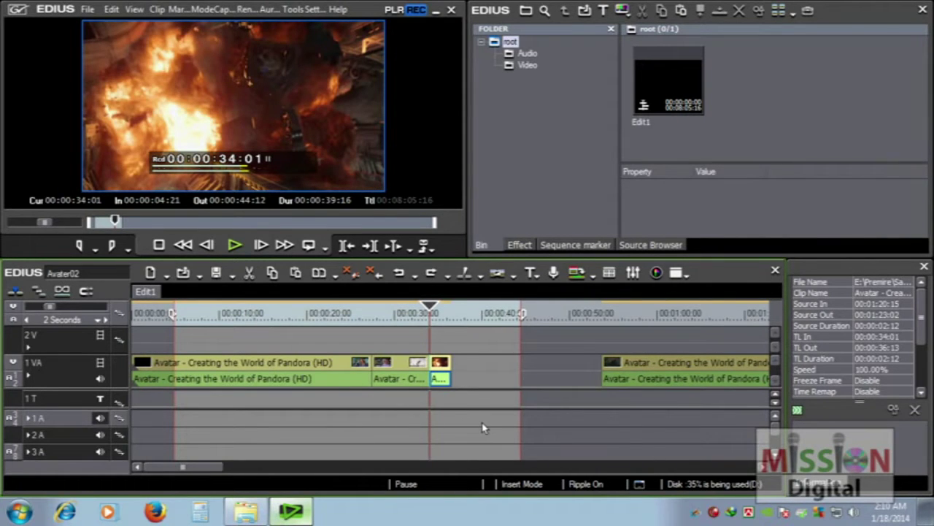
key(ctrl+v)
- Separate the fire clip's video from its original audio, leaving only the video part in place on track 1VA
click(440, 370)
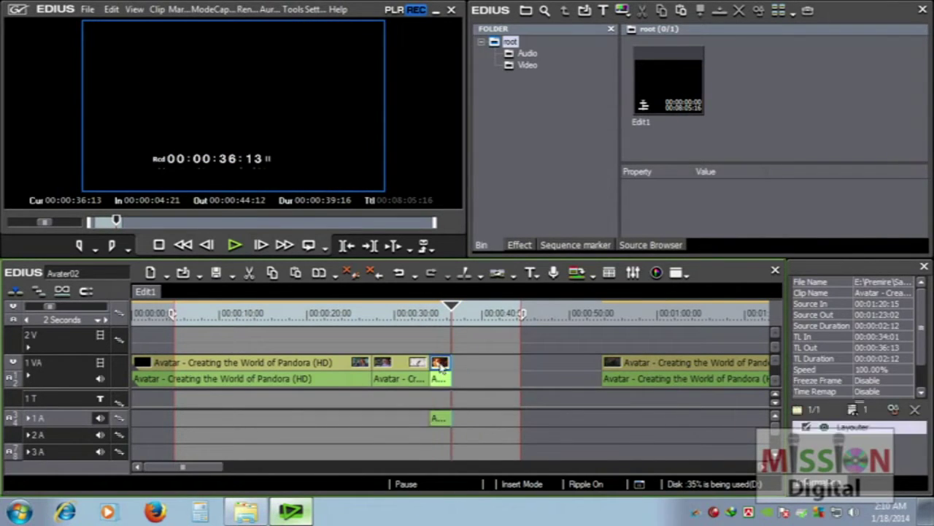
drag(440, 367, 467, 423)
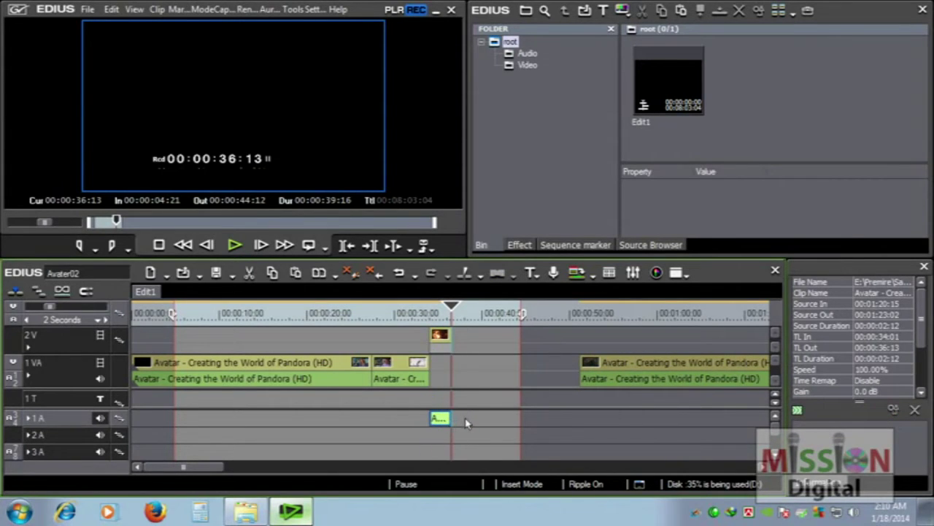
drag(440, 342, 441, 363)
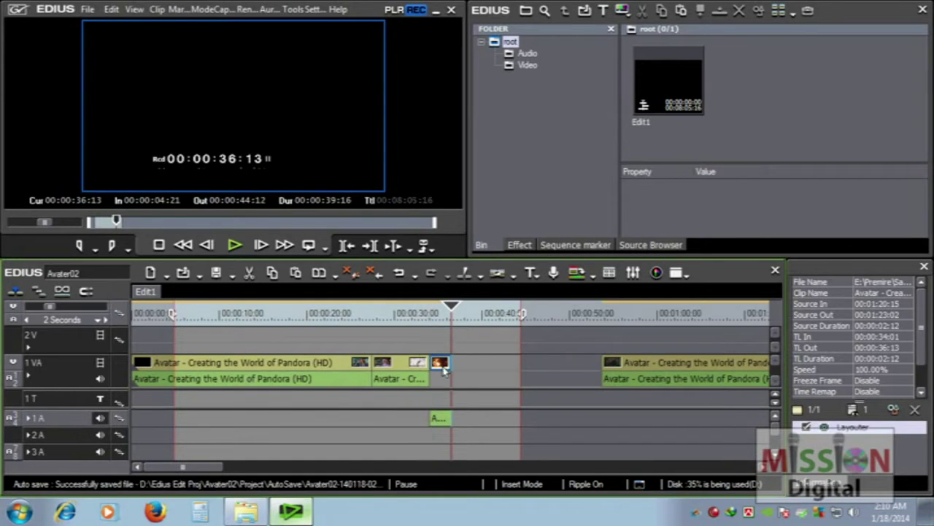
- Slow down the video-only fire clip with the Speed effect by setting its duration to about 8 seconds
right_click(443, 365)
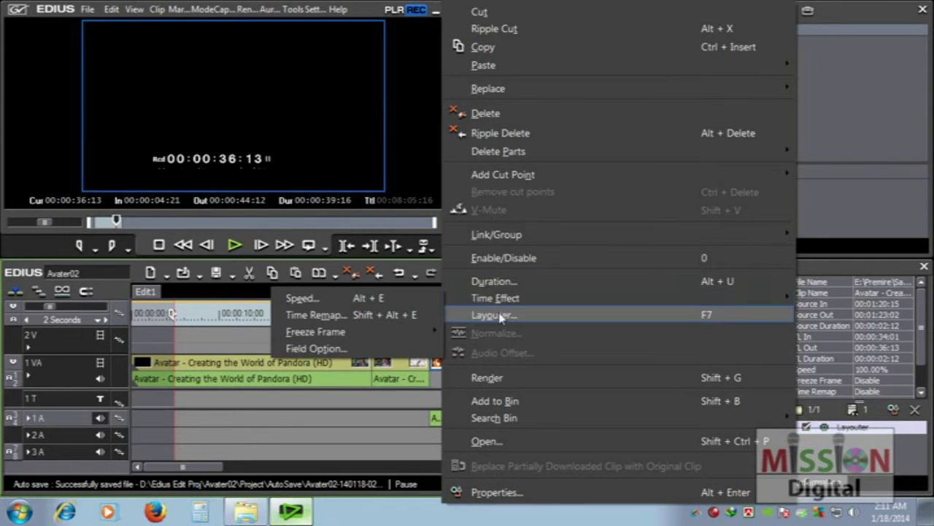
mouse_move(500, 301)
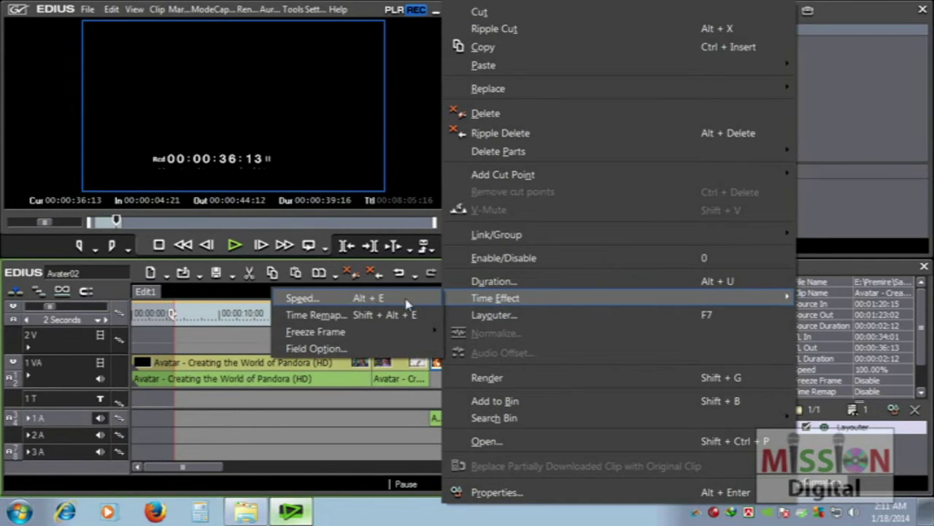
click(380, 299)
text(50)
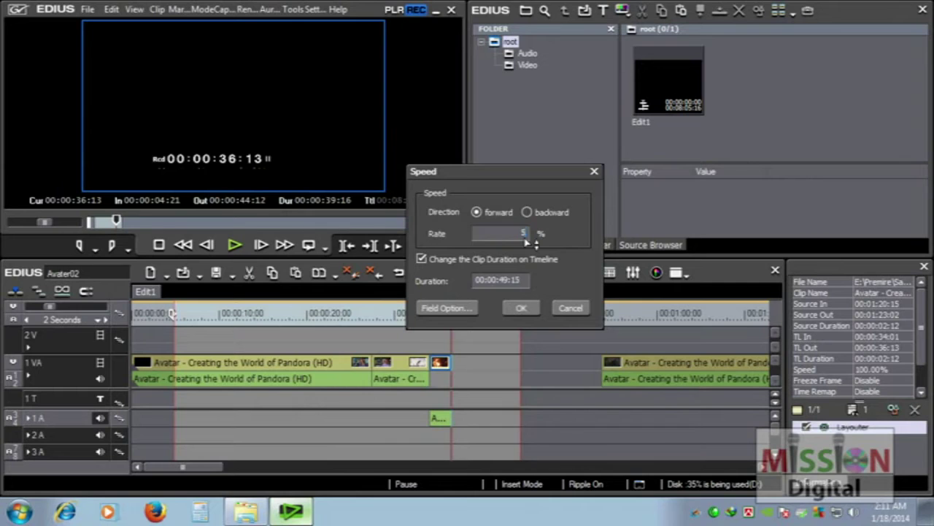
click(509, 285)
text(06)
click(519, 232)
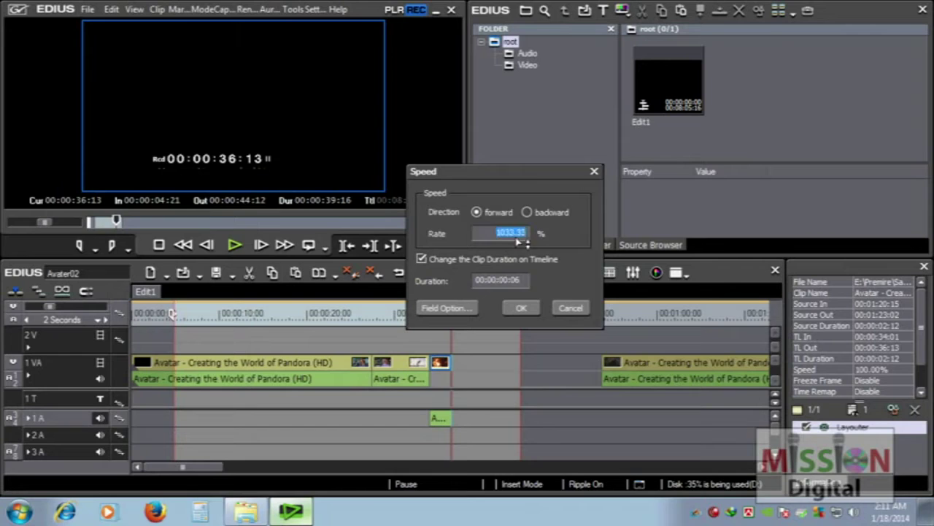
click(509, 284)
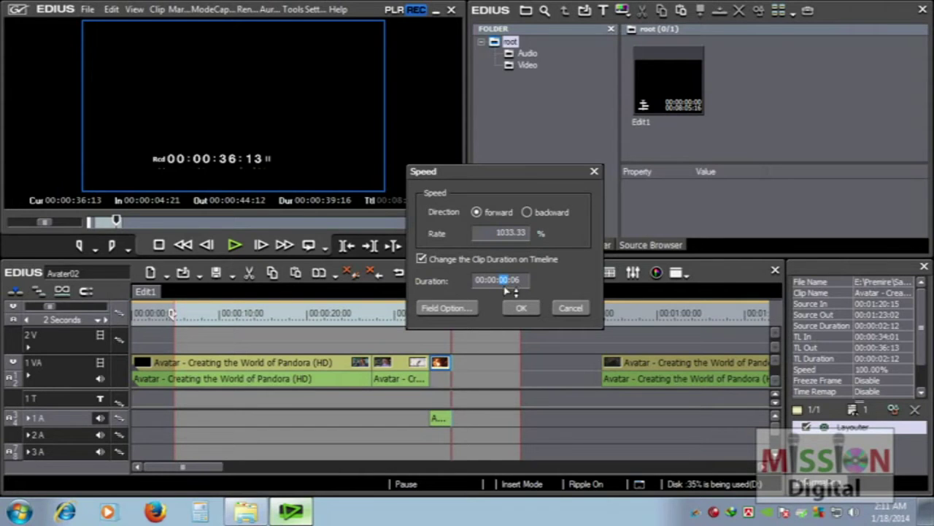
text(06)
click(527, 235)
mouse_move(510, 286)
mouse_down()
mouse_move(503, 275)
mouse_move(513, 258)
mouse_move(508, 274)
mouse_up()
click(518, 308)
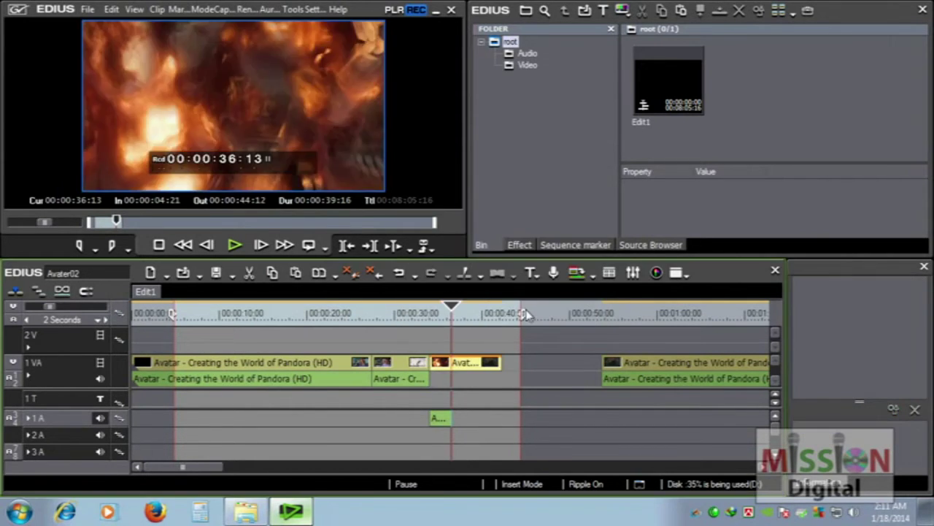
- Play back the slowed video-only fire clip from 00:00:34:01 and undo the duration change
drag(450, 313, 431, 312)
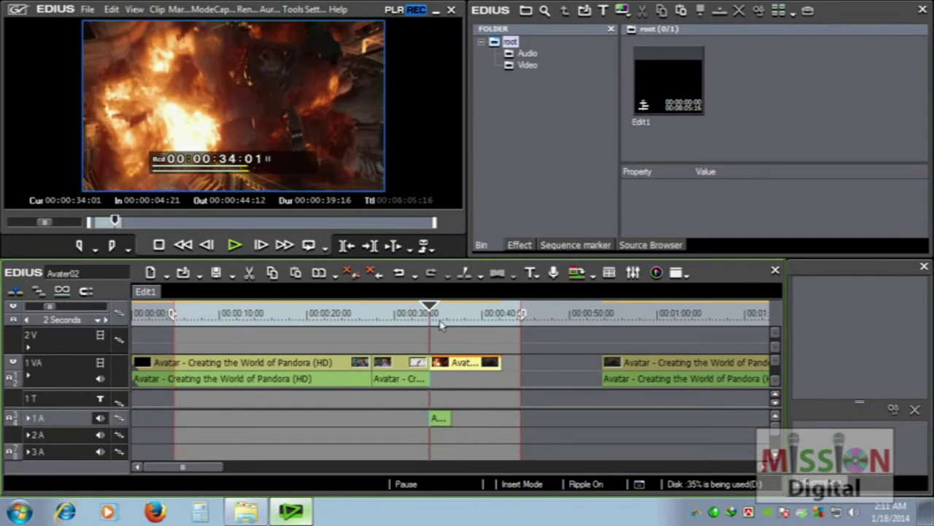
key(space)
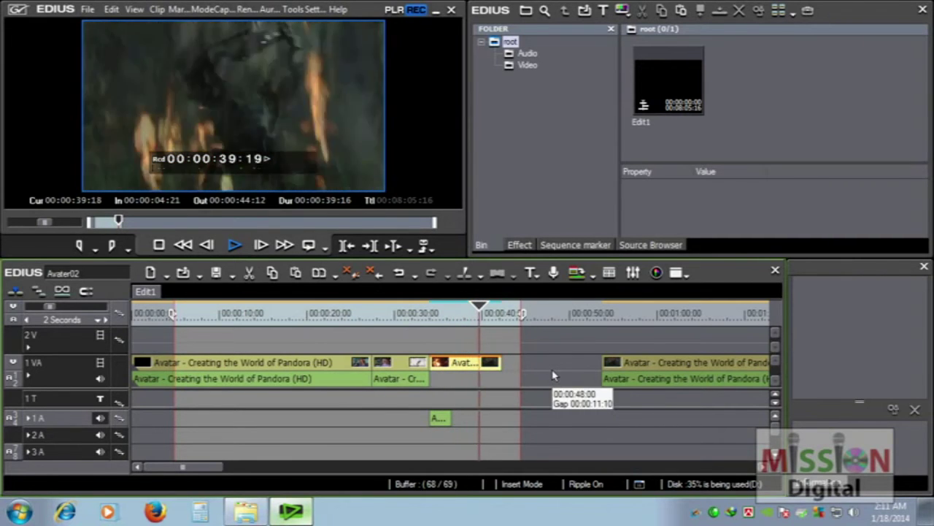
key(space)
drag(509, 363, 448, 363)
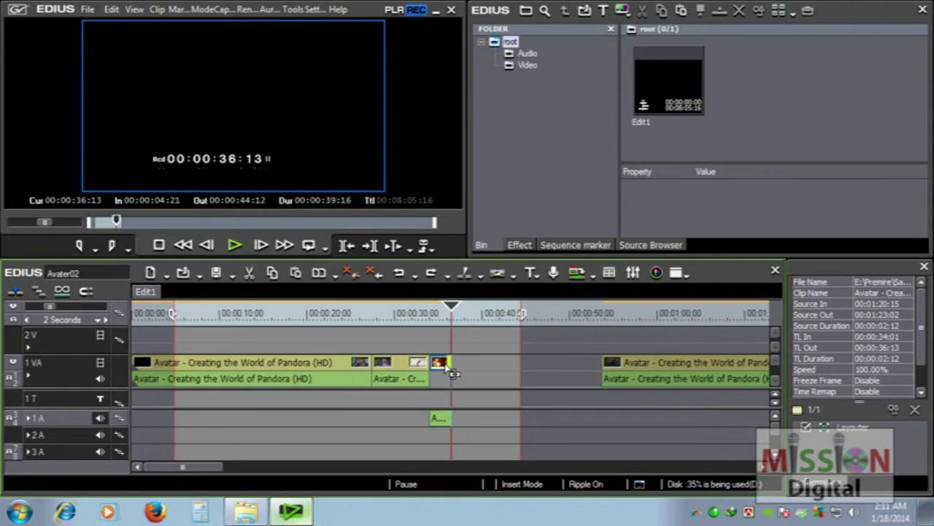
- Move the last Avatar clip on track 1VA earlier so it starts at 00:00:37:13, and place the playhead at 00:00:38:13
drag(615, 372, 473, 371)
click(491, 313)
drag(490, 315, 470, 315)
- Speed up the last Avatar clip on track 1VA to a forward rate of 300%, changing its timeline duration
right_click(488, 369)
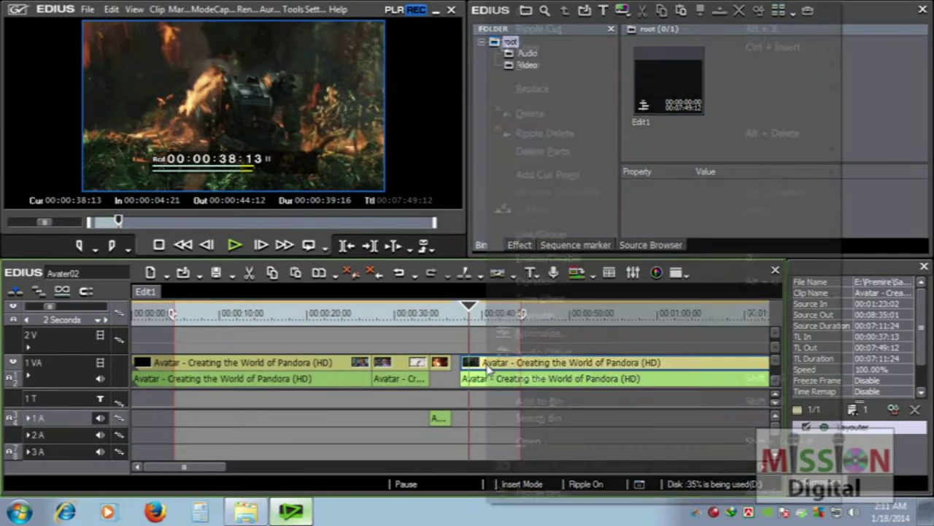
mouse_move(536, 307)
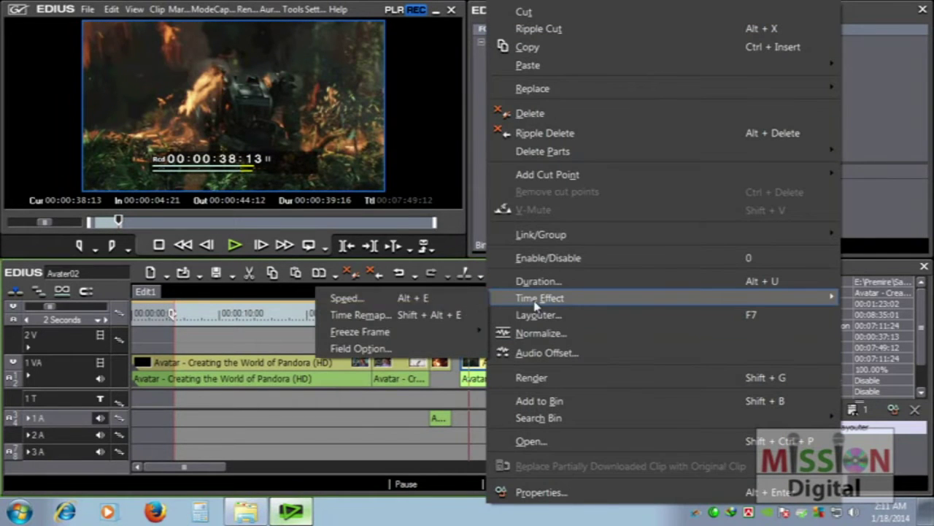
click(441, 300)
text(300.00)
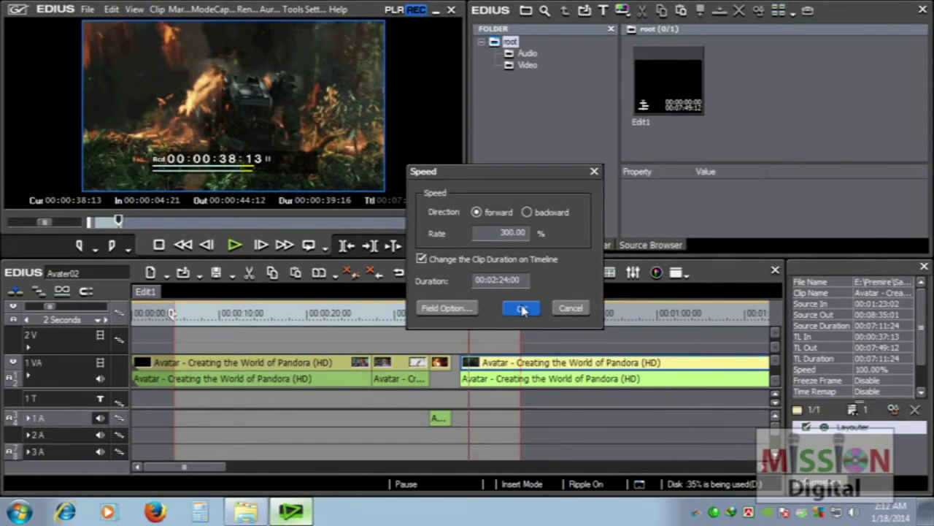
click(521, 308)
- Play back the sped-up Avatar clip from 00:00:37:13
click(468, 314)
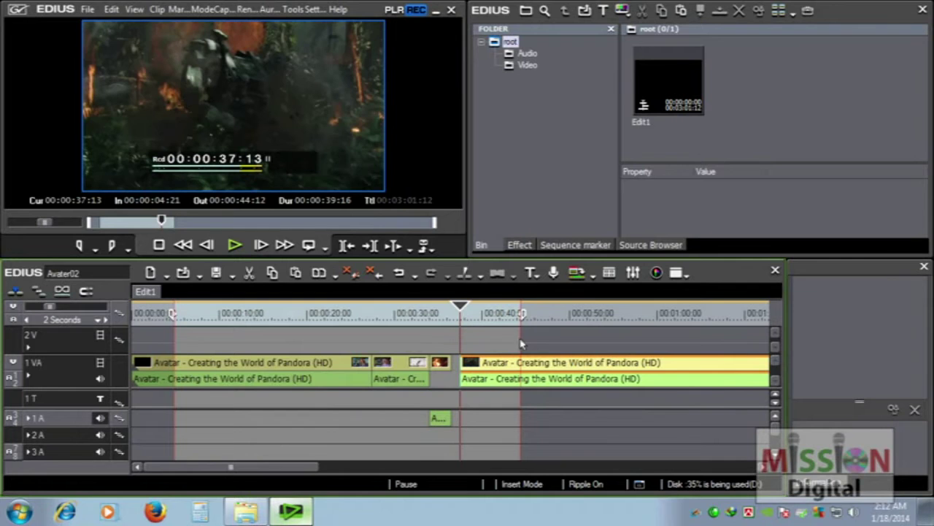
key(space)
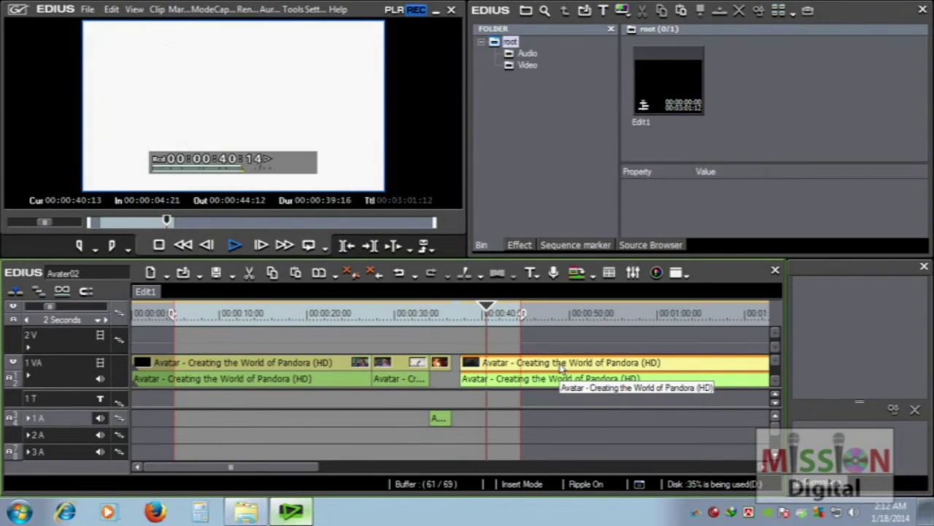
key(space)
- Undo the speed, move, audio-copy and cut edits until the second Avatar clip is whole again
click(538, 373)
key(ctrl+z)
key(ctrl+z)
key(ctrl+z)
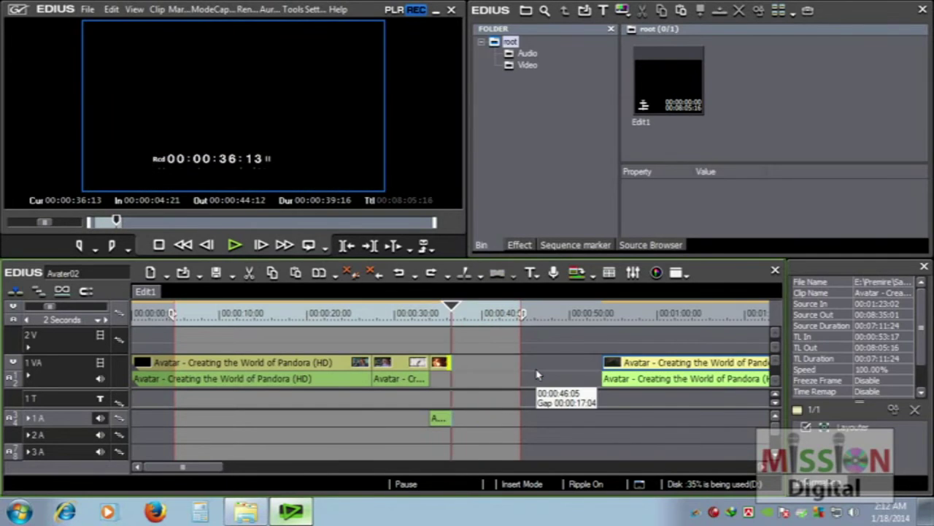
key(ctrl+z)
key(ctrl+z)
key(ctrl+z)
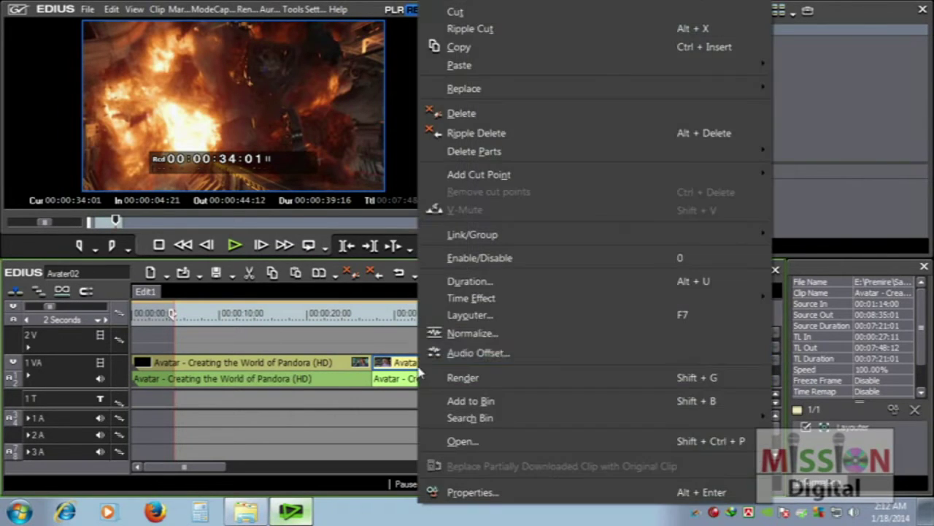
right_click(420, 371)
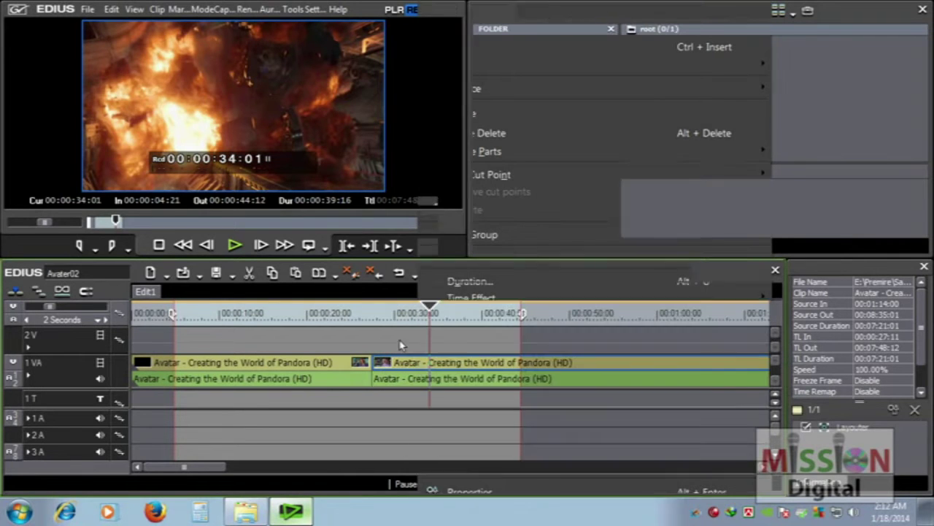
click(414, 346)
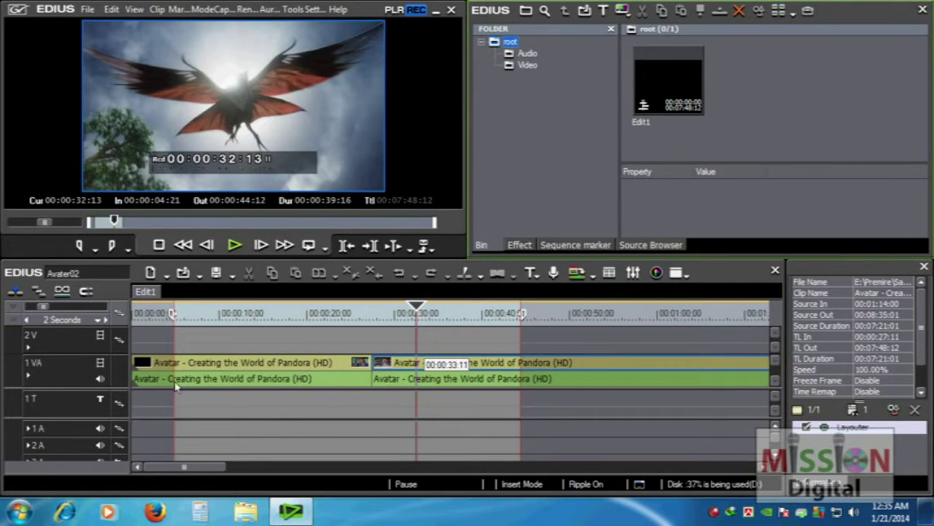
- Expand the audio section of track 1VA to show its waveform, and make the track taller so video and waveform fit together
mouse_move(135, 380)
mouse_down()
mouse_move(298, 376)
mouse_move(296, 391)
mouse_move(146, 390)
mouse_up()
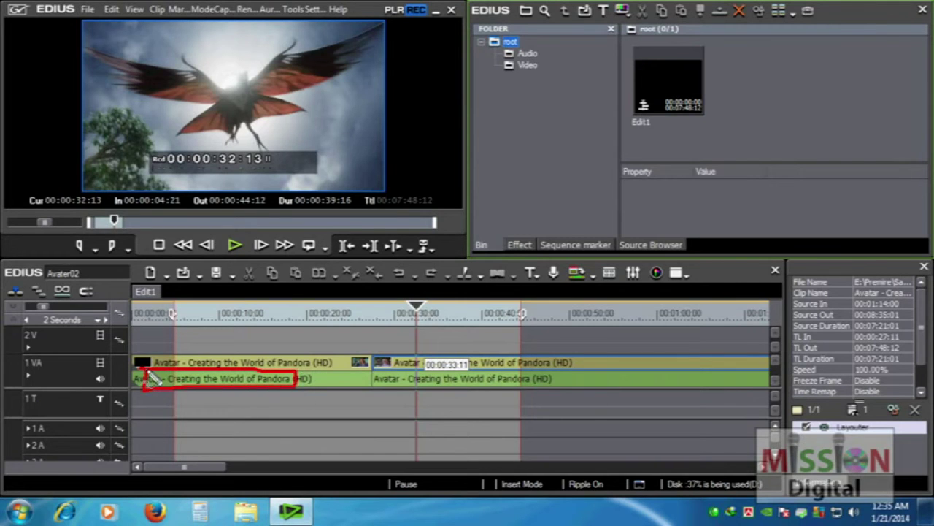
mouse_move(23, 379)
mouse_down()
mouse_move(31, 374)
mouse_move(36, 389)
mouse_move(27, 381)
mouse_up()
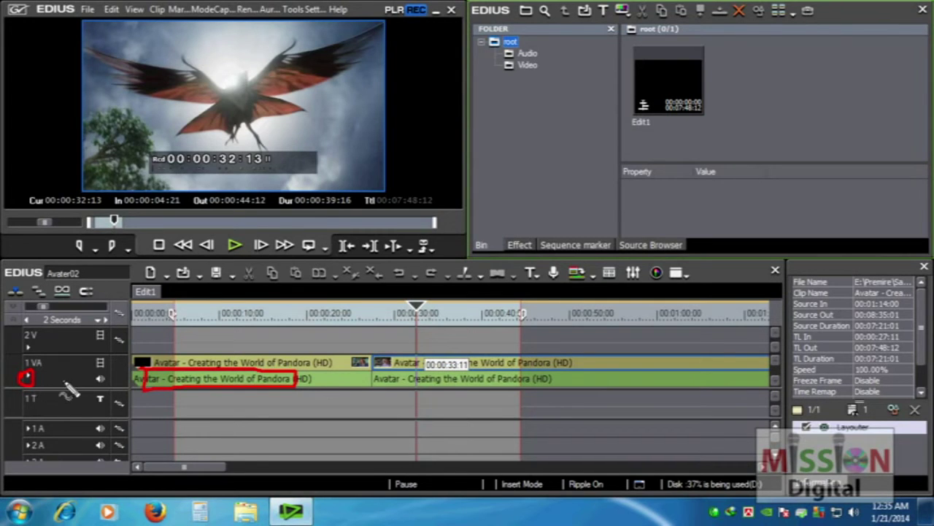
key(Escape)
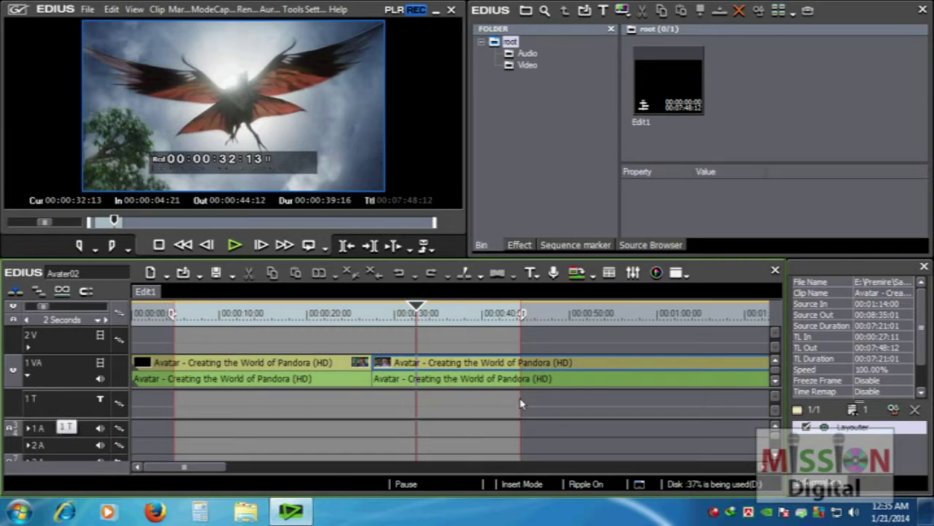
click(775, 380)
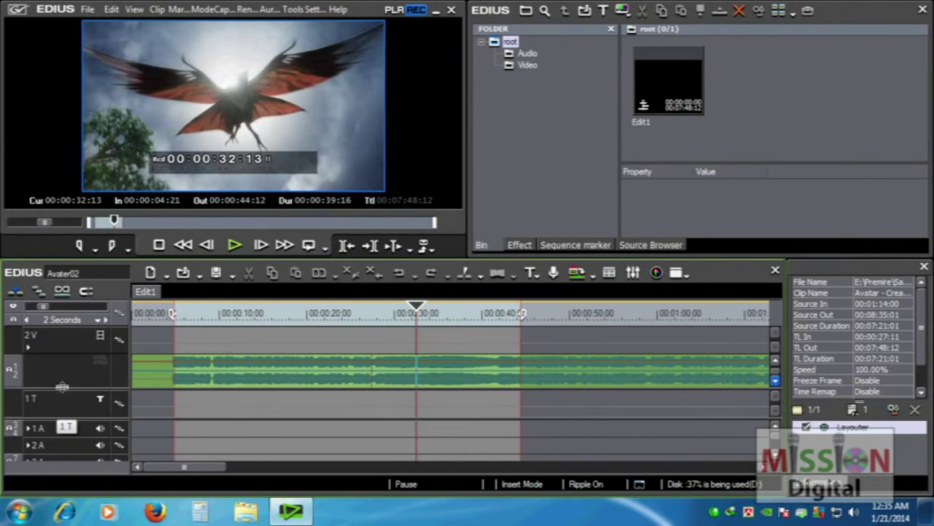
drag(61, 403, 64, 420)
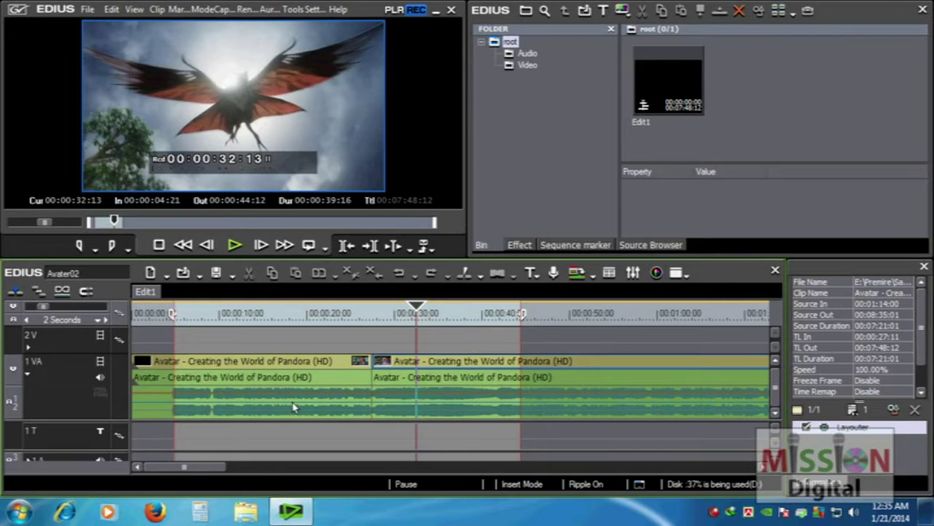
- Switch track 1VA's audio to volume (VOL) editing and lower the whole volume line of the first Avatar clip
mouse_move(274, 392)
mouse_down()
mouse_move(314, 403)
mouse_move(272, 415)
mouse_move(265, 381)
mouse_move(318, 398)
mouse_up()
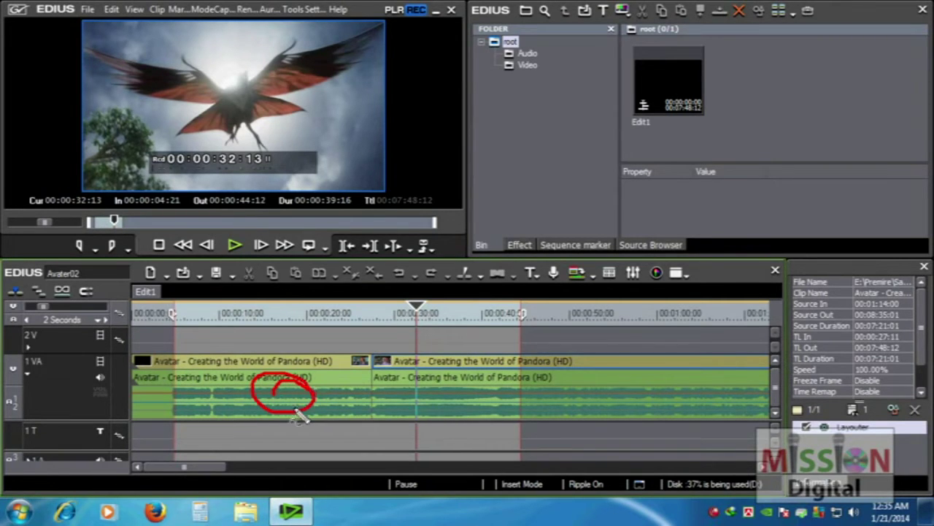
key(Escape)
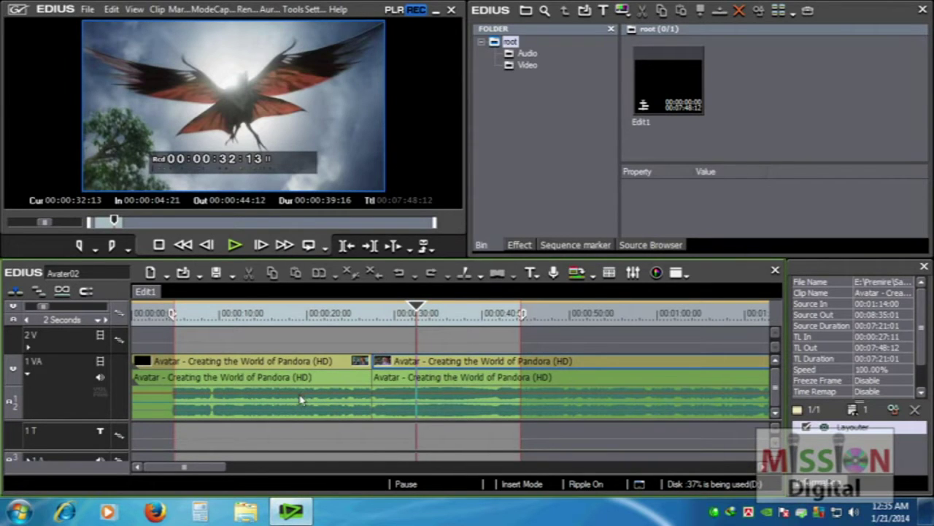
click(99, 395)
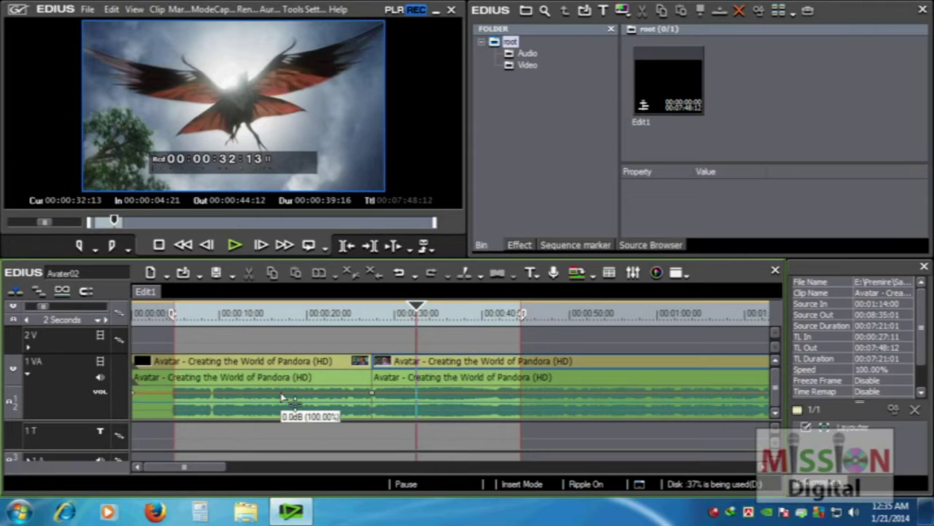
drag(280, 398, 278, 413)
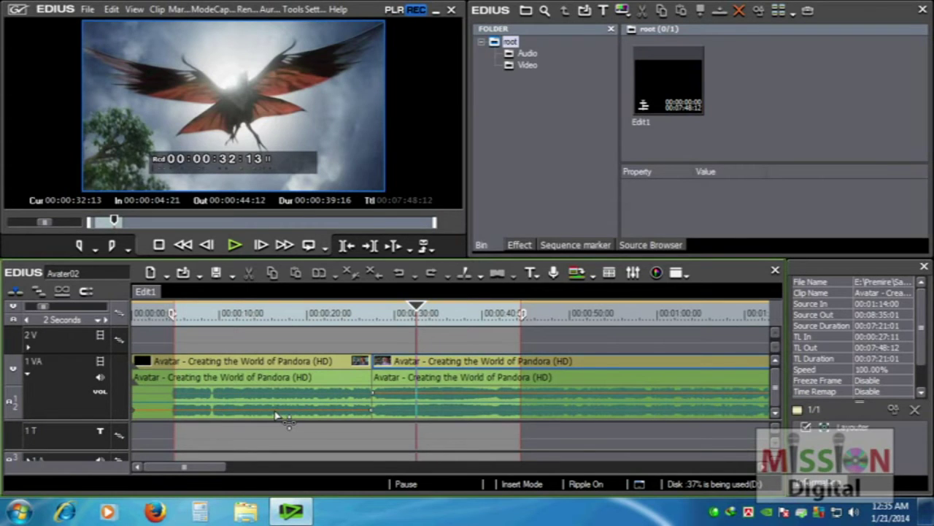
- Play back the first Avatar clip from around 00:00:12 to listen to its lowered volume
click(240, 319)
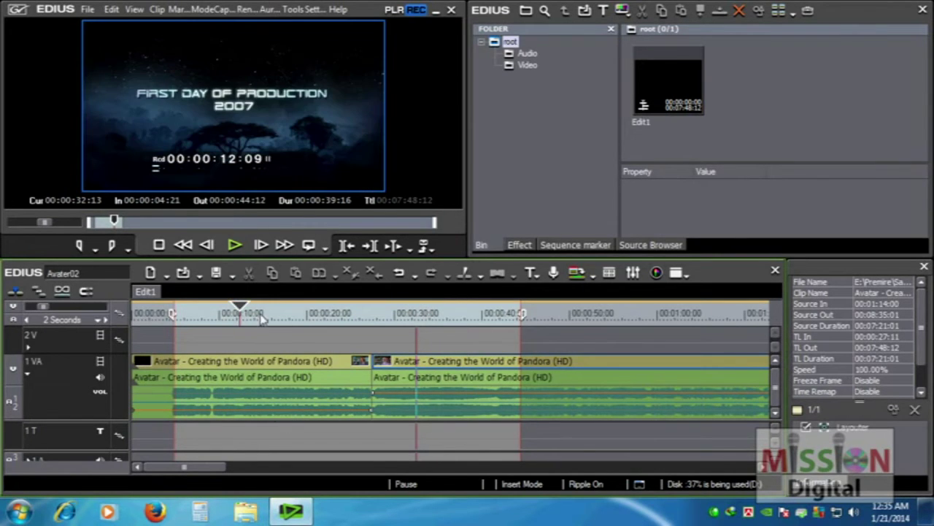
click(257, 315)
drag(257, 315, 235, 317)
key(space)
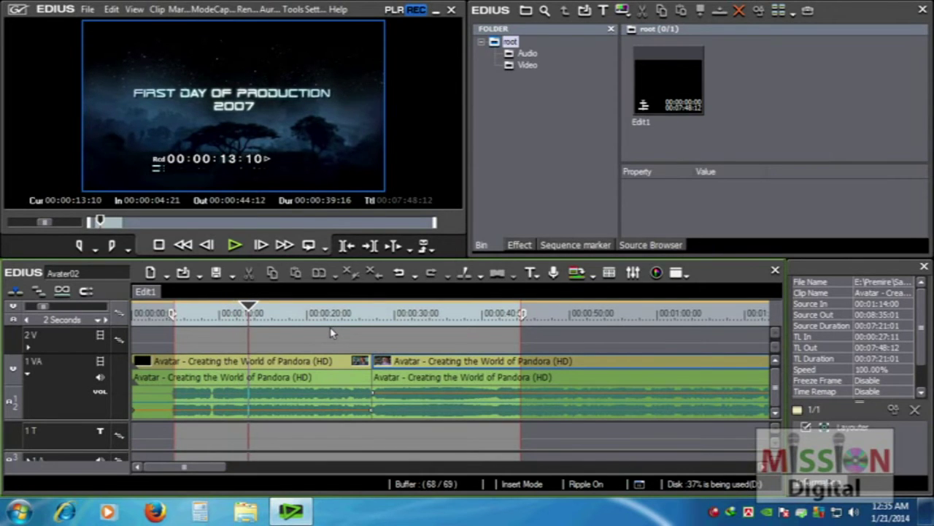
key(space)
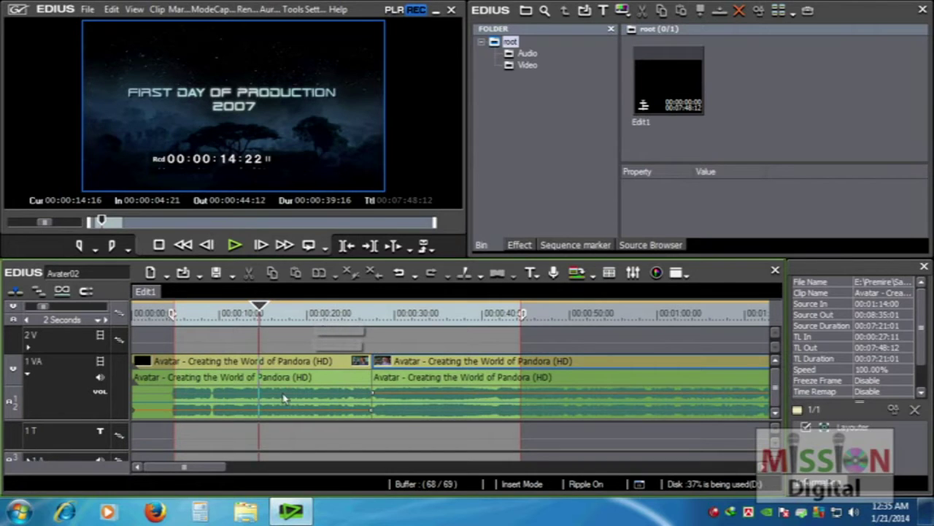
- Raise the first Avatar clip's volume line again, and lower only the section between about 16 and 19 seconds
mouse_move(271, 414)
drag(271, 415, 271, 398)
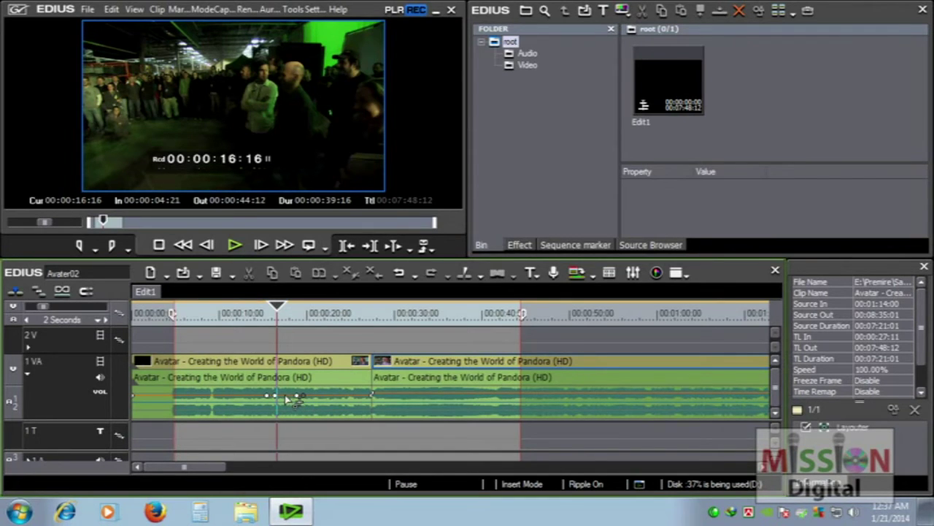
mouse_move(287, 398)
drag(287, 398, 292, 411)
- Add three volume points at about 6, 8.5 and 11 seconds in the first Avatar clip, and pull the middle one down
click(230, 395)
click(207, 396)
click(184, 395)
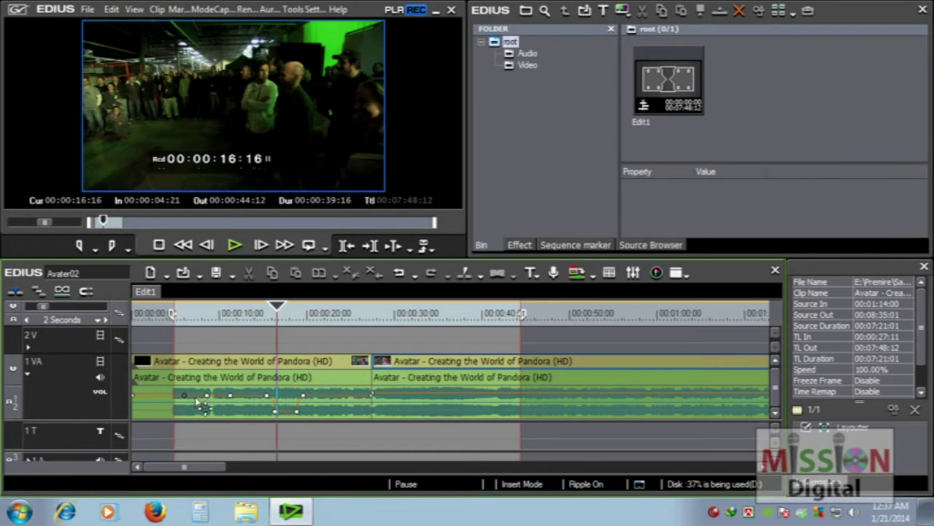
drag(207, 397, 207, 412)
click(211, 404)
click(210, 348)
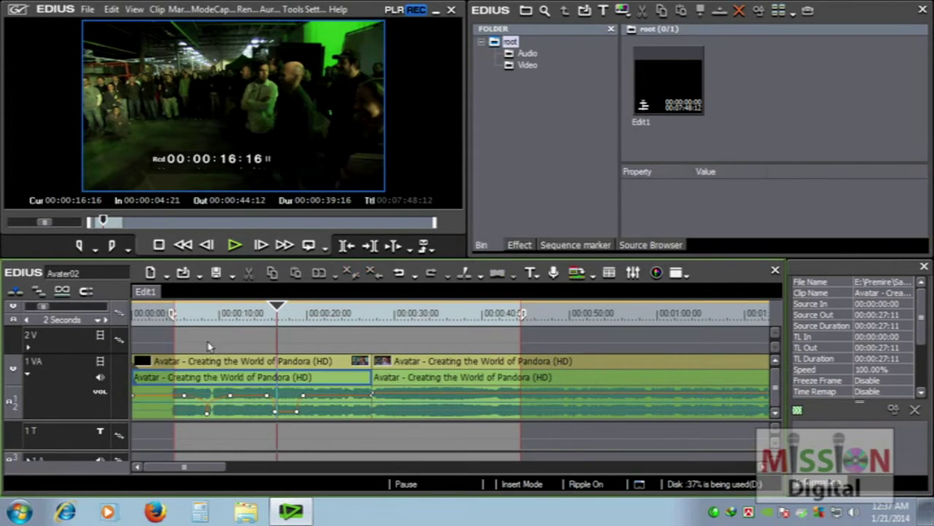
- Play back the first Avatar clip through both volume dips, starting from the In point at 00:00:04:21
click(186, 314)
drag(208, 413, 216, 423)
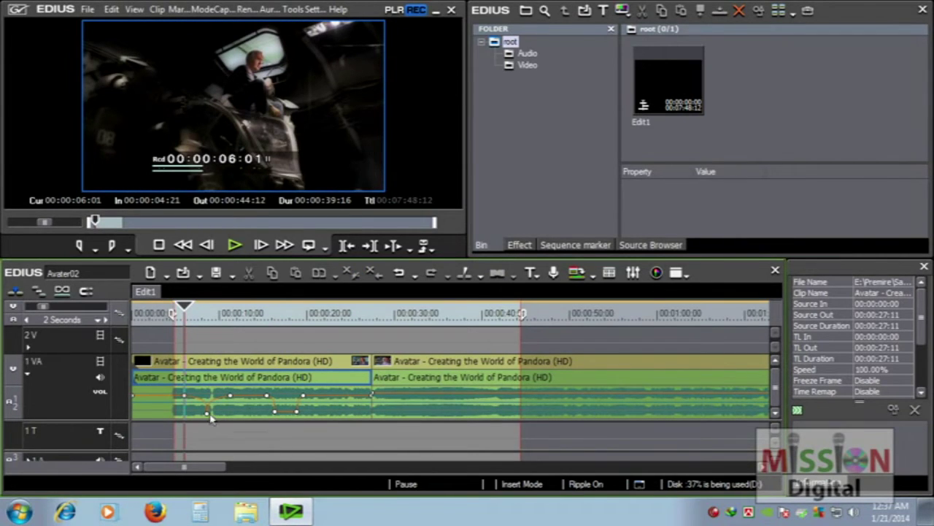
click(173, 313)
key(space)
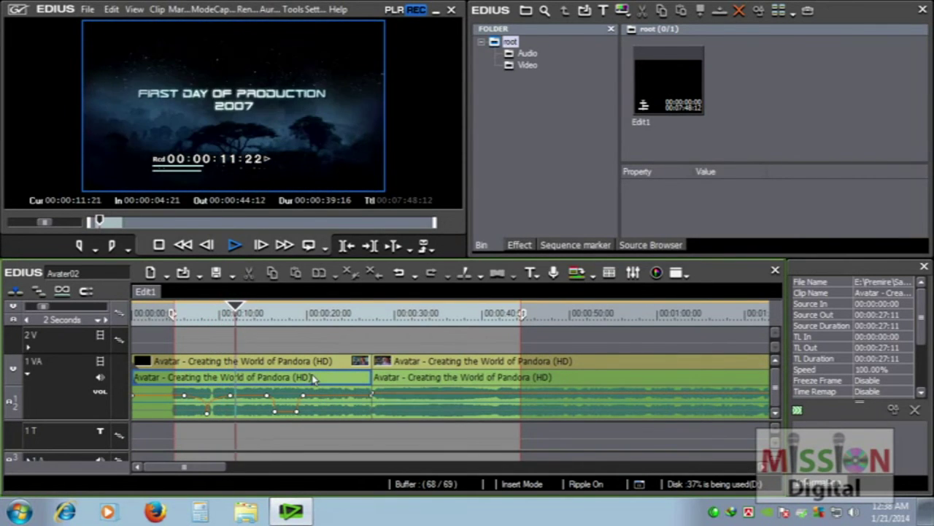
click(257, 314)
key(space)
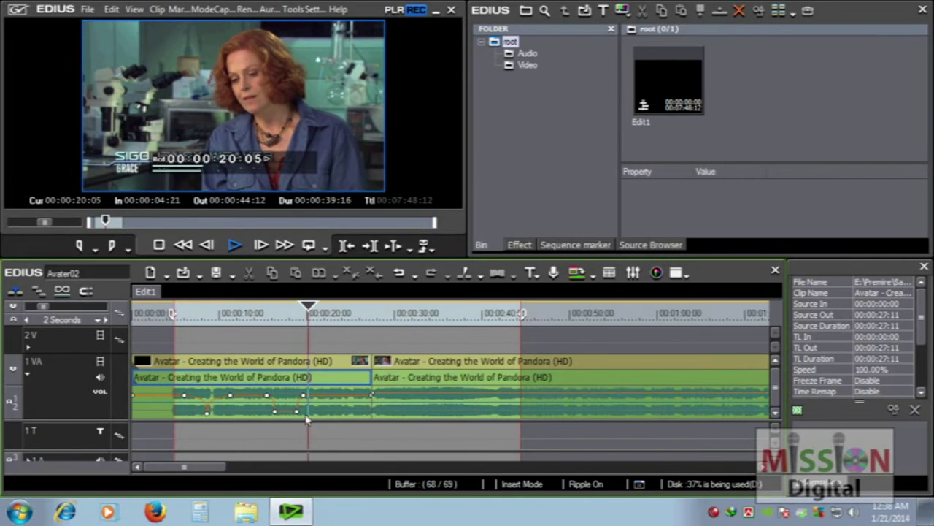
key(space)
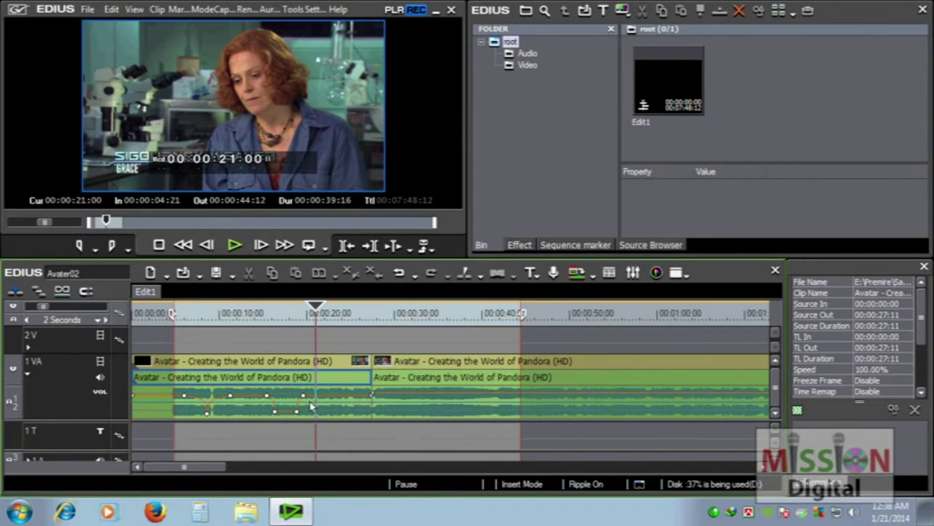
- Add two volume points near the end of the first Avatar clip, and cycle track 1VA's audio editing through PAN and off to VOL
click(330, 395)
click(351, 394)
click(101, 392)
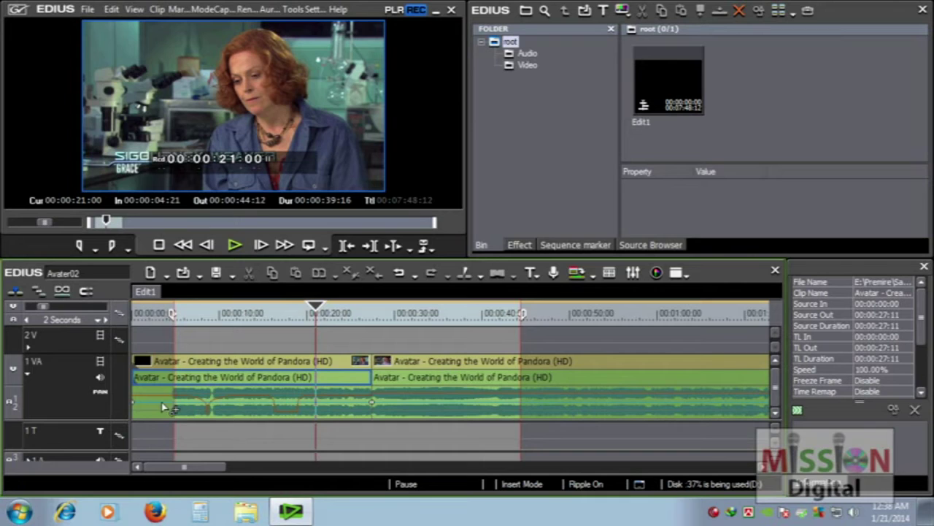
mouse_move(164, 404)
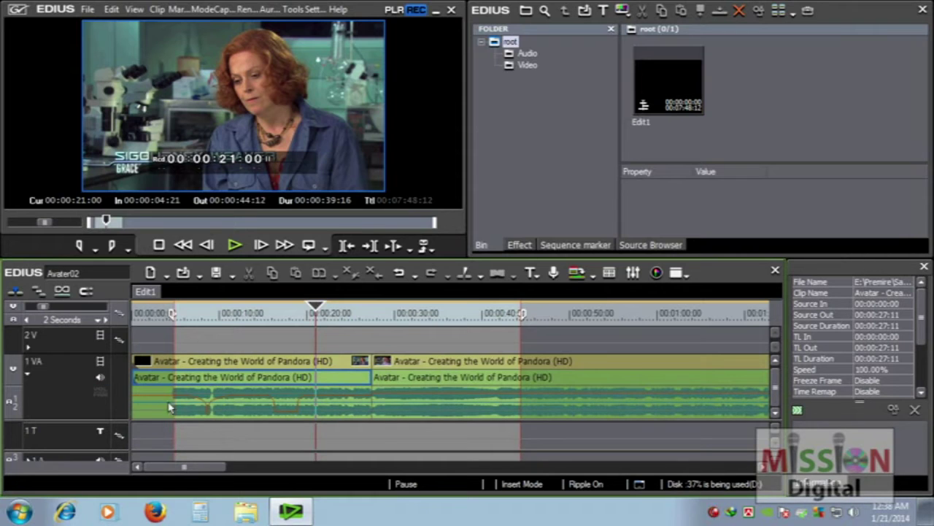
click(100, 389)
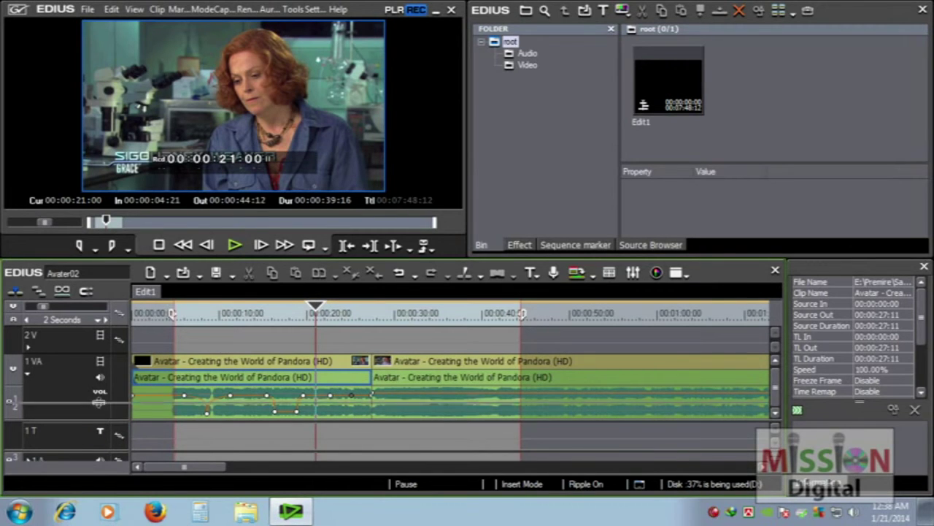
- Reduce the height of track 1VA, select track 1A, and import the first Acoustic Alchemy song from the Music Europ folder into the bin
drag(99, 422, 100, 391)
click(83, 432)
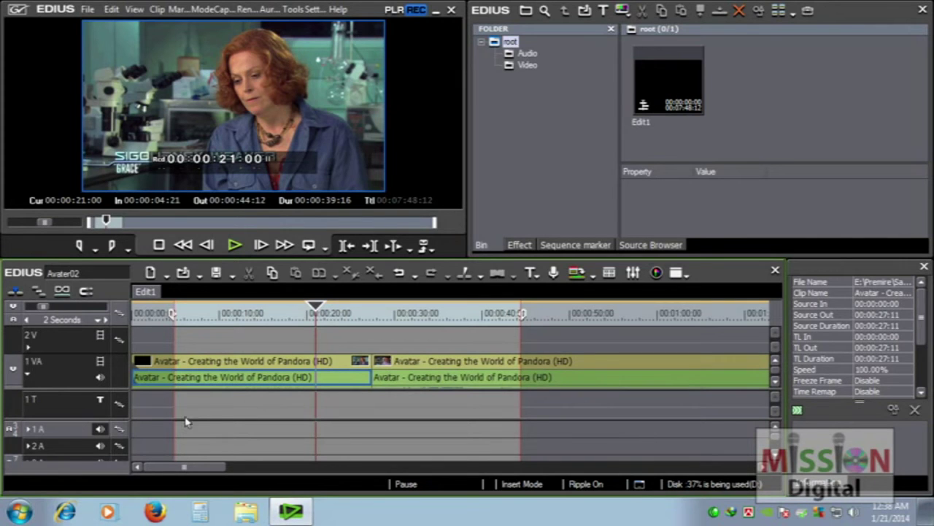
double_click(773, 80)
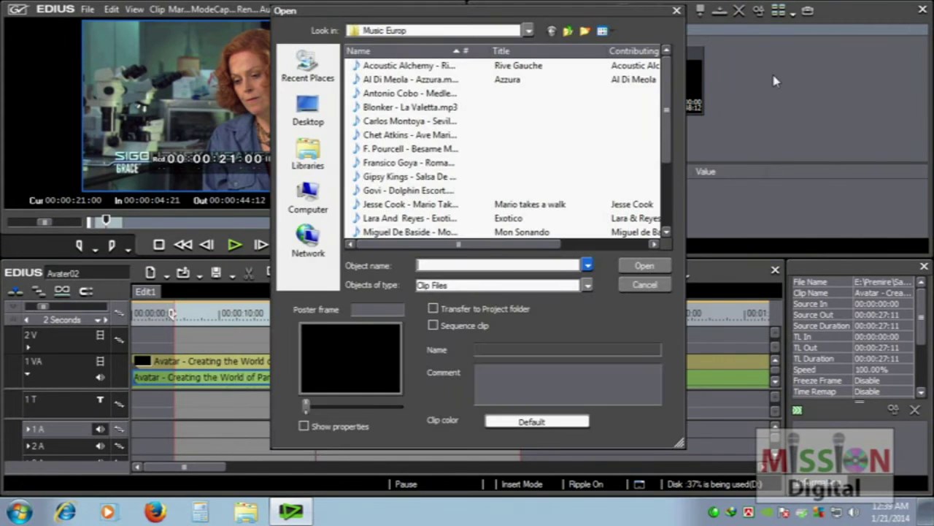
click(408, 65)
click(641, 267)
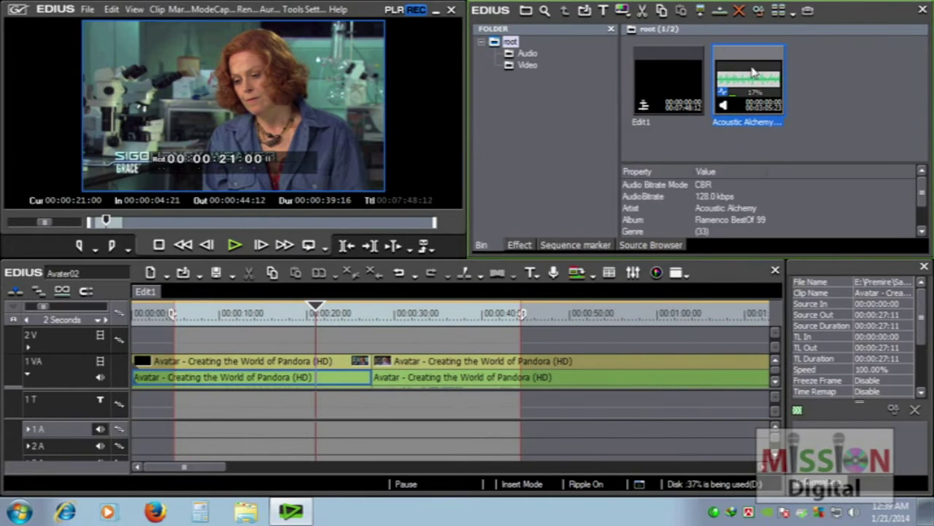
- Place the Acoustic Alchemy - Rive Gauche clip on track 1A at 00:00:03:17, and expand then collapse the track to inspect its waveform
drag(745, 193, 169, 436)
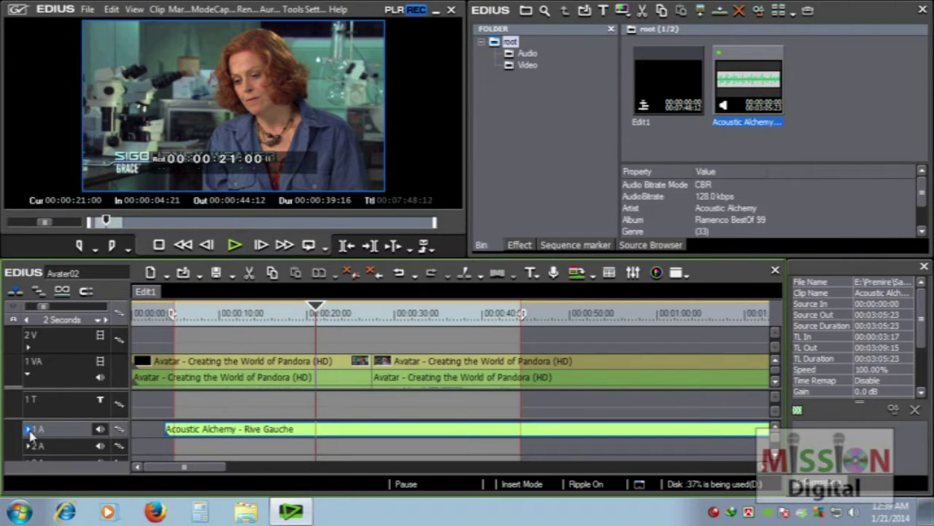
click(29, 429)
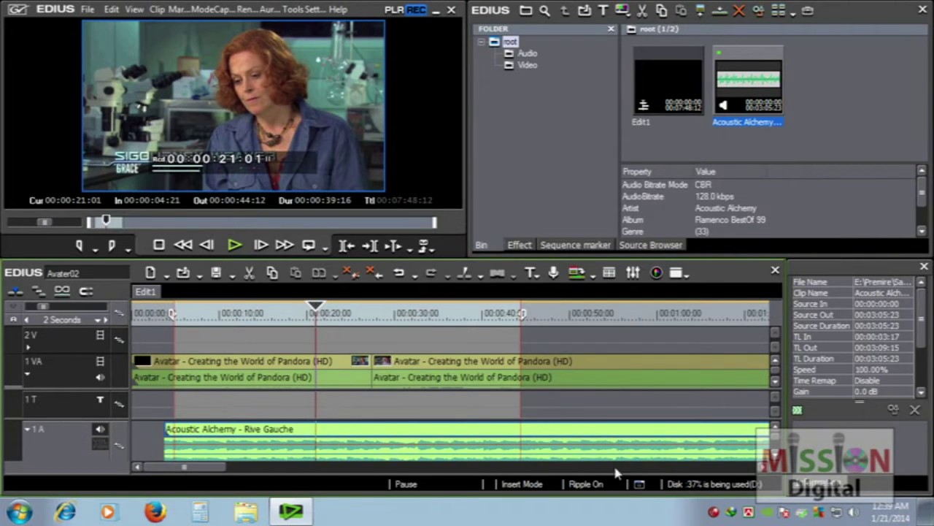
scroll(774, 449, down, 1)
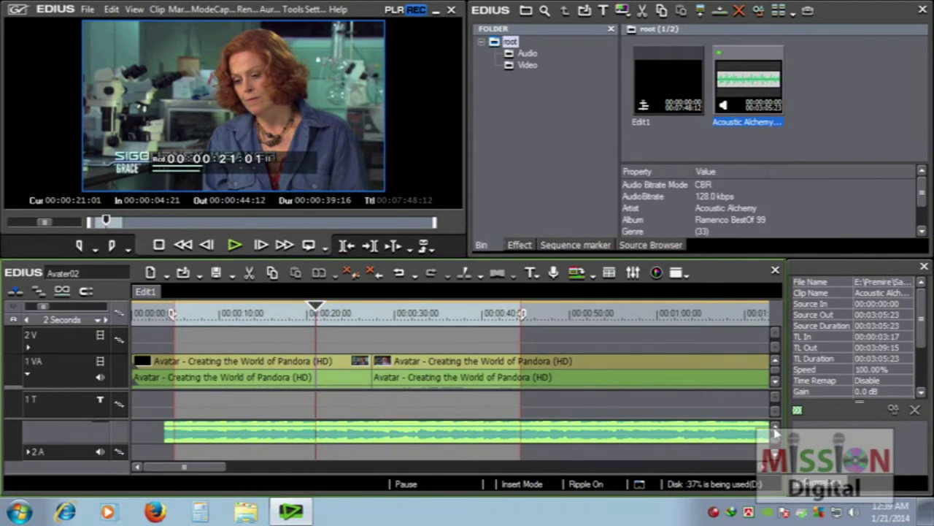
scroll(775, 434, up, 1)
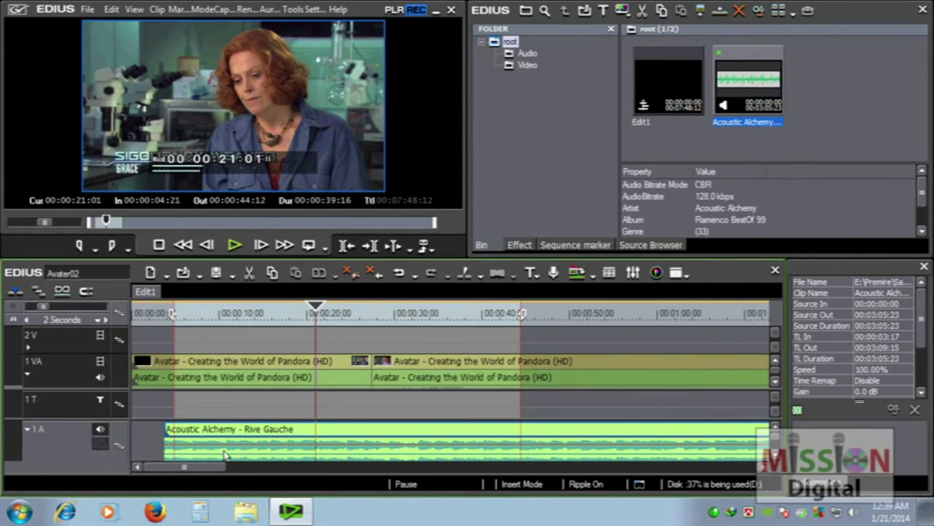
click(29, 431)
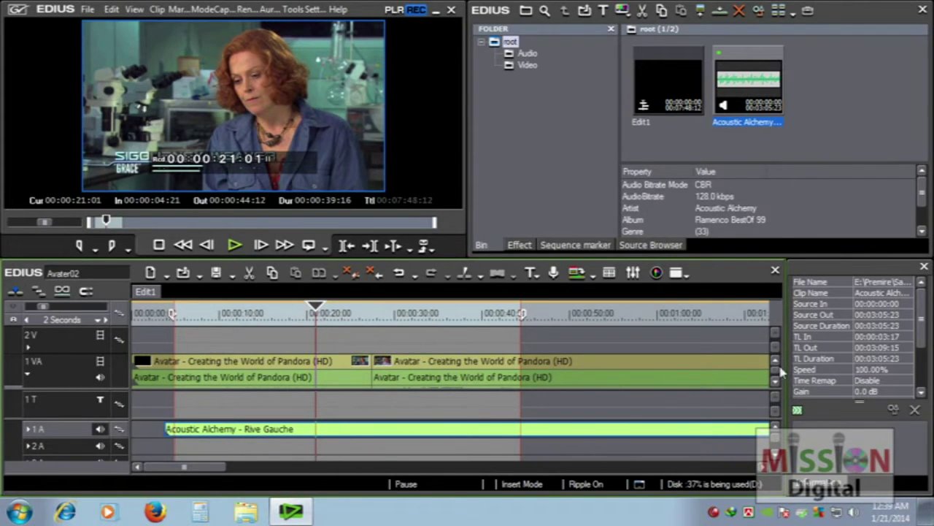
- Collapse the waveform section of track 1VA and move the playhead to 00:00:19:16
click(336, 373)
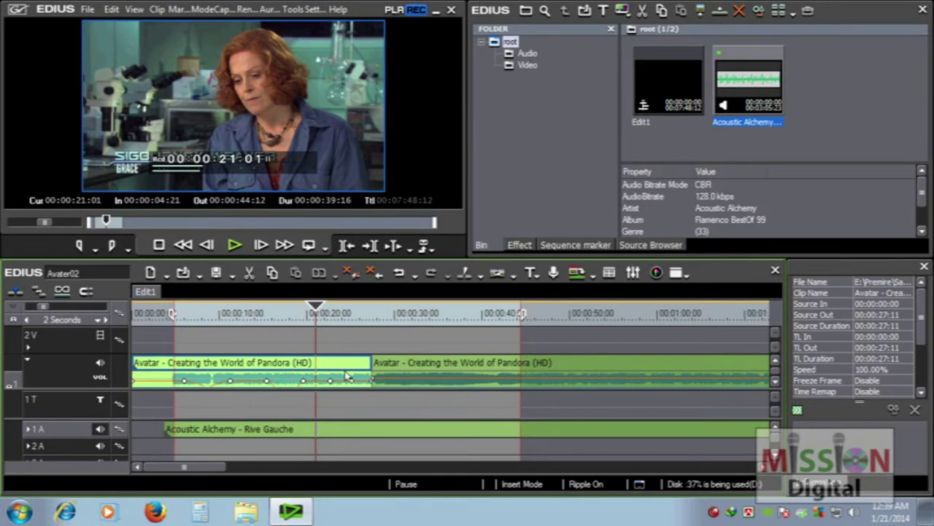
drag(318, 315, 304, 314)
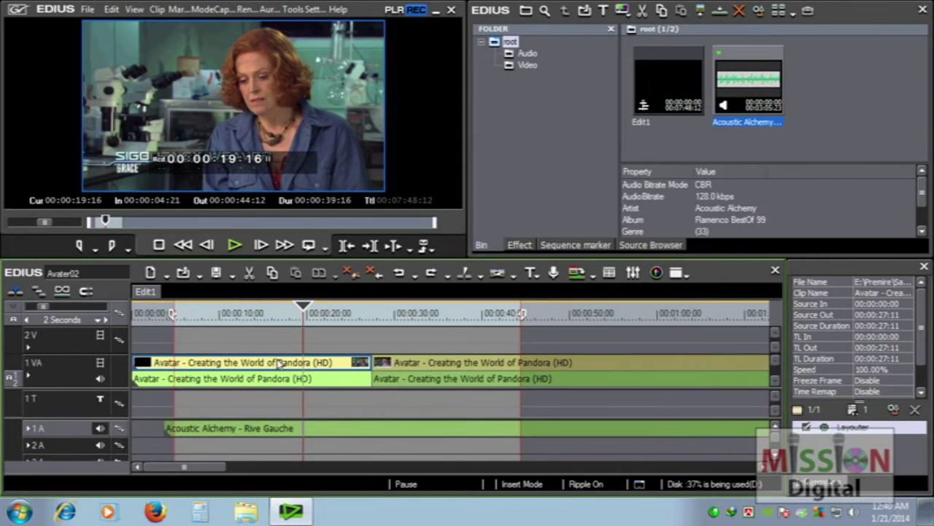
- Unlink the first Avatar clip's video and audio on track 1VA
right_click(269, 370)
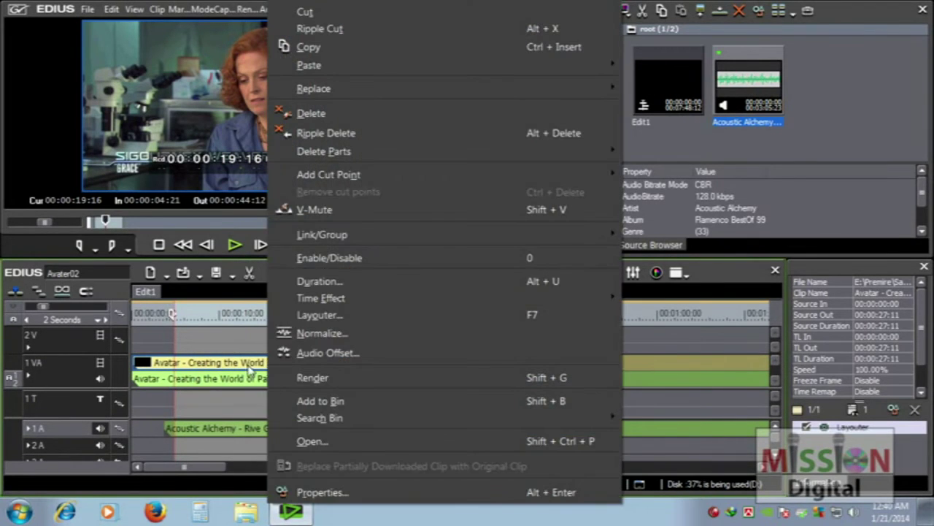
click(252, 370)
click(251, 368)
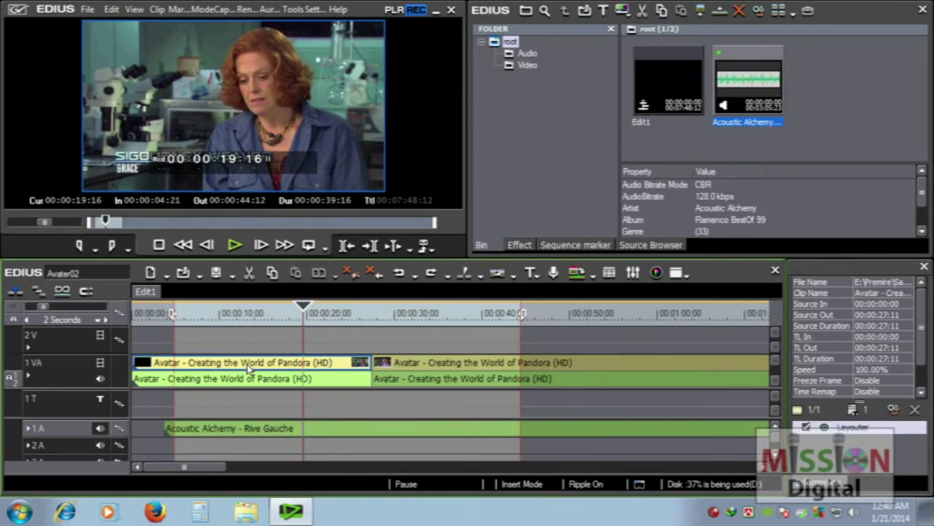
right_click(253, 367)
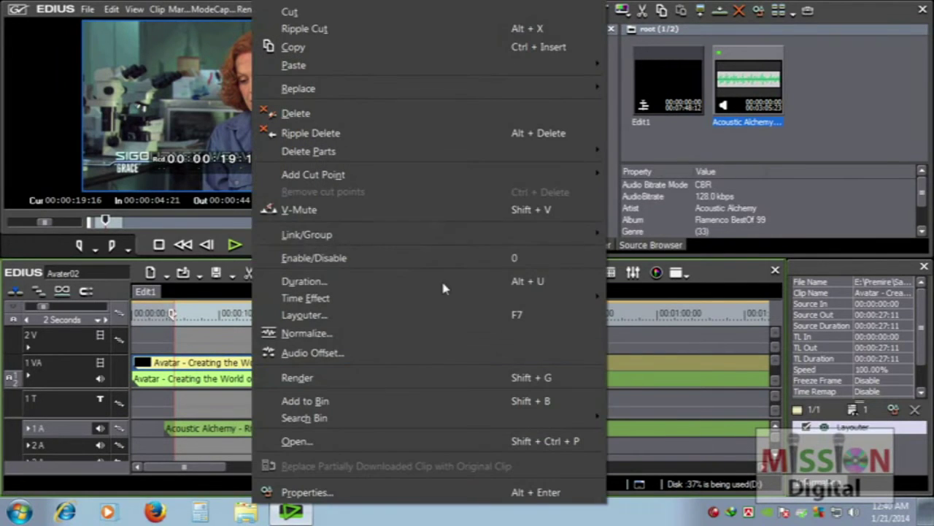
mouse_move(315, 238)
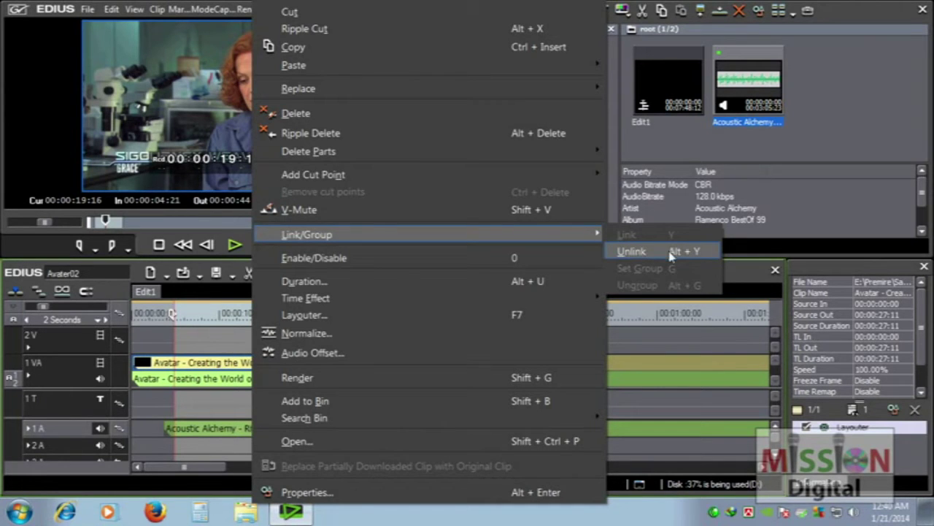
click(649, 255)
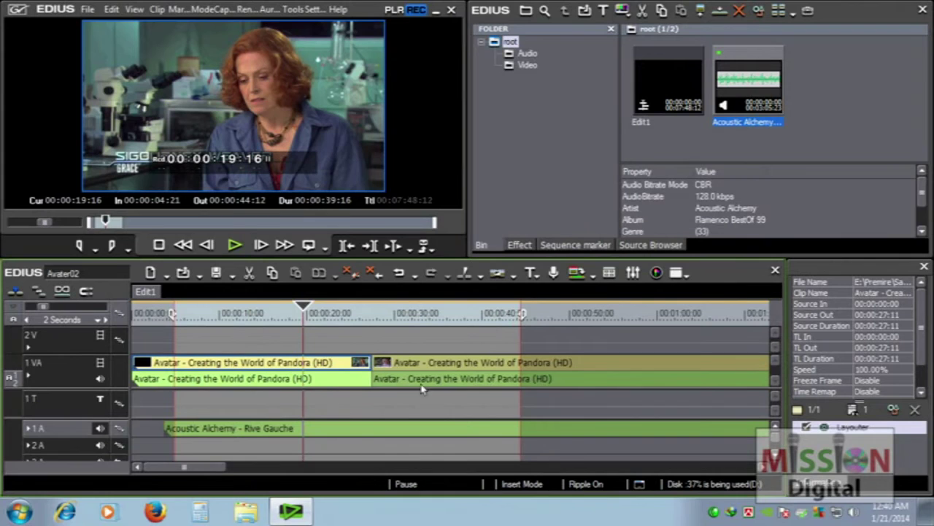
- Select the first Avatar clip's video and audio parts in turn to check that they are separate
click(362, 343)
click(350, 361)
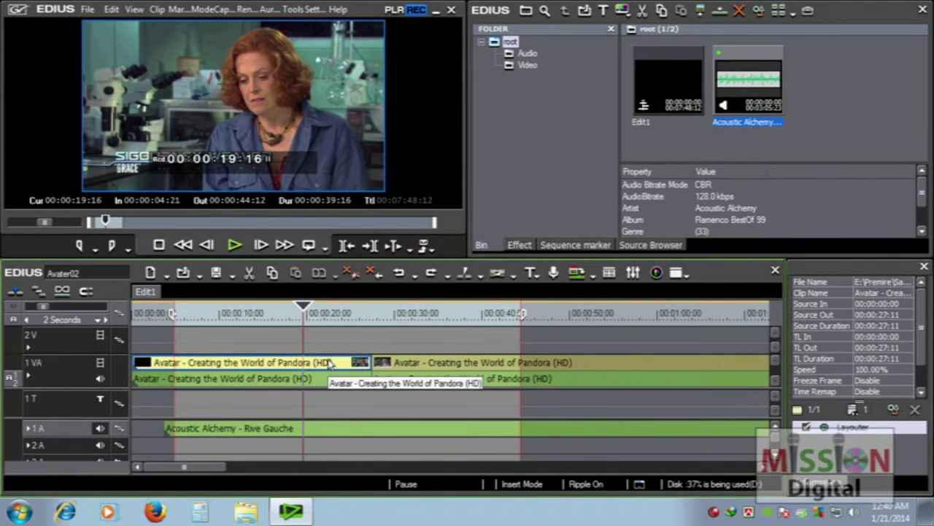
click(245, 379)
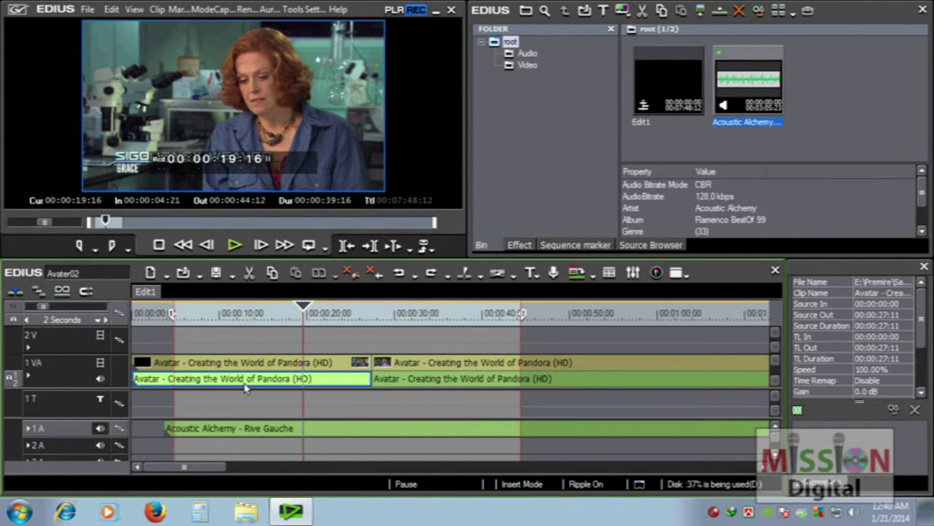
click(224, 363)
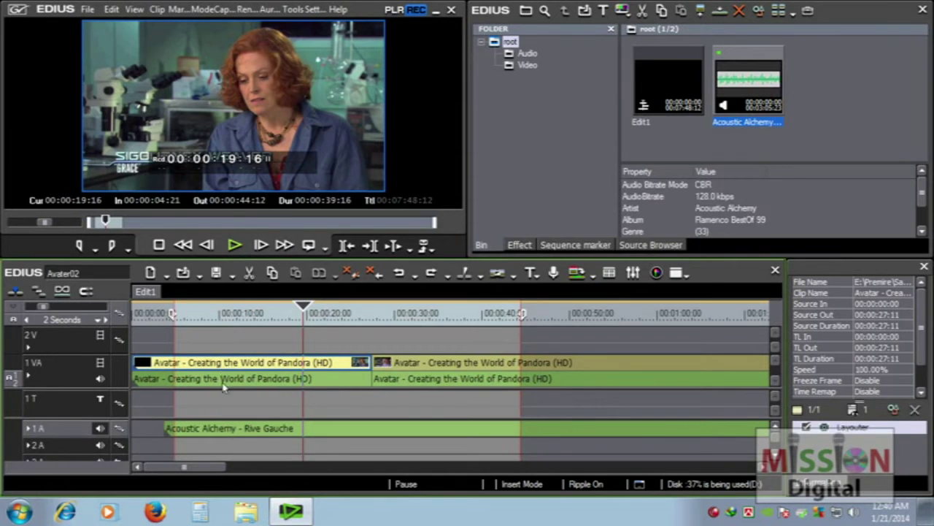
- Try to move the unlinked audio of the first Avatar clip further along track 1VA, and undo the move
click(221, 386)
drag(203, 386, 363, 380)
key(ctrl+z)
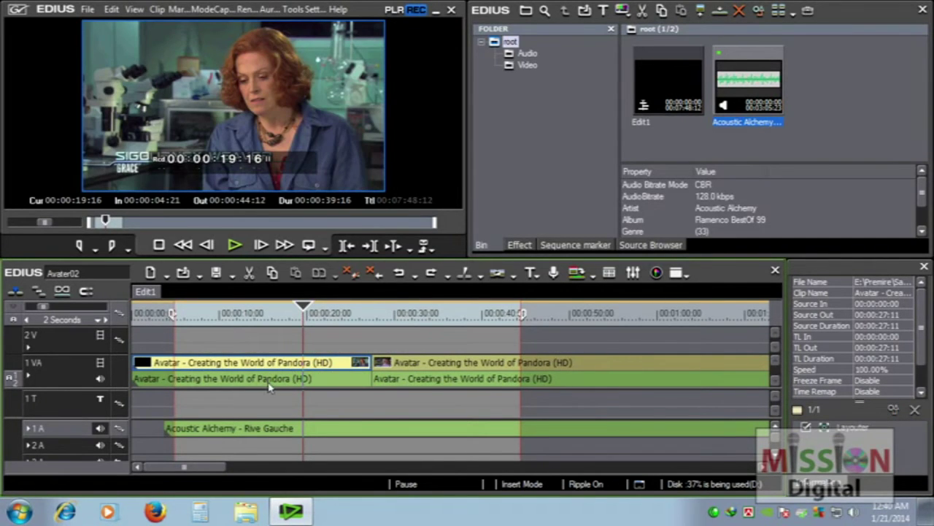
- Delete the first Avatar clip's unlinked audio and move the Acoustic Alchemy music on track 1A to the timeline start
click(263, 384)
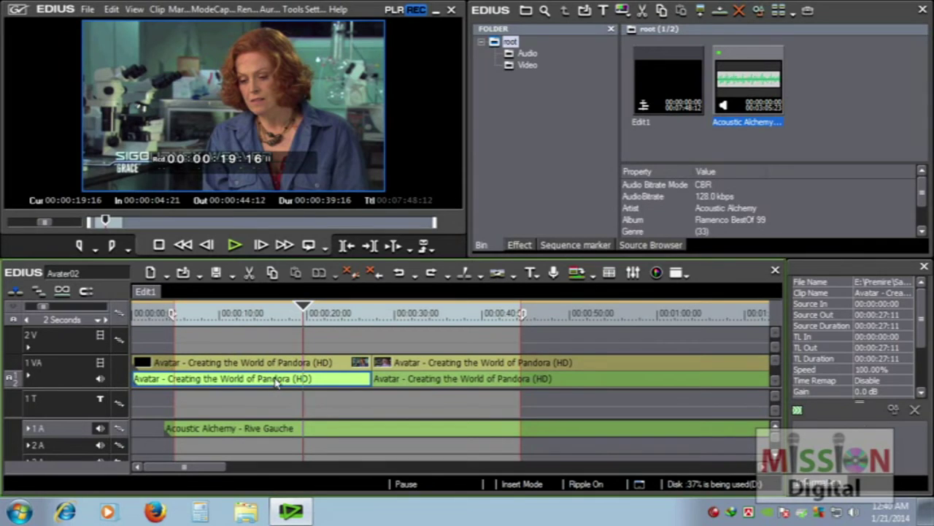
key(Delete)
drag(232, 434, 200, 426)
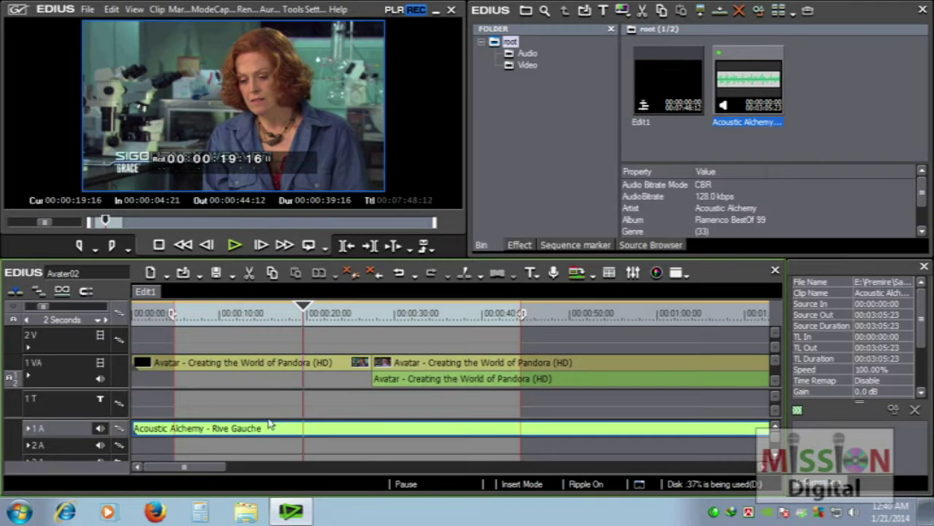
- Split the Acoustic Alchemy music at 00:00:27:11 and move its first segment to the start of track 1VA's audio
click(373, 316)
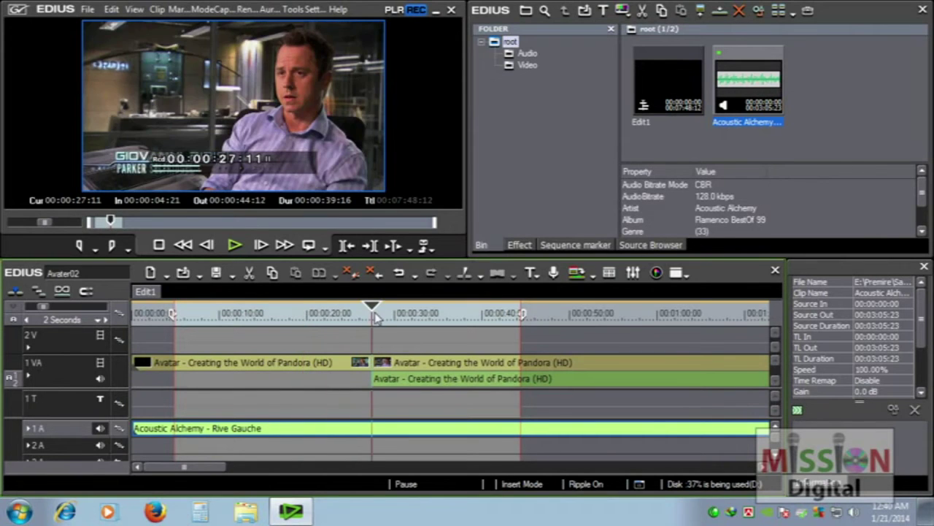
key(c)
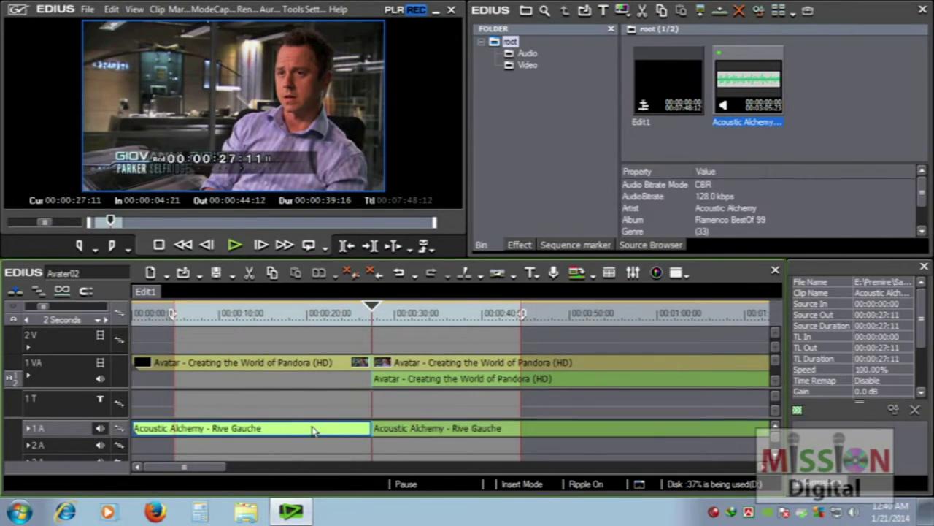
drag(271, 433, 275, 381)
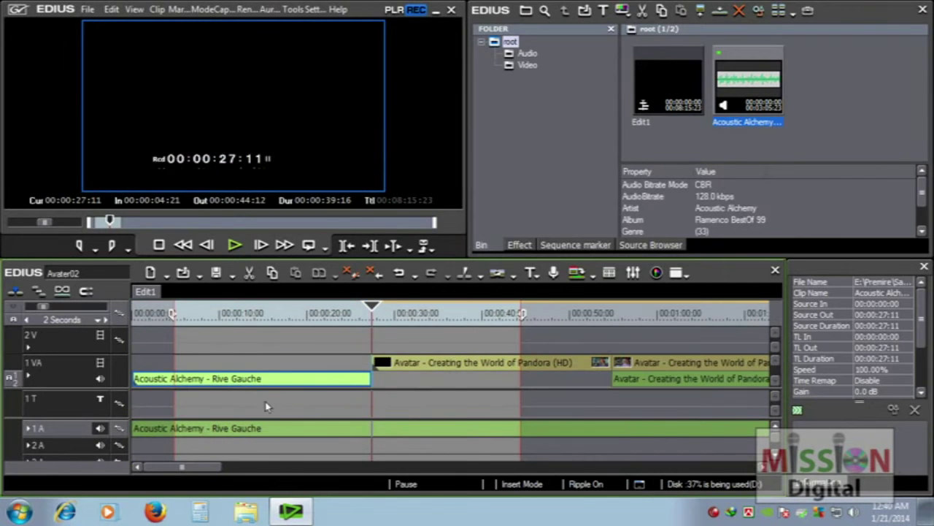
- Move the shifted Avatar clips back to the timeline start so that the first video sits above the music segment
click(438, 368)
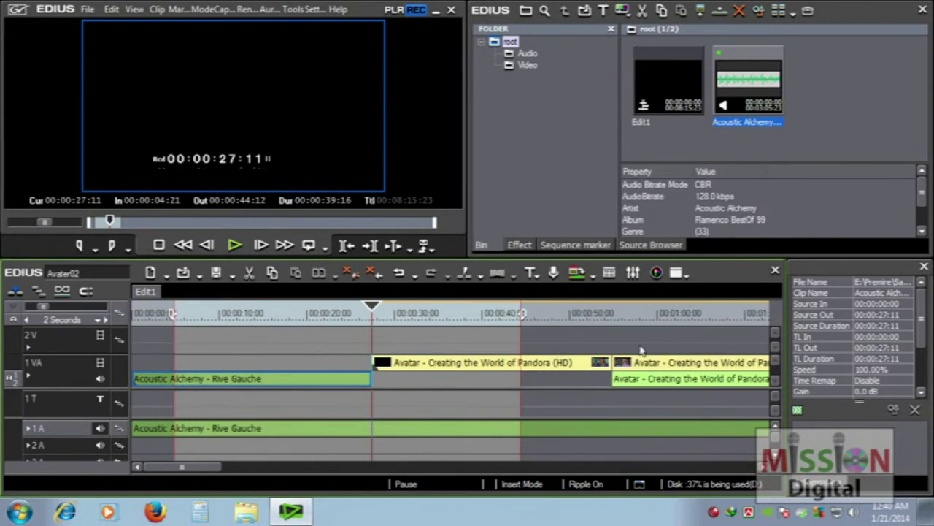
drag(532, 369, 292, 370)
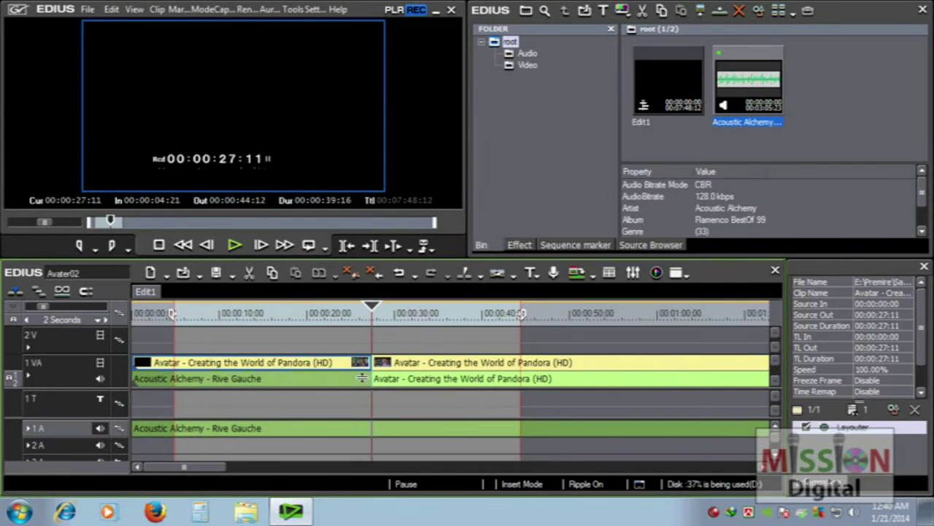
click(328, 337)
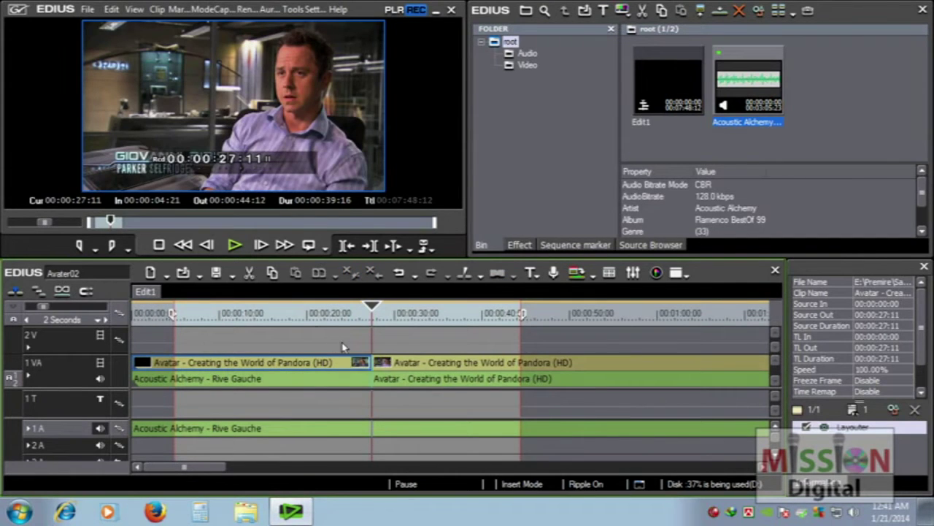
- Play the timeline from around the ten-second mark to check the first Avatar clip with its replacement music
click(216, 315)
key(space)
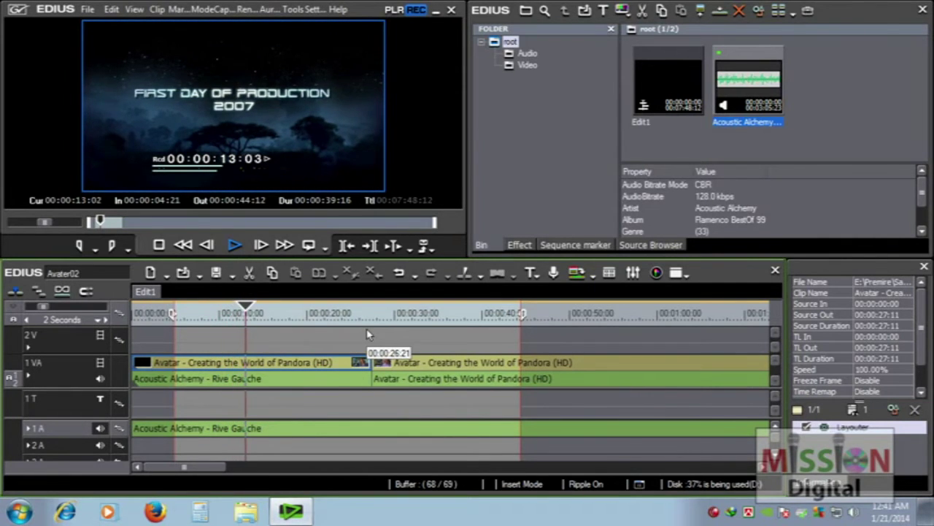
key(space)
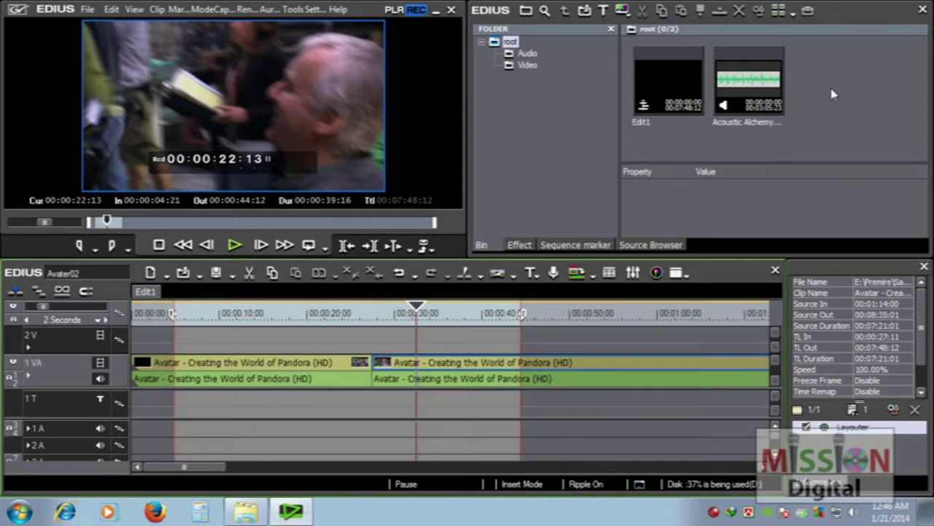
- Open the Video folder in the bin
click(520, 66)
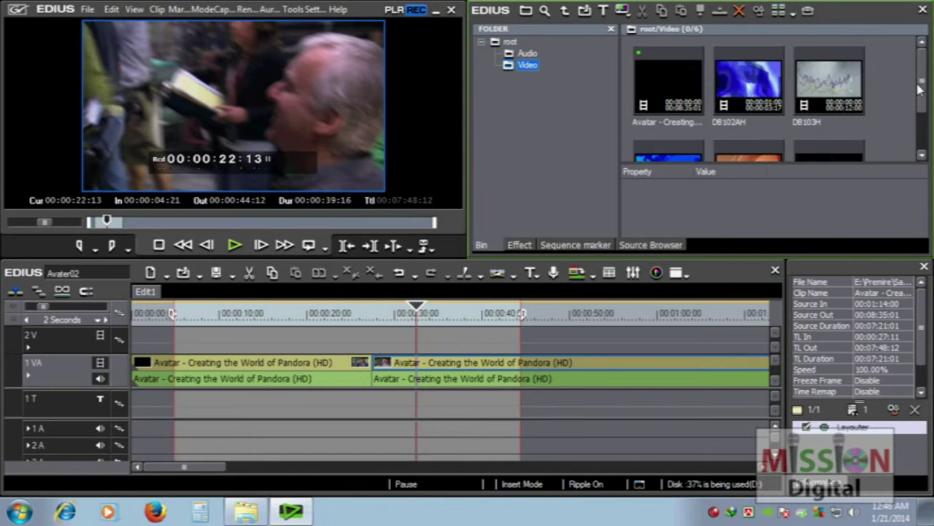
click(924, 150)
double_click(905, 129)
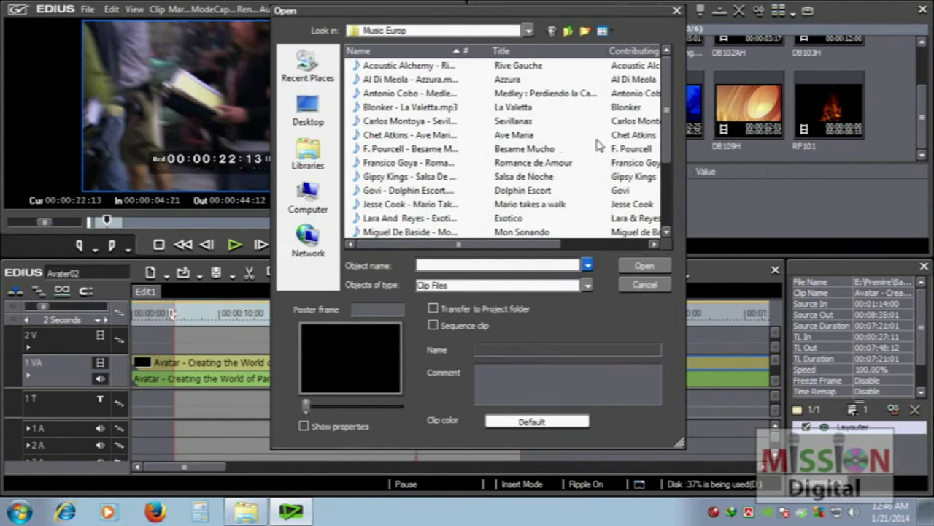
click(657, 290)
- Import the logo image IOGO mISSION.jpg from the Premire folder on drive E: into the Video bin folder
right_click(781, 109)
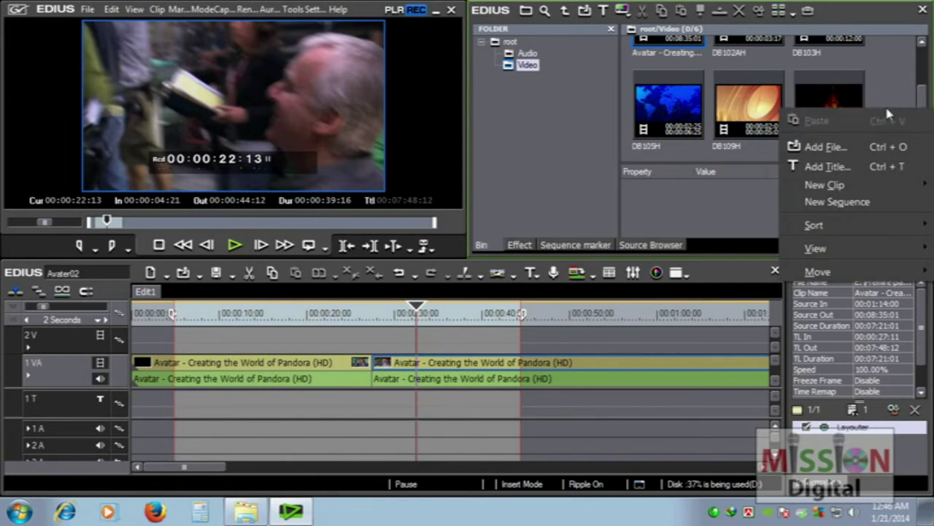
click(823, 146)
click(425, 33)
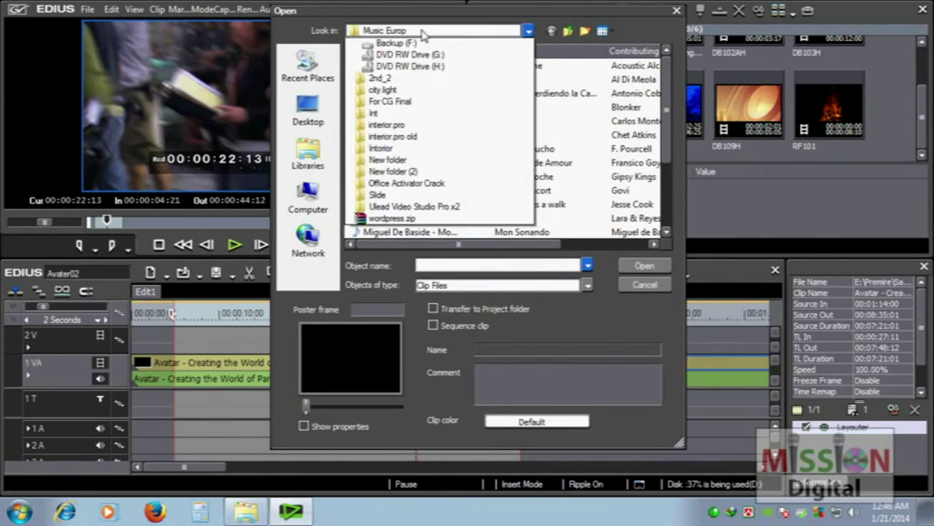
click(406, 127)
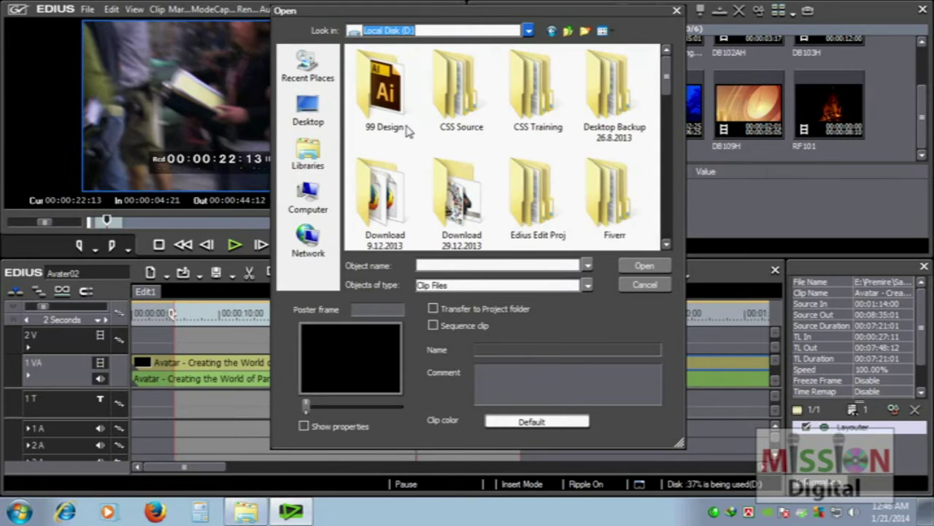
drag(665, 77, 661, 148)
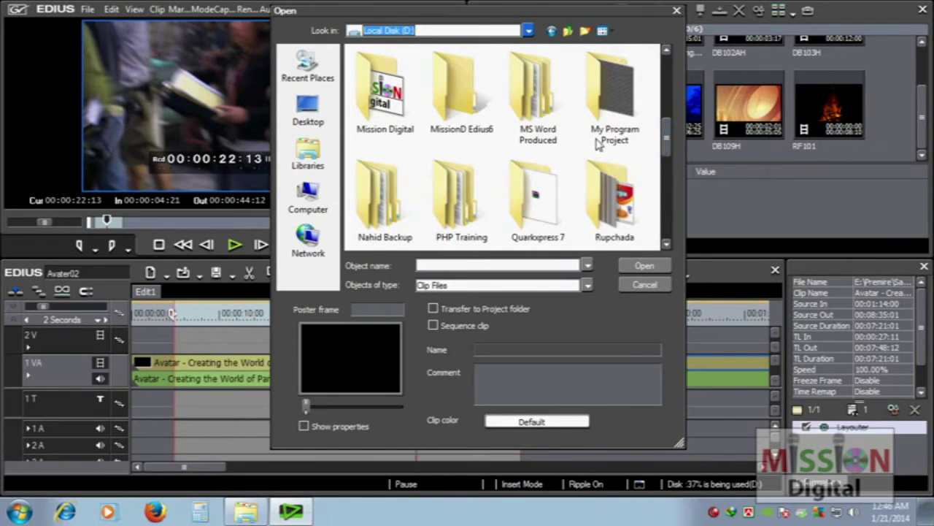
click(447, 32)
click(403, 139)
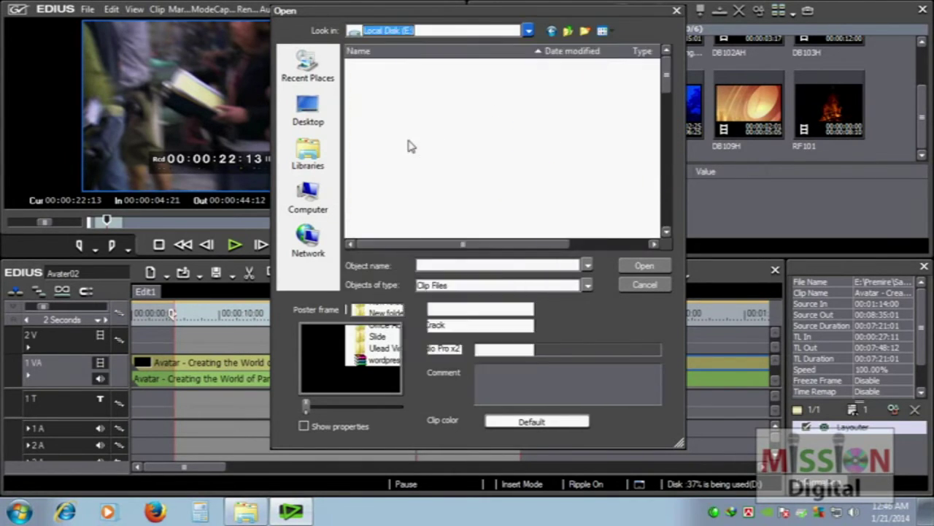
drag(668, 82, 668, 139)
double_click(390, 137)
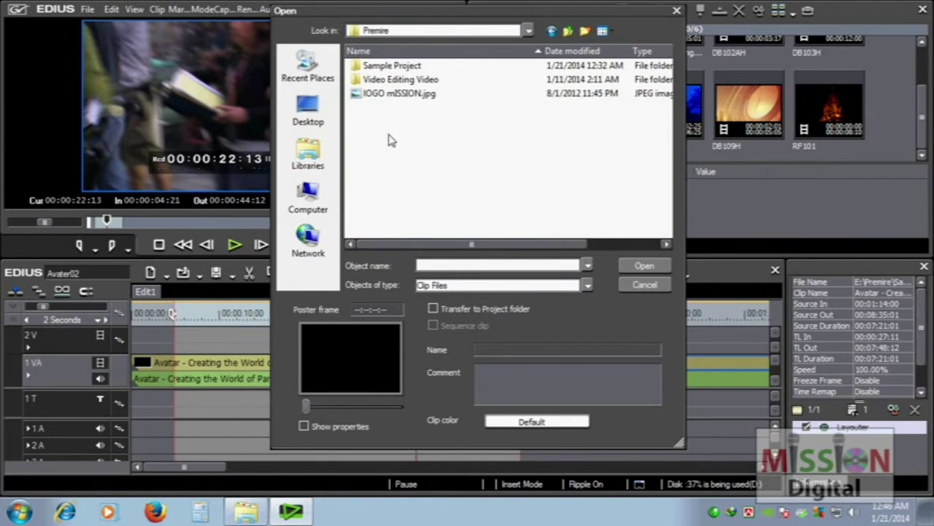
click(400, 95)
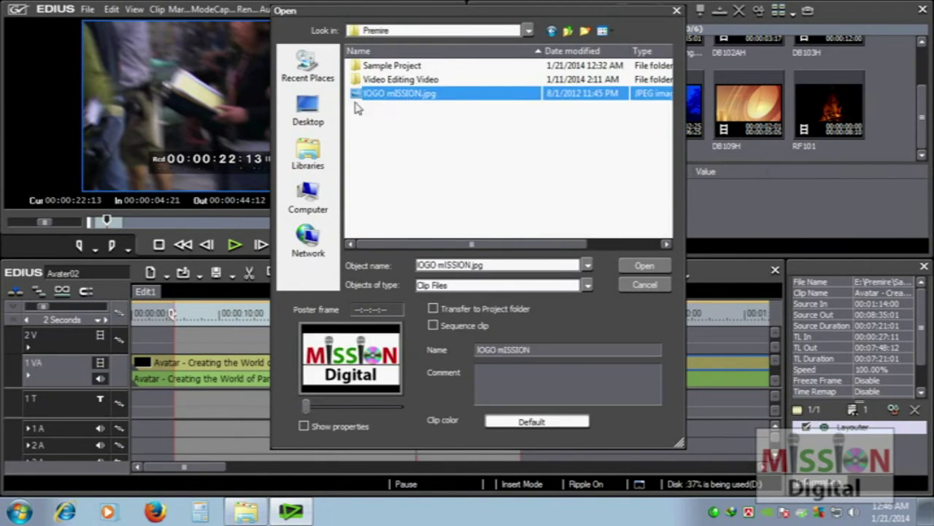
click(645, 267)
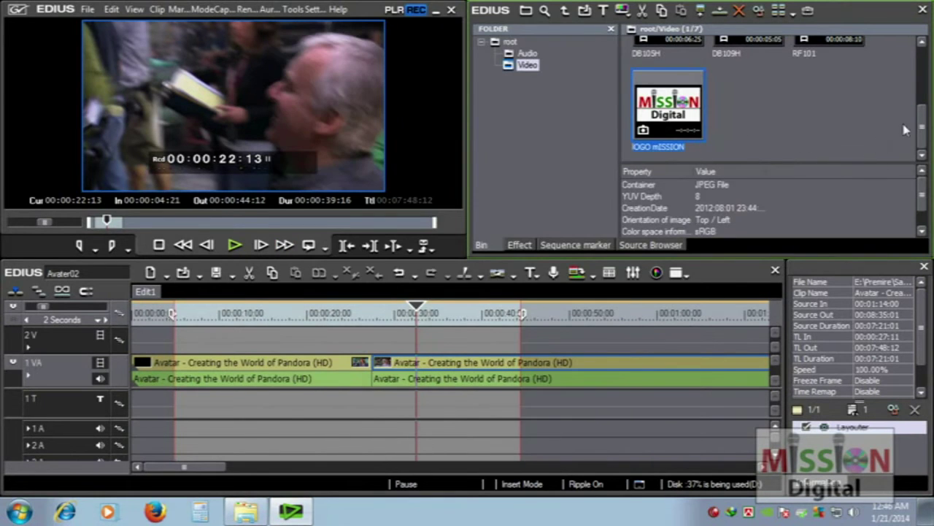
- Place the Mission Digital logo image on track 2V at 00:00:30:17, above the second Avatar clip
drag(671, 103, 410, 344)
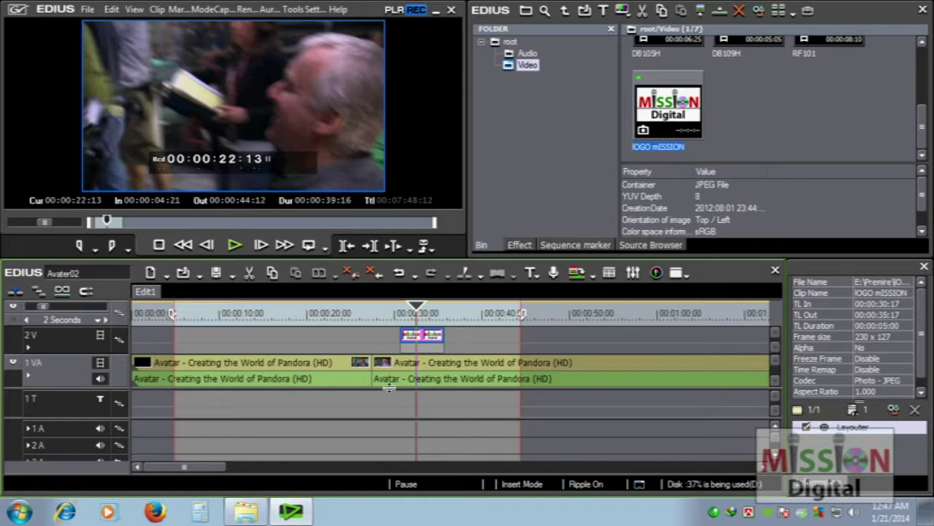
mouse_move(420, 339)
mouse_down()
mouse_move(422, 409)
mouse_move(426, 349)
mouse_up()
- Move the logo clip down to title track 1T and preview it over the video at 00:00:33:13
drag(432, 340, 433, 399)
mouse_move(418, 312)
mouse_down()
mouse_move(394, 312)
mouse_move(425, 312)
mouse_up()
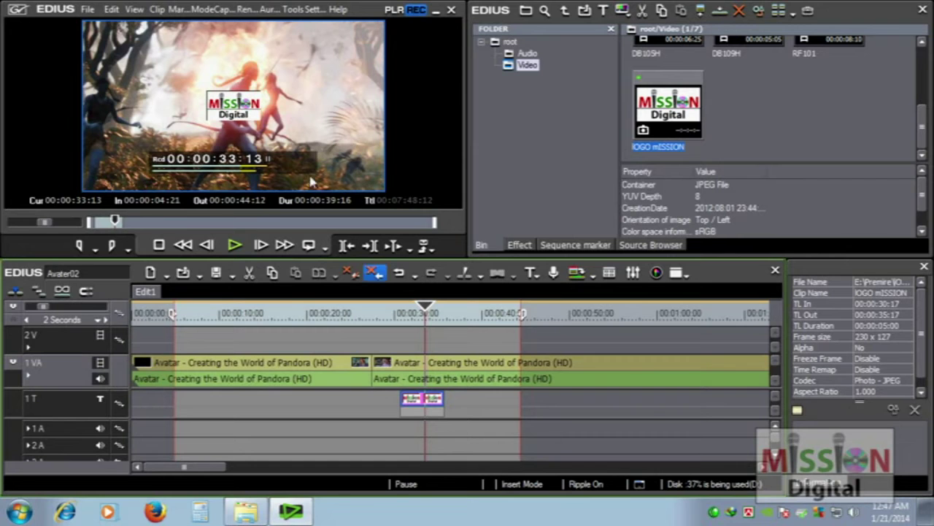
- Move the logo clip back to track 2V at 00:00:30:17 and preview it with the playhead at 00:00:33:11
drag(427, 406, 424, 312)
click(392, 314)
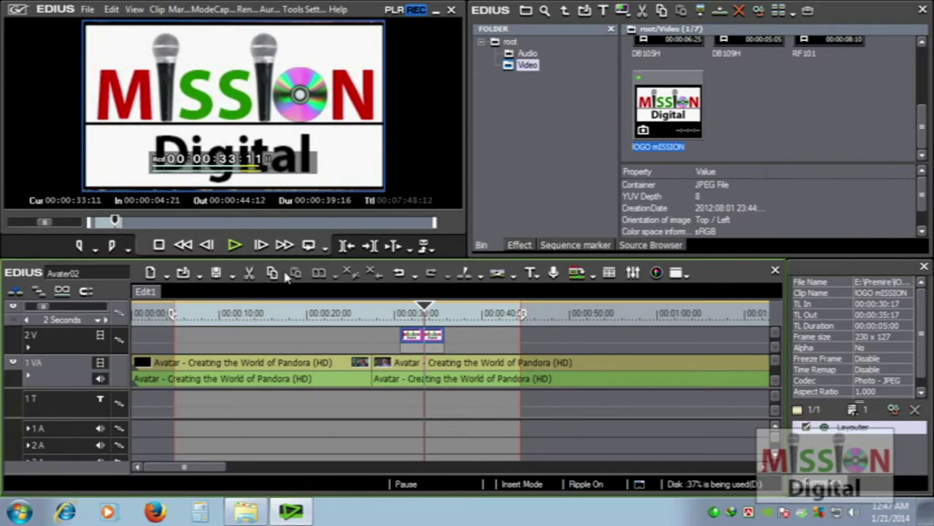
mouse_move(433, 336)
mouse_down()
mouse_move(427, 406)
mouse_move(427, 341)
mouse_up()
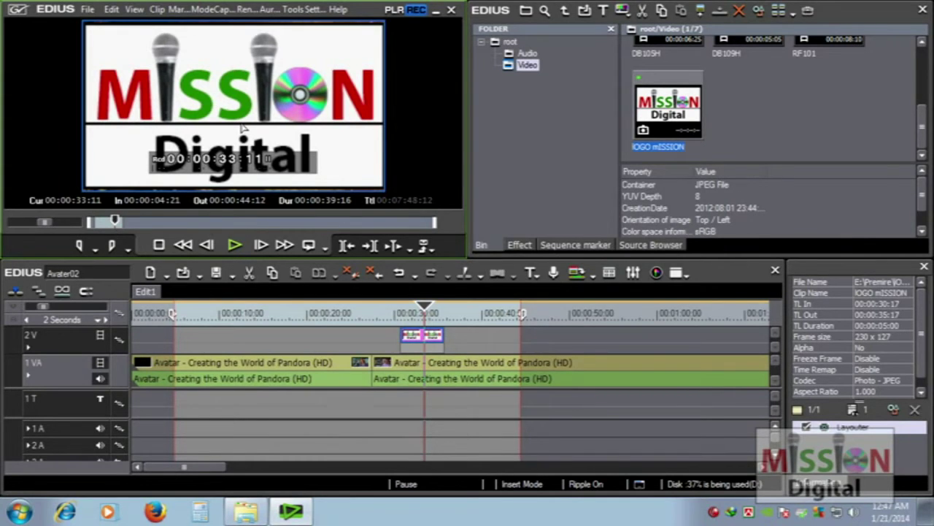
- Examine the commands available for the logo clip, including Layouter, and keep the clip selected on track 2V
click(433, 340)
right_click(433, 341)
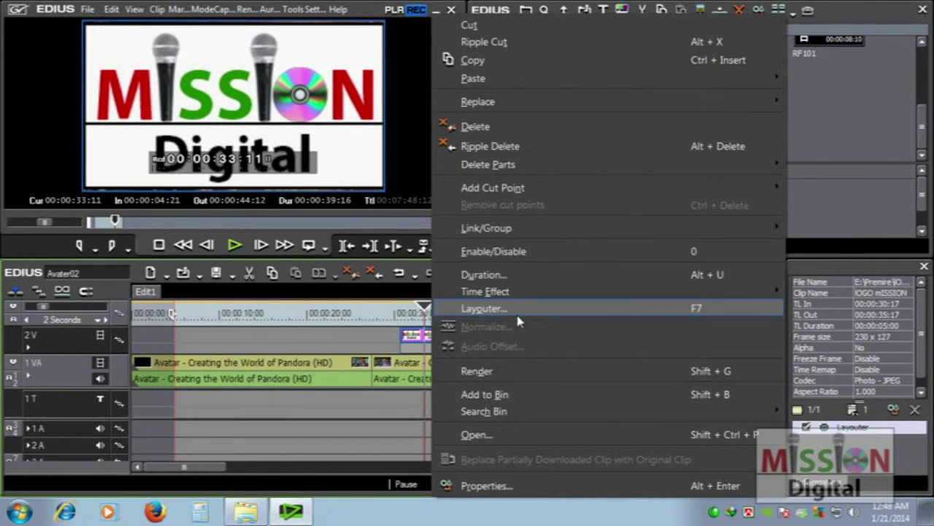
click(383, 338)
click(435, 342)
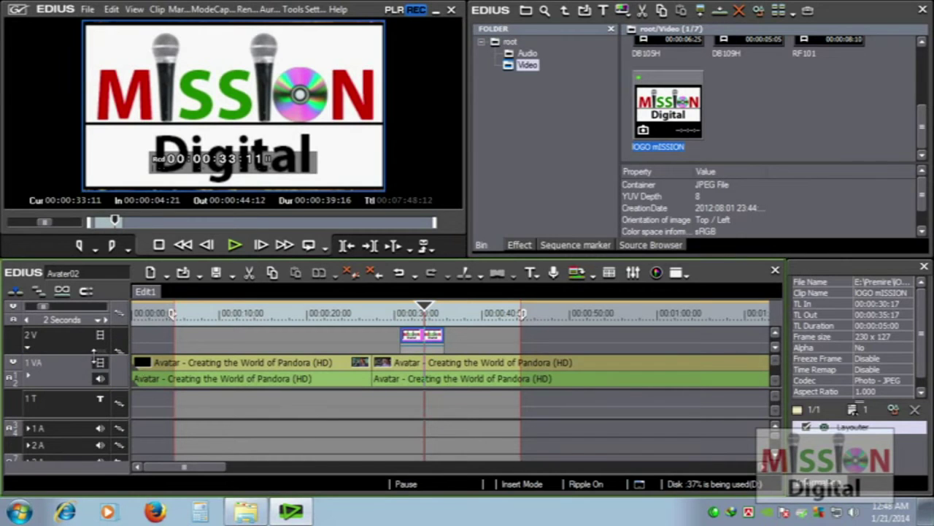
- Mute the audio of track 1VA and enlarge track 2V so its mixer line has room for editing
click(100, 379)
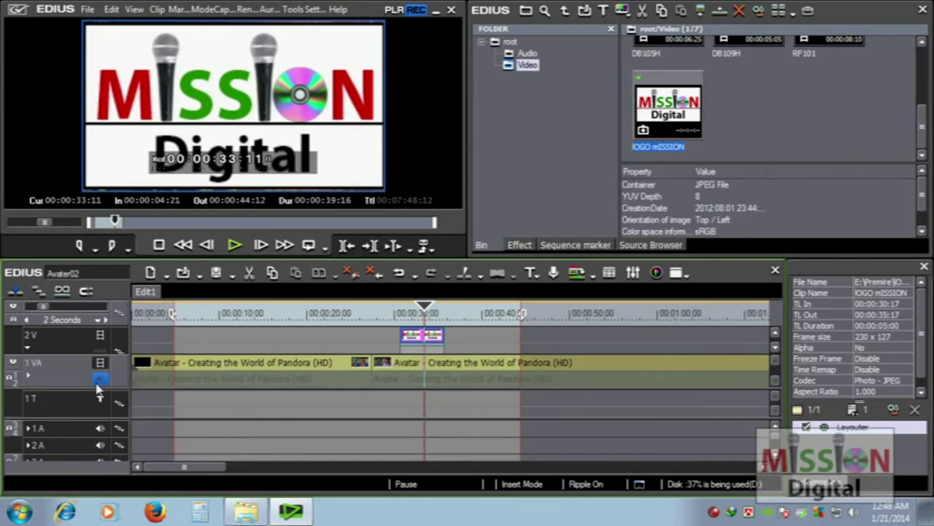
click(119, 340)
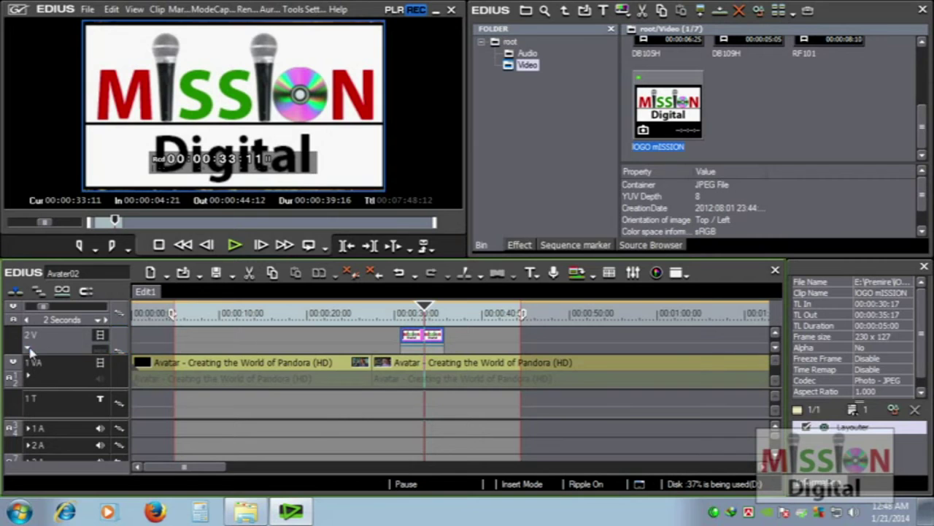
key(Delete)
key(ctrl+z)
drag(80, 387, 79, 405)
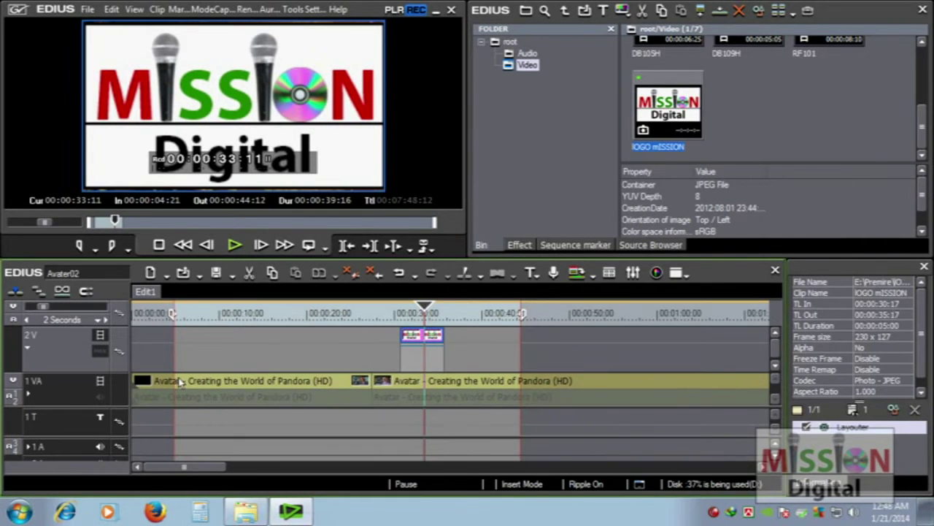
click(30, 349)
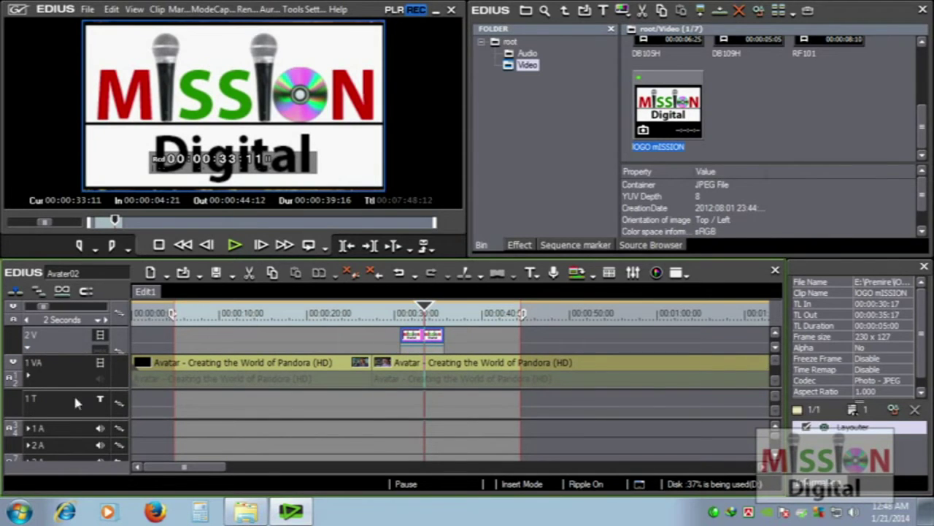
drag(77, 414, 94, 405)
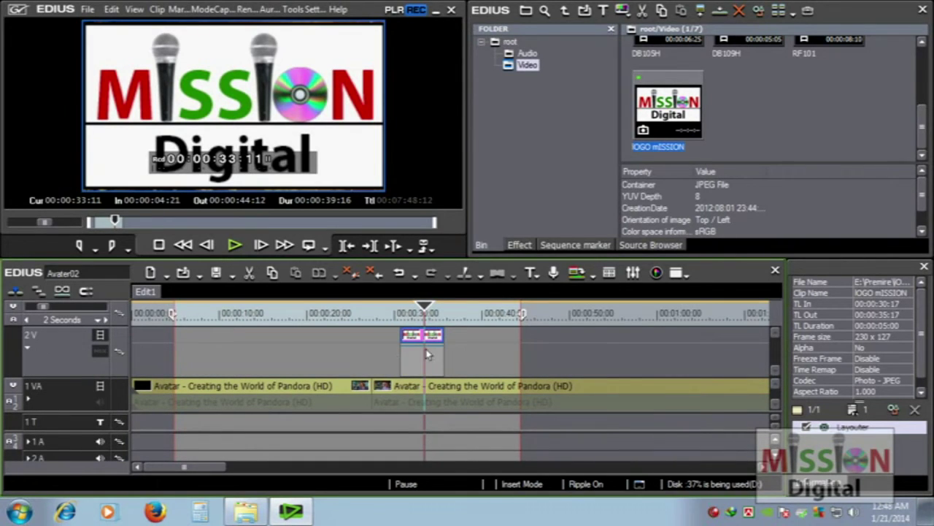
- Enable the mixer on track 2V and extend the logo clip's end to 00:00:42:09
click(99, 352)
drag(443, 342, 500, 355)
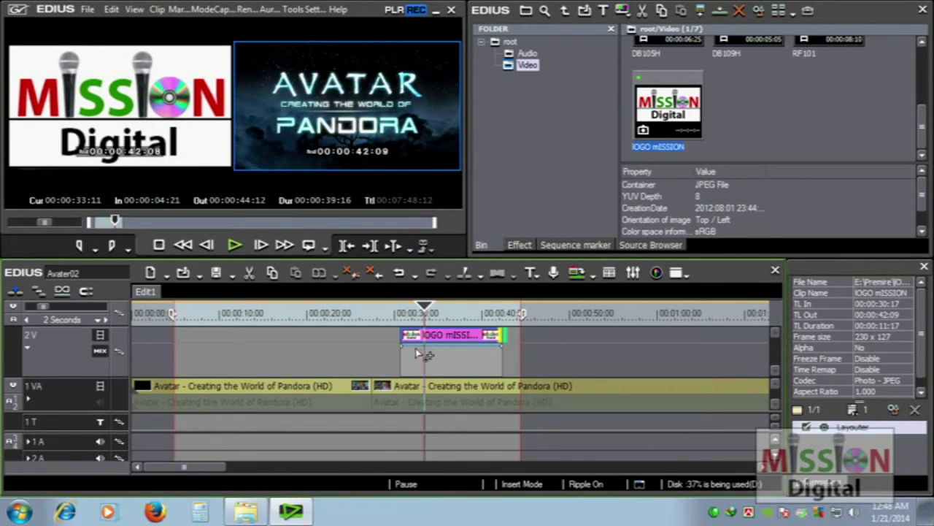
- Fade the logo clip in and out by adding transparency points and lowering both ends of its mixer line
click(434, 352)
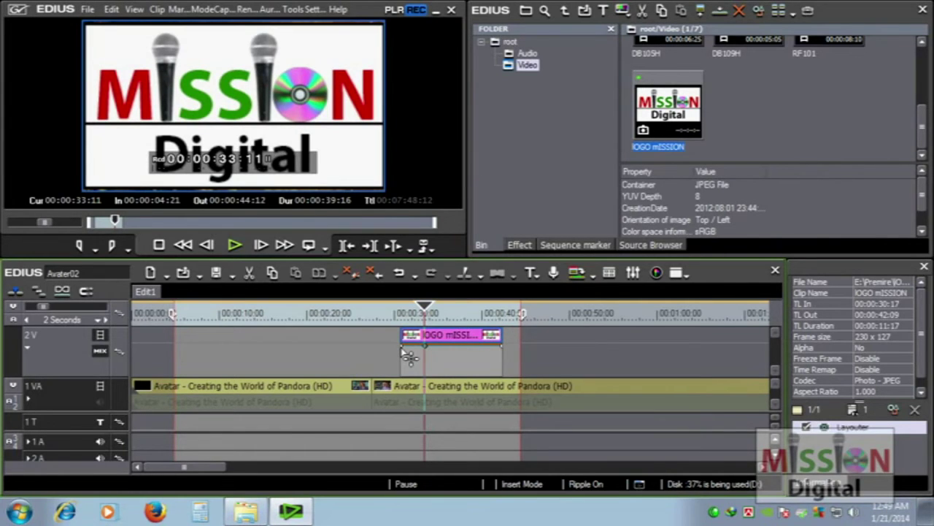
drag(403, 344, 407, 394)
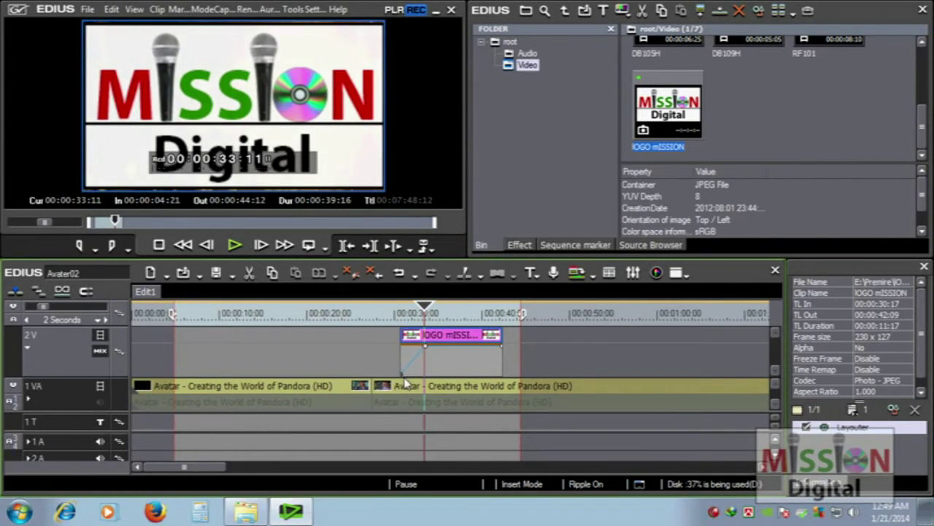
click(482, 346)
drag(502, 349, 511, 392)
- Play the timeline from just before the logo clip to past its end to check the fades
click(391, 319)
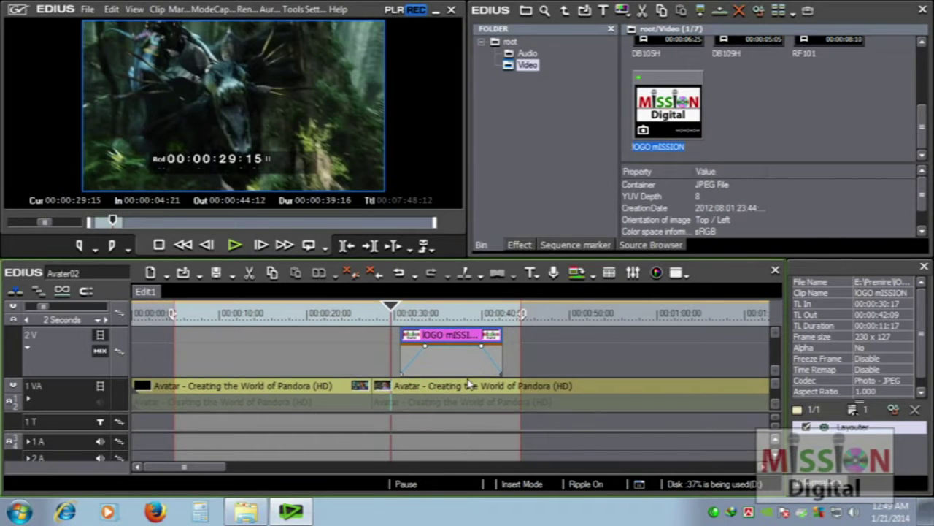
click(372, 320)
key(space)
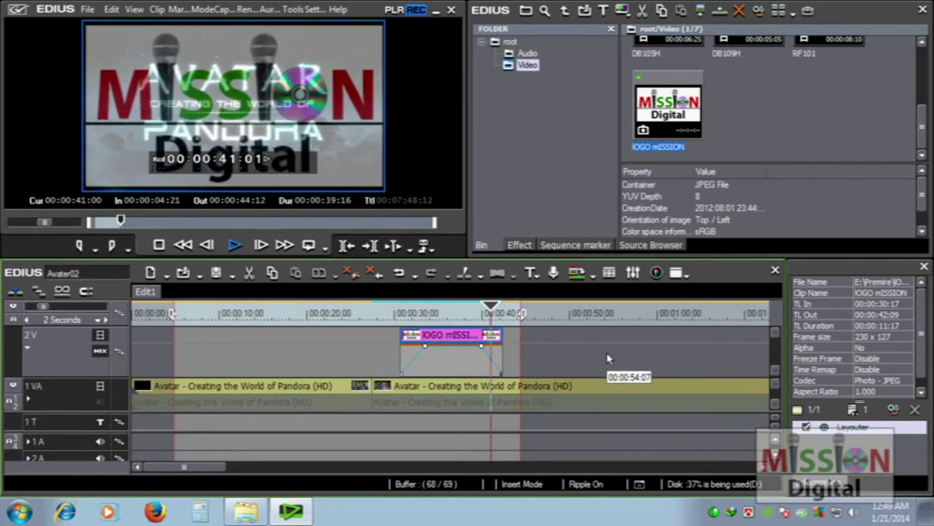
key(space)
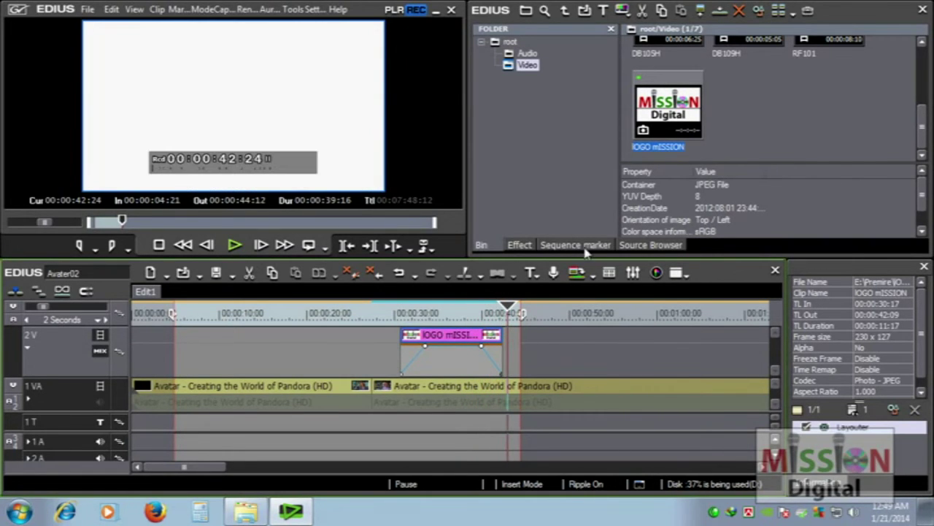
- Open the Layouter for the logo clip with the playhead at 00:00:36:15
click(452, 320)
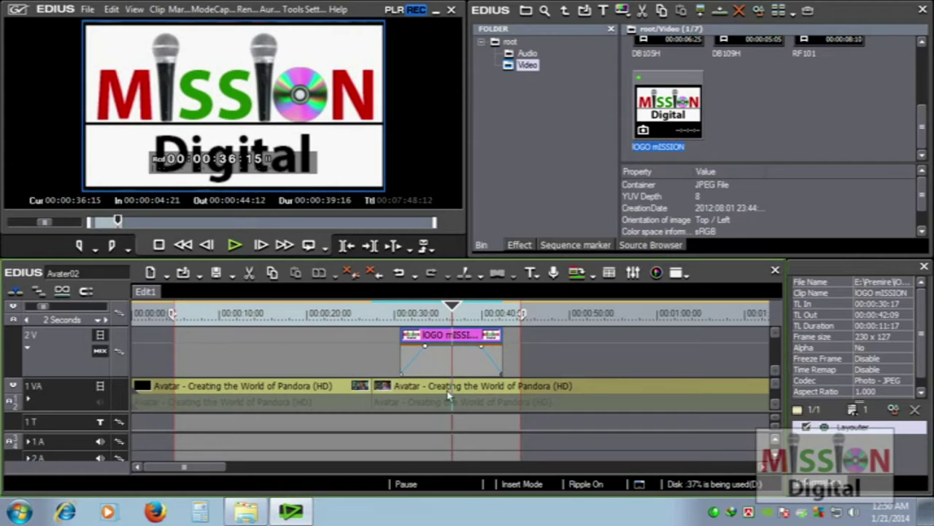
right_click(441, 341)
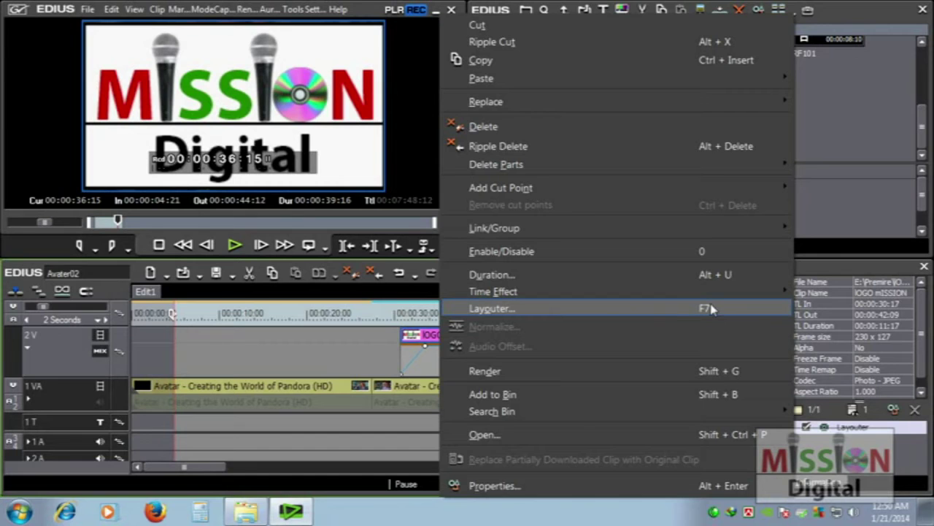
click(578, 315)
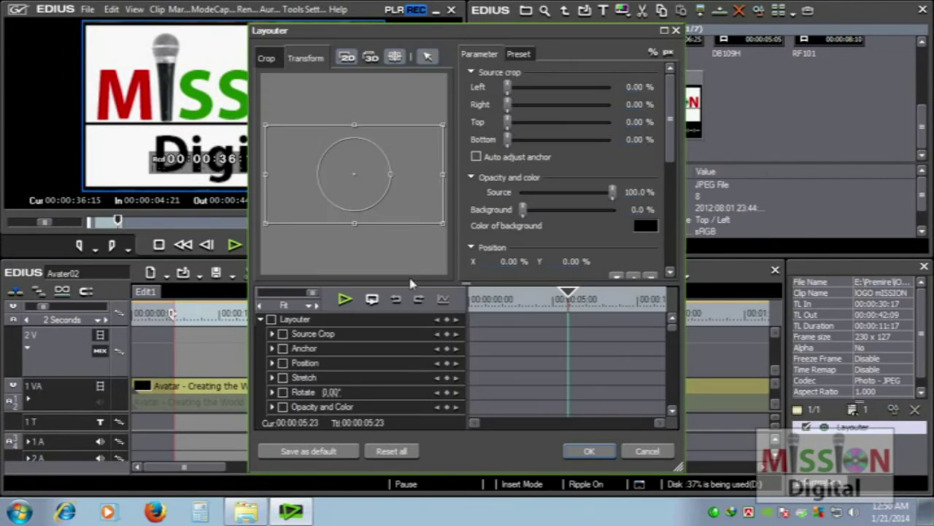
drag(430, 35, 455, 36)
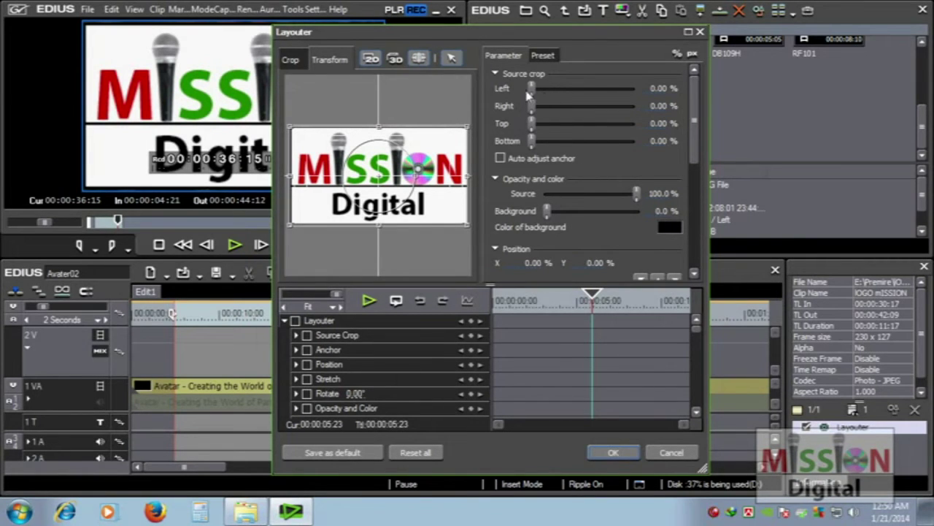
- Try cropping the logo by 12.79% on the left and 15.15% on the top, and undo the crop
drag(535, 95, 511, 104)
mouse_move(636, 195)
mouse_down()
mouse_move(574, 195)
mouse_move(639, 194)
mouse_up()
click(543, 56)
click(511, 55)
click(291, 62)
drag(290, 129, 315, 146)
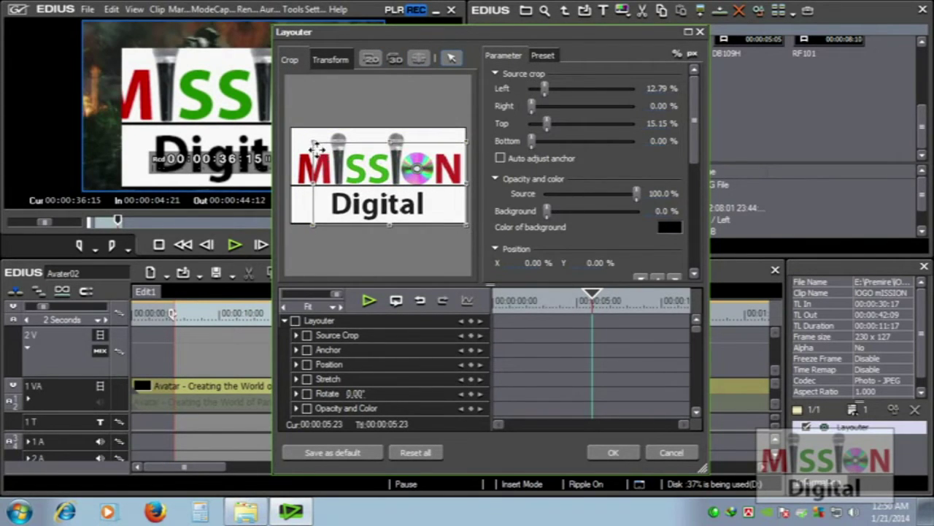
key(ctrl+z)
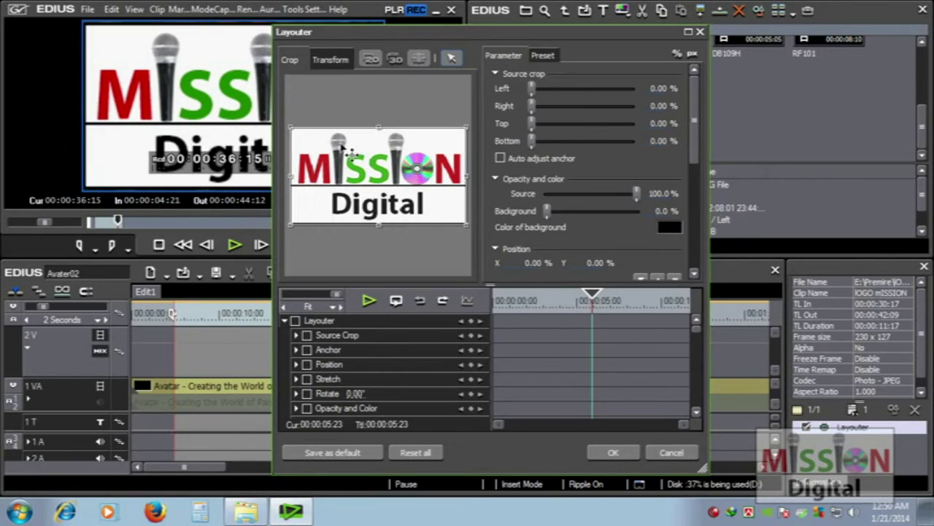
- Scale the logo down, place it in the lower-left of the video frame at X -25.45%, Y 24.08%, and apply the layout
click(329, 60)
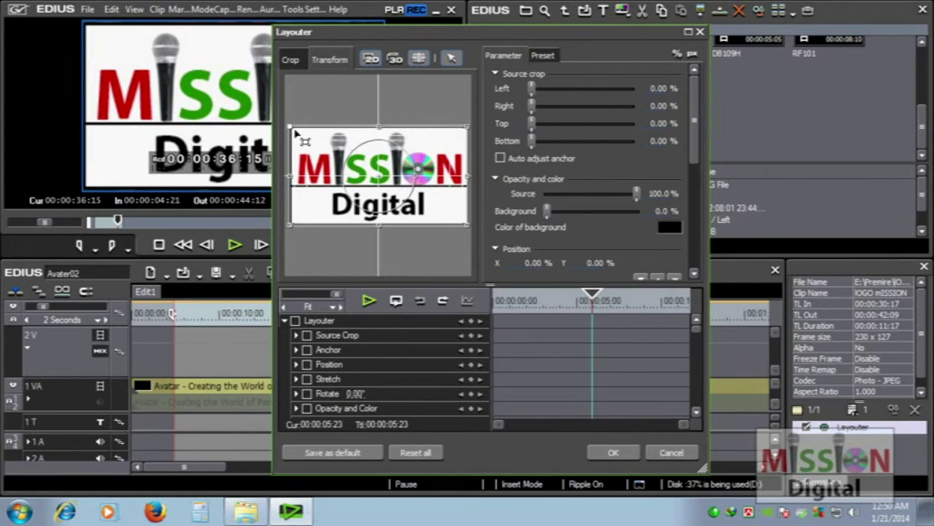
click(318, 155)
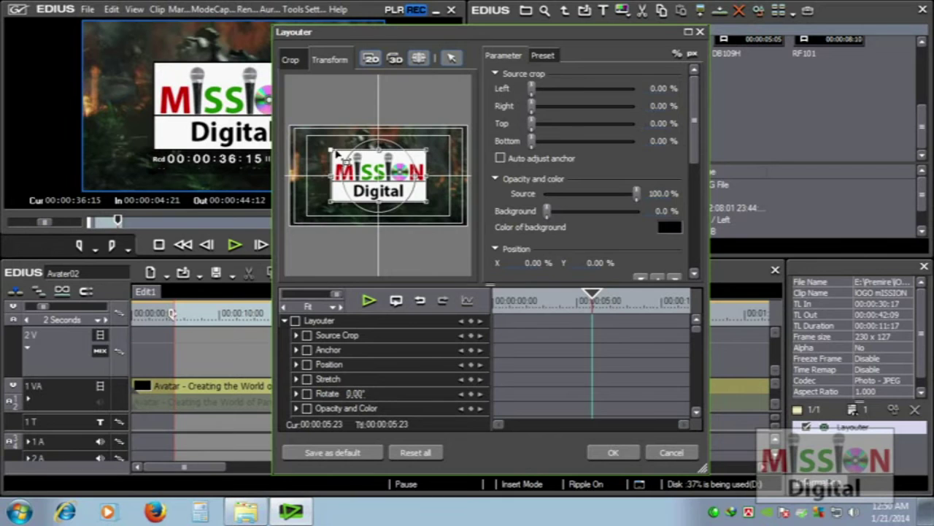
drag(345, 159, 358, 184)
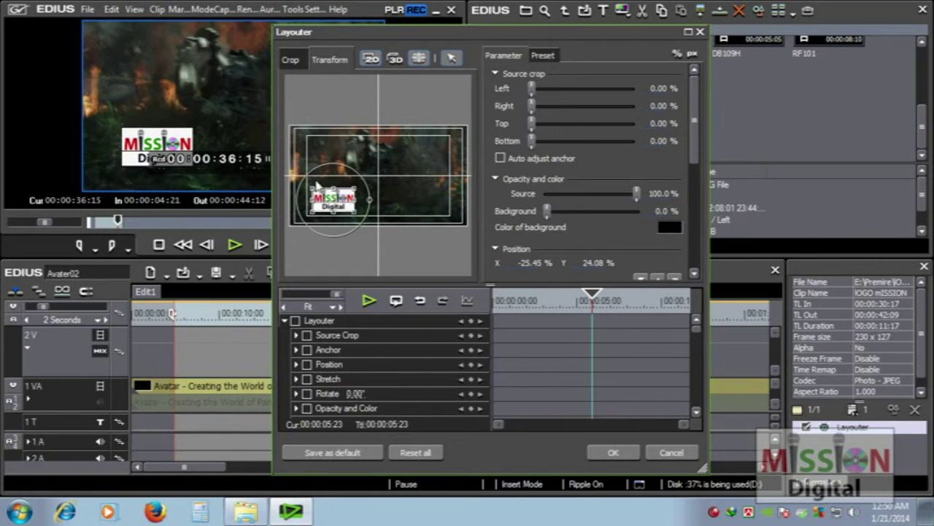
drag(319, 193, 365, 179)
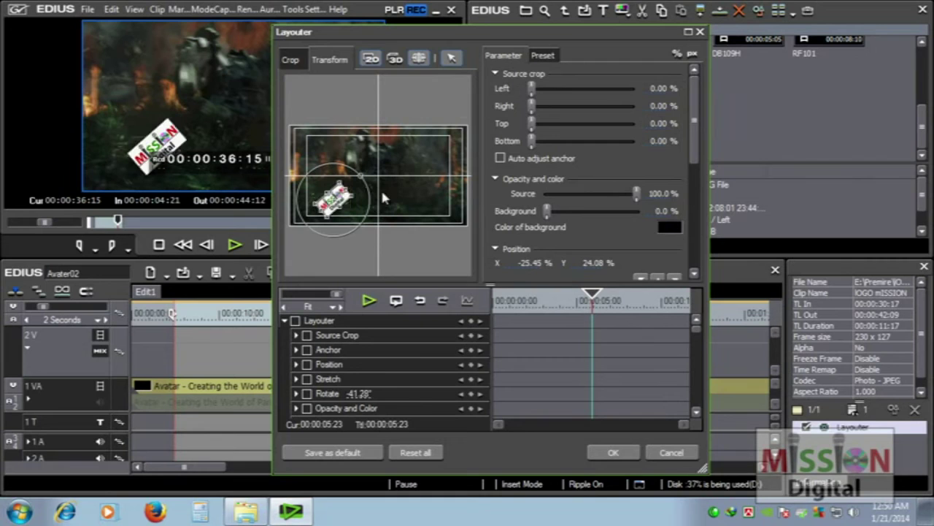
key(ctrl+z)
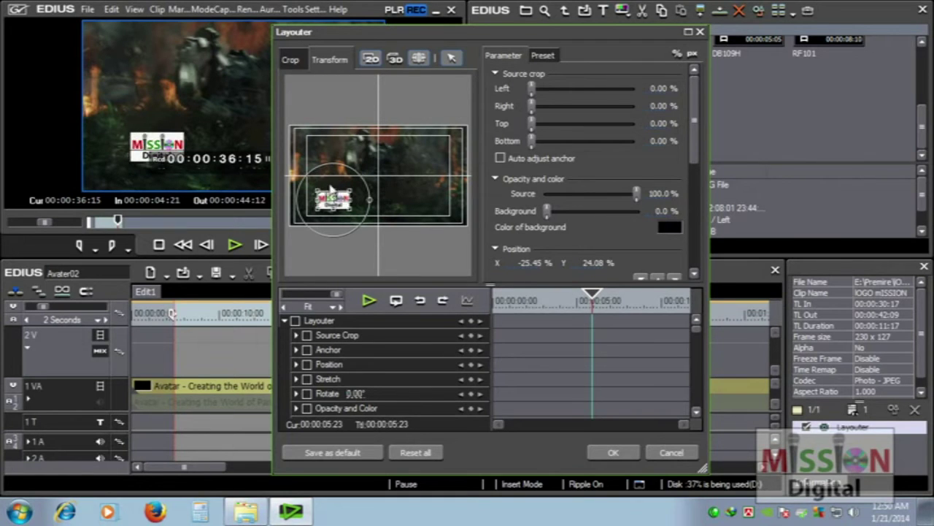
click(613, 454)
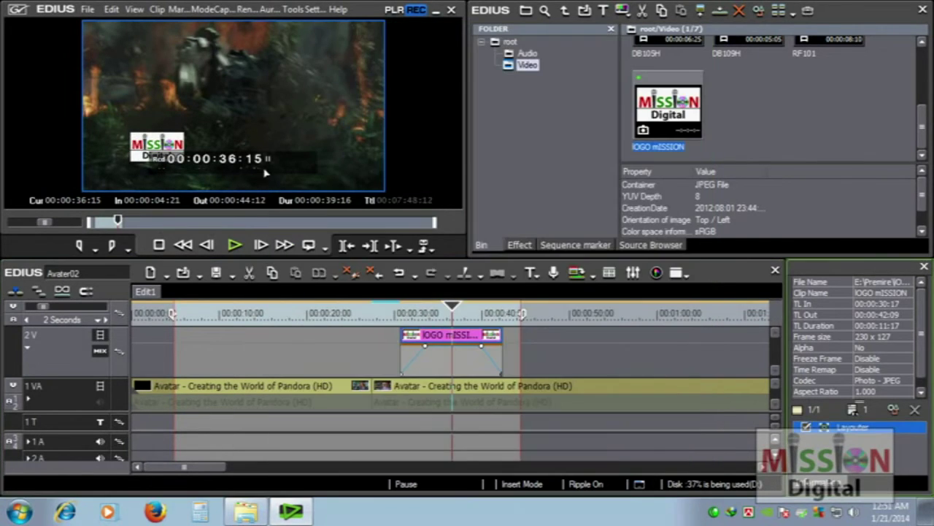
- Play from the logo clip's start at 00:00:30:17 to past its end to check the small logo over the video
click(402, 313)
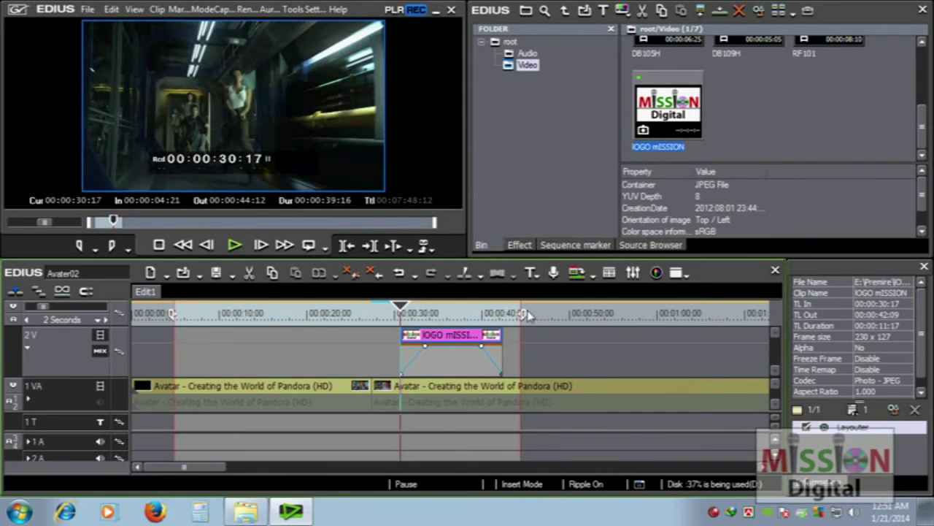
key(space)
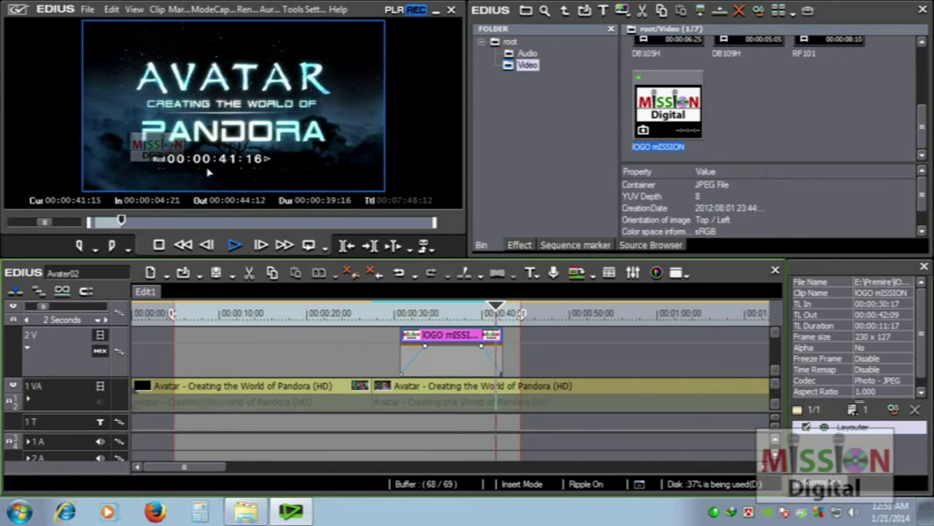
key(space)
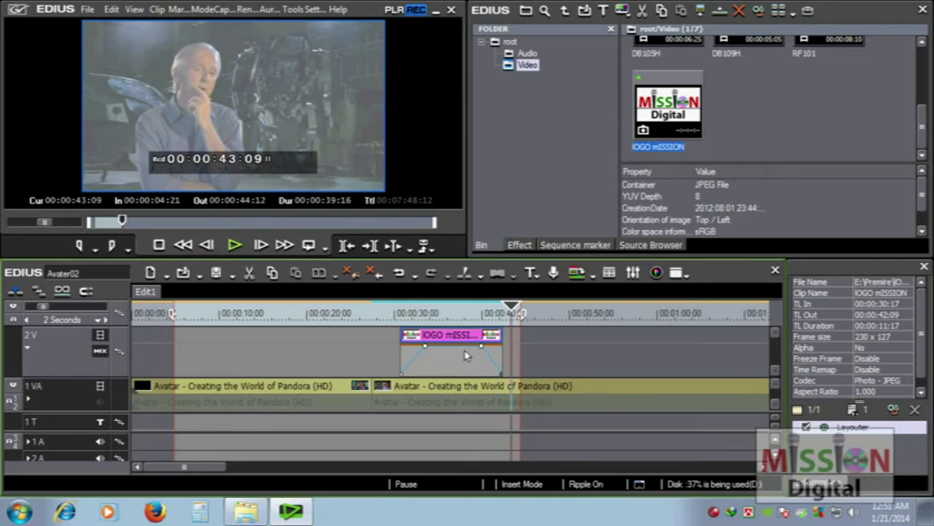
- Remove both fades from the logo clip by flattening its mixer line at full opacity, and disable the mixer on track 2V
click(446, 313)
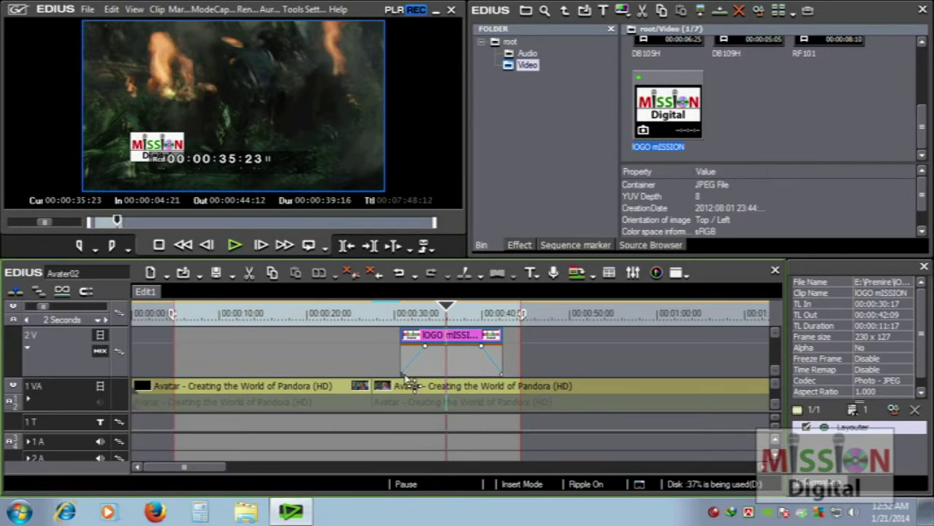
click(401, 369)
drag(402, 369, 406, 350)
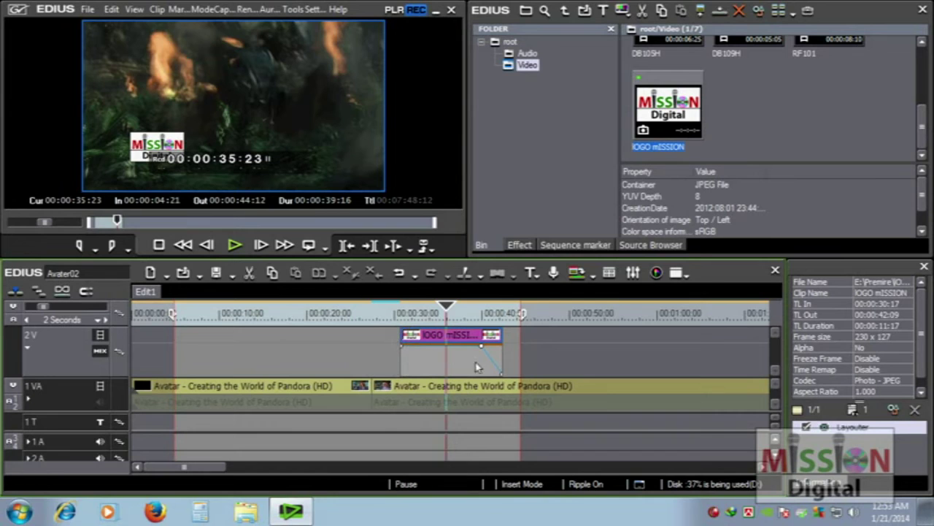
drag(506, 376, 503, 346)
click(401, 315)
click(100, 351)
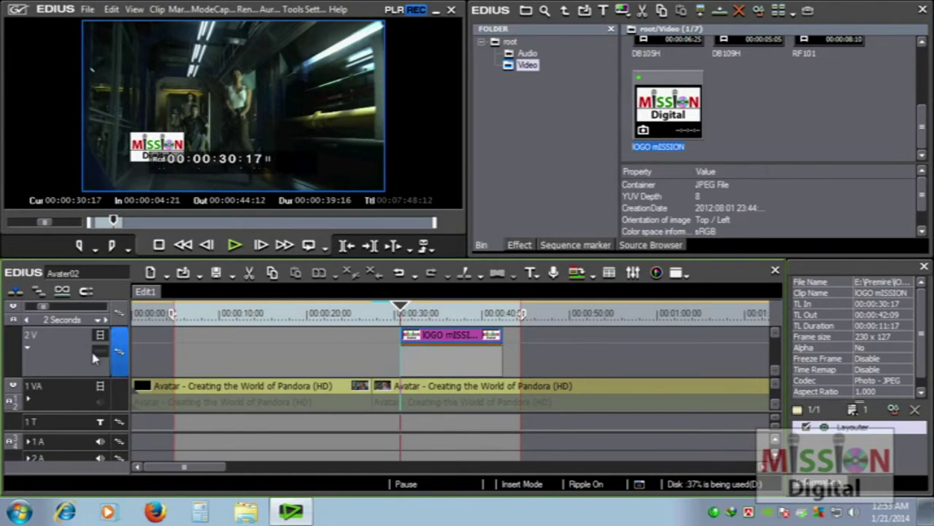
- Reopen the Layouter for the logo clip at 00:00:30:17 and enable keyframing for Position, Rotate, and Opacity and Color
right_click(442, 345)
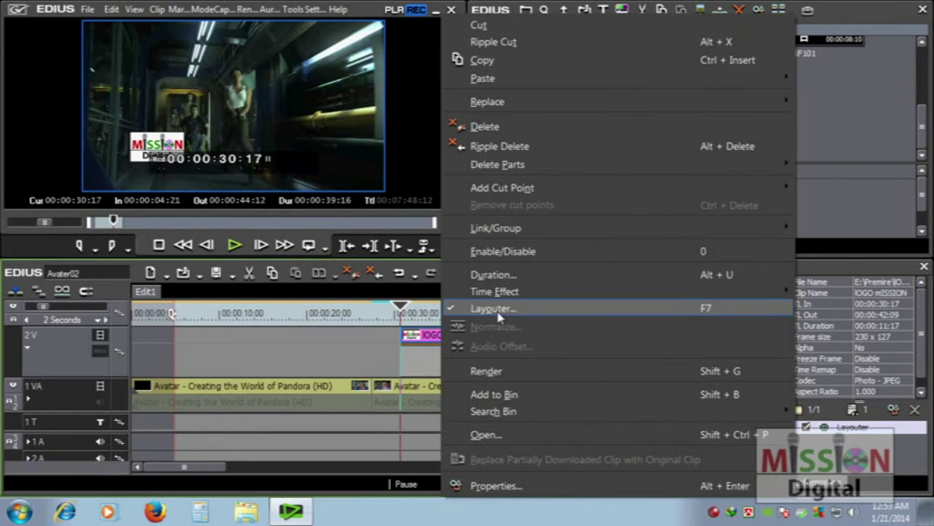
click(707, 311)
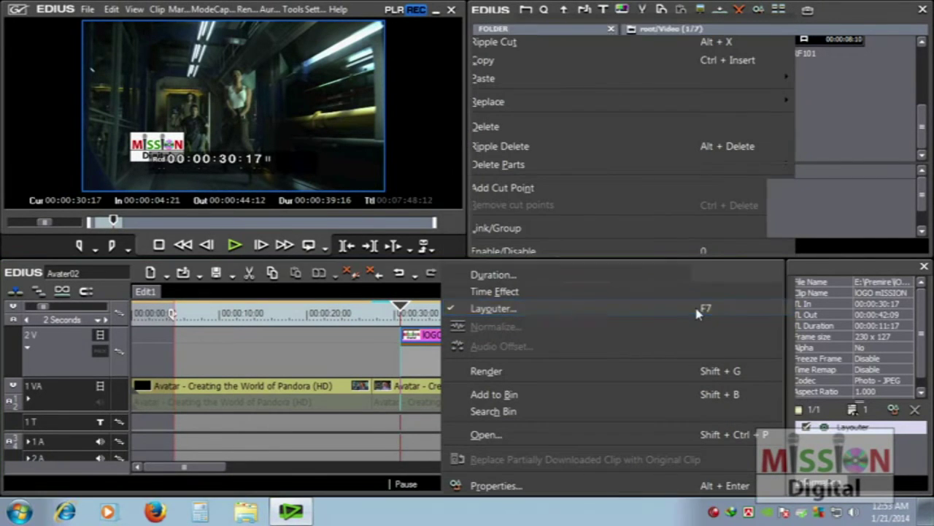
drag(443, 28, 579, 33)
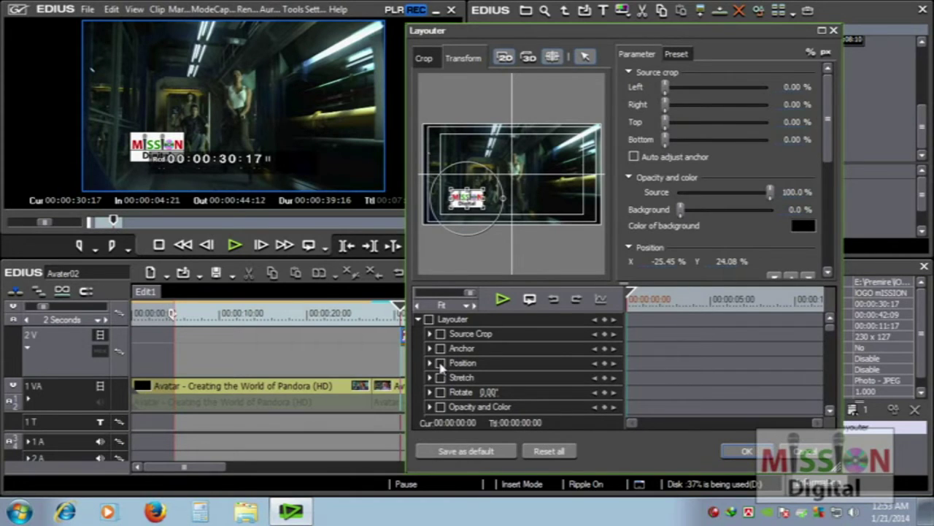
click(440, 363)
click(440, 393)
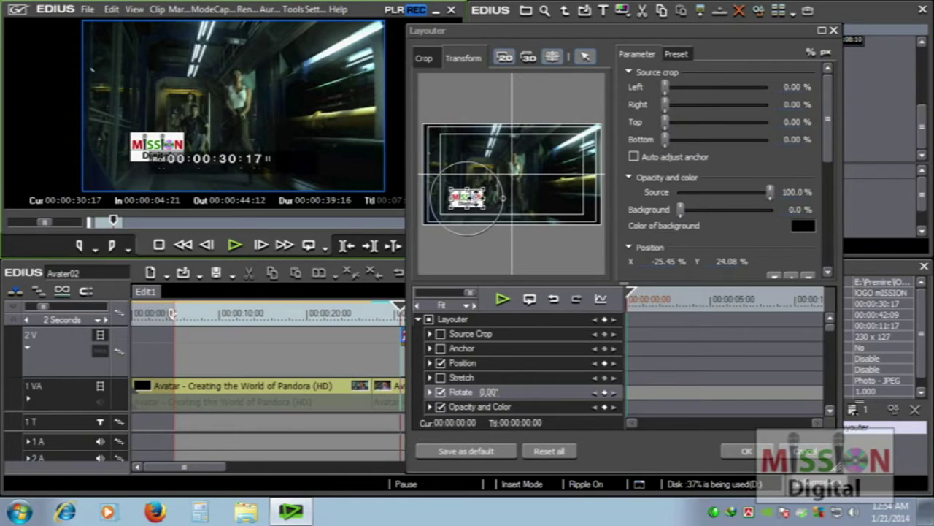
- Set a starting position keyframe at 00:00:00:00 with the logo in the frame's upper-left corner at X -39.00%, Y -38.68%
drag(471, 199, 443, 136)
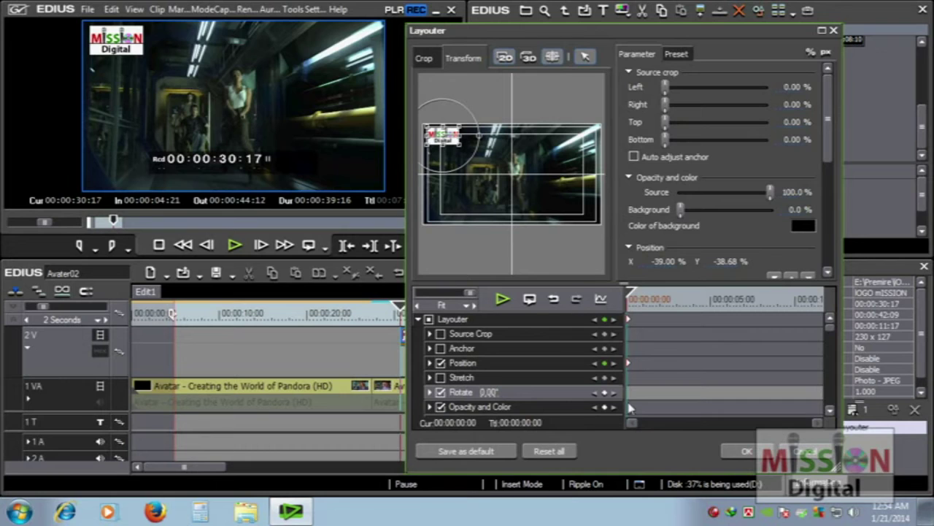
mouse_move(636, 357)
mouse_down()
mouse_move(625, 361)
mouse_move(634, 357)
mouse_up()
mouse_move(637, 318)
mouse_down()
mouse_move(629, 329)
mouse_move(628, 314)
mouse_move(613, 330)
mouse_move(597, 313)
mouse_move(612, 314)
mouse_up()
mouse_move(619, 359)
mouse_down()
mouse_move(613, 381)
mouse_move(592, 356)
mouse_move(607, 359)
mouse_up()
key(Escape)
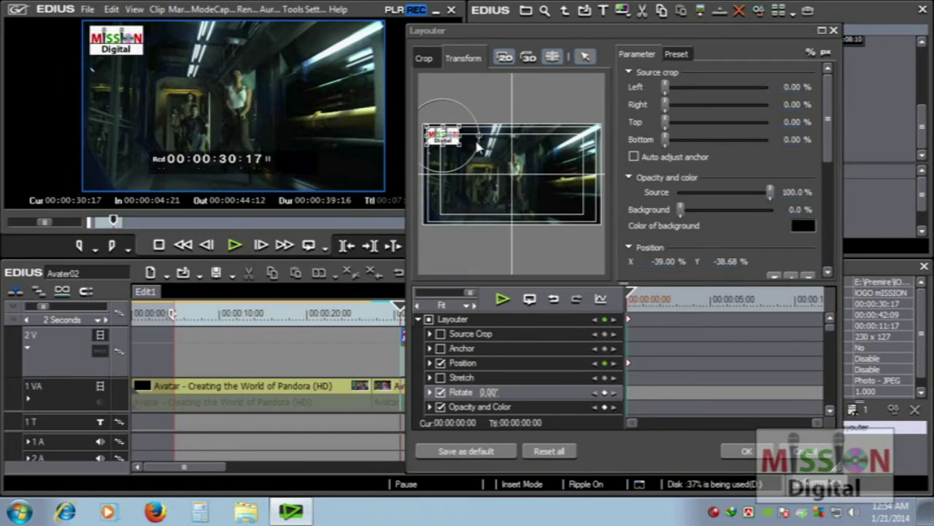
- Rotate the logo to about -182.77° and set its source opacity to 0% at 00:00:00:00
drag(445, 137, 497, 166)
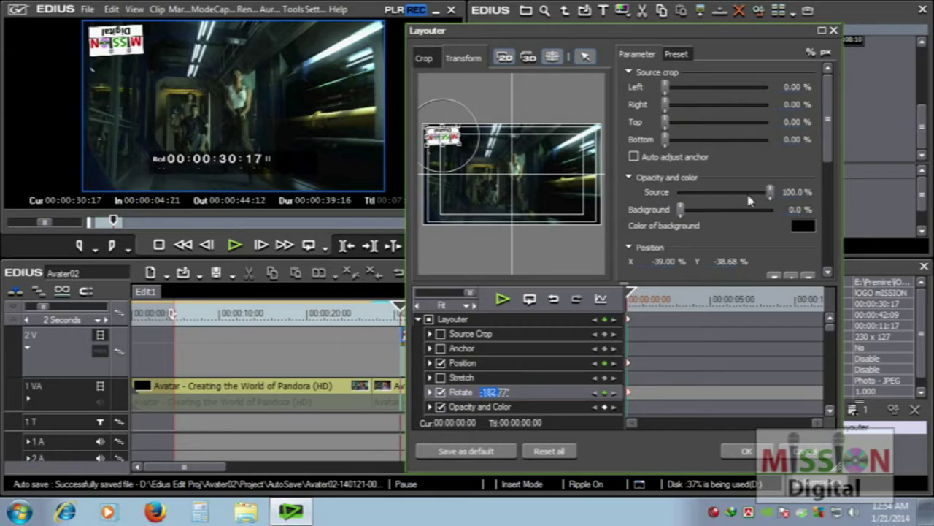
drag(772, 192, 626, 201)
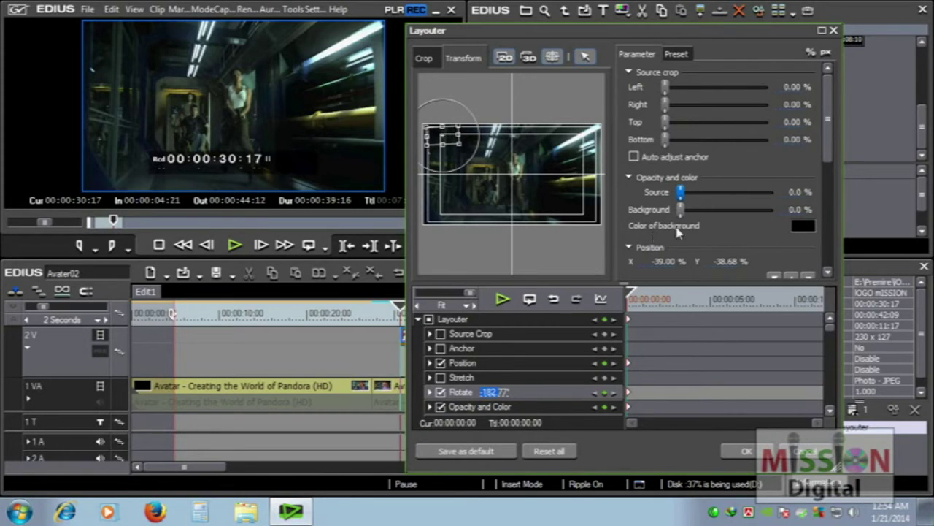
click(808, 228)
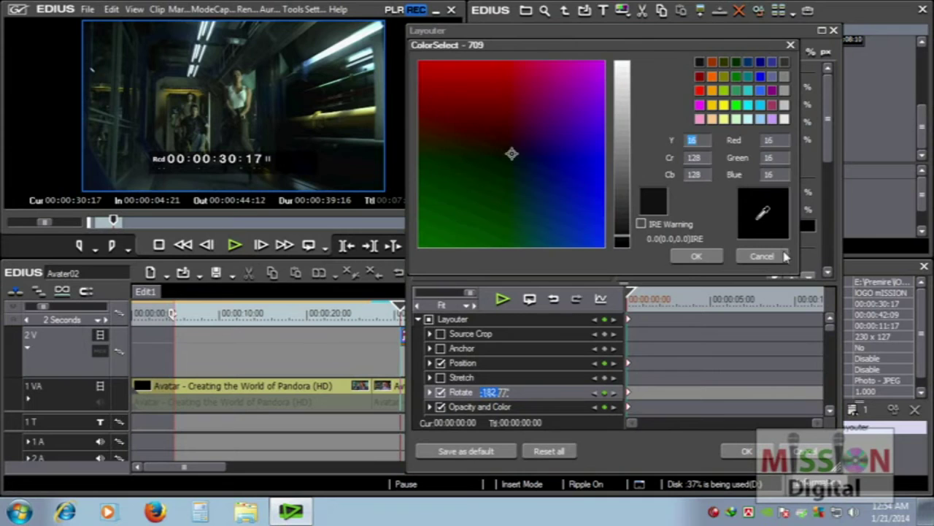
click(763, 257)
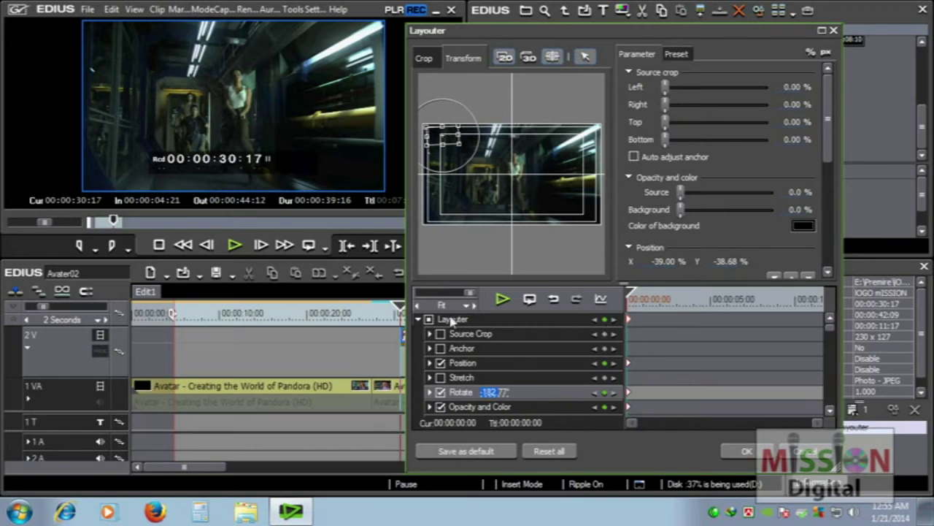
mouse_move(414, 313)
mouse_down()
mouse_move(530, 323)
mouse_move(634, 312)
mouse_move(641, 332)
mouse_up()
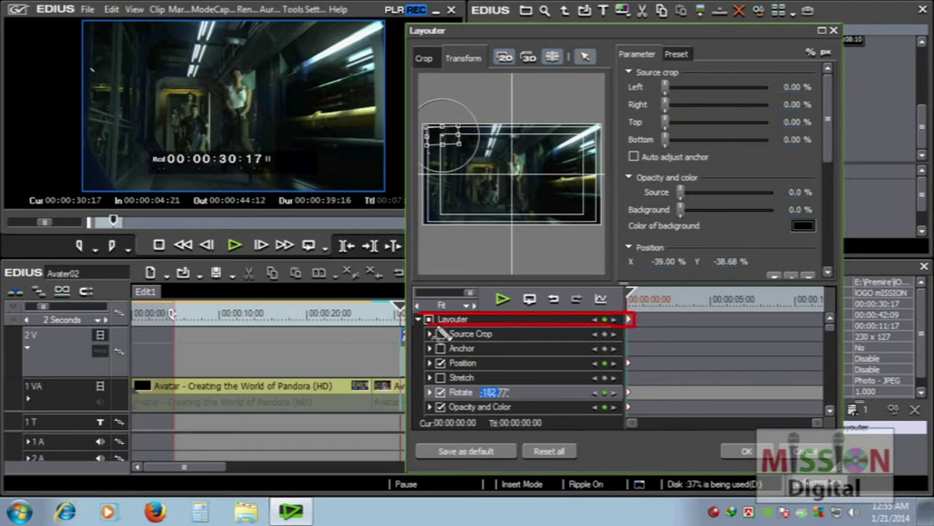
key(Escape)
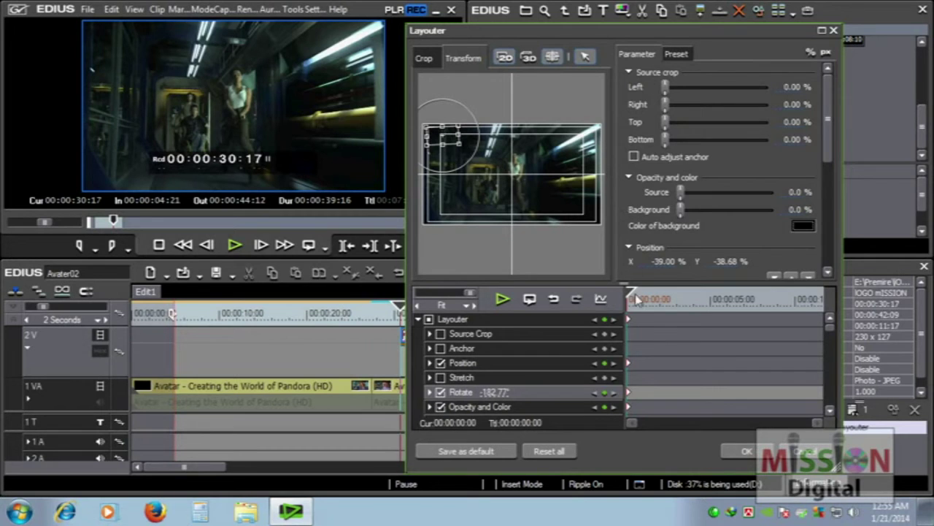
- At 00:00:04:04, keyframe the logo at the frame's bottom centre, about X -2.46%, Y 39.41%, with 100% source opacity and about 2.26° rotation
drag(632, 297, 700, 297)
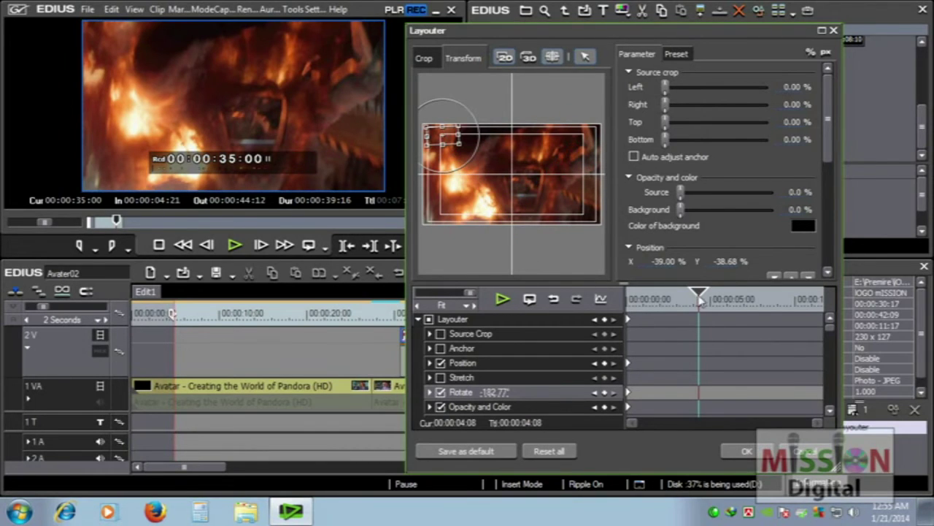
drag(694, 300, 692, 300)
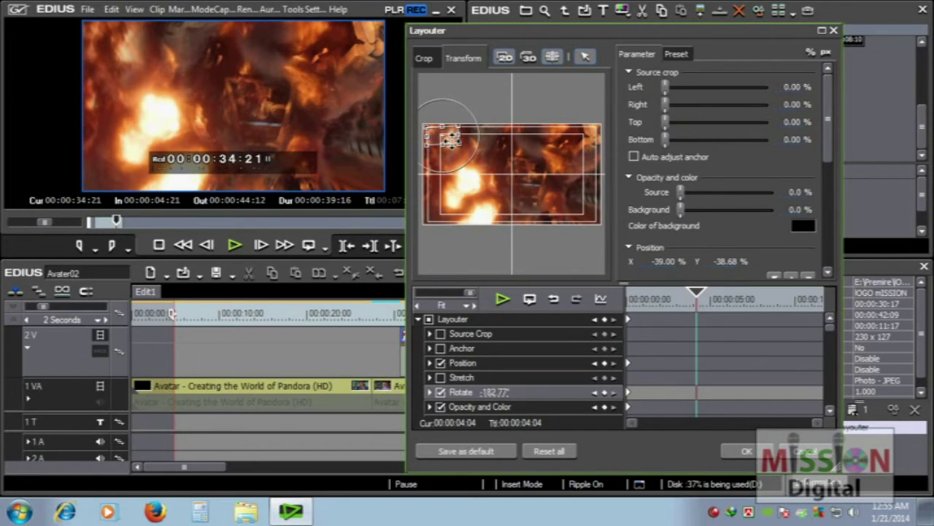
drag(450, 139, 514, 214)
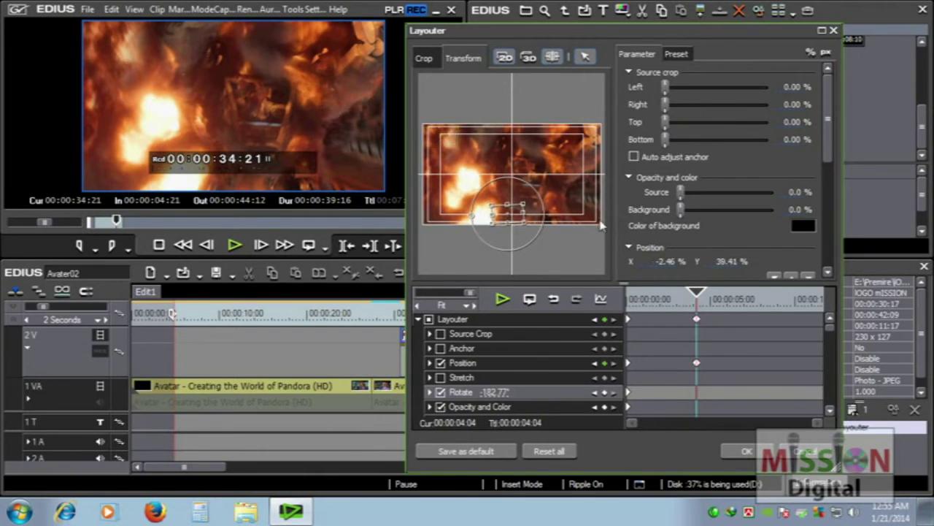
drag(681, 193, 770, 193)
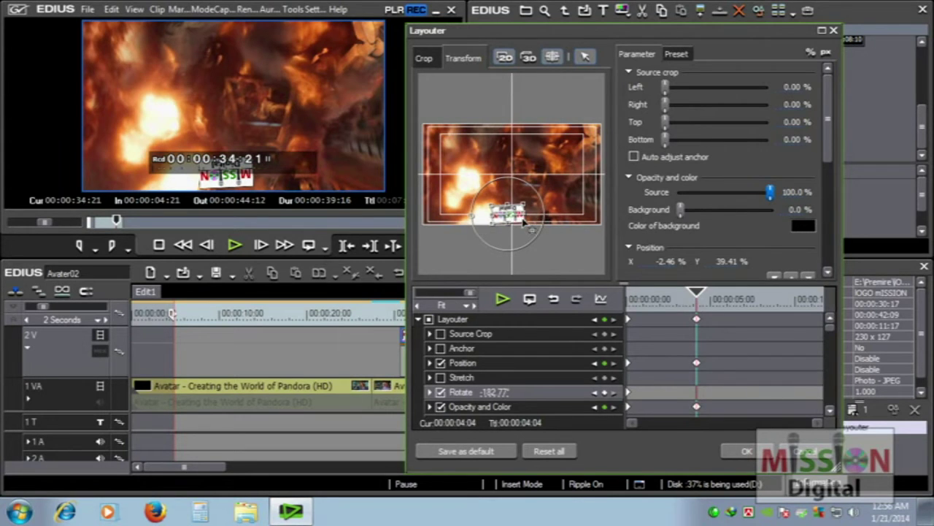
drag(523, 217, 572, 228)
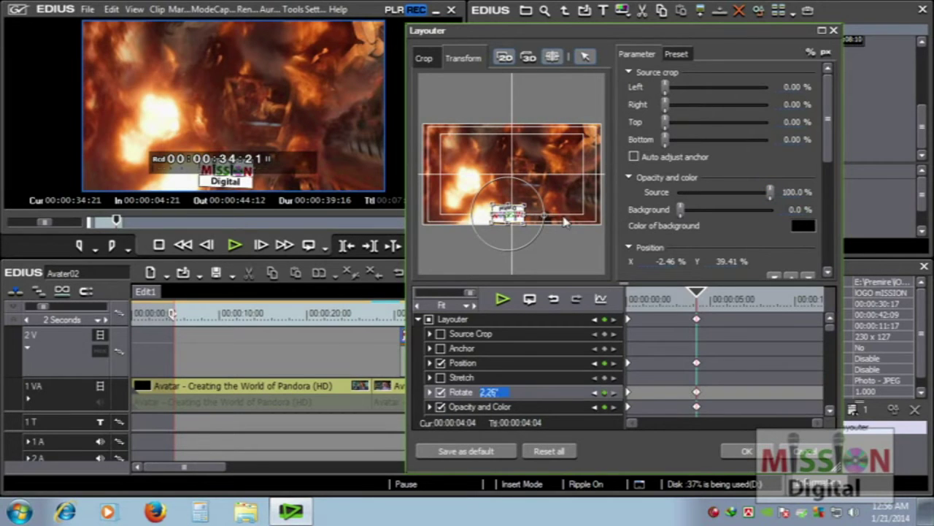
- At 00:00:09:19, keyframe the logo outside the frame's upper-right corner, about X 41.87%, Y -64.22%, rotated to about 185.53°
click(715, 298)
drag(714, 298, 792, 295)
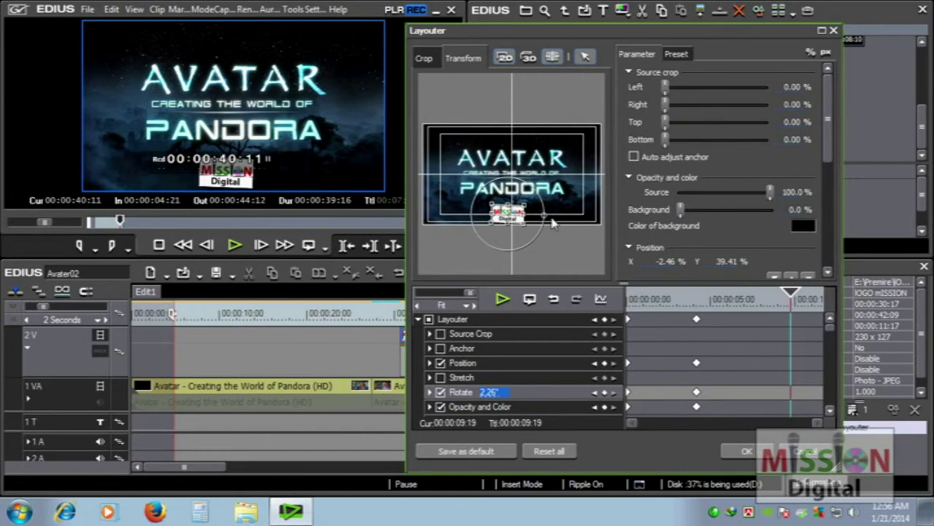
drag(519, 215, 585, 117)
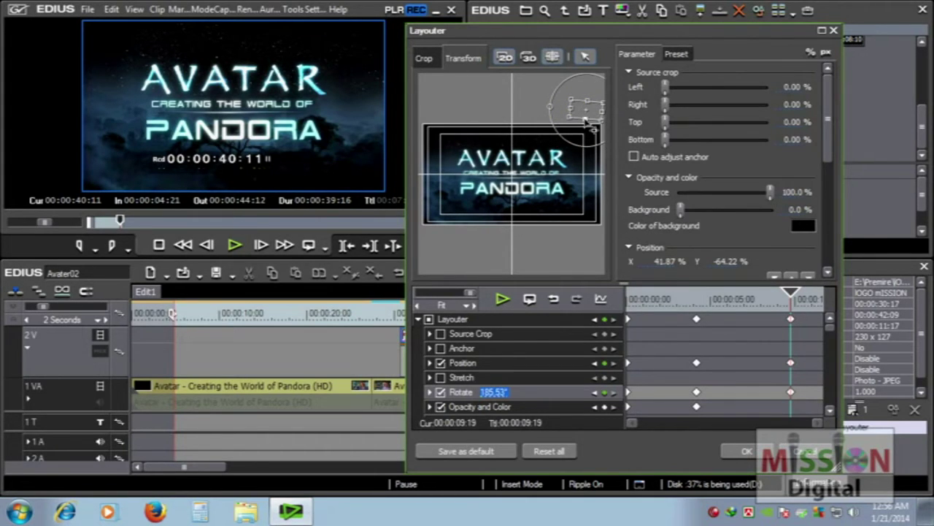
- Shift the second opacity keyframe to 00:00:01:23, the middle motion keyframes to about 5 s and the last ones to about 7.5 s, and preview the animation
drag(794, 296, 658, 295)
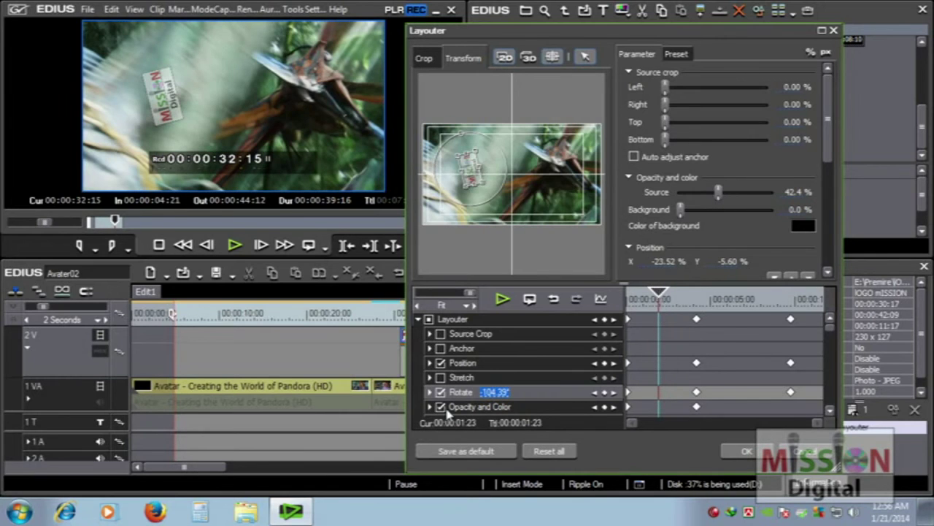
drag(699, 412, 661, 415)
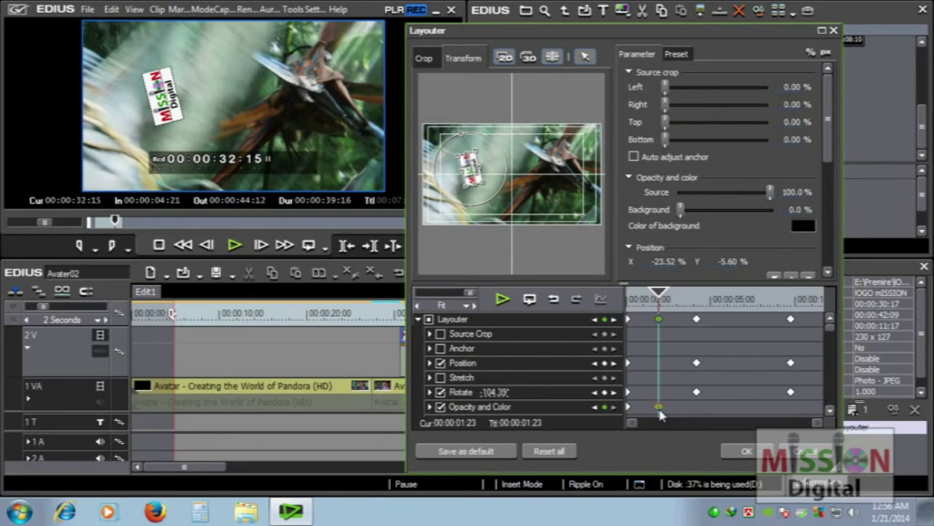
mouse_move(659, 296)
mouse_down()
mouse_move(631, 296)
mouse_move(659, 296)
mouse_up()
click(696, 319)
drag(695, 365, 712, 367)
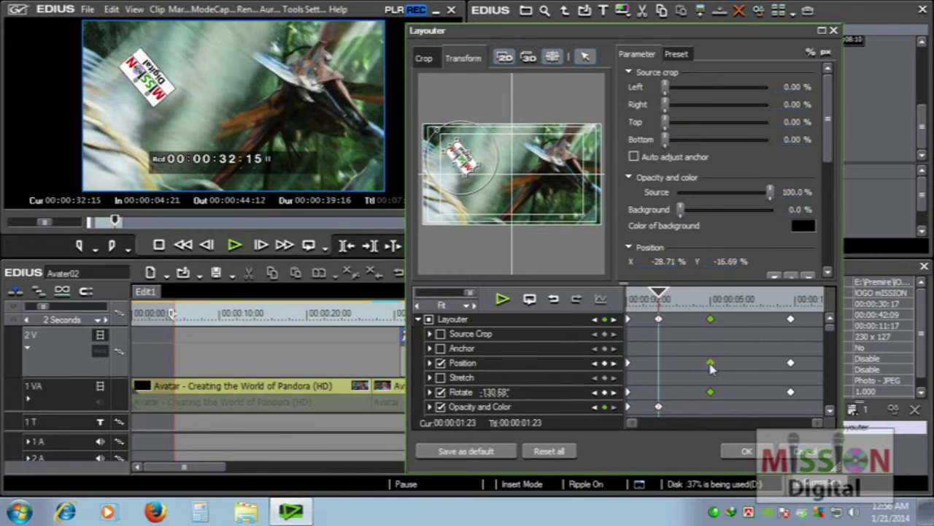
click(790, 319)
drag(791, 364, 756, 364)
mouse_move(659, 296)
mouse_down()
mouse_move(639, 297)
mouse_move(689, 300)
mouse_move(652, 305)
mouse_up()
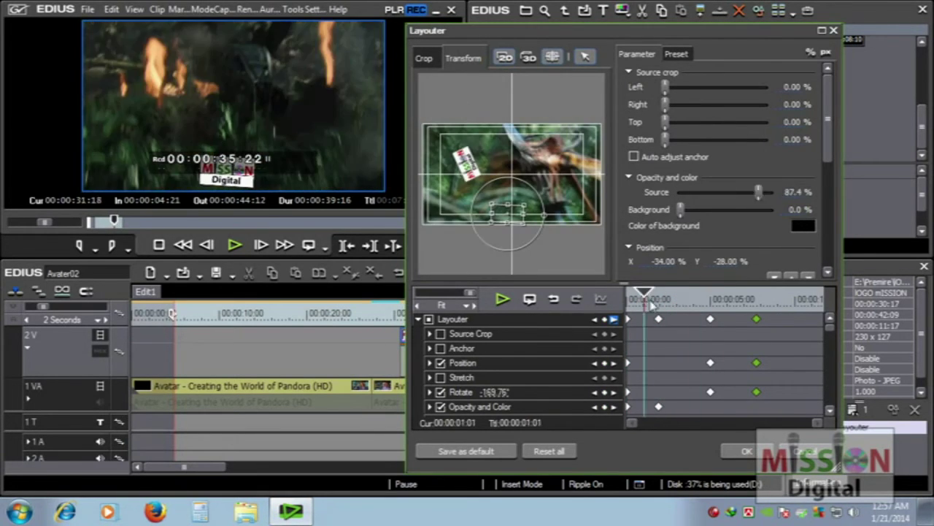
click(502, 298)
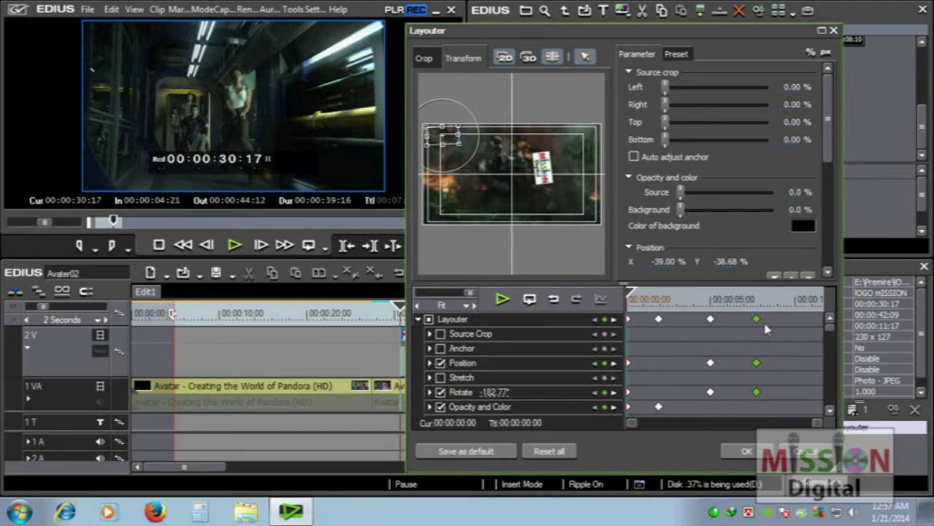
- Pull the opacity keyframe to about 1 s, the middle motion keyframes to about 2.7 s and the last ones to about 4.5 s, and play the result
click(777, 323)
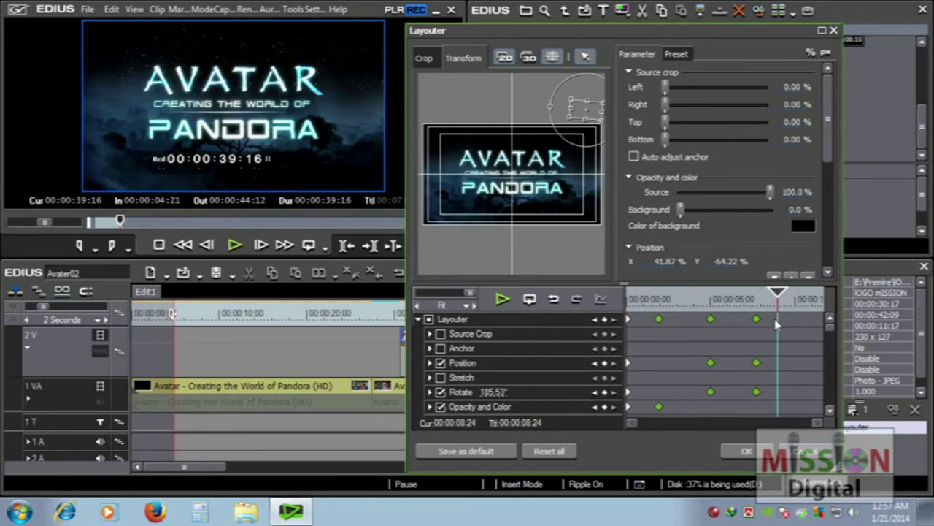
click(661, 335)
drag(660, 328, 644, 327)
drag(711, 321, 672, 322)
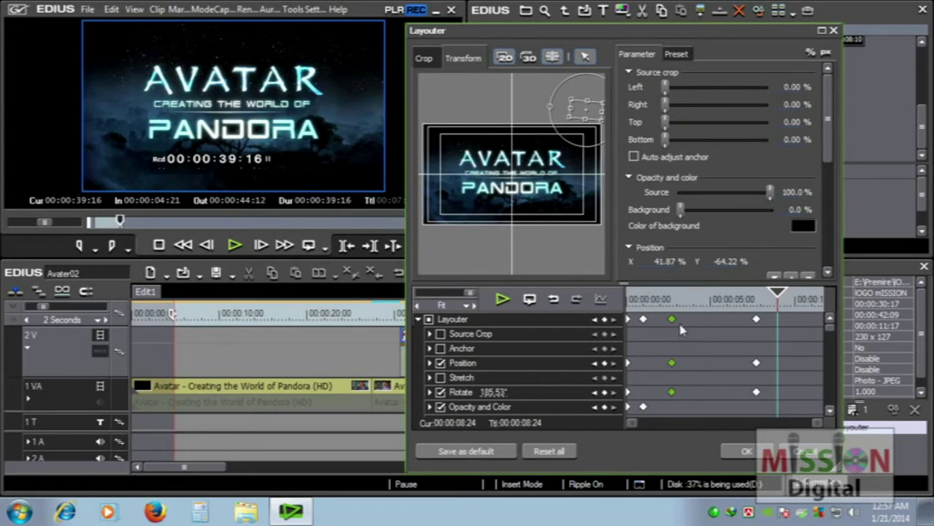
drag(756, 321, 703, 322)
click(503, 300)
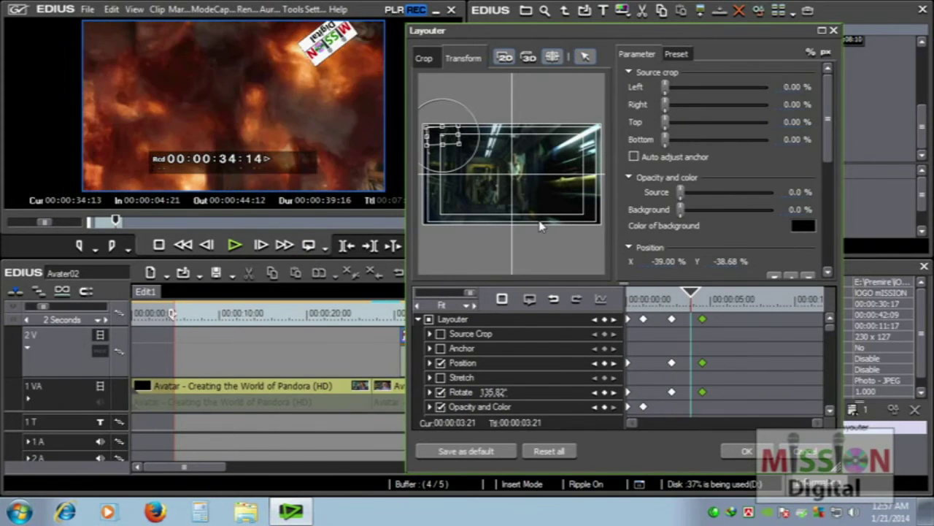
key(space)
- Bunch all logo keyframes within the first 2 seconds and play the faster animation from the start
click(641, 319)
mouse_move(642, 320)
mouse_down()
mouse_move(656, 319)
mouse_move(647, 321)
mouse_up()
drag(699, 319, 662, 323)
click(632, 299)
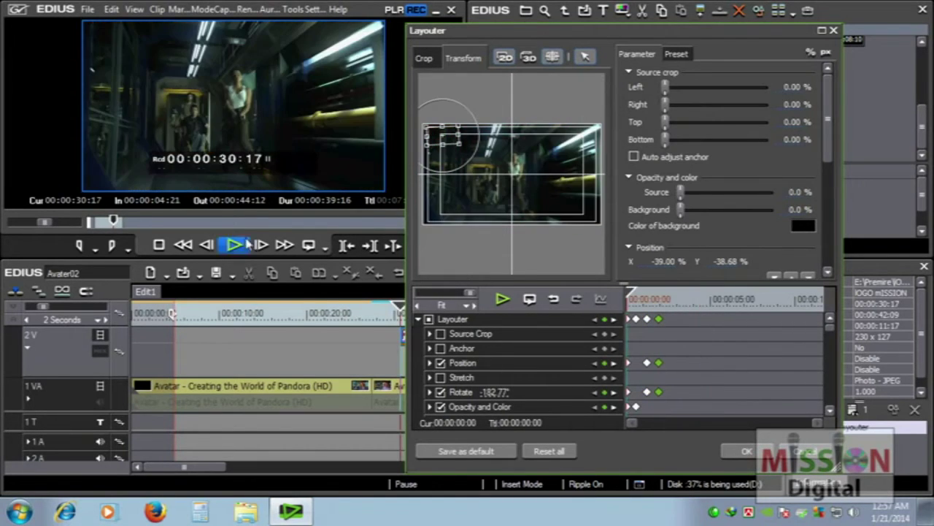
click(502, 299)
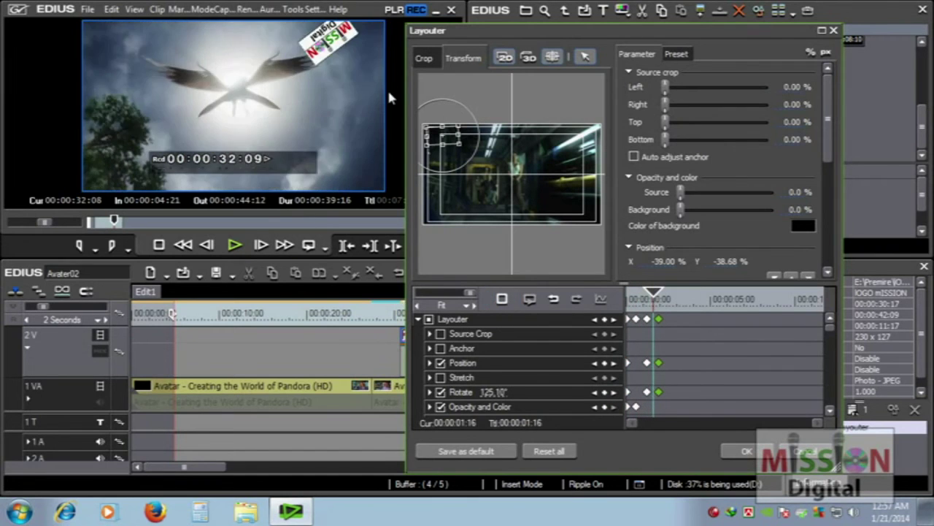
click(502, 300)
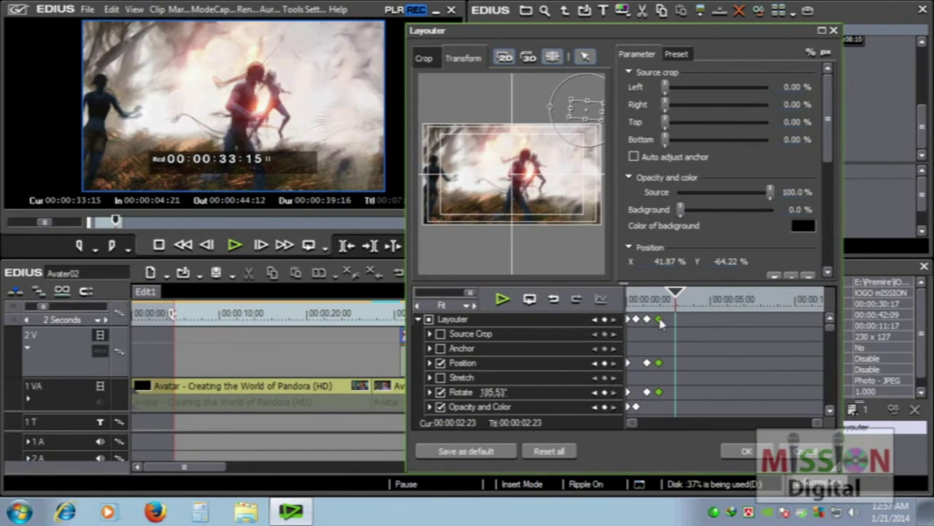
- Respace the logo keyframes with the middle ones near 1.7 s and the last at 00:00:02:23, and apply the layout
drag(646, 323, 656, 321)
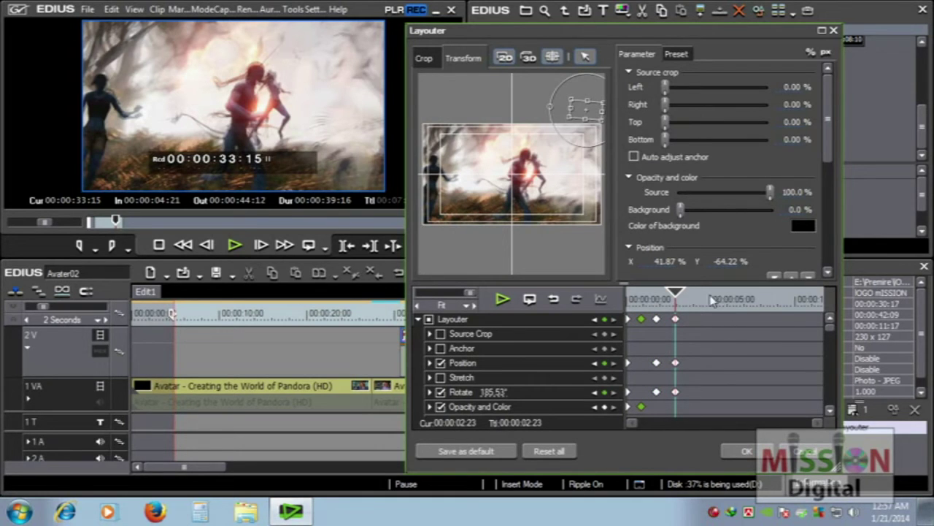
mouse_move(827, 133)
mouse_down()
mouse_move(825, 211)
mouse_move(813, 216)
mouse_move(828, 250)
mouse_move(831, 149)
mouse_up()
click(757, 452)
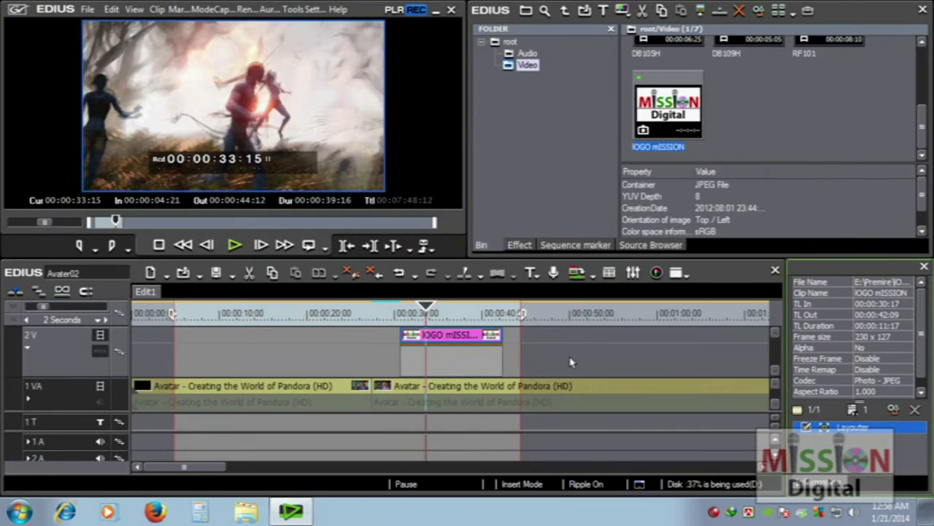
- Delete the logo clip from track 2V and open the Layouter for the second Avatar clip on track 1VA
key(Delete)
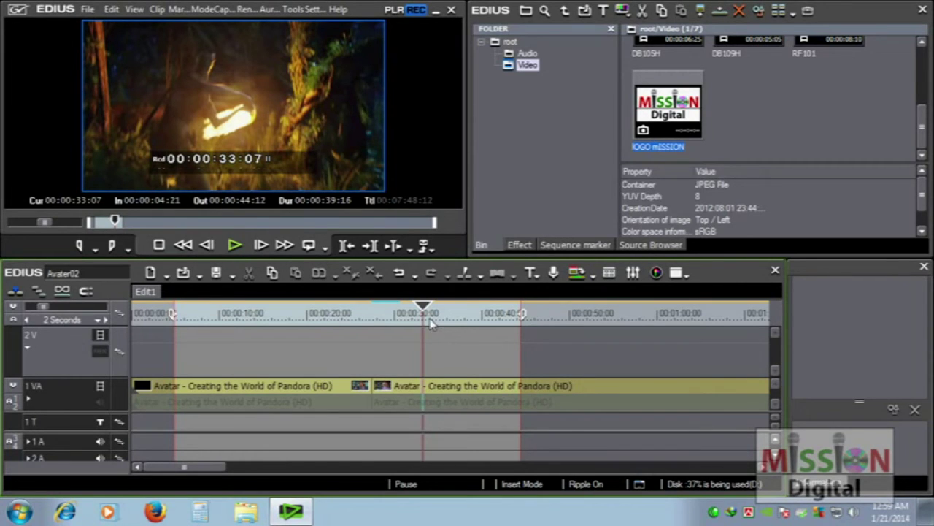
click(463, 392)
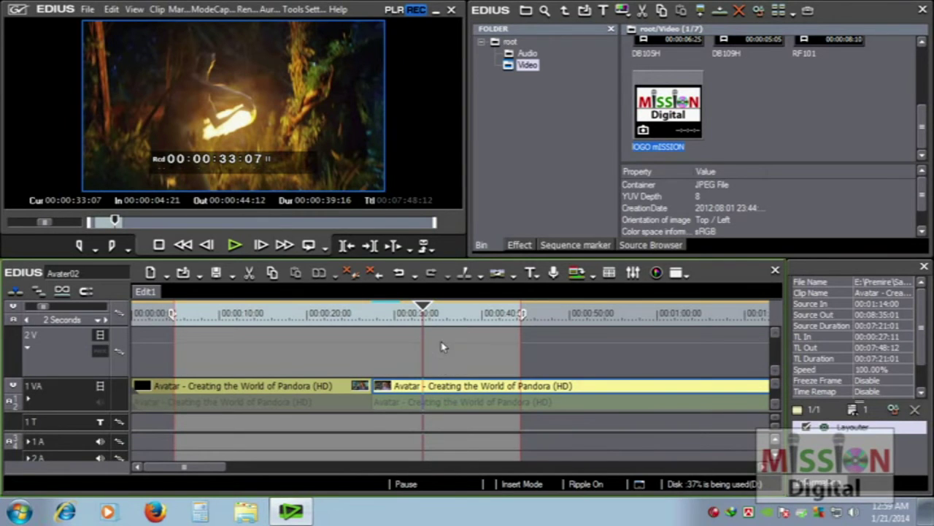
right_click(440, 394)
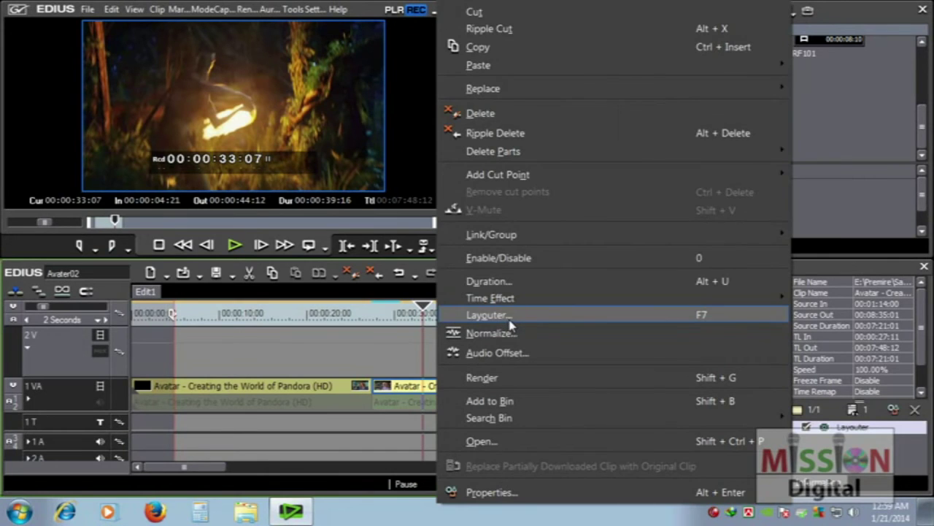
click(509, 319)
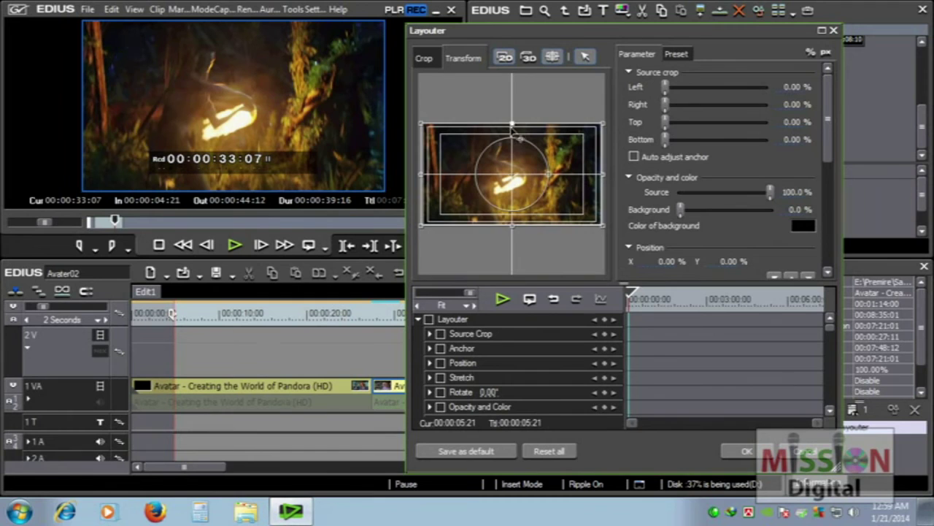
- Try shrinking the Avatar clip proportionally inside the frame, and undo the scaling
drag(514, 130, 514, 139)
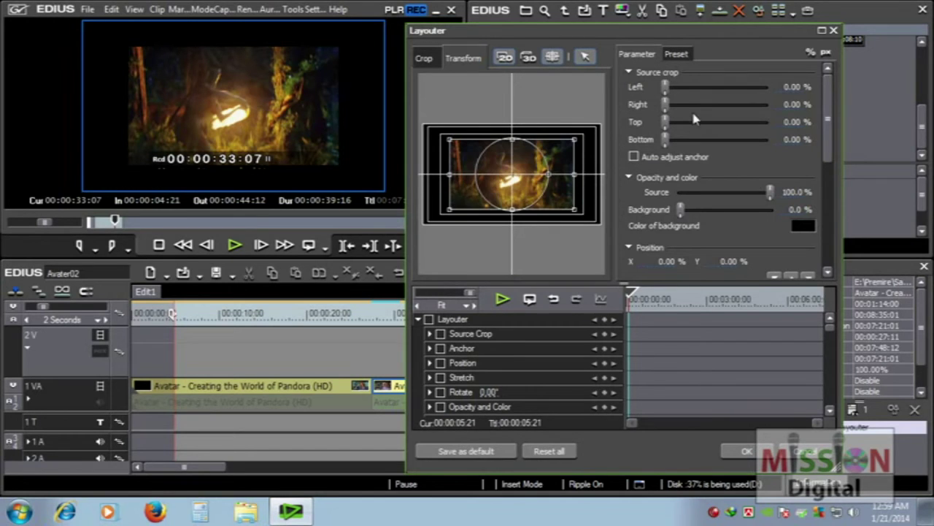
key(ctrl+z)
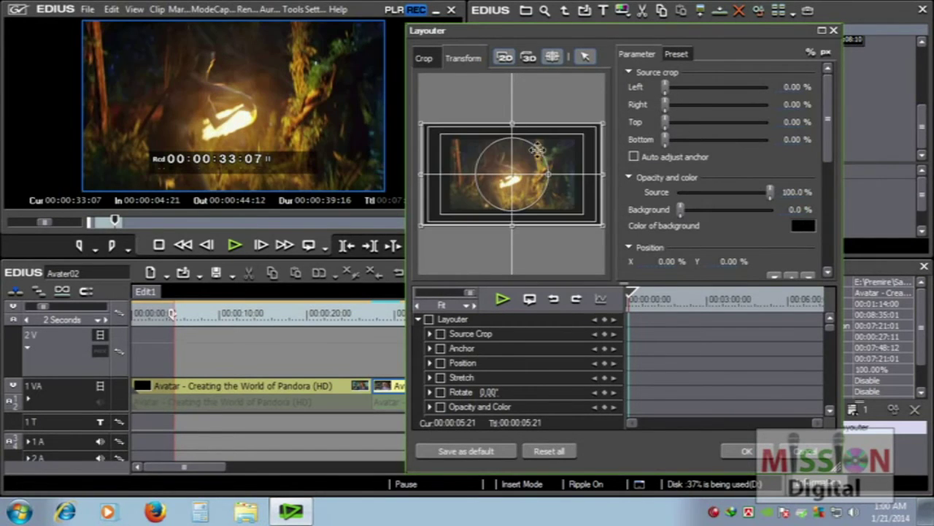
- Crop the Avatar clip's upper edge by about 12.78% and its lower edge by about 14.97%
click(429, 64)
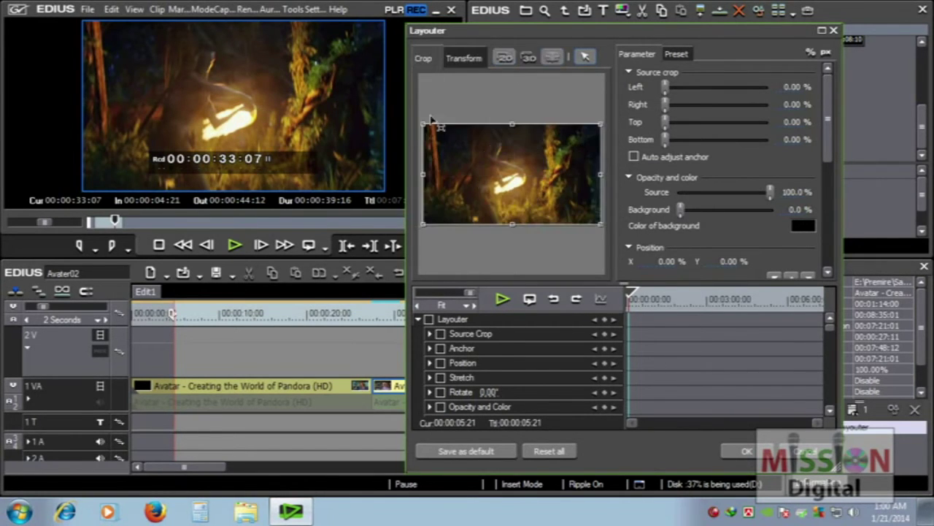
drag(520, 126, 512, 136)
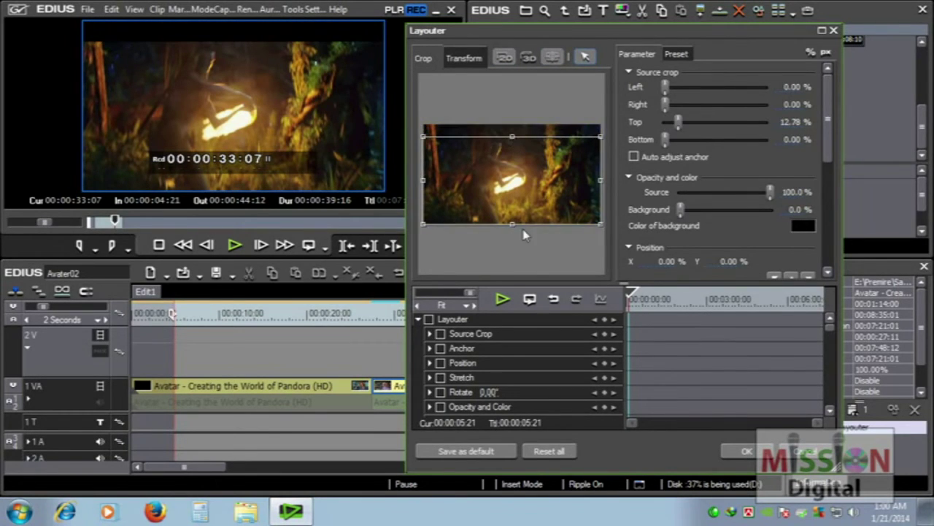
drag(513, 228, 513, 211)
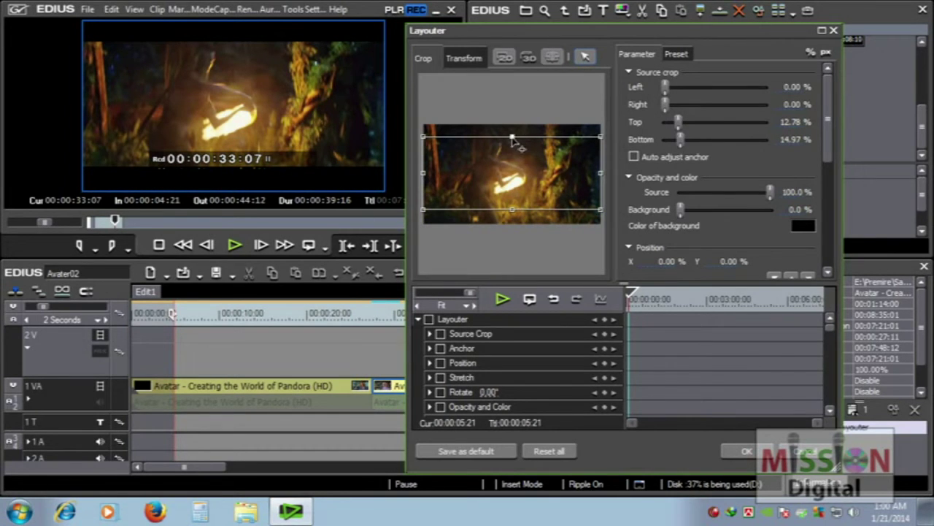
- Try raising the Avatar clip's upper-edge crop to about 16.43%, and close the Layouter
drag(512, 137, 512, 142)
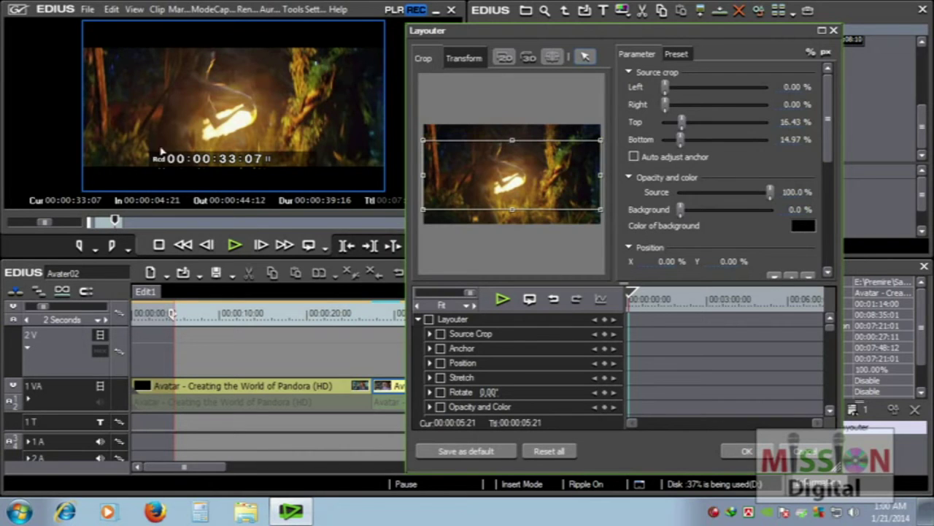
click(748, 452)
- Move the playhead to 00:00:31:05 and open the Layouter's crop mode for the second Avatar clip on track 1VA
click(397, 314)
mouse_move(397, 316)
mouse_down()
mouse_move(438, 318)
mouse_move(406, 315)
mouse_up()
click(420, 328)
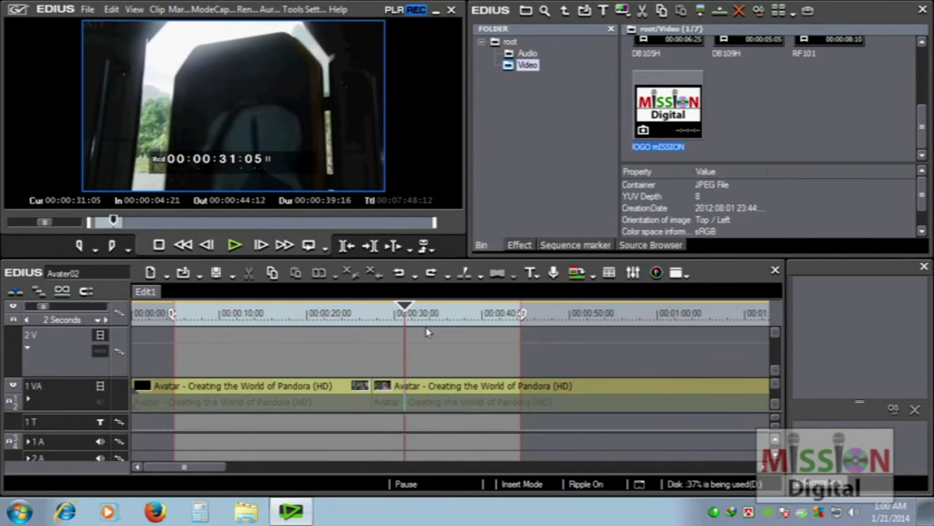
right_click(449, 388)
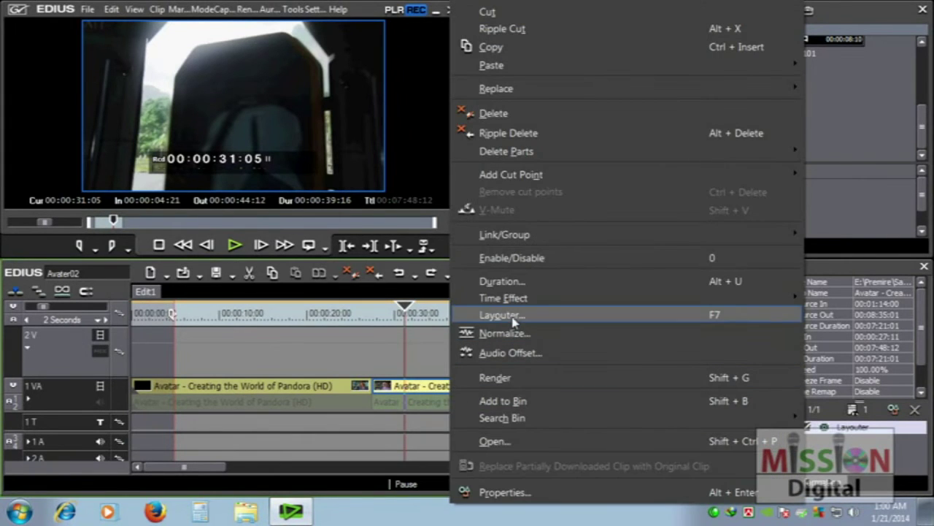
click(501, 315)
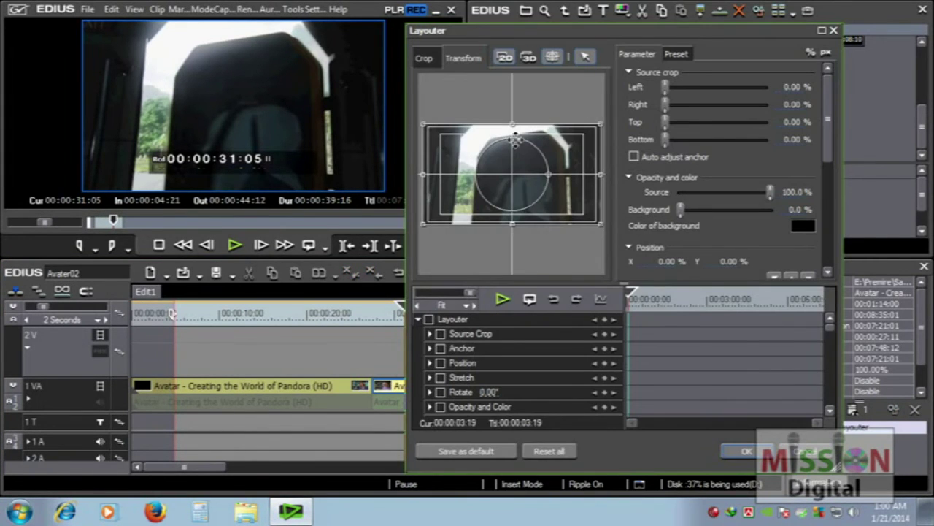
click(424, 60)
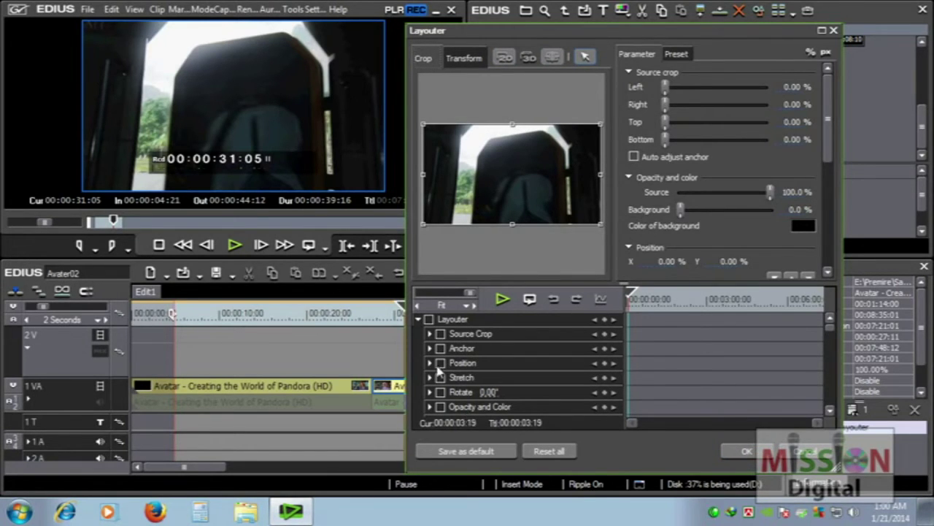
- Enable Source Crop keyframing, add a starting keyframe, and move the Layouter playhead to 00:00:14:16
click(440, 333)
click(604, 334)
mouse_move(634, 300)
mouse_down()
mouse_move(648, 299)
mouse_move(633, 302)
mouse_up()
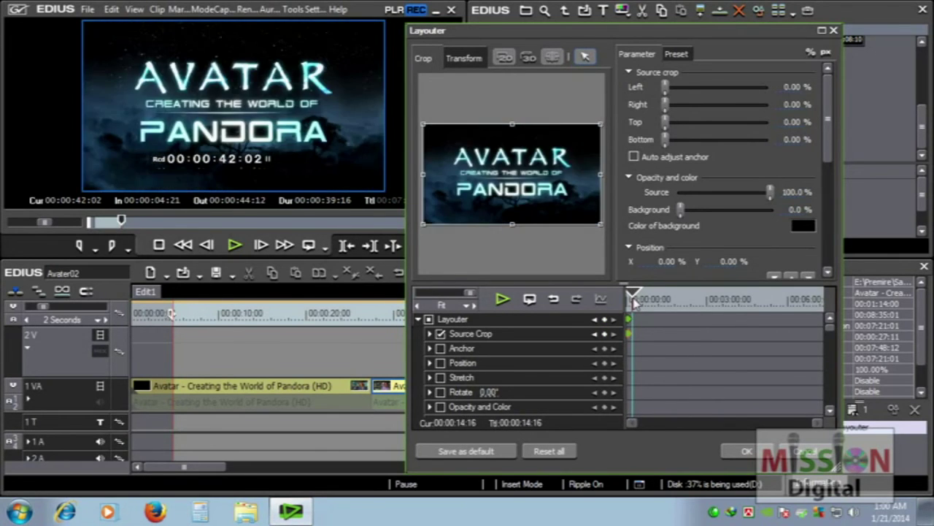
- Crop the frame about 20.81% from its upper edge and 24.46% from its lower edge, and apply the layout
drag(512, 125, 513, 139)
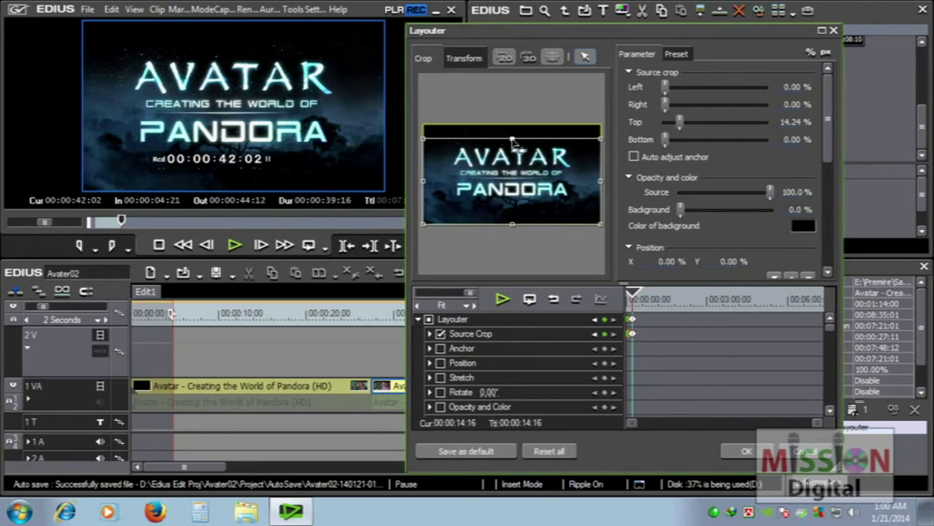
drag(513, 224, 515, 199)
drag(513, 139, 514, 146)
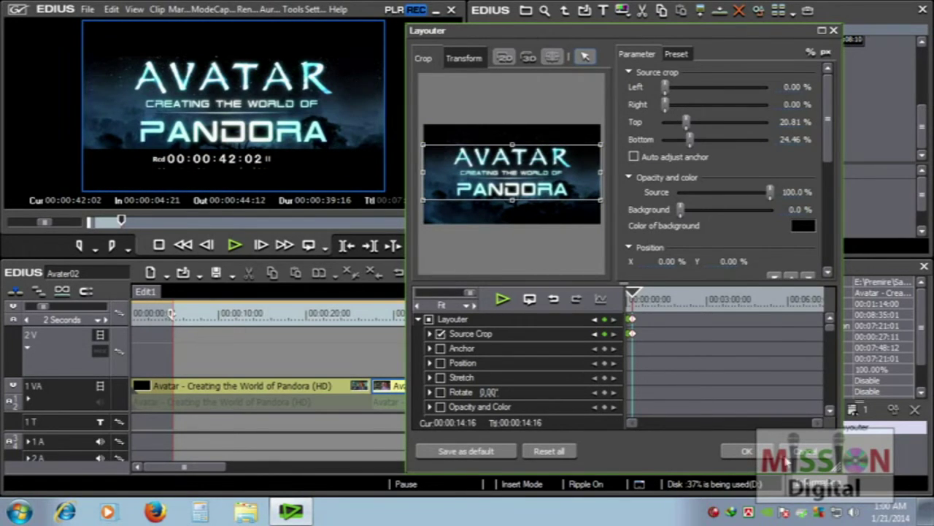
click(745, 451)
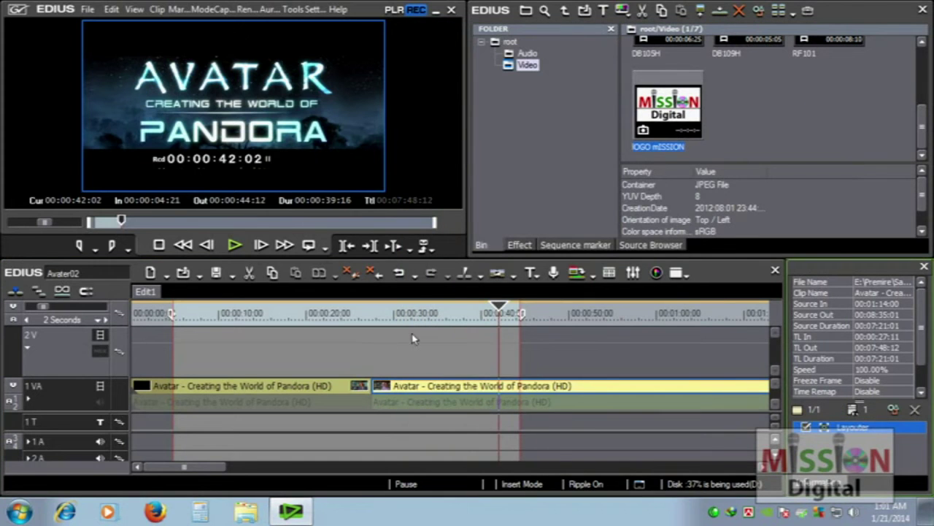
- Play and scrub the second Avatar clip from about 00:00:30 to examine the animated crop
click(397, 312)
key(space)
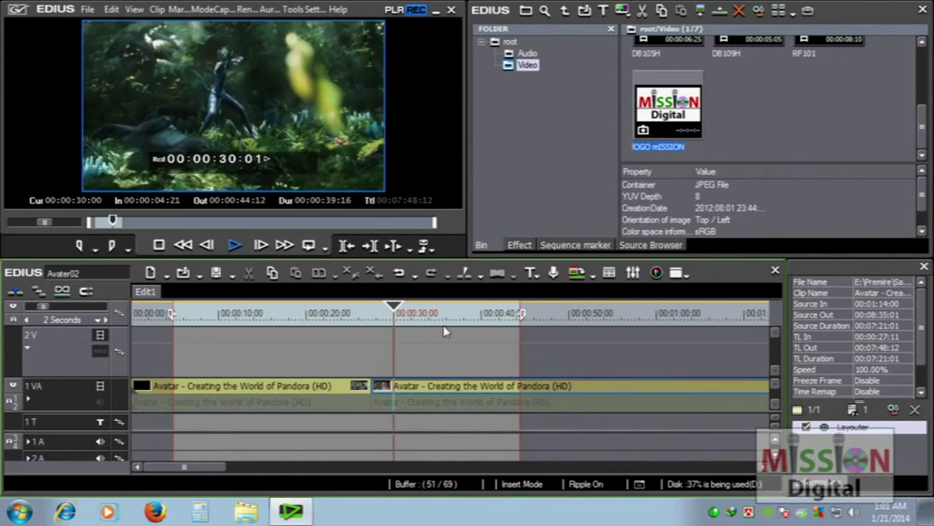
drag(446, 321, 422, 327)
key(space)
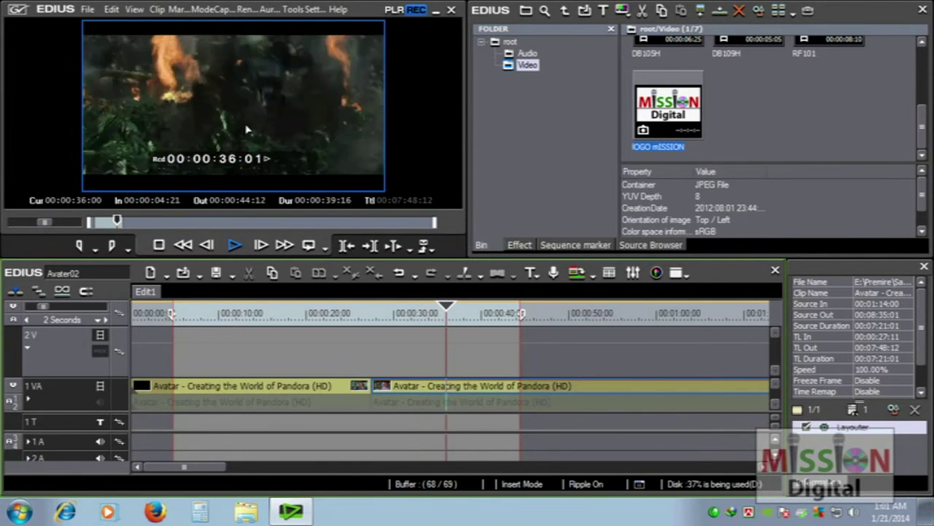
click(500, 388)
drag(518, 312, 400, 313)
- Reopen the second Avatar clip's Layouter, remove its Source Crop keyframes, and return to the clip's start
right_click(441, 392)
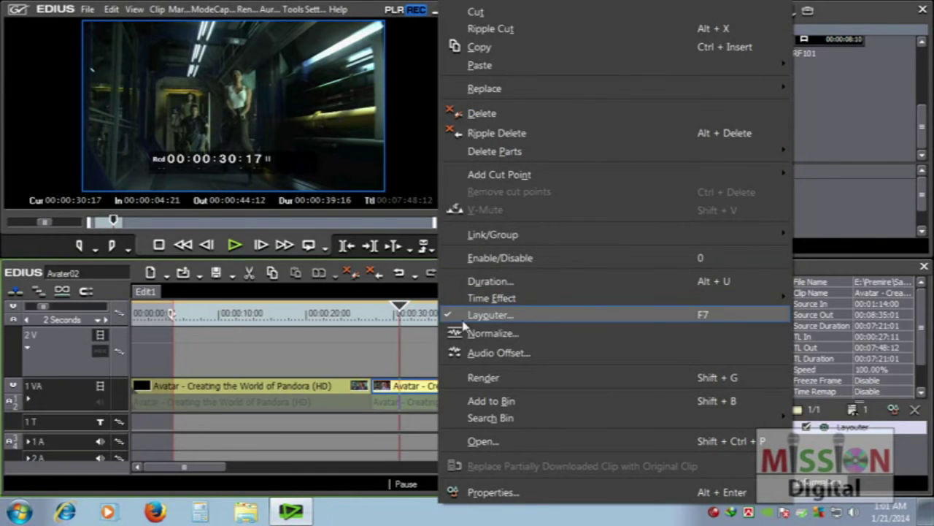
click(506, 315)
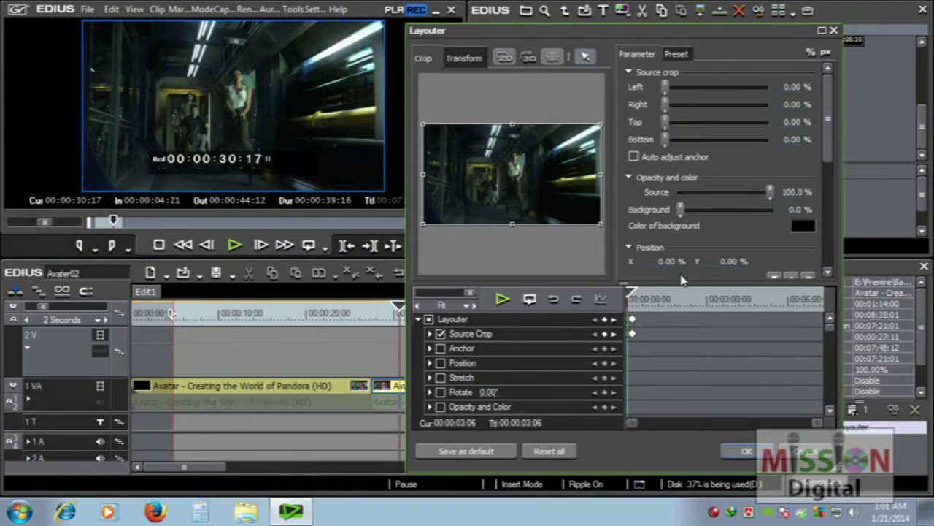
drag(653, 322, 626, 346)
key(Delete)
click(632, 305)
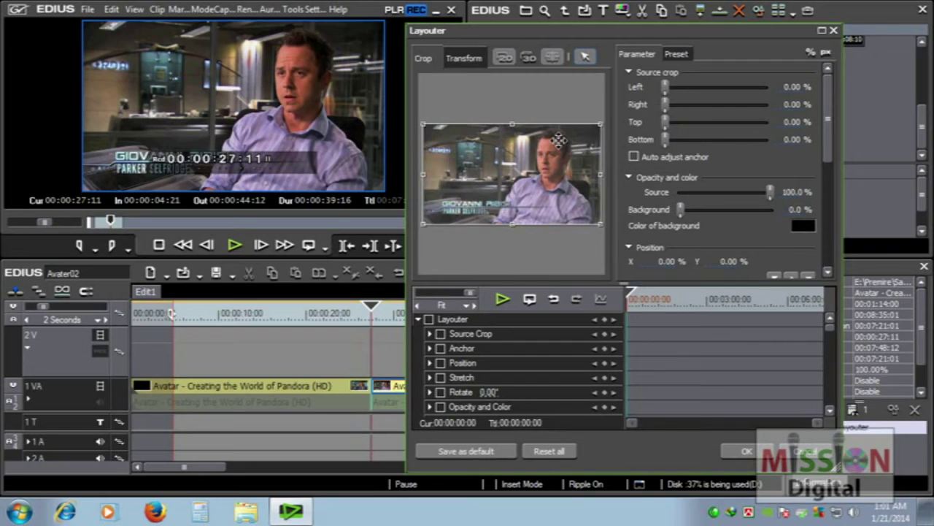
- Turn off Preserve frame aspect, try narrowing the clip to 79.63% width, and stretch it back to fill the frame
drag(830, 152, 821, 248)
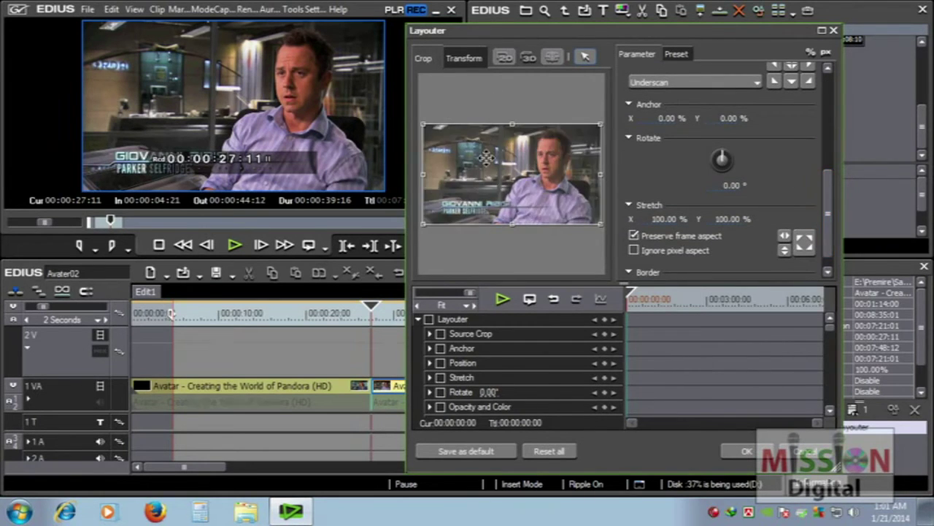
click(465, 60)
scroll(829, 256, down, 1)
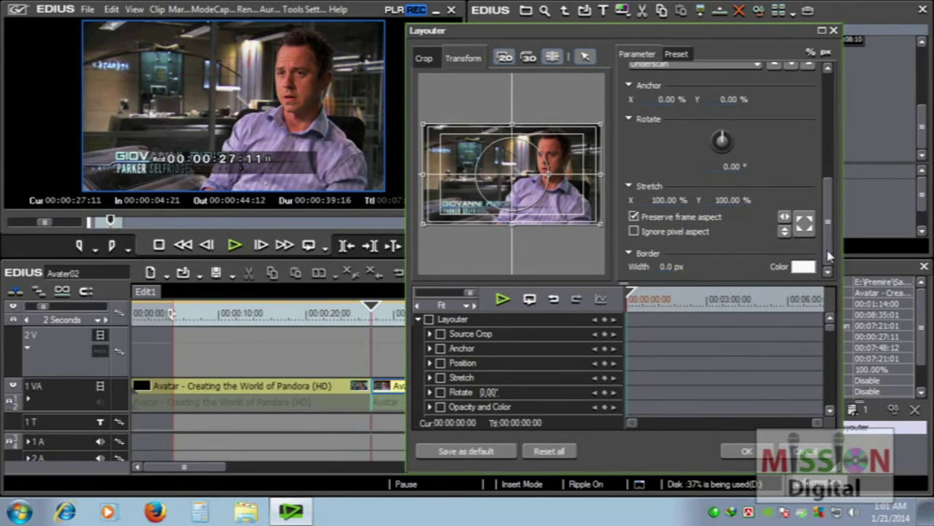
drag(722, 139, 721, 138)
click(634, 217)
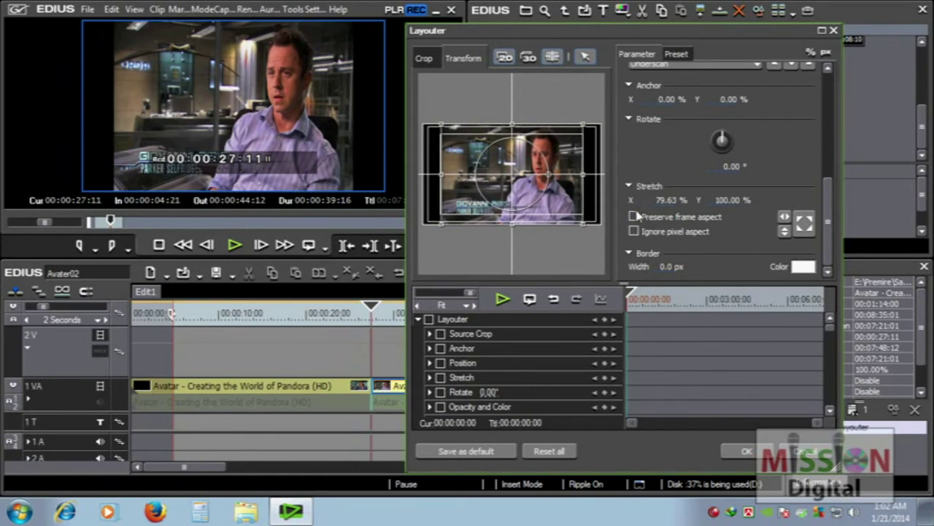
mouse_move(581, 180)
mouse_down()
mouse_move(548, 181)
mouse_move(598, 178)
mouse_up()
mouse_move(513, 129)
mouse_down()
mouse_move(513, 111)
mouse_move(513, 135)
mouse_move(514, 124)
mouse_up()
drag(829, 243, 823, 137)
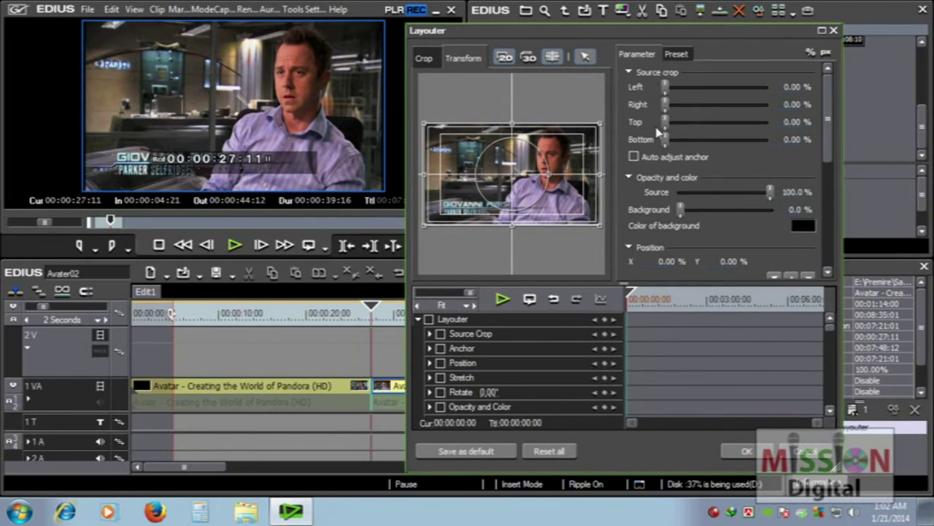
- Switch the Layouter to 3D mode and try tilting the Avatar clip and shifting it toward the frame's lower edge
click(677, 56)
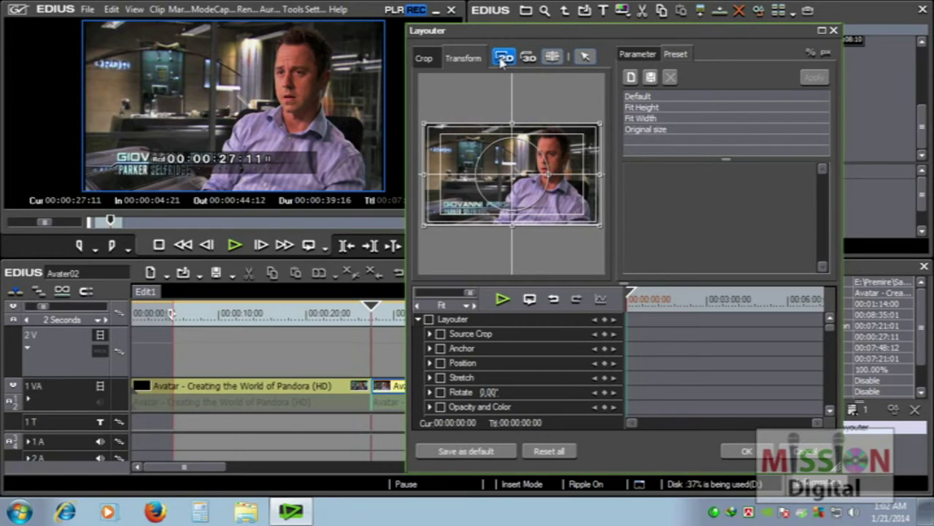
click(529, 58)
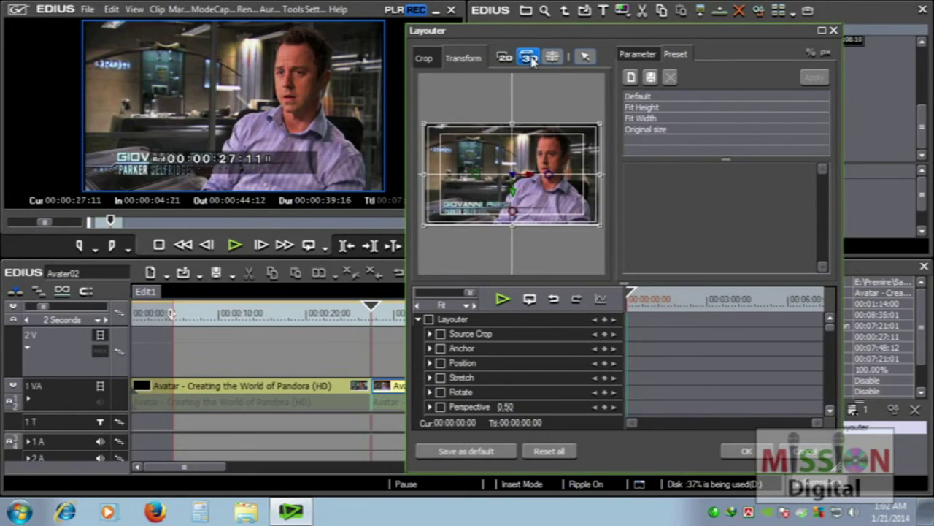
mouse_move(557, 187)
drag(557, 187, 518, 203)
mouse_move(504, 208)
drag(508, 171, 494, 180)
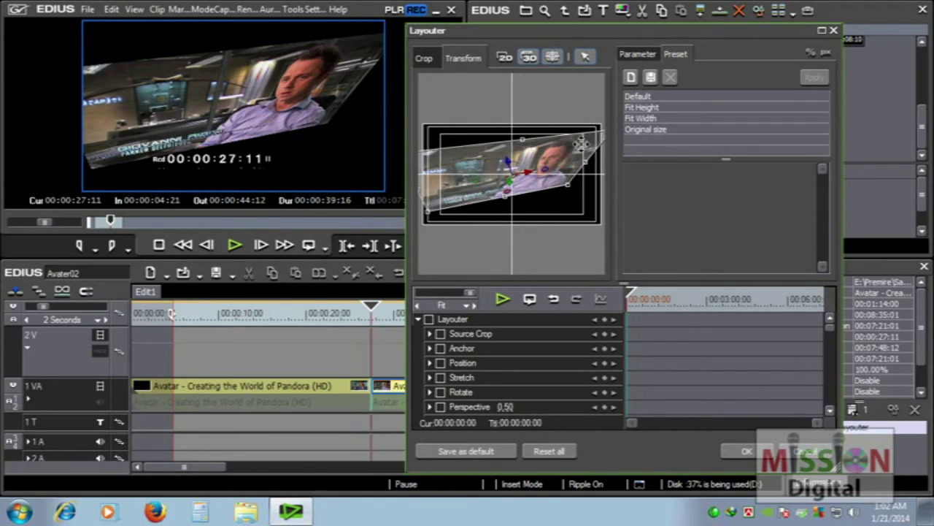
drag(510, 179, 511, 254)
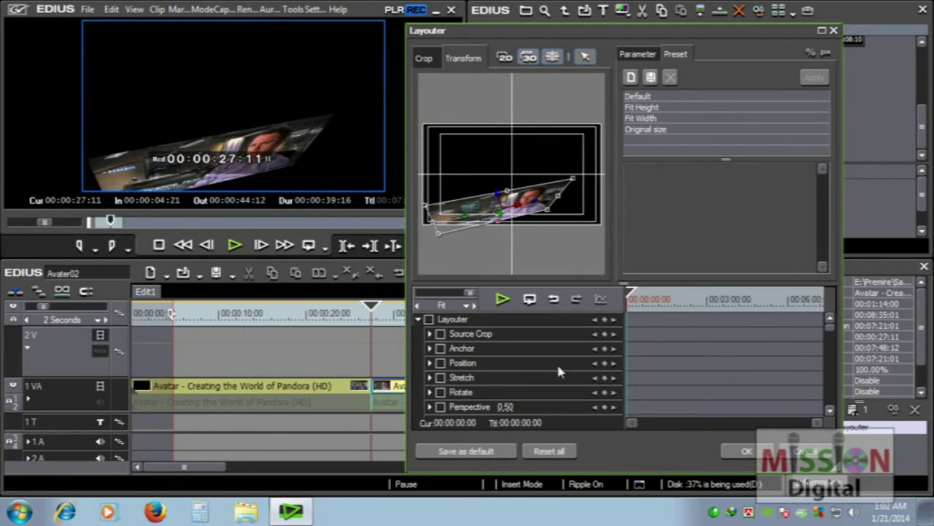
- Undo the clip's 3D rotation and movement, keep 3D mode active, and apply the layout
drag(603, 213, 607, 195)
click(530, 58)
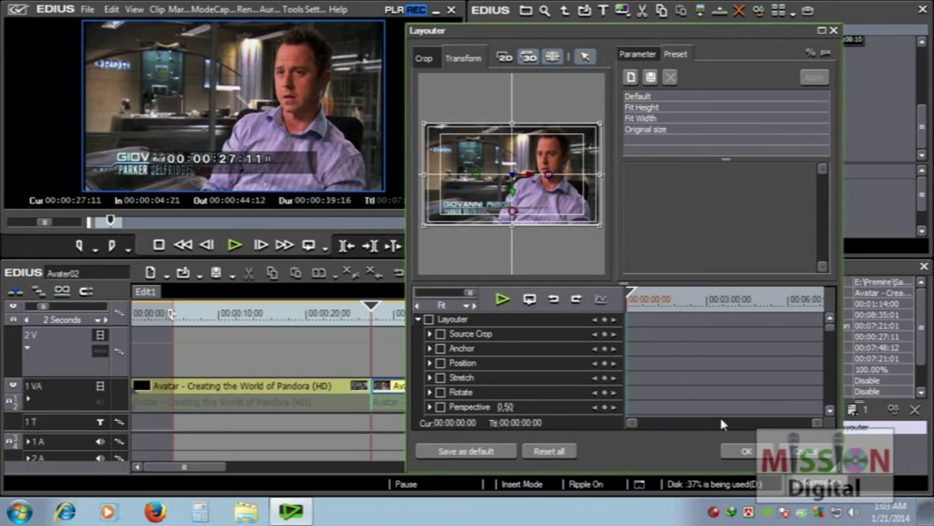
click(747, 451)
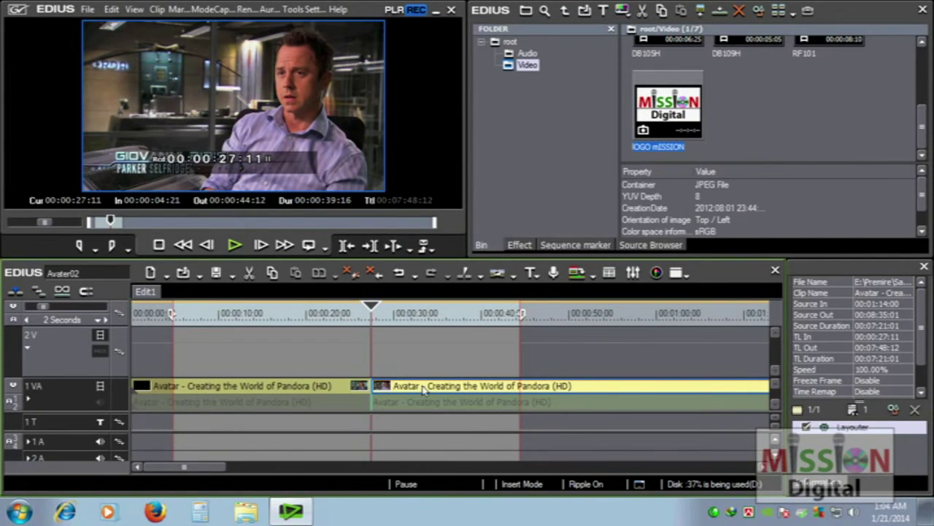
click(455, 344)
click(316, 387)
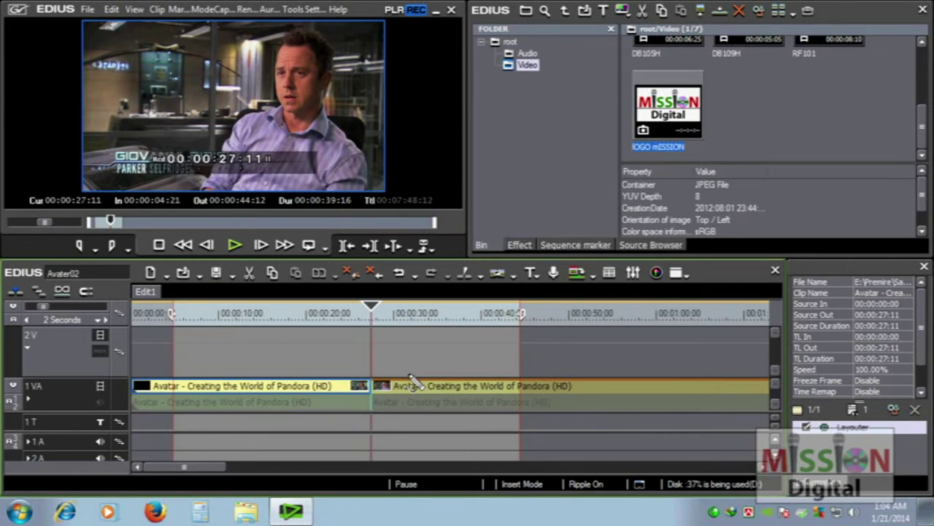
mouse_move(410, 378)
mouse_down()
mouse_move(626, 371)
mouse_move(629, 389)
mouse_move(568, 391)
mouse_move(418, 391)
mouse_move(408, 380)
mouse_move(643, 382)
mouse_up()
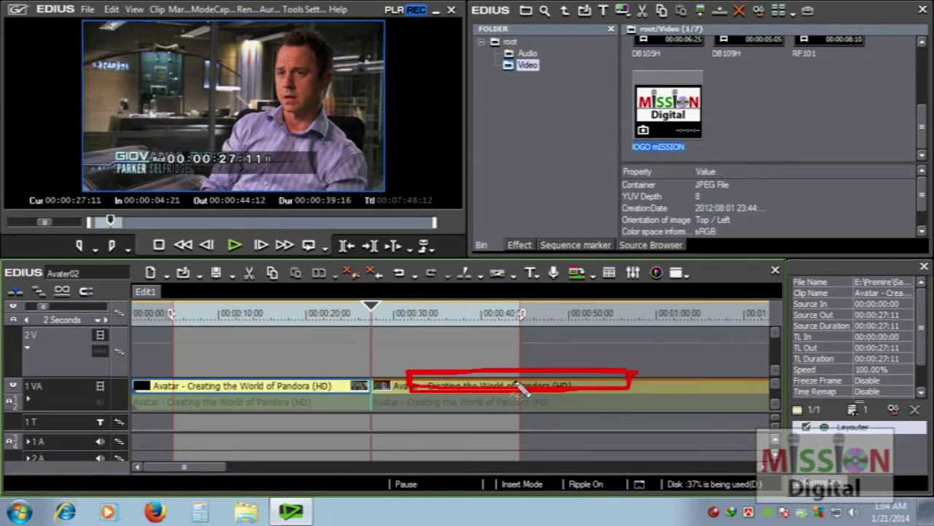
click(390, 390)
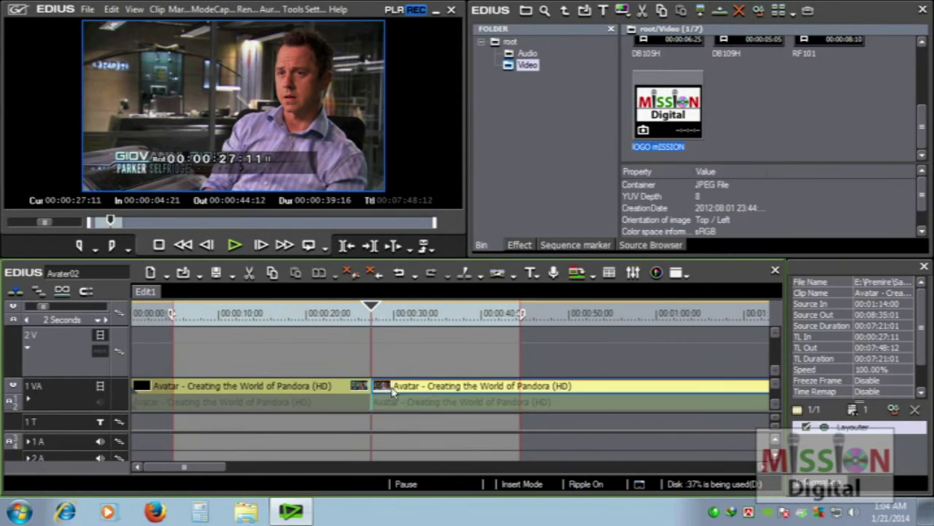
click(307, 394)
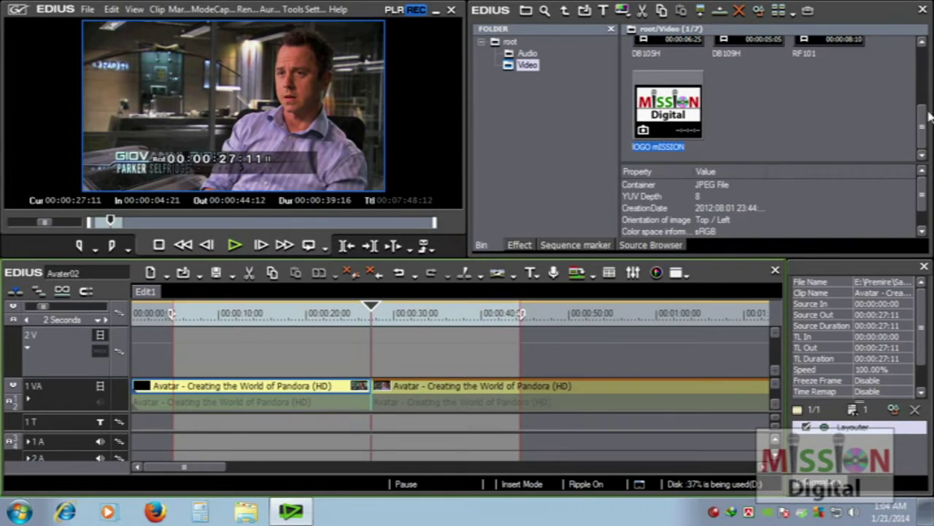
- Apply the 3-Way Color Correction video filter to the second Avatar clip on track 1VA
drag(922, 132, 923, 73)
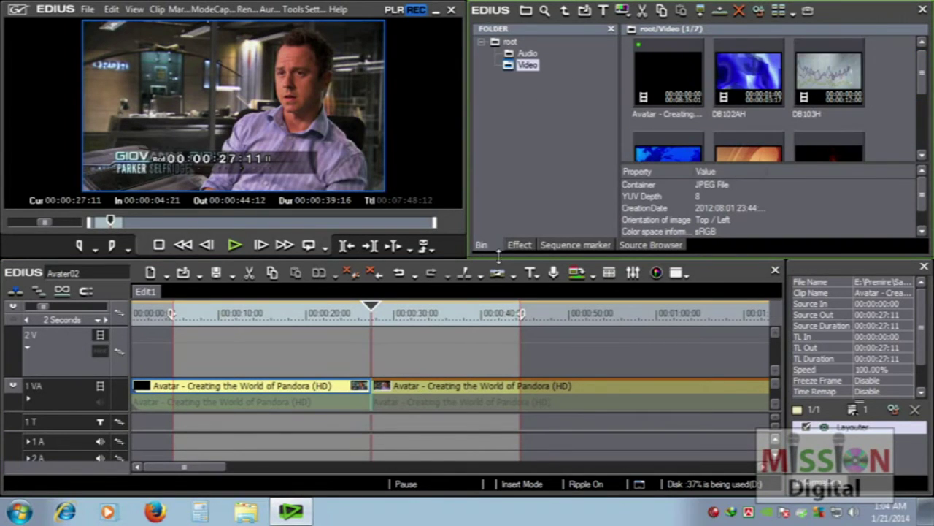
click(519, 245)
click(537, 65)
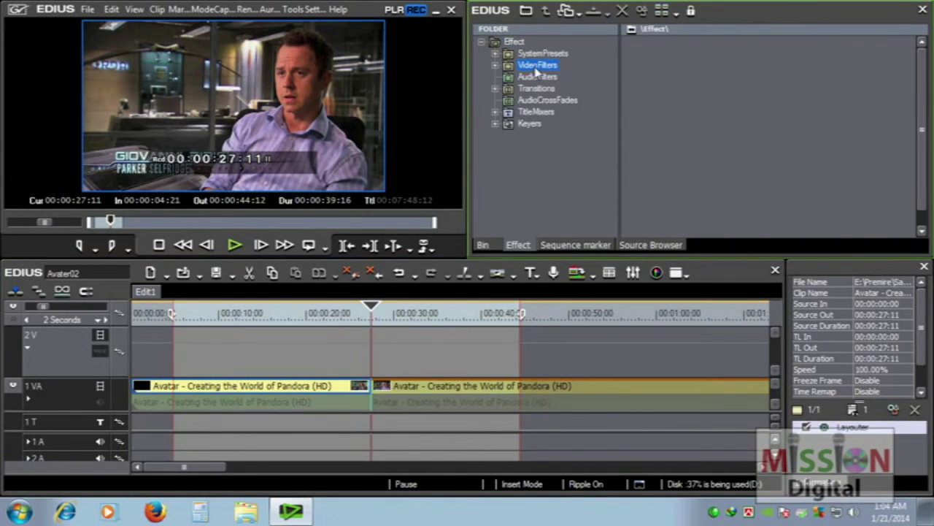
click(494, 65)
click(544, 78)
drag(683, 60, 331, 385)
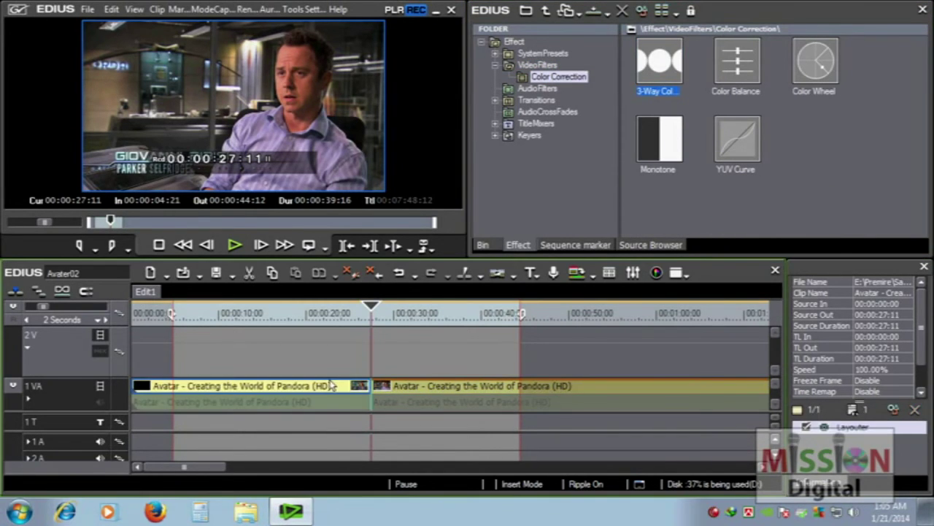
click(452, 393)
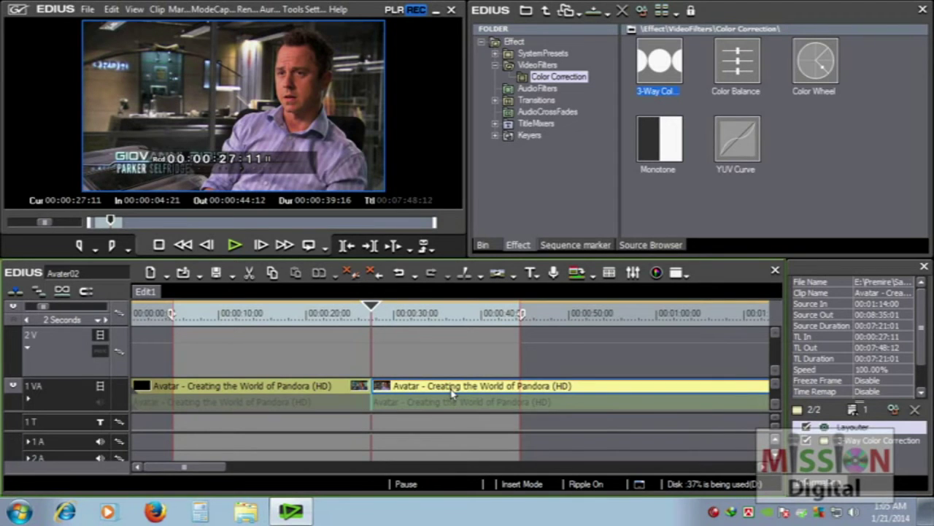
- Reselect the second Avatar clip on track 1VA and review the effects applied to it
click(413, 346)
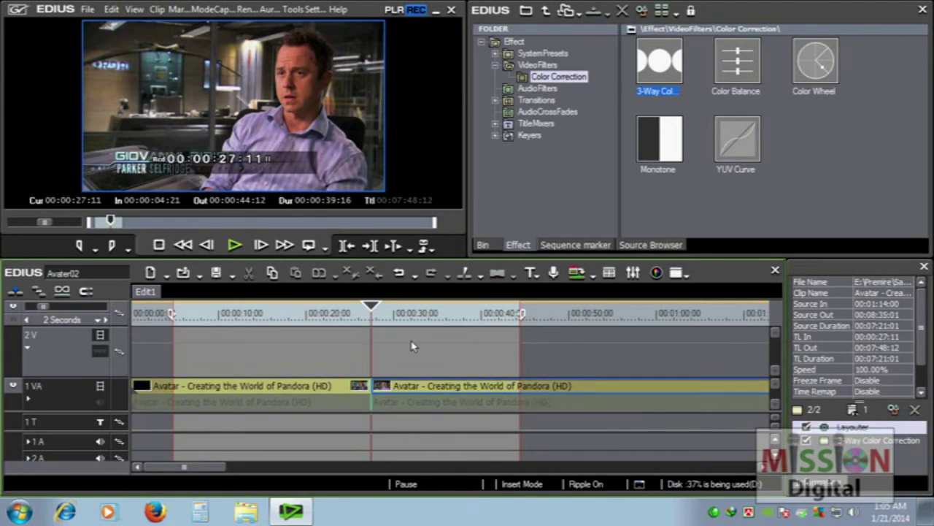
click(417, 393)
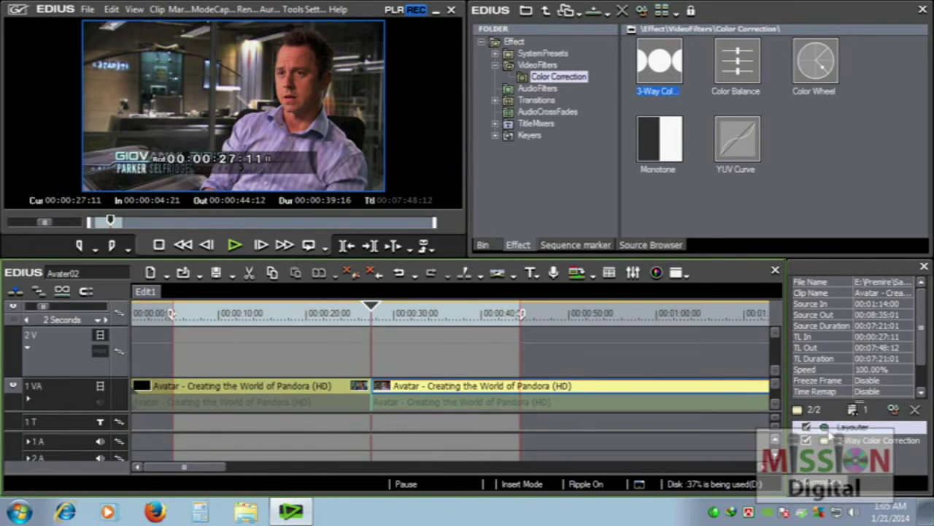
mouse_move(809, 432)
mouse_down()
mouse_move(925, 435)
mouse_move(797, 433)
mouse_move(834, 444)
mouse_move(922, 442)
mouse_move(903, 461)
mouse_move(787, 456)
mouse_move(796, 438)
mouse_move(814, 473)
mouse_up()
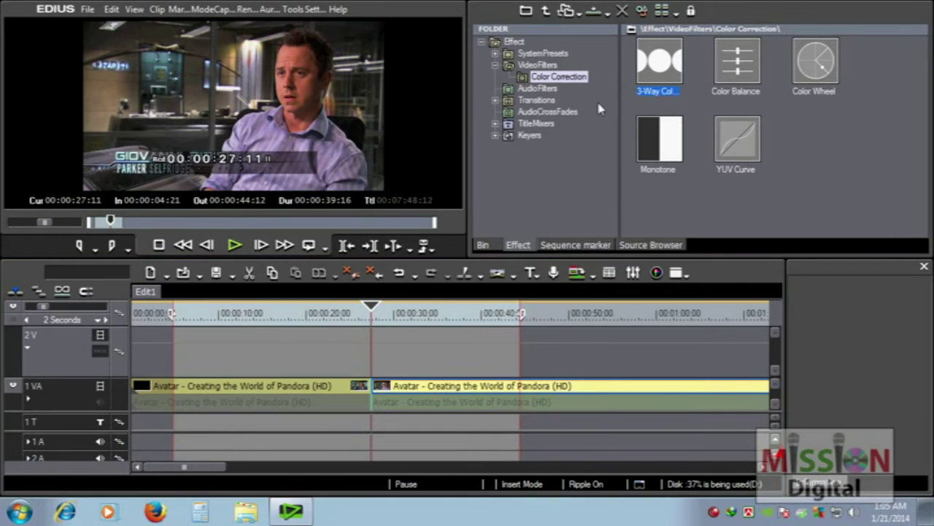
- Apply the 2D Blind Push transition at the cut between the two Avatar clips on track 1VA
click(496, 100)
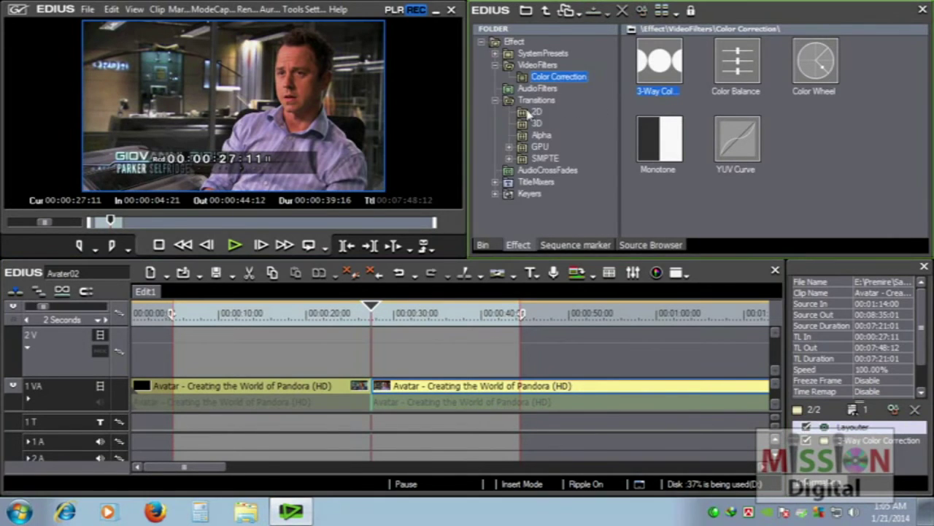
click(540, 113)
drag(668, 69, 374, 388)
click(448, 387)
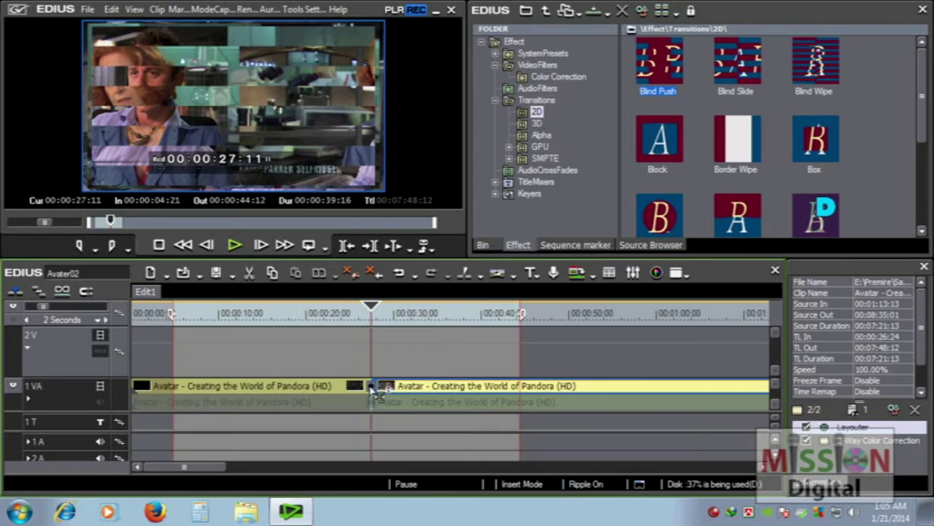
- Delete the Blind Push transition from the cut between the two Avatar clips
click(372, 387)
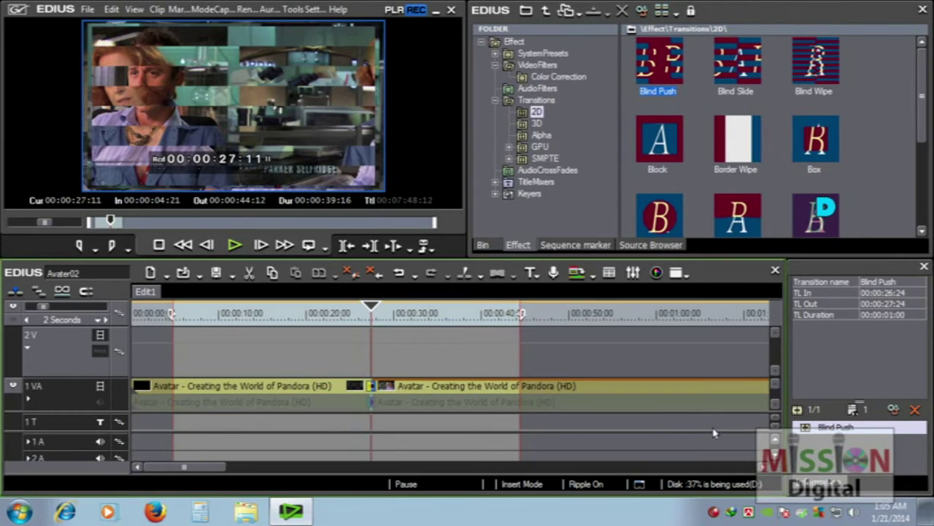
click(839, 428)
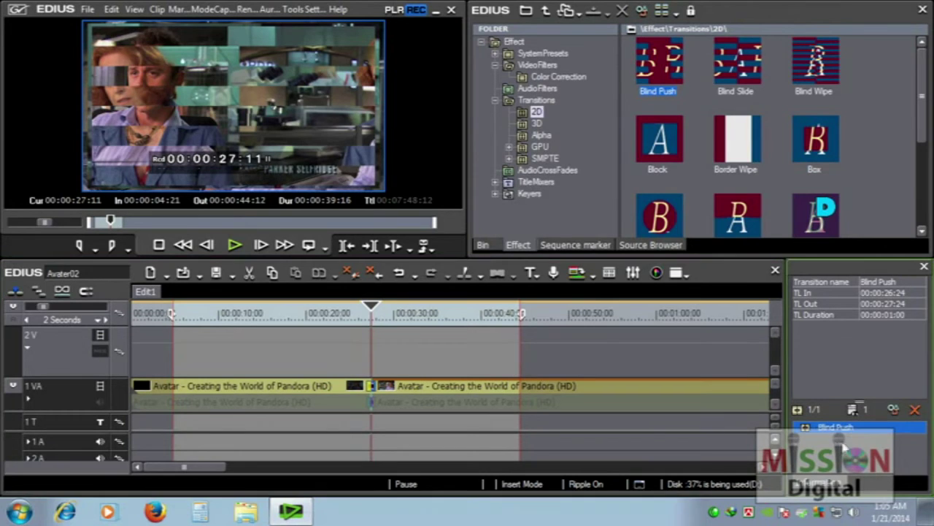
click(914, 410)
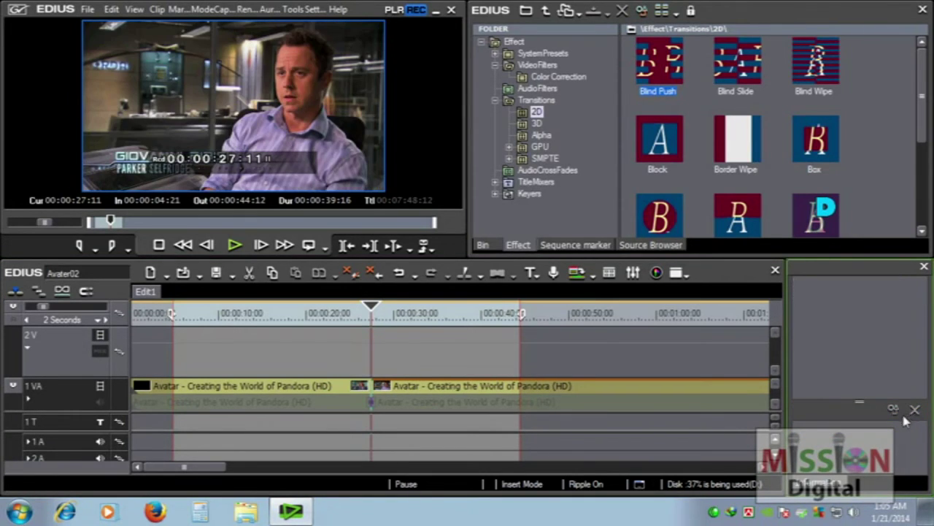
- Disable the Layouter and 3-Way Color Correction on the second Avatar clip and move the playhead to 00:00:27:24
click(418, 388)
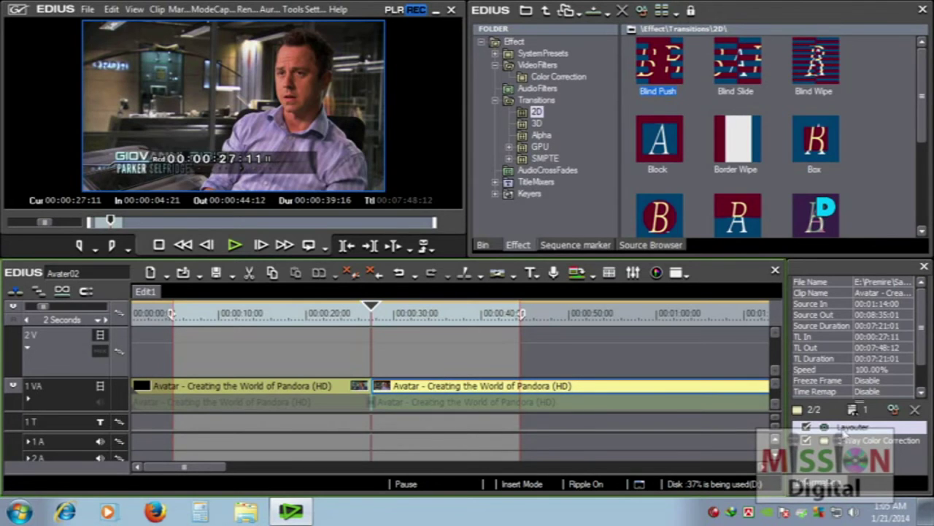
click(806, 431)
click(807, 440)
mouse_move(375, 312)
mouse_down()
mouse_move(397, 314)
mouse_move(376, 315)
mouse_up()
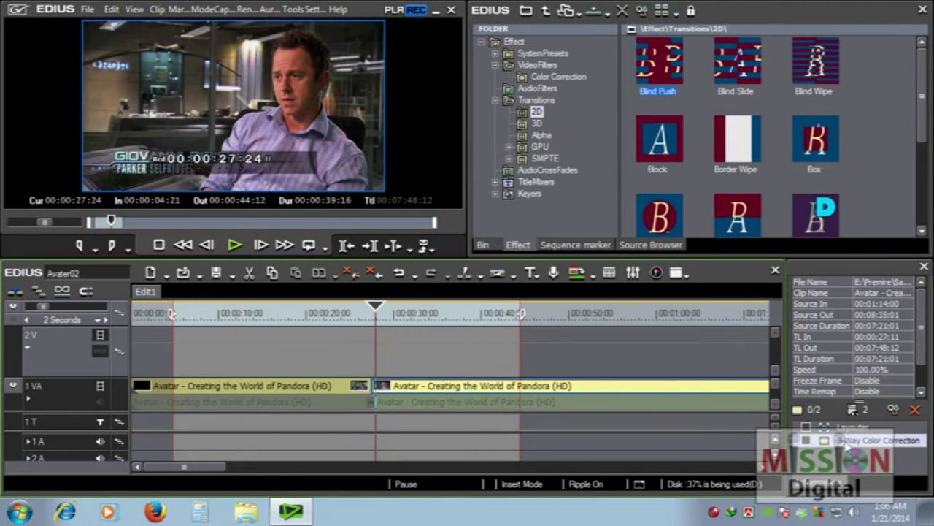
- Remove the 3-Way Color Correction filter from the second Avatar clip and deselect the clip
click(915, 408)
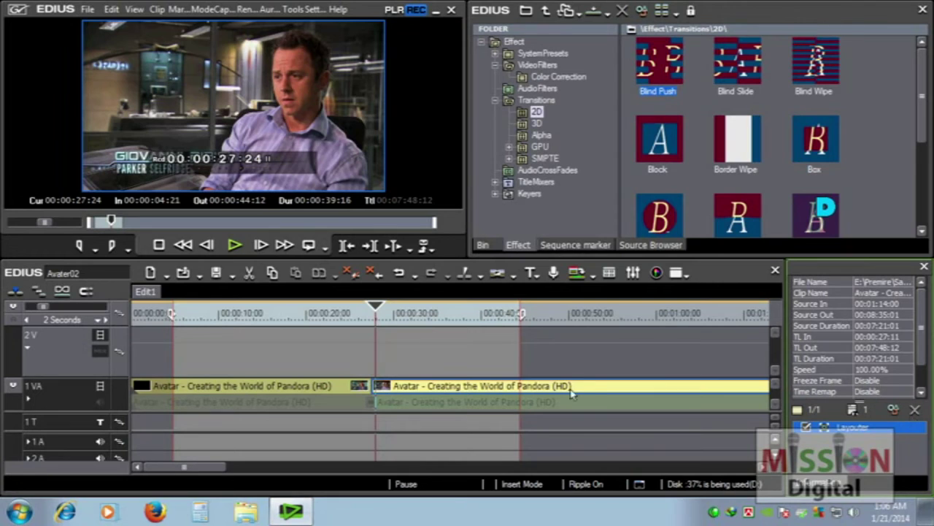
click(397, 362)
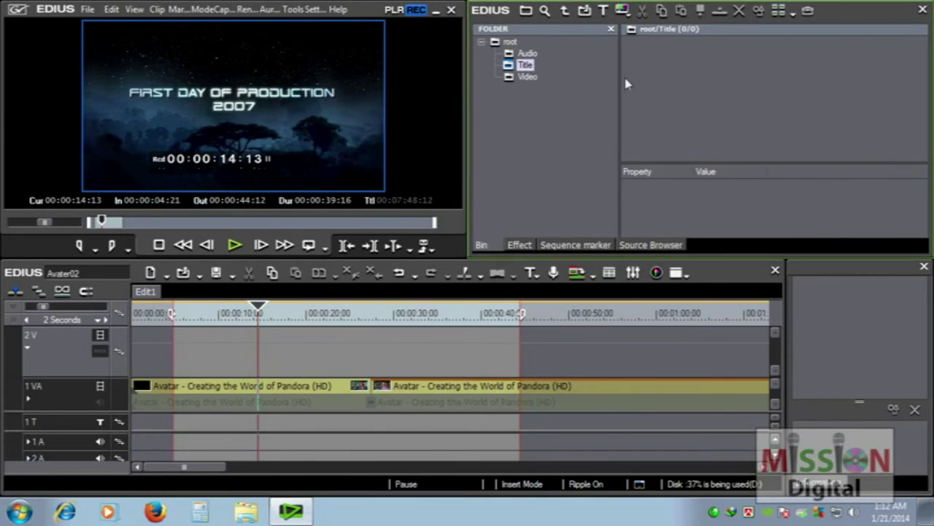
- Create a new title in the bin's Title folder
right_click(706, 73)
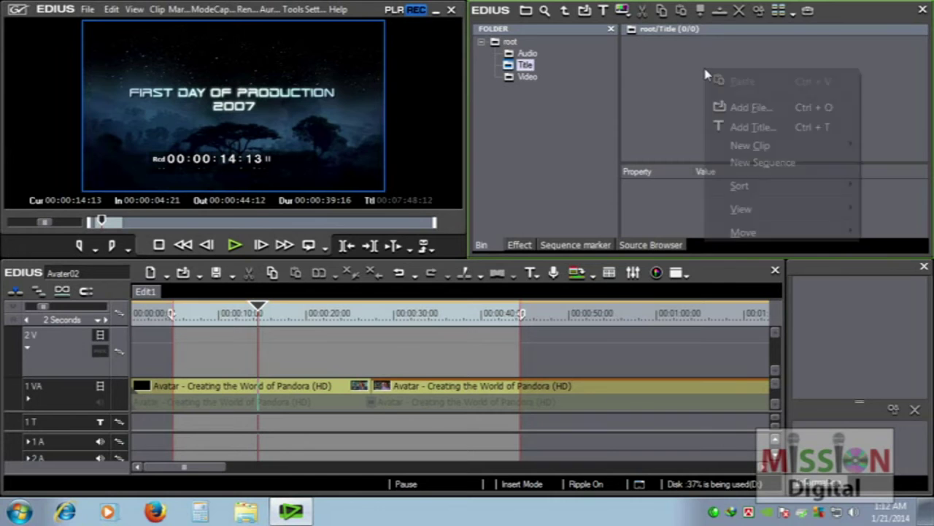
click(752, 127)
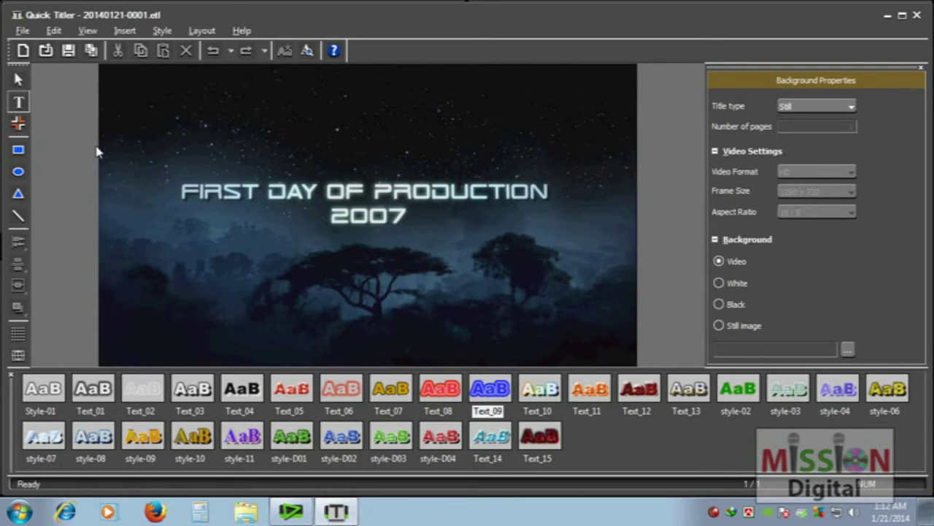
mouse_move(7, 42)
mouse_down()
mouse_move(365, 26)
mouse_move(378, 64)
mouse_move(40, 61)
mouse_move(11, 42)
mouse_move(31, 281)
mouse_up()
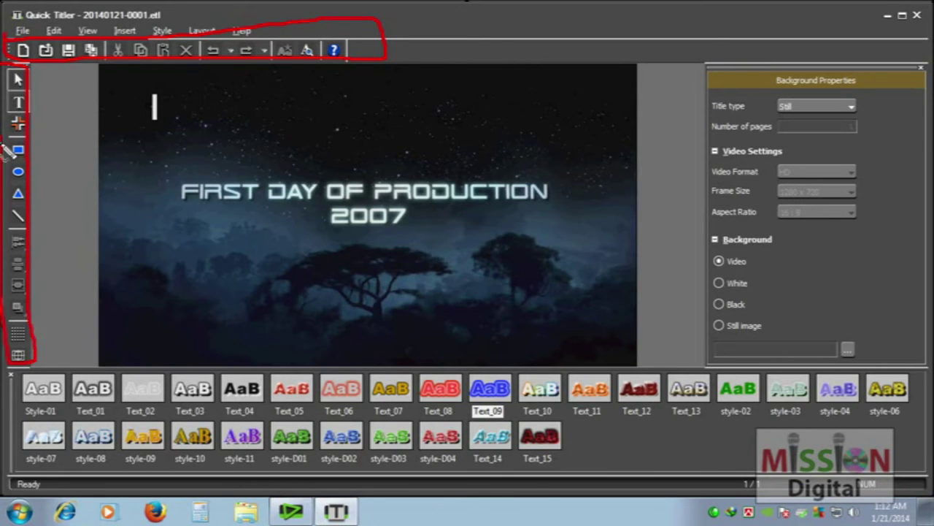
mouse_move(705, 65)
mouse_down()
mouse_move(912, 67)
mouse_move(925, 364)
mouse_move(709, 368)
mouse_move(707, 69)
mouse_up()
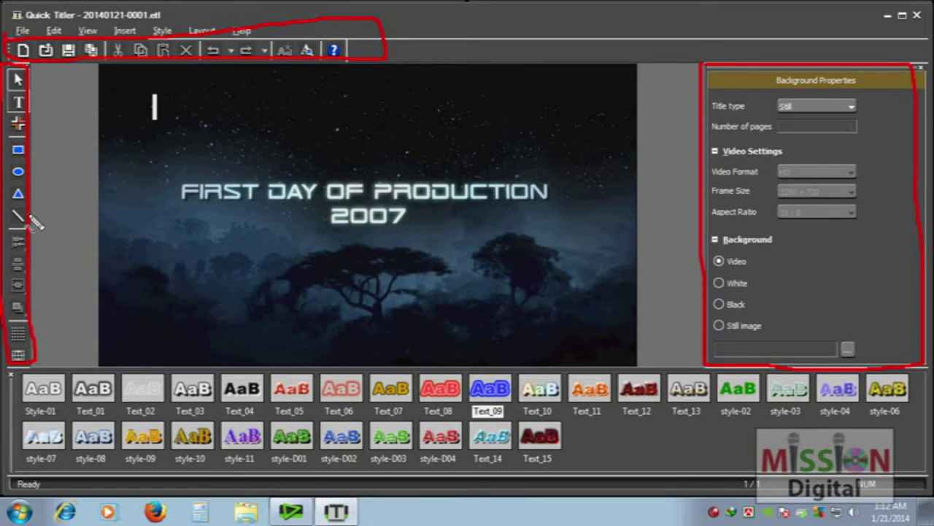
mouse_move(12, 368)
mouse_down()
mouse_move(928, 372)
mouse_move(927, 460)
mouse_move(818, 473)
mouse_move(19, 479)
mouse_move(12, 369)
mouse_up()
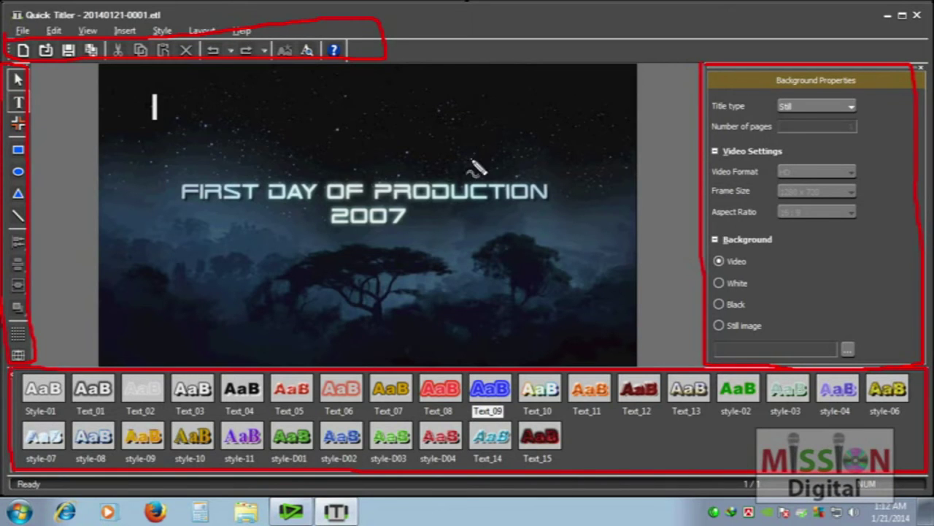
key(Escape)
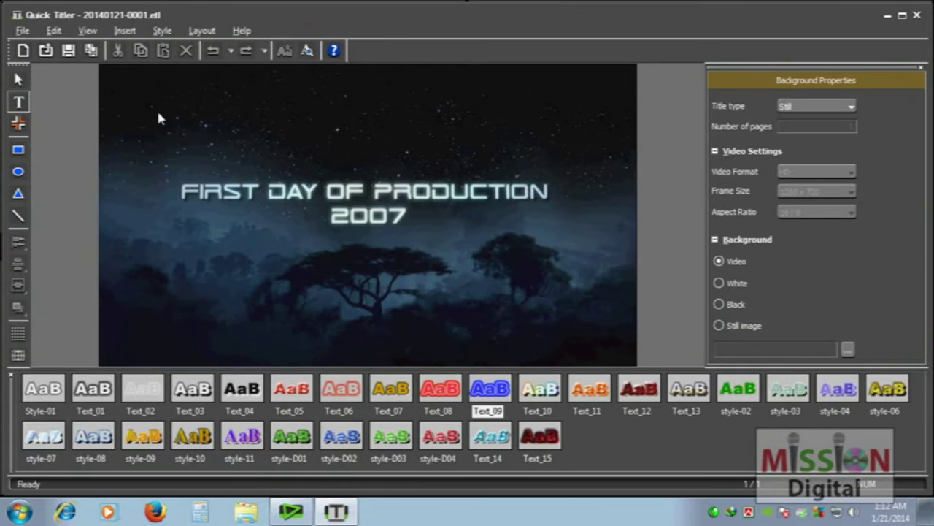
- Draw a banner rectangle about 945 by 121 above the "FIRST DAY OF PRODUCTION" caption and give it style-02
click(19, 151)
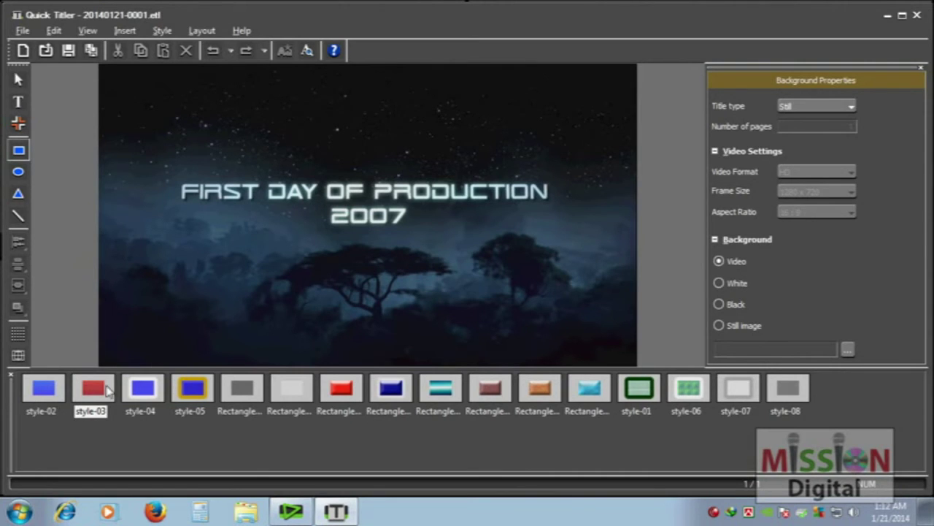
drag(162, 89, 561, 140)
drag(442, 125, 443, 129)
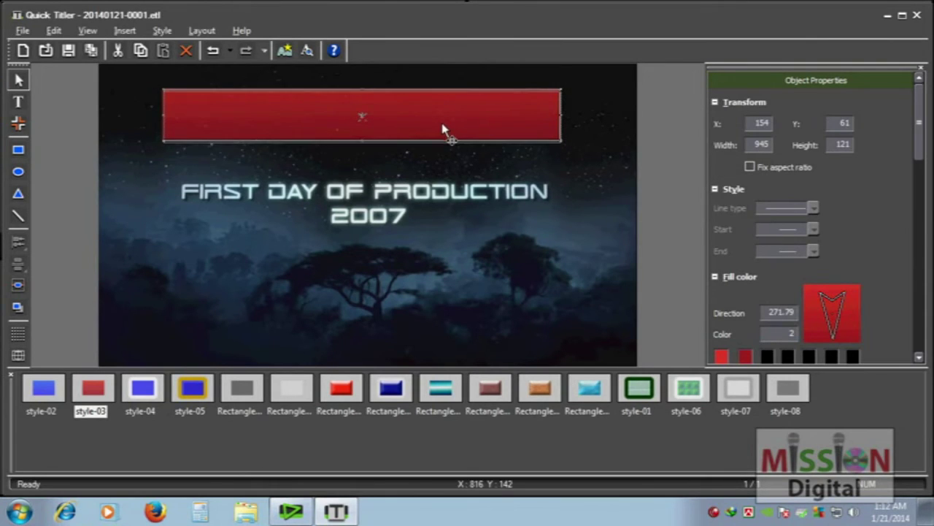
click(42, 394)
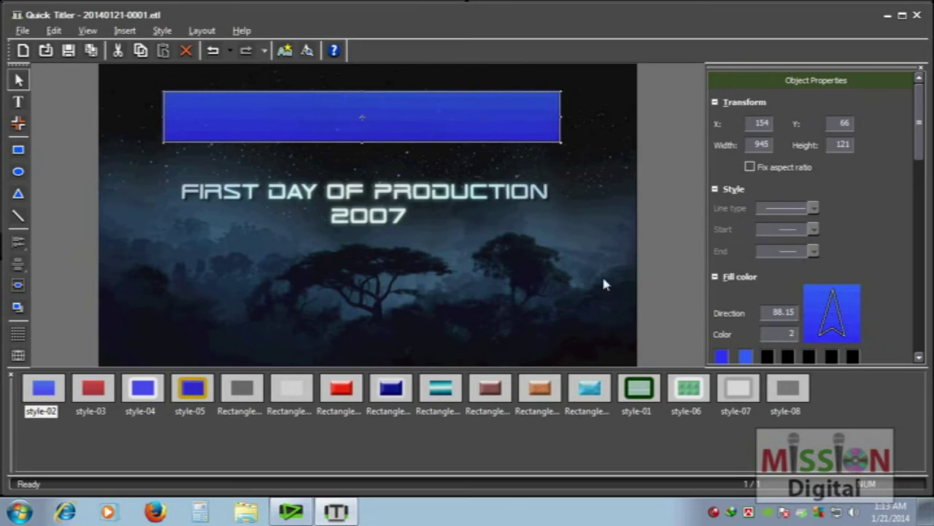
- Add the text "Mission Digital" over the blue banner
click(19, 103)
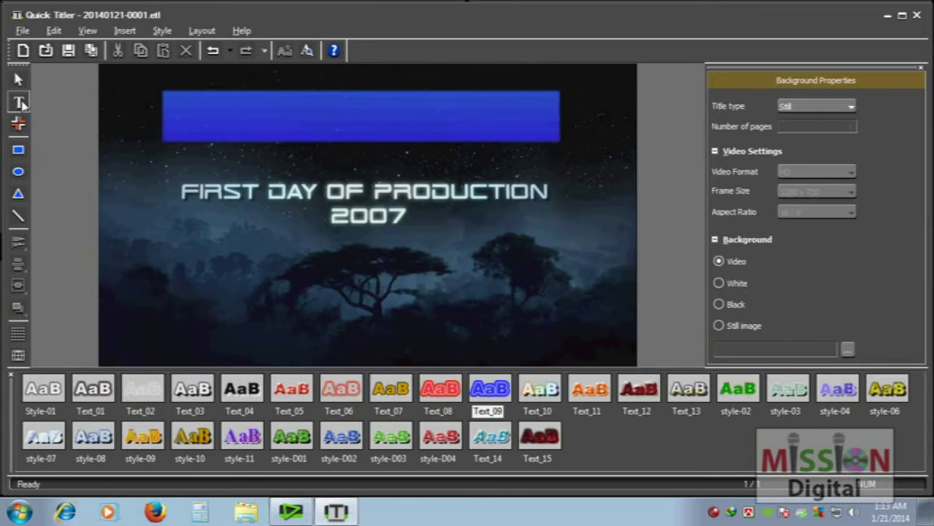
click(155, 106)
text(Missi)
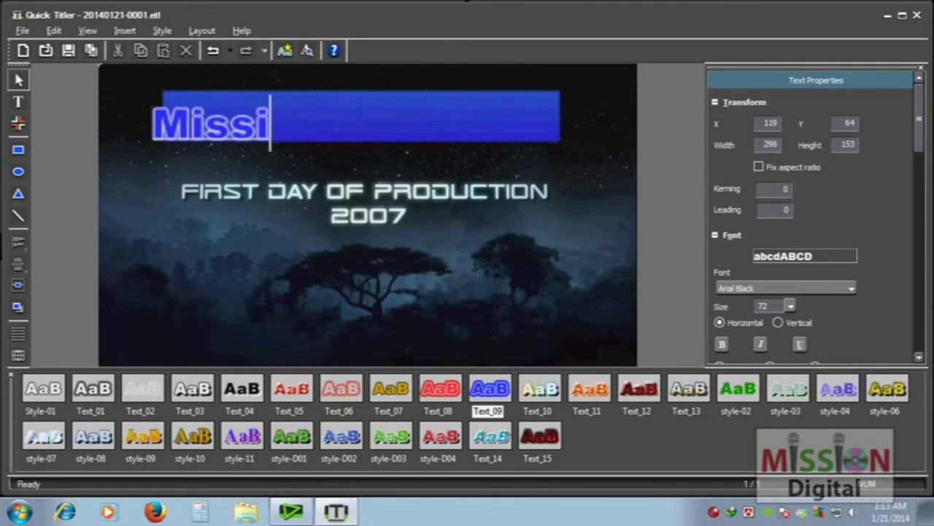
text(on Digital)
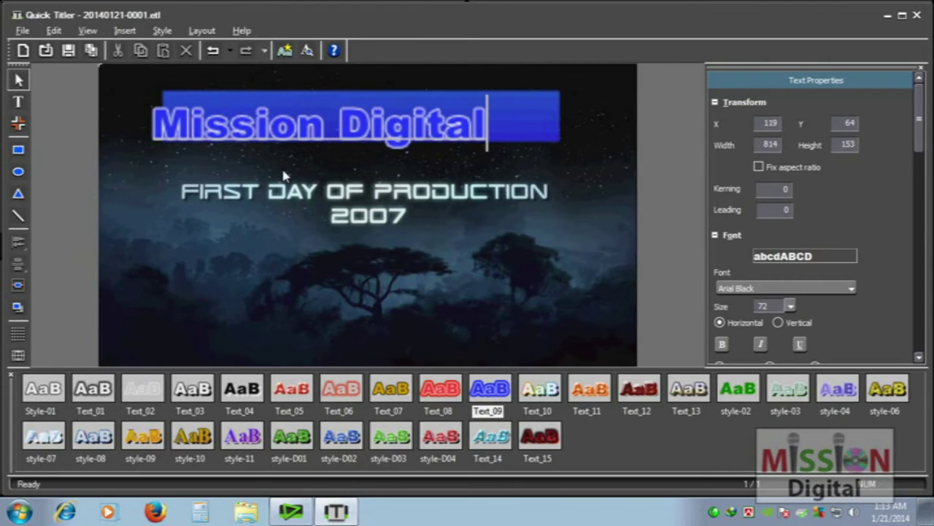
- Move the "Mission Digital" text to about X 225, Y 48 so it sits centred on the banner
click(17, 82)
click(219, 138)
drag(257, 131, 302, 123)
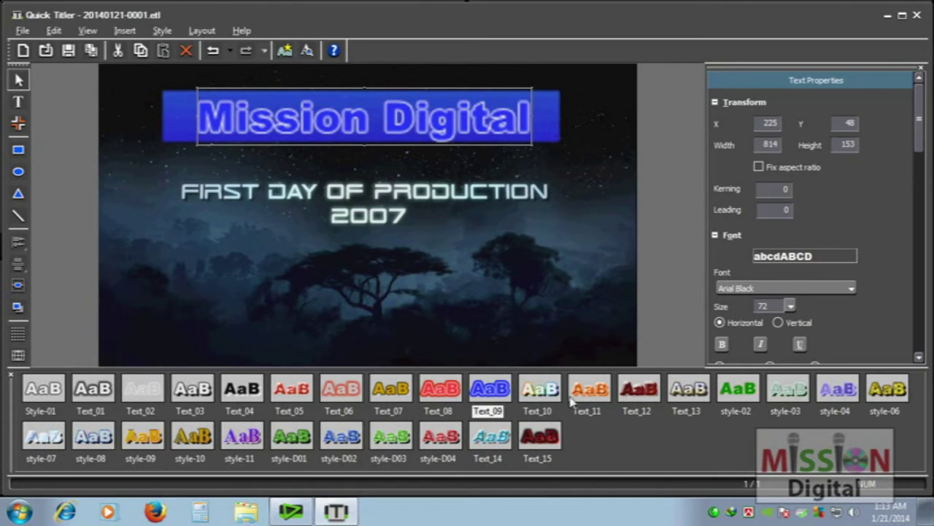
- Try several text styles on "Mission Digital", settle on Text_08, and save the title
click(636, 391)
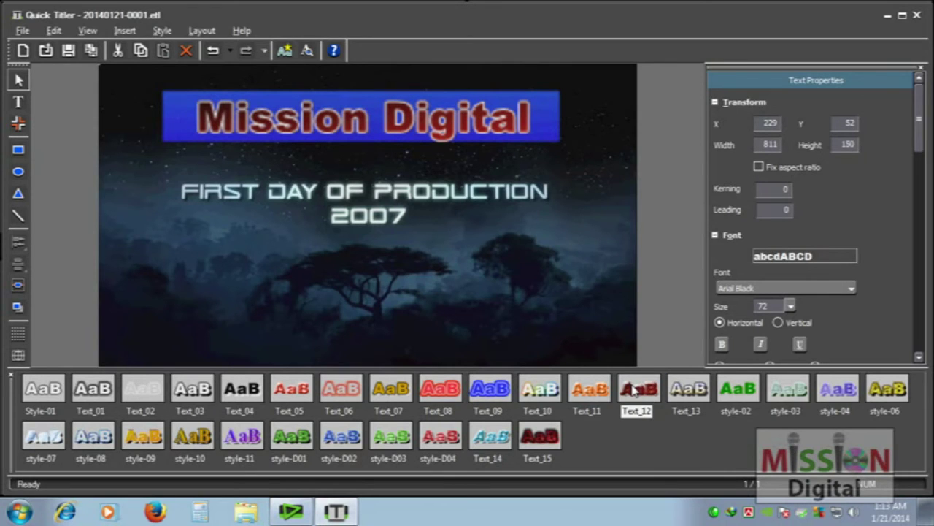
click(694, 394)
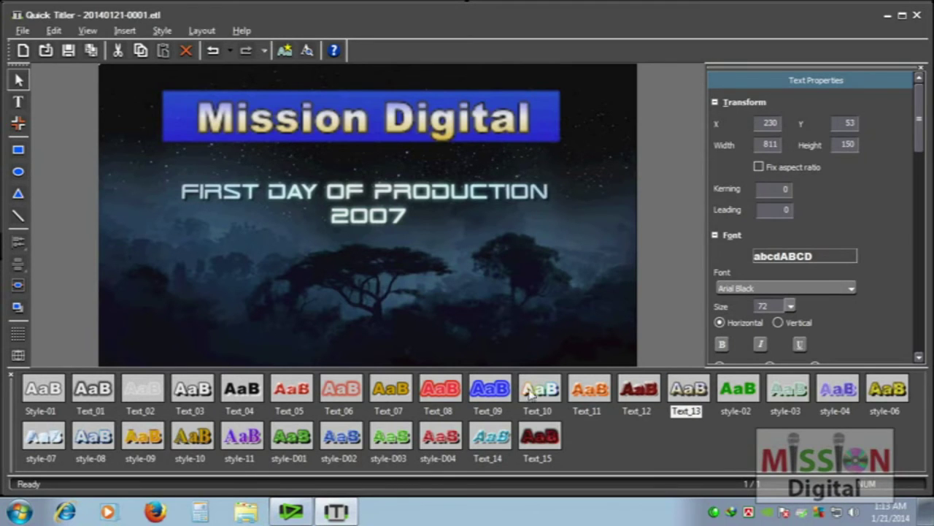
click(204, 396)
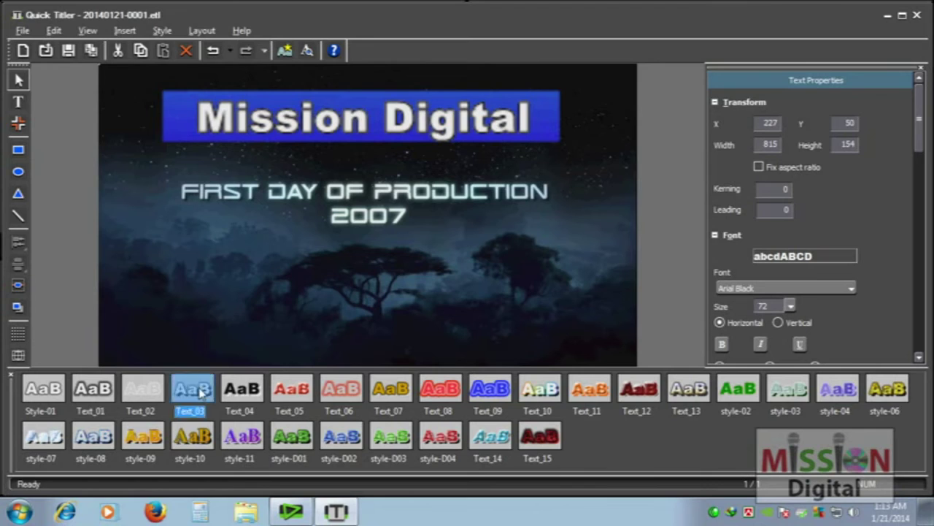
click(94, 444)
click(136, 444)
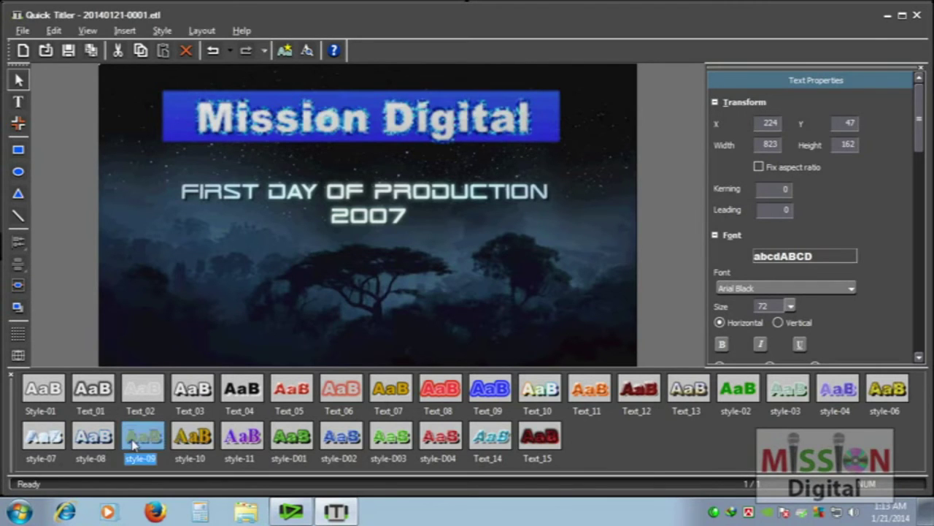
click(484, 398)
click(449, 394)
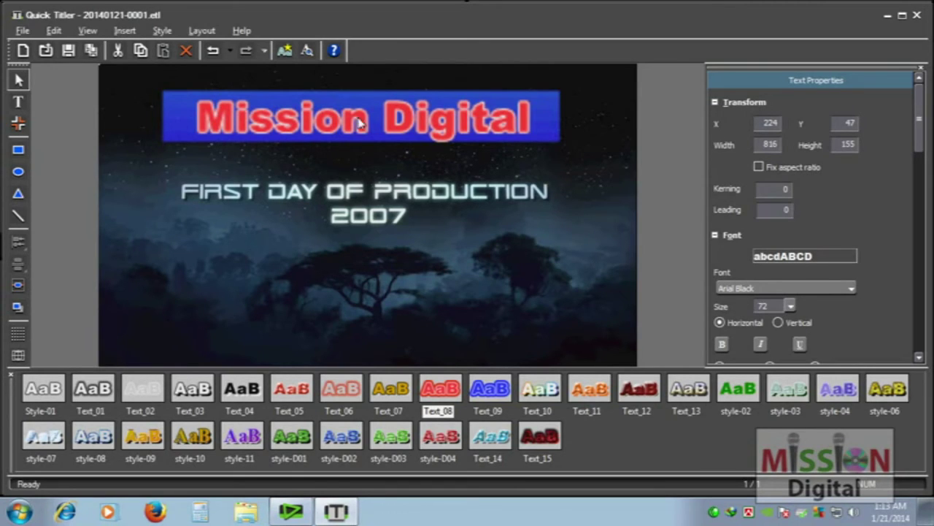
click(22, 32)
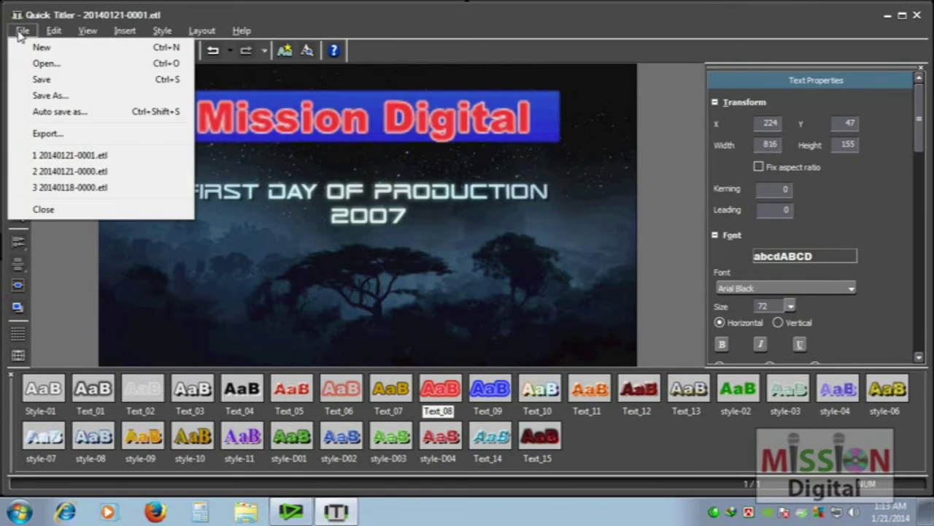
click(38, 77)
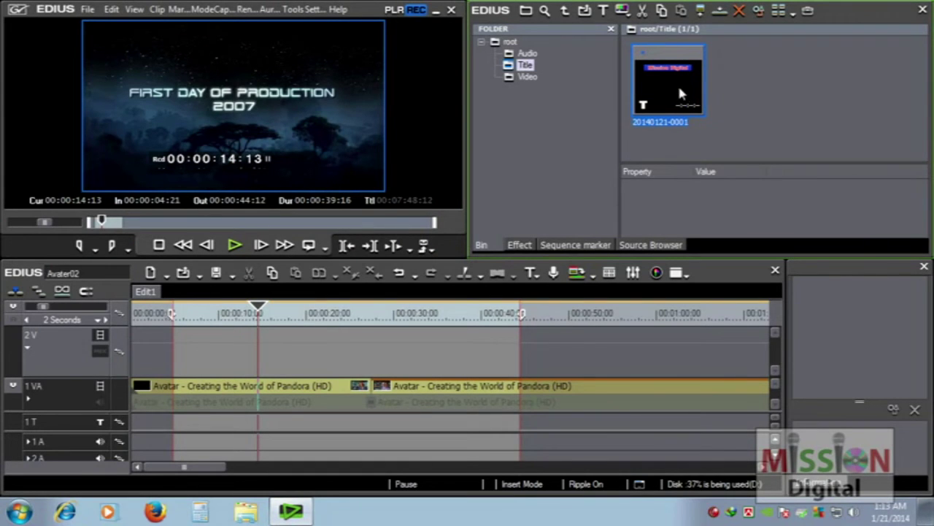
- Try the saved title on the 1 T track at 00:00:14:13 and remove it after playback
drag(667, 75, 263, 429)
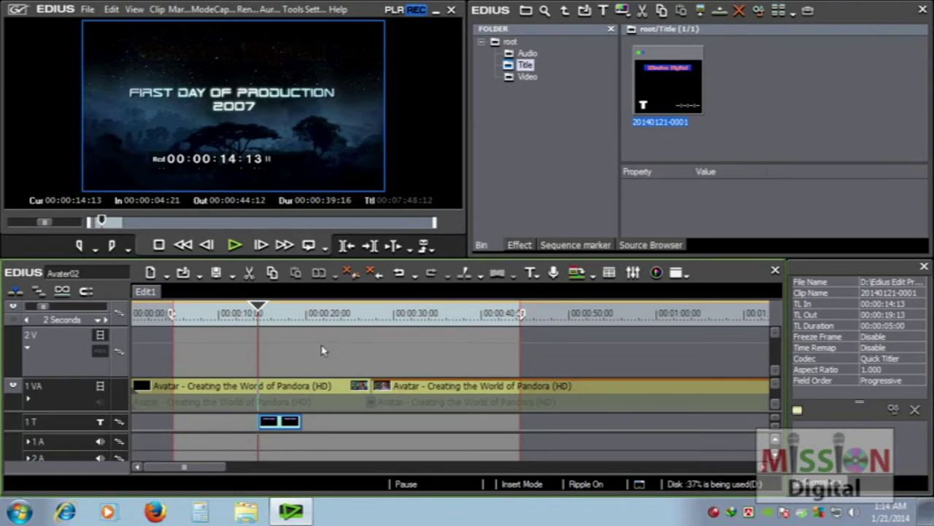
click(285, 338)
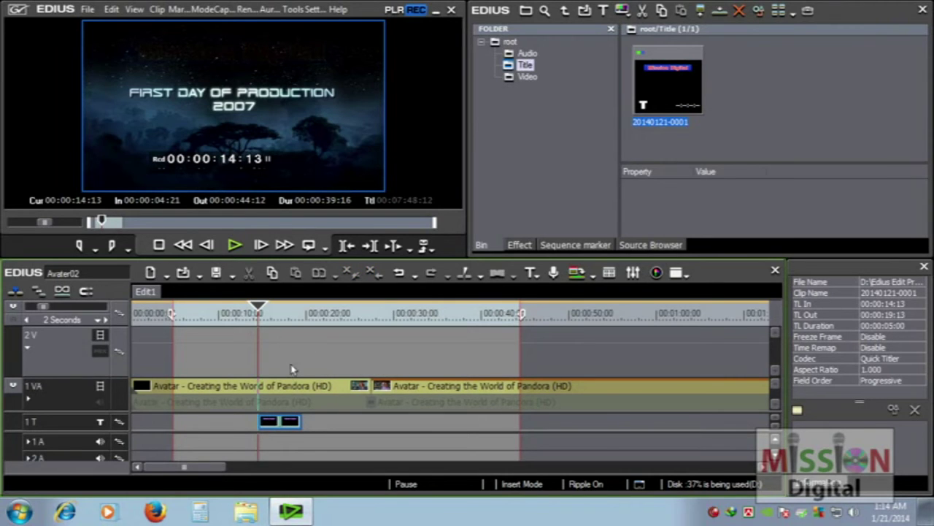
key(space)
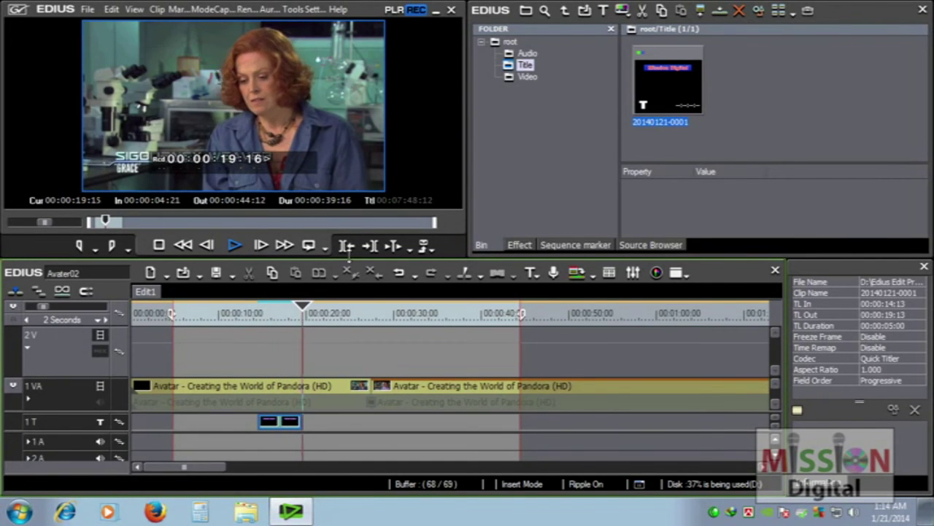
key(space)
key(Delete)
- Try the title on the 2 V track at 00:00:20:03 and remove it after playback
drag(684, 99, 297, 327)
key(space)
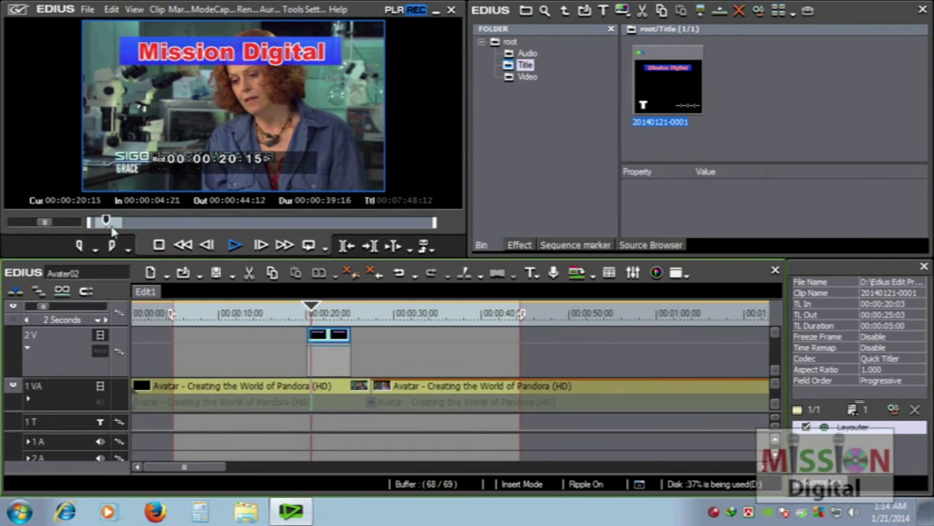
key(space)
key(Delete)
- Place the title on the 1 T track at 00:00:21:10 and play the timeline through it
drag(675, 93, 337, 422)
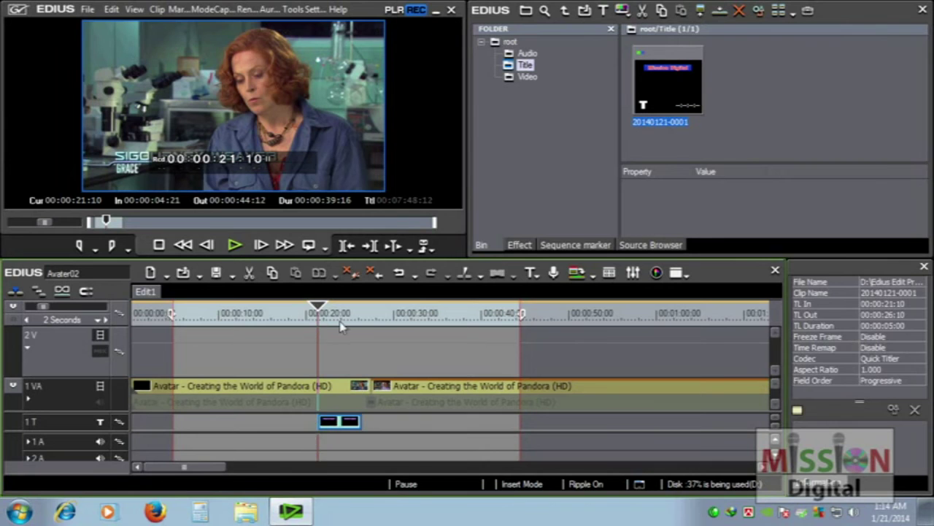
key(space)
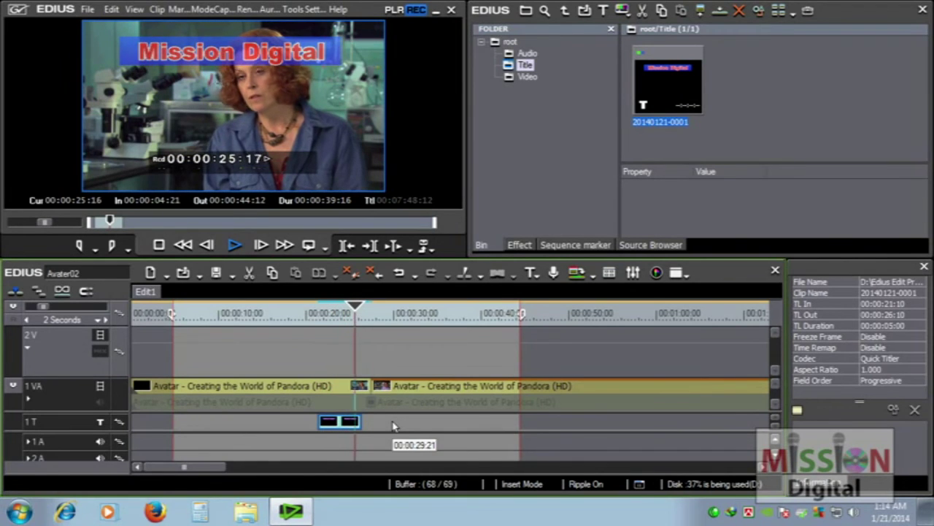
key(space)
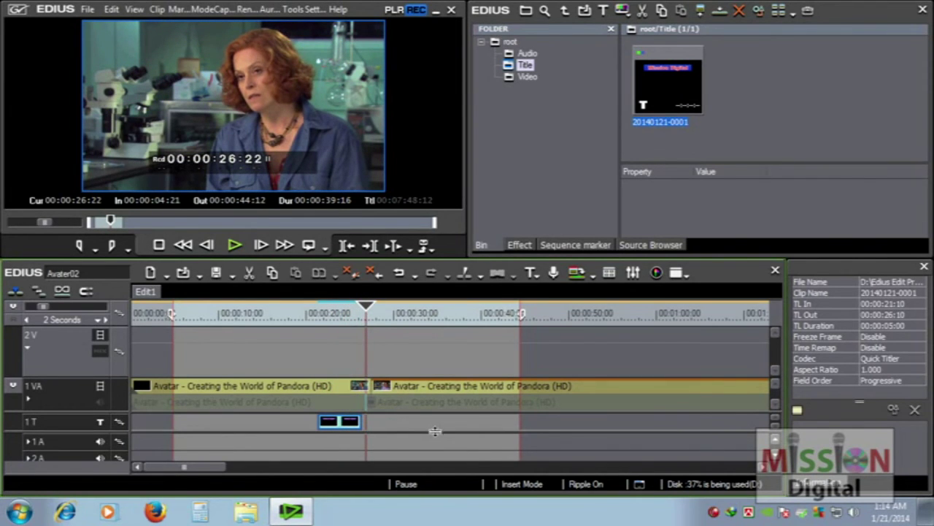
- Replay the title on the 1 T track from 00:00:20:13
click(312, 319)
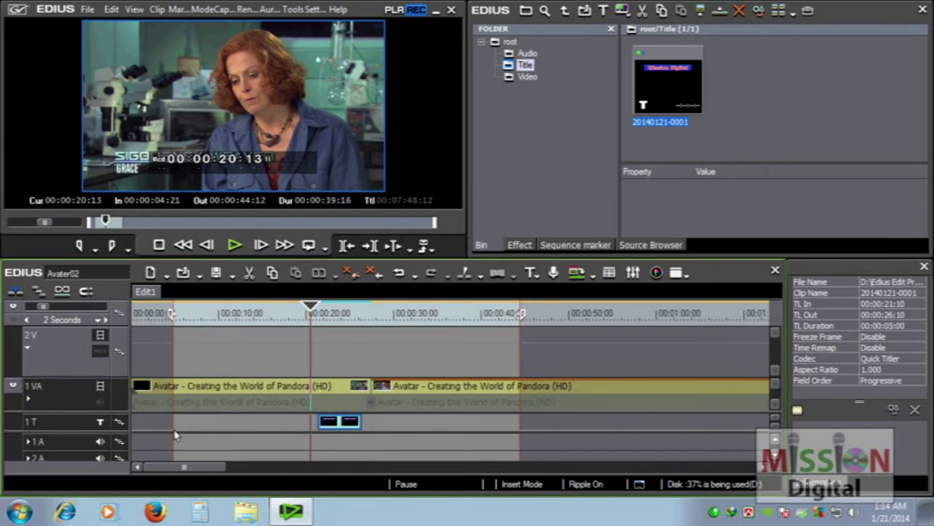
key(space)
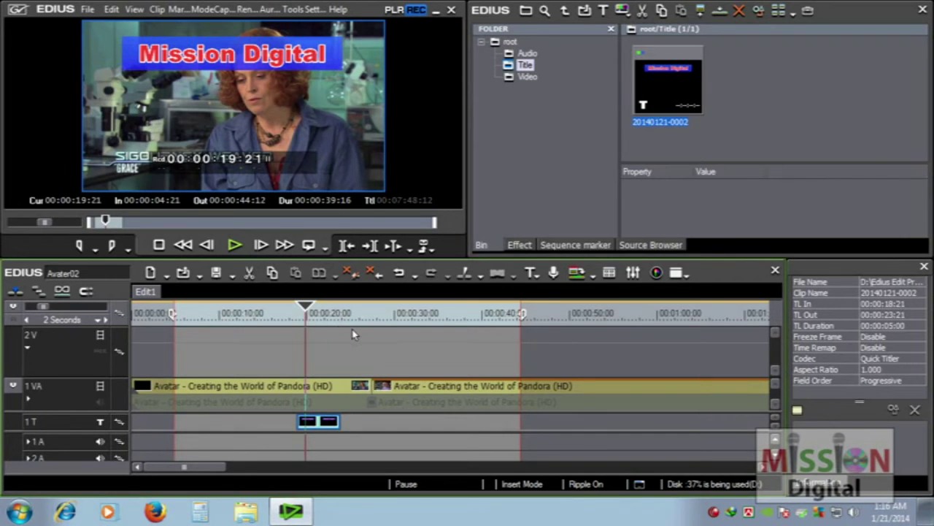
click(357, 336)
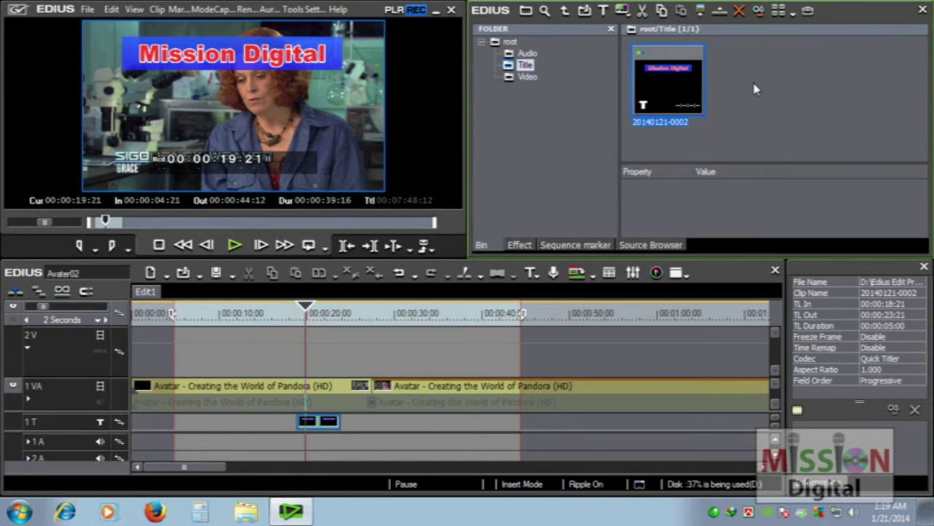
double_click(666, 83)
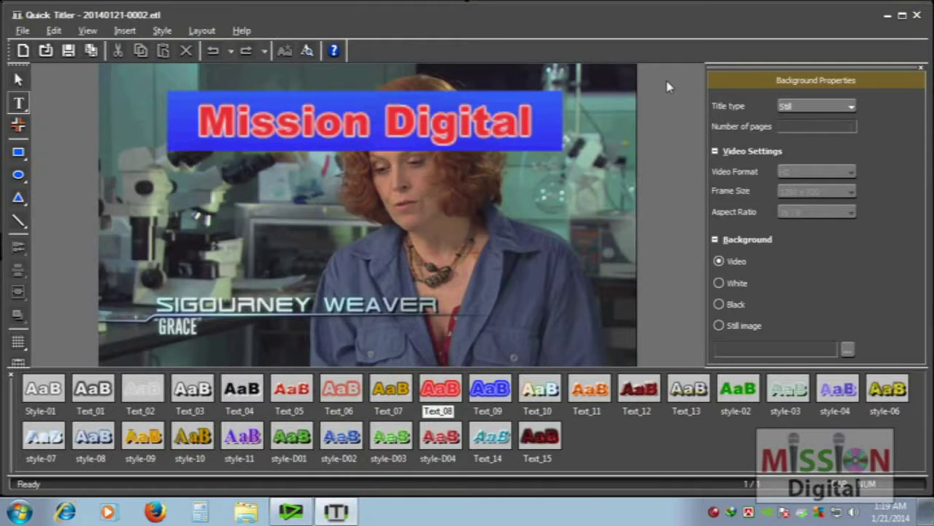
key(Escape)
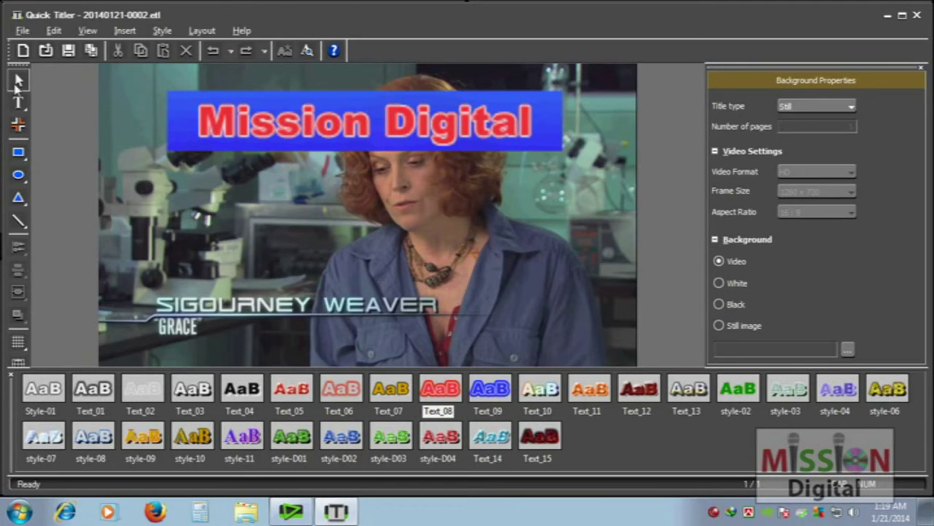
click(261, 139)
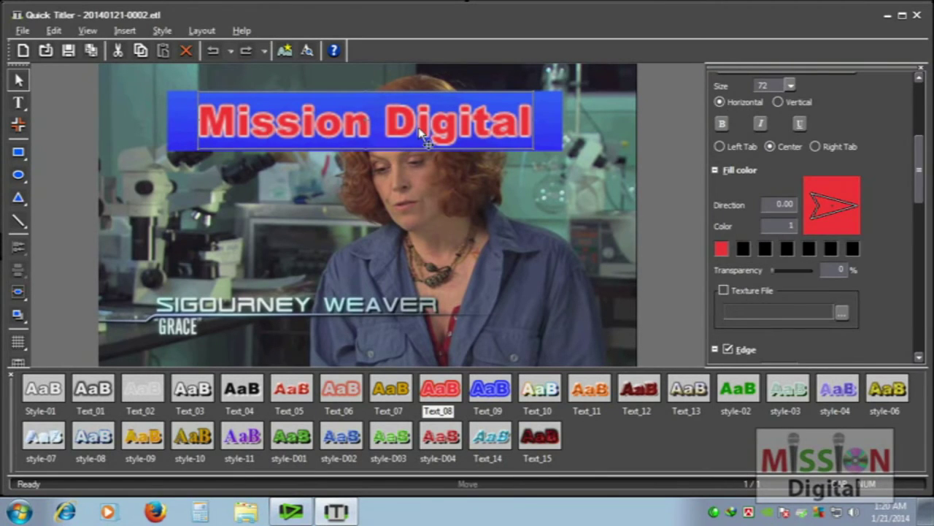
- Adjust the spacing of the "Mission Digital" text, setting its leading to -24
drag(922, 184, 926, 115)
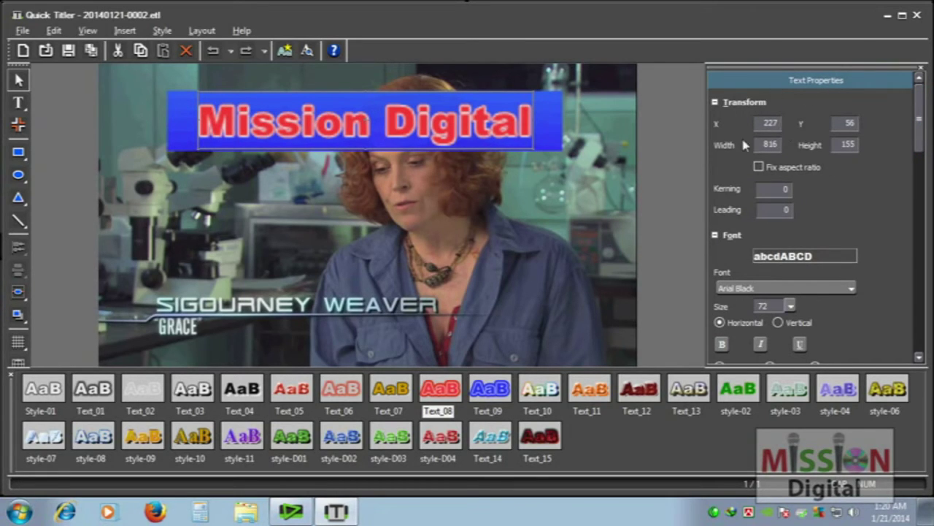
drag(778, 126, 771, 158)
mouse_move(923, 155)
mouse_down()
mouse_move(917, 173)
mouse_move(918, 163)
mouse_up()
mouse_move(783, 111)
mouse_down()
mouse_move(778, 90)
mouse_move(775, 110)
mouse_up()
drag(779, 126, 789, 156)
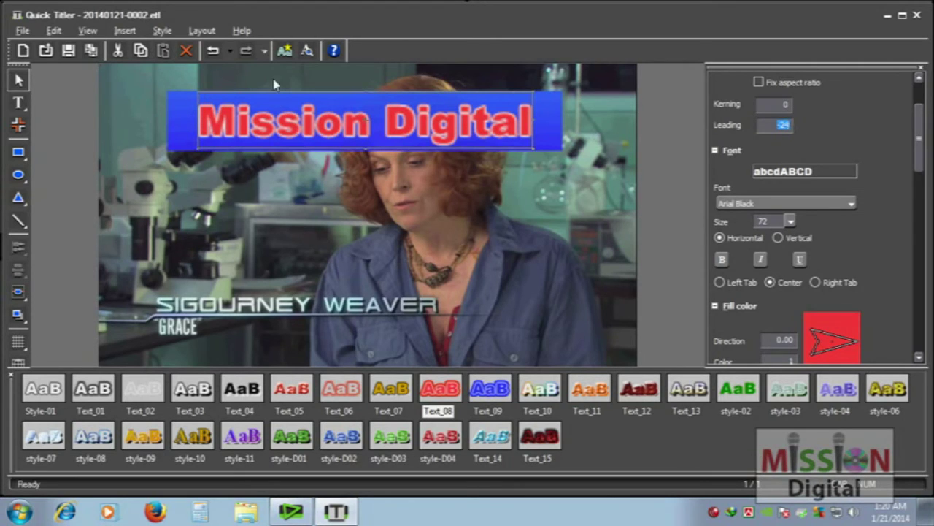
- Add a second line reading "Video" below "Mission Digital" in the title text
click(534, 135)
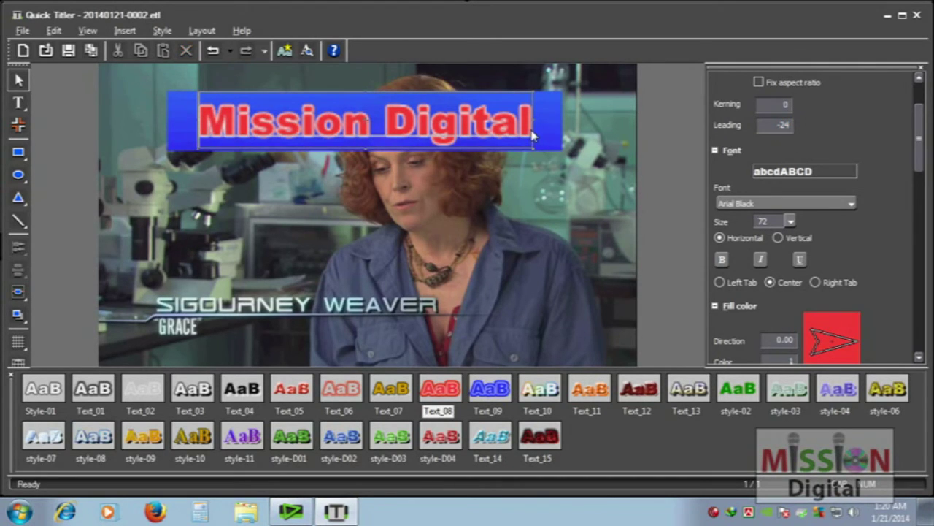
key(Return)
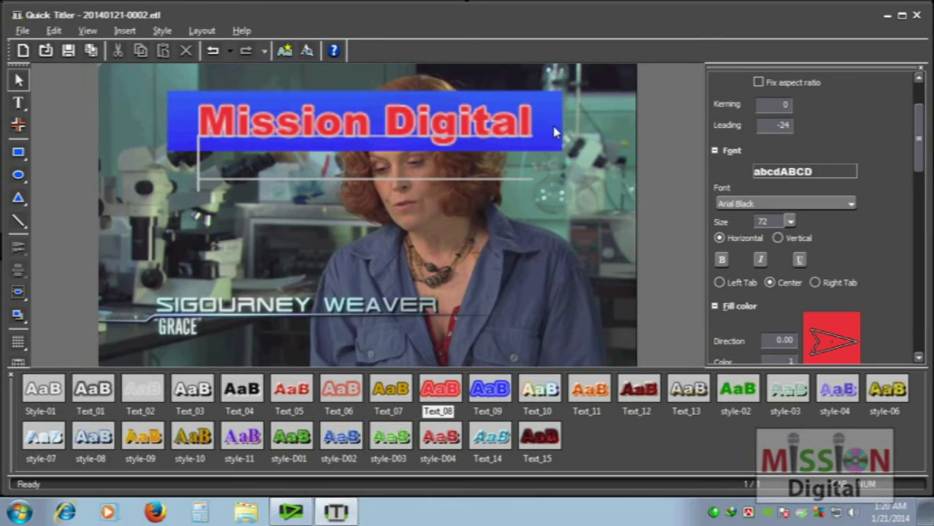
text(vIDO)
key(BackSpace)
key(BackSpace)
key(BackSpace)
key(BackSpace)
text(Video)
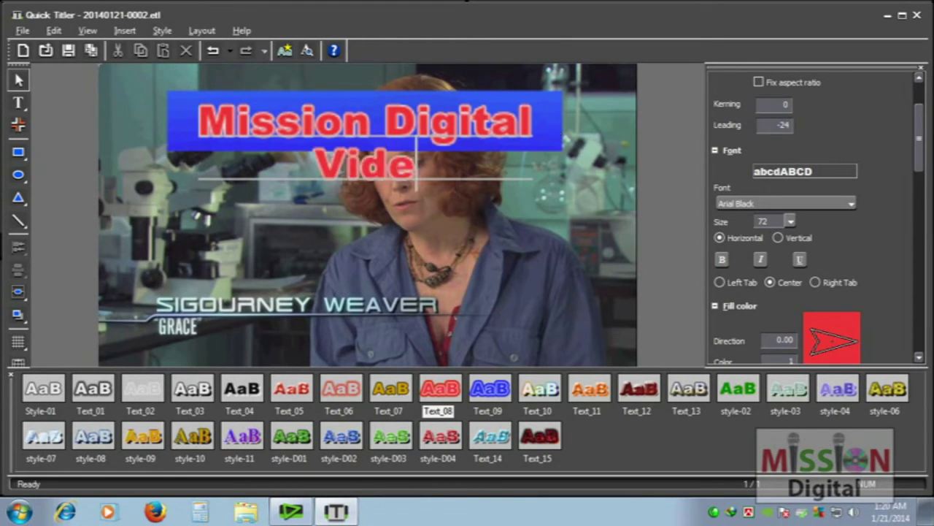
click(42, 109)
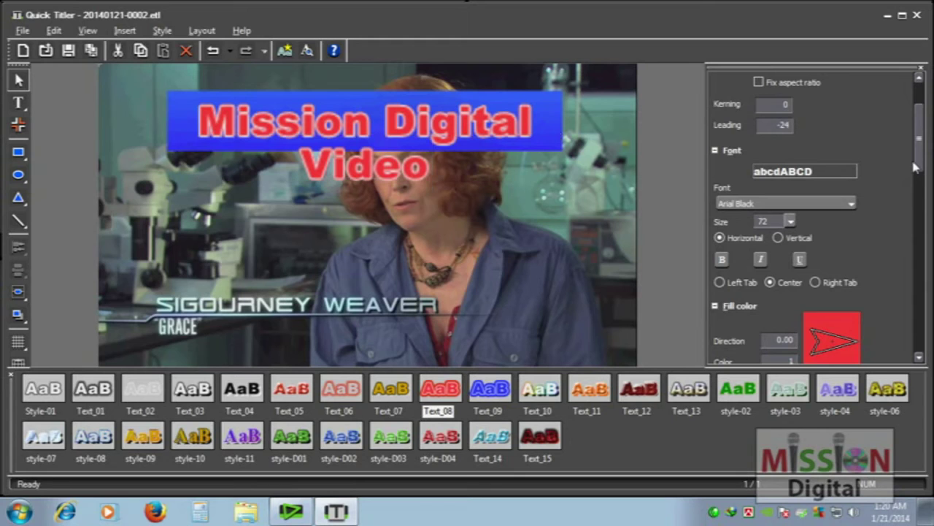
- Adjust the line spacing of the two-line title text, setting its leading to 14
click(794, 122)
key(Up)
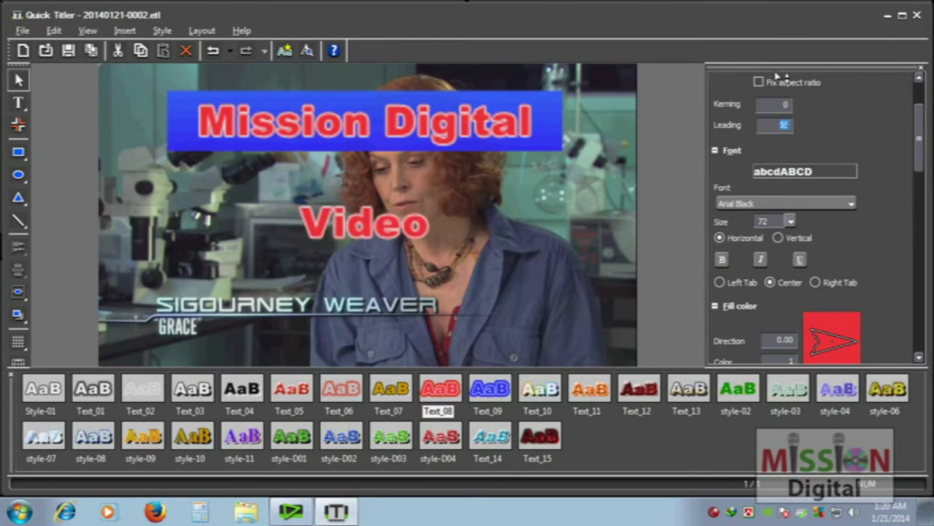
key(Down)
key(Up)
key(Down)
key(Down)
key(Down)
key(Down)
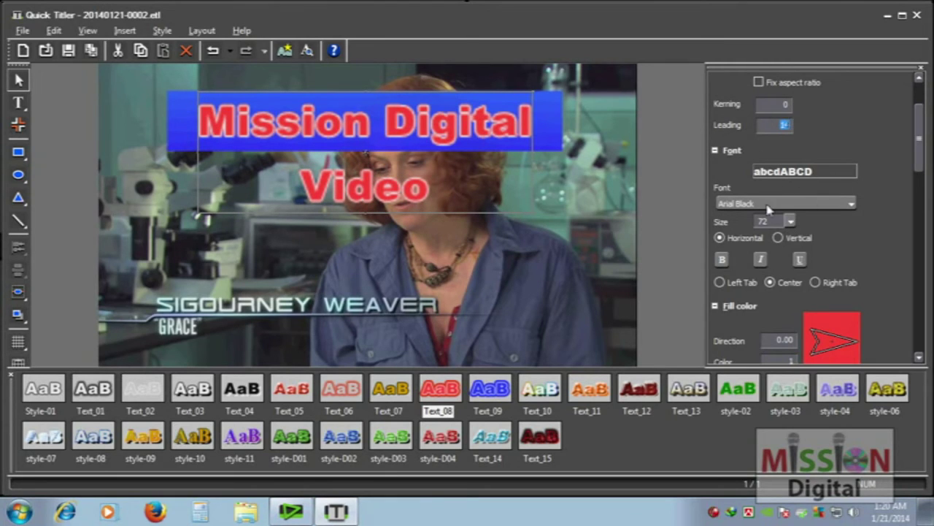
- Change the title text's font to Arizonia at size 100 and reposition the text over the blue banner
click(829, 203)
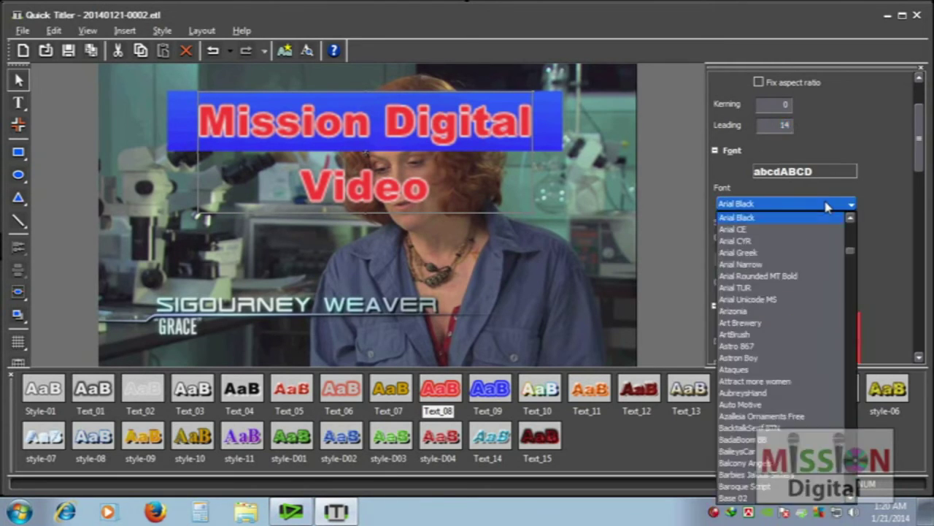
click(771, 316)
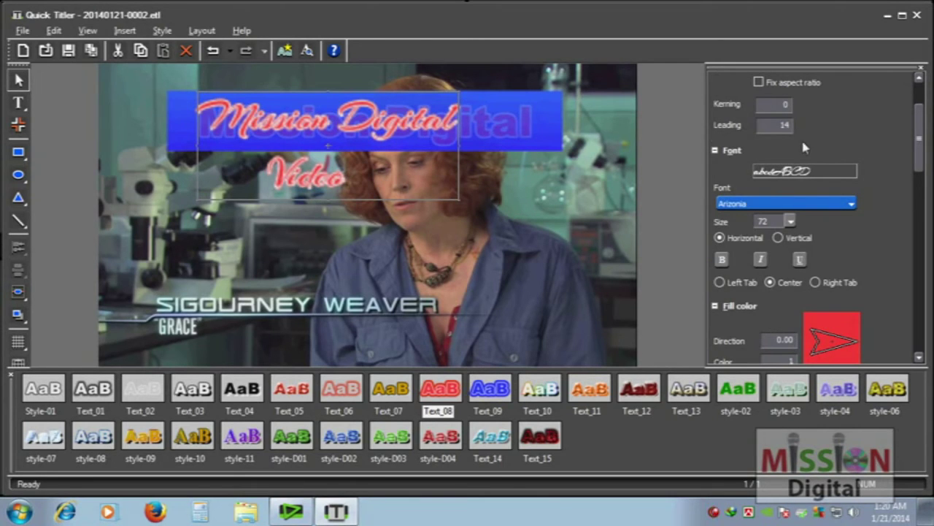
click(789, 221)
click(791, 222)
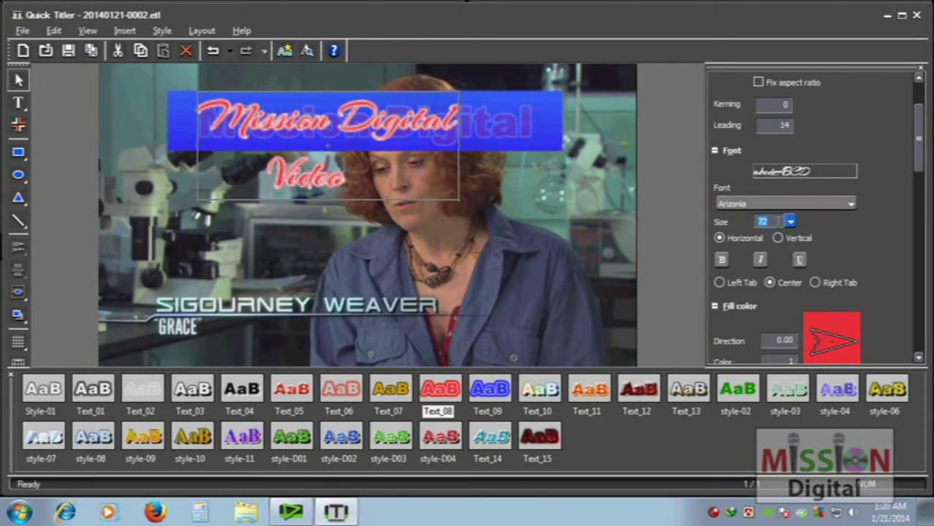
text(100)
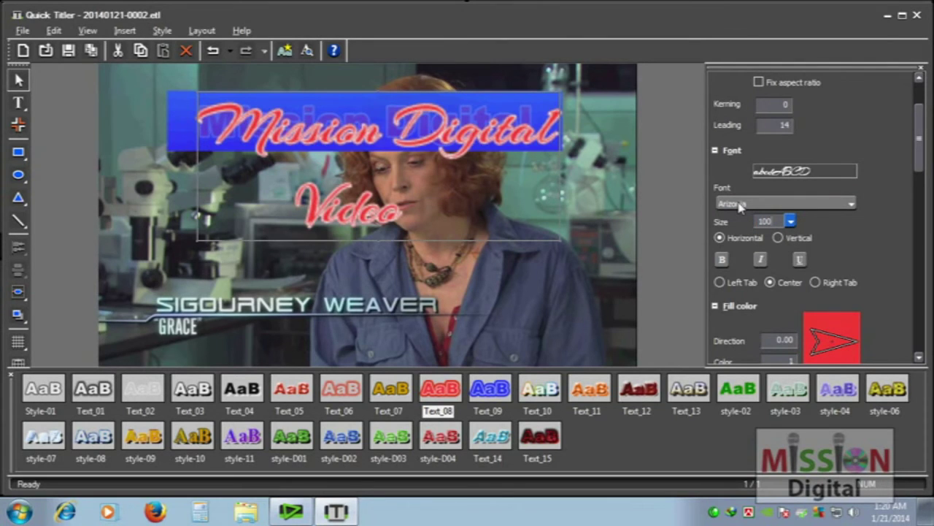
drag(437, 150, 430, 144)
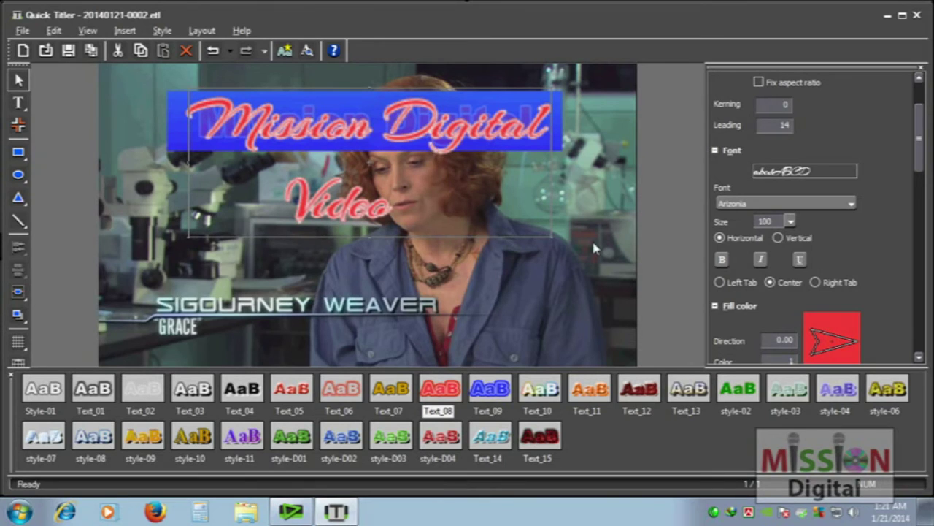
- Try vertical orientation and left and right alignment on the title text, then restore horizontal orientation and center alignment
click(778, 238)
click(730, 239)
click(719, 283)
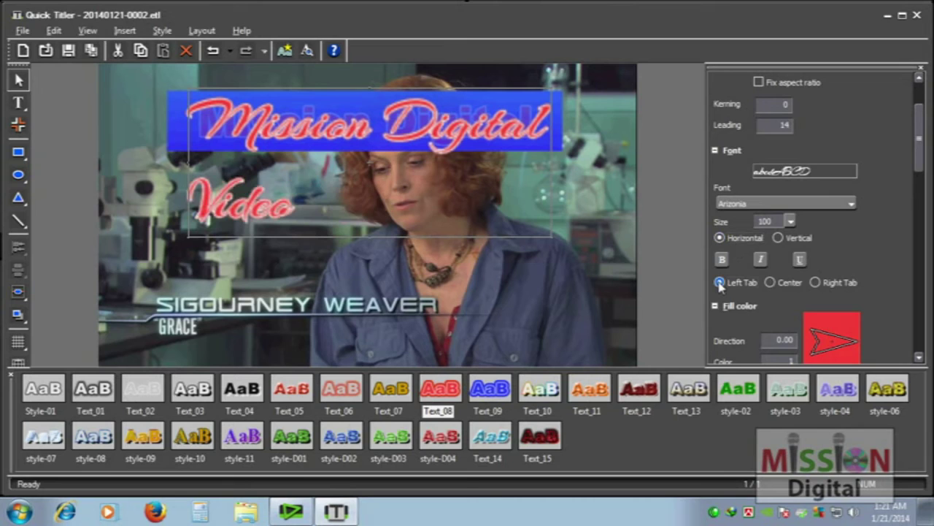
click(770, 283)
click(815, 283)
click(770, 284)
- Set the first fill color of the title text to dark blue
drag(923, 164, 921, 195)
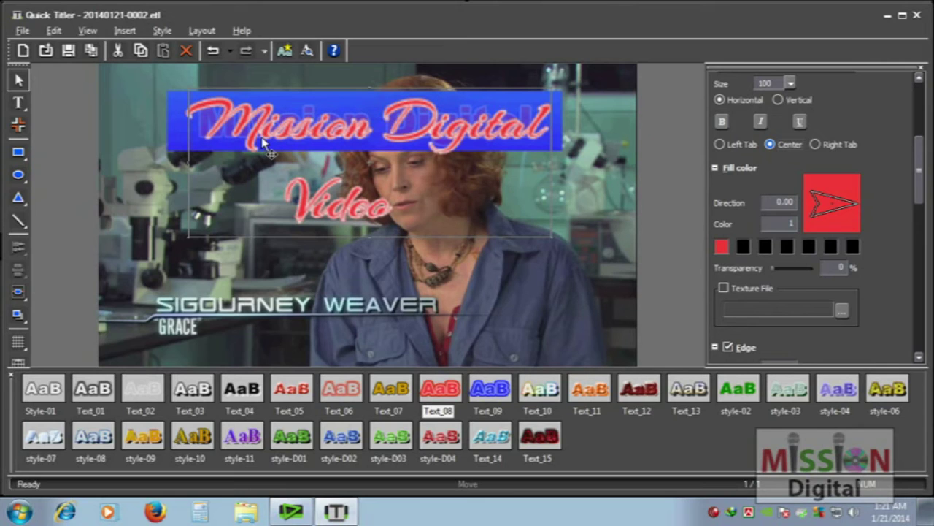
click(721, 246)
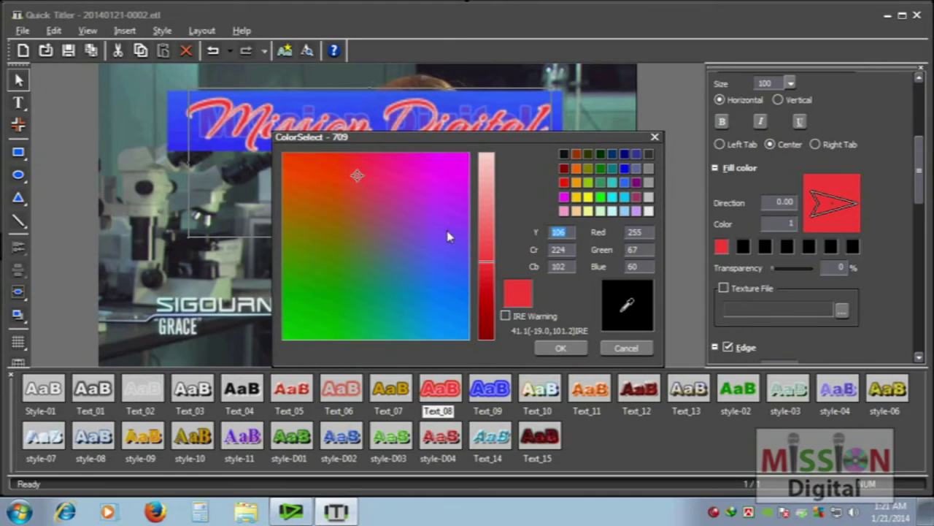
drag(490, 273, 490, 340)
click(444, 268)
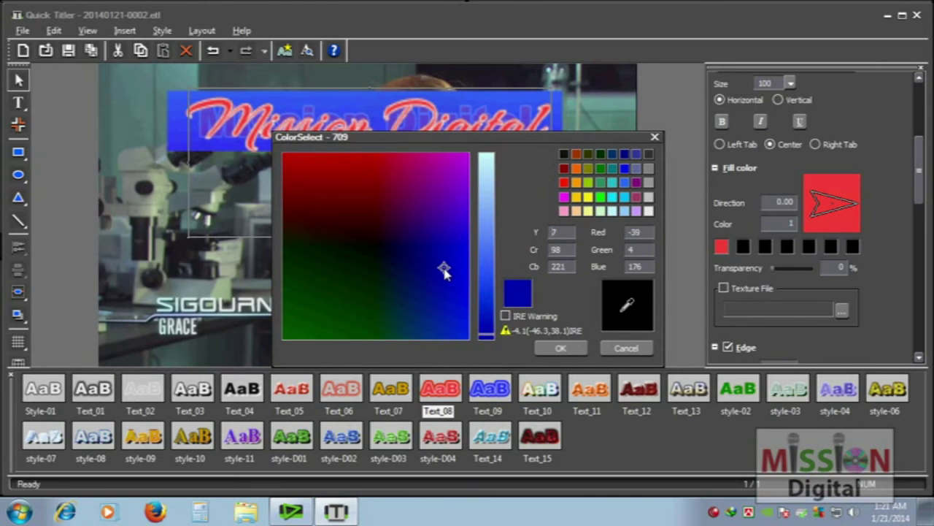
click(562, 349)
- Set the first fill color of the title text to yellow
click(719, 248)
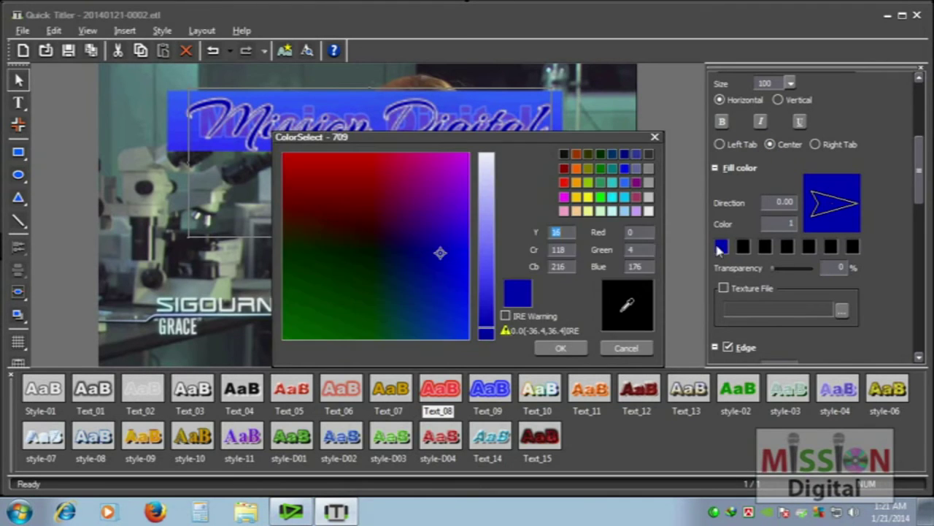
click(579, 199)
drag(431, 212, 193, 135)
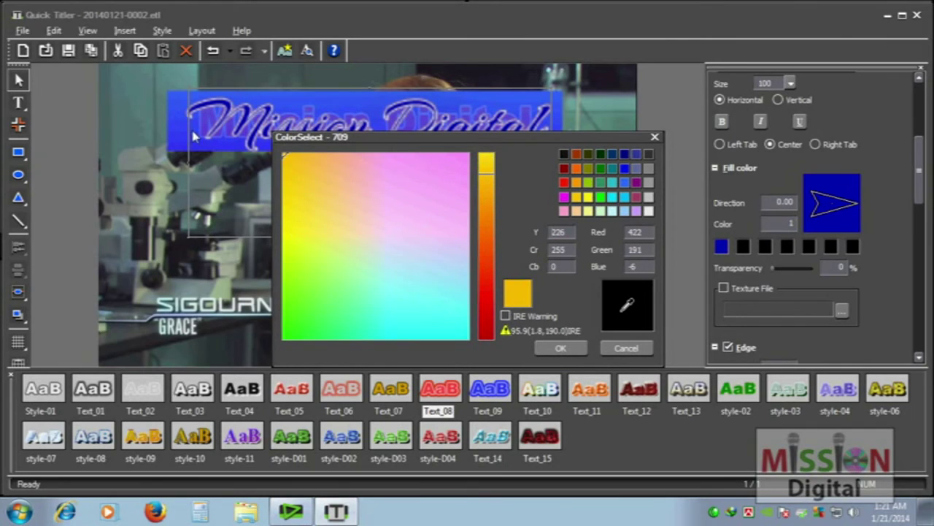
click(493, 196)
click(561, 348)
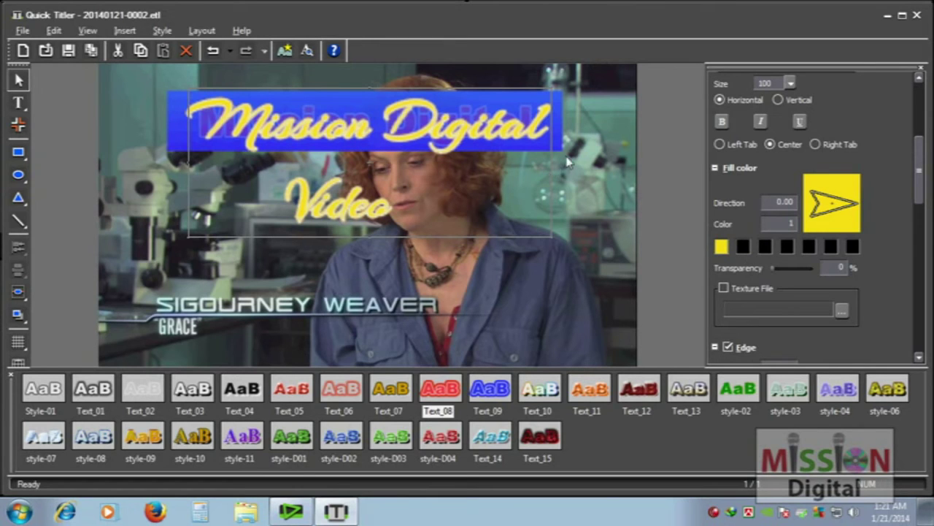
- Give the text a two-color gradient fill with rust brown as the second color and a direction of 270.00
double_click(742, 247)
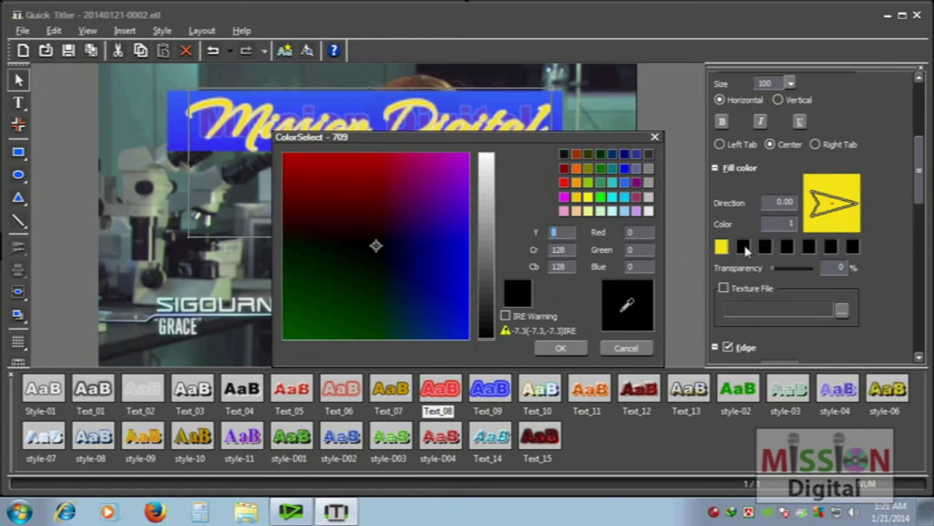
click(577, 155)
click(561, 349)
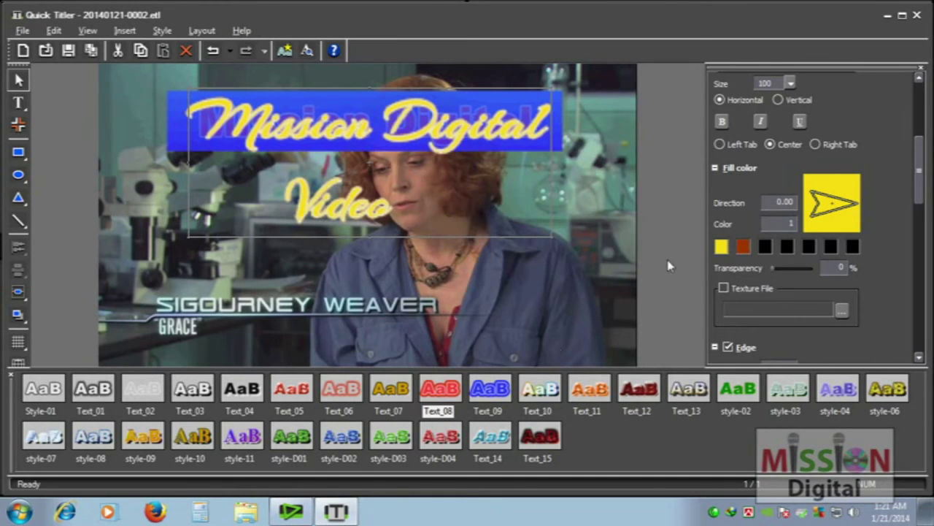
drag(777, 272, 723, 271)
drag(857, 208, 882, 219)
click(792, 220)
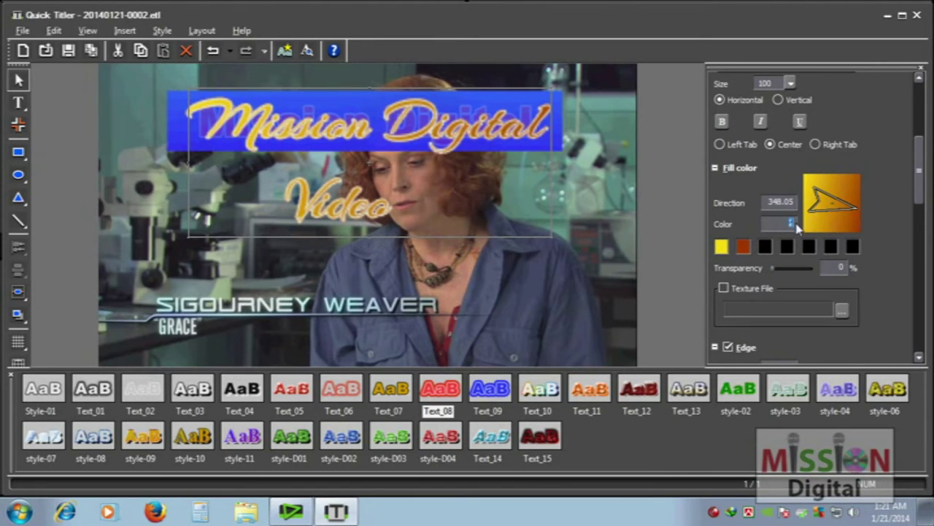
drag(854, 211, 838, 227)
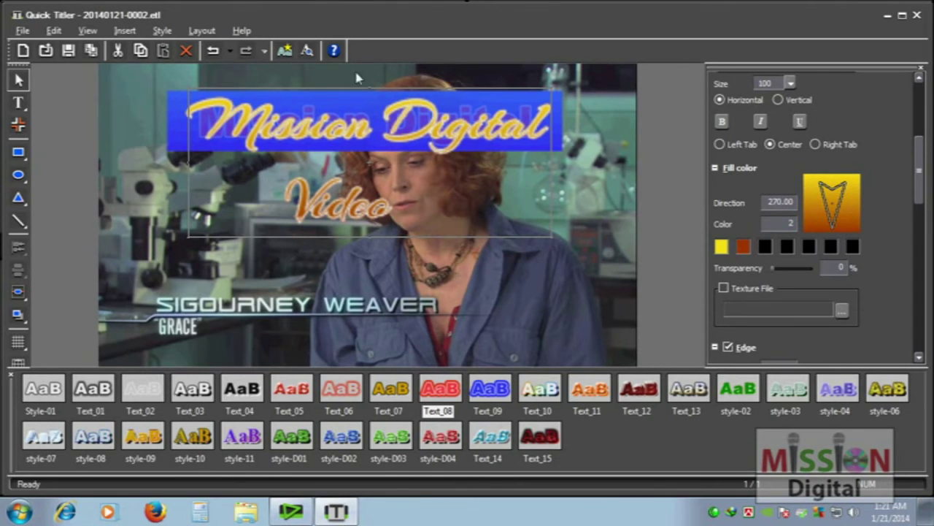
- Set the fill to 4 colors, make the third color red, and turn the gradient direction to 223.60
click(793, 222)
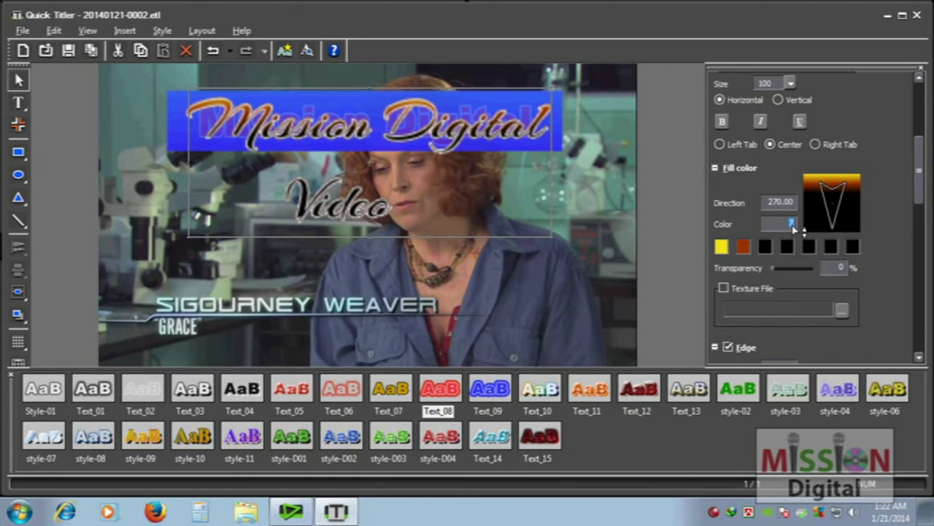
text(4)
double_click(764, 247)
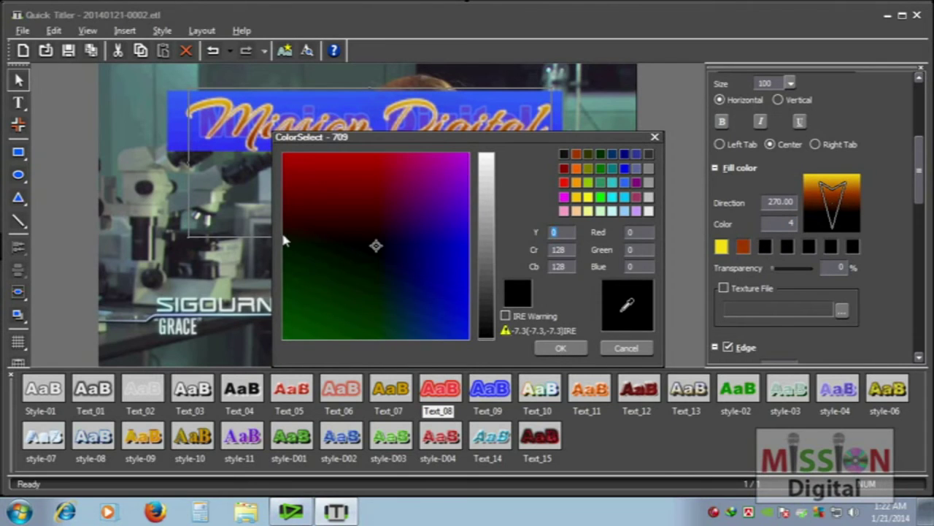
click(556, 349)
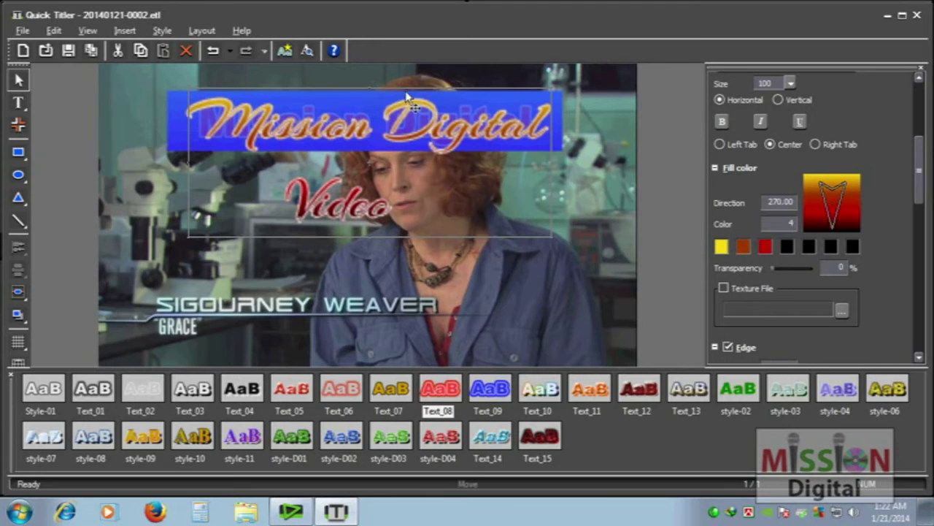
drag(844, 216, 819, 223)
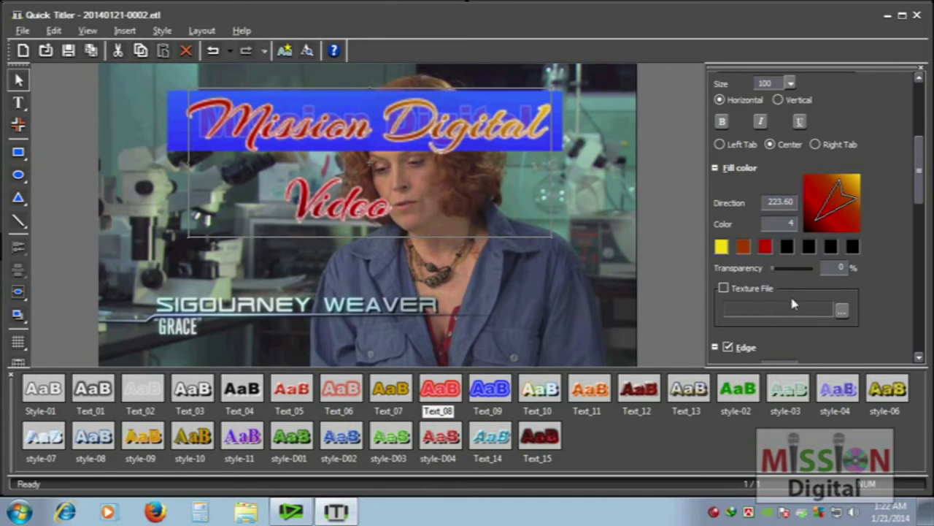
- Try Chrysanthemum.jpg from the Sample Pictures folder as the text's fill texture, and turn the texture off again
drag(772, 268, 728, 299)
click(723, 287)
click(842, 311)
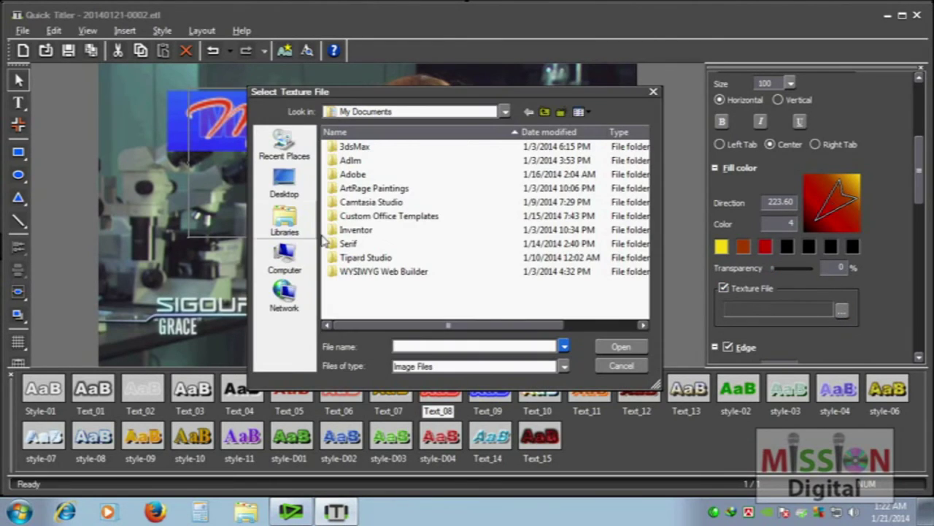
click(286, 184)
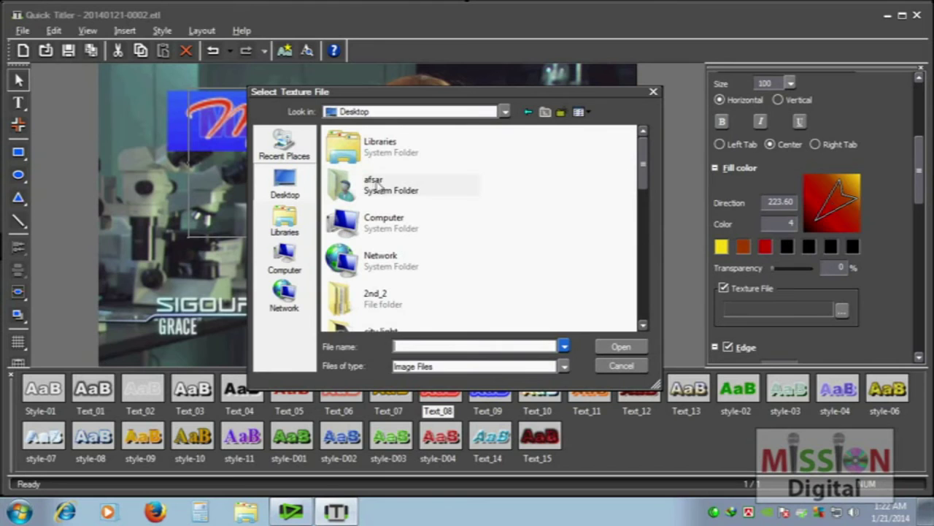
click(293, 228)
double_click(400, 192)
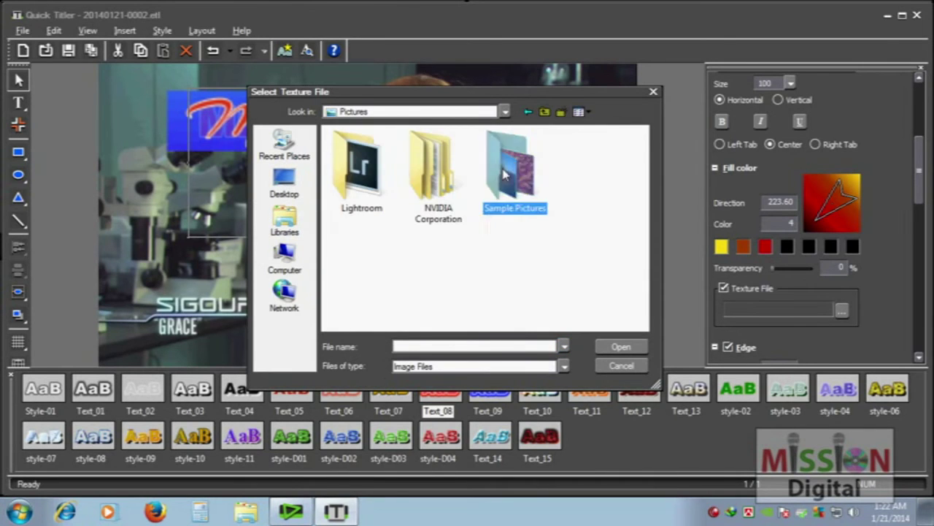
double_click(511, 175)
double_click(361, 183)
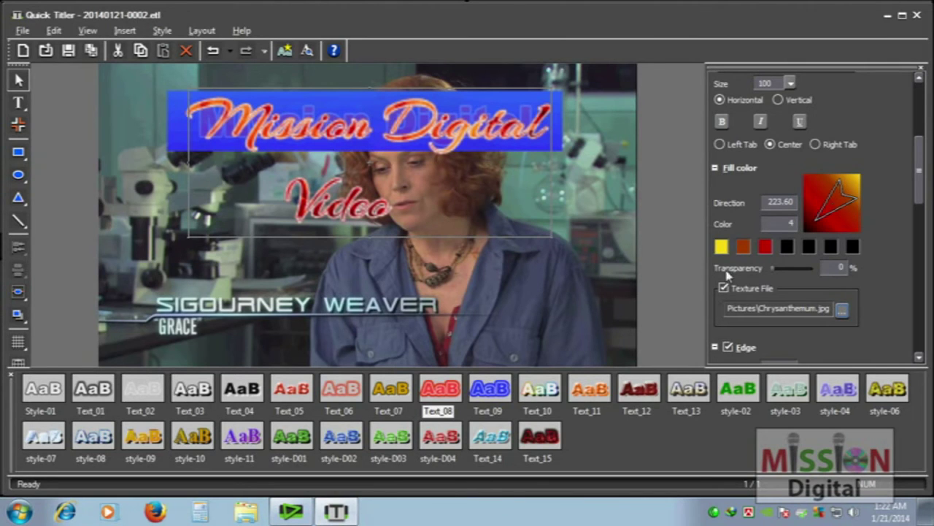
drag(921, 183, 914, 202)
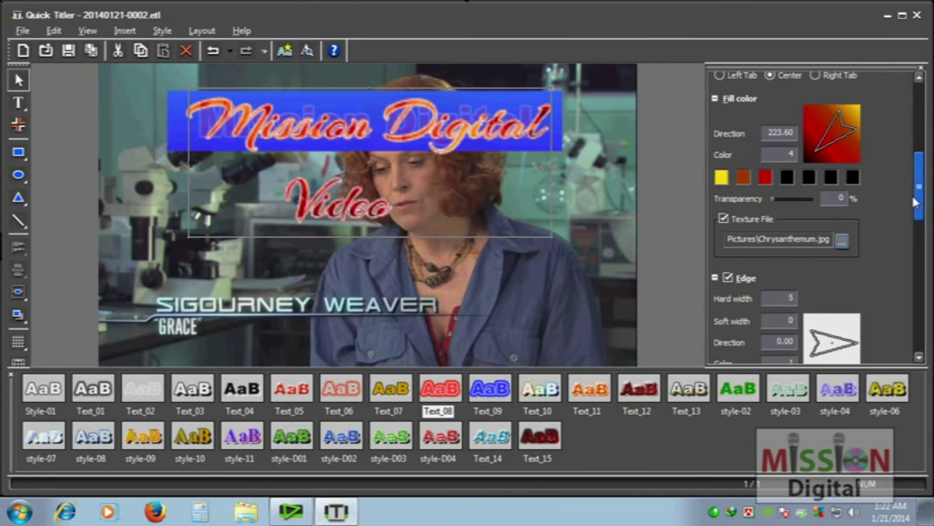
click(725, 220)
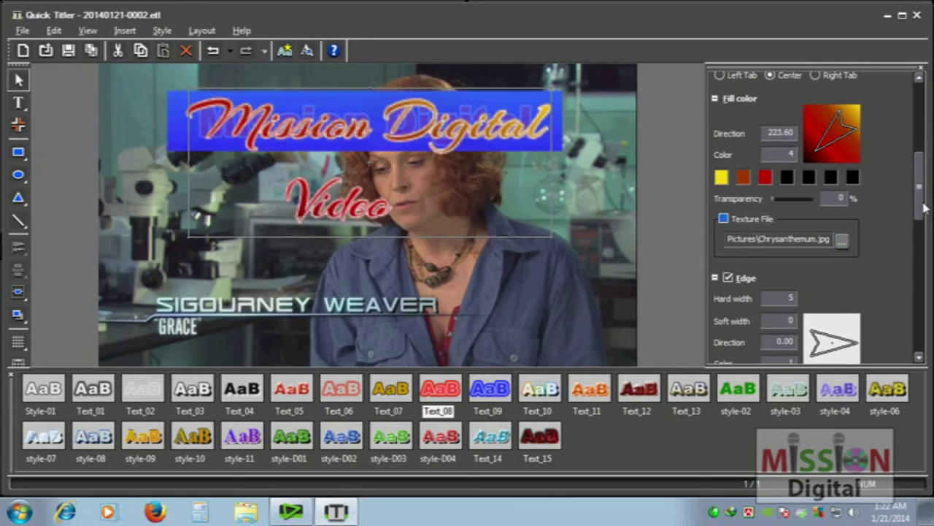
- Turn the title text's edge off to compare its look, and turn the edge back on
scroll(924, 208, down, 3)
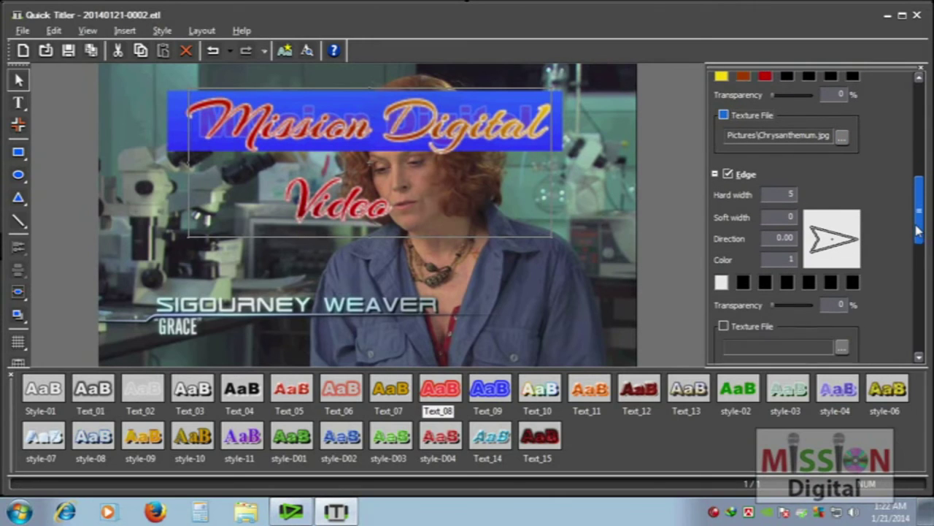
click(736, 172)
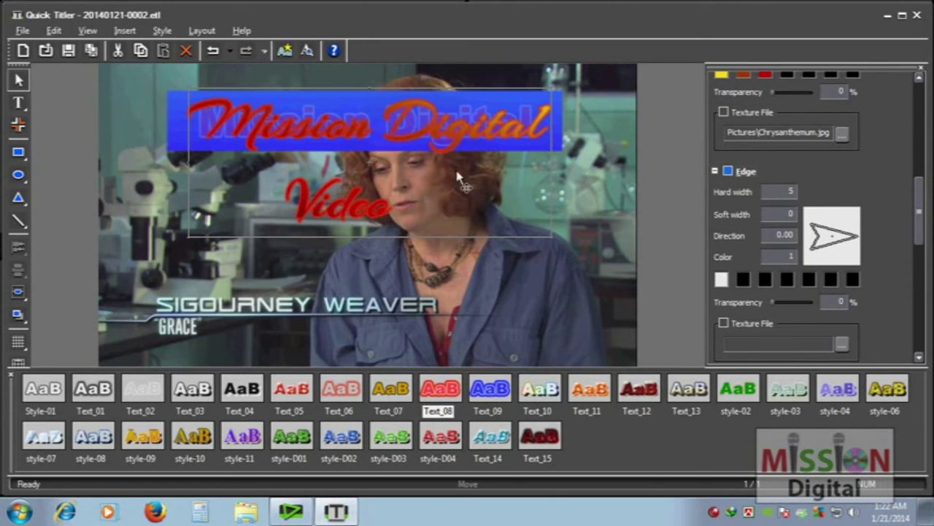
click(728, 172)
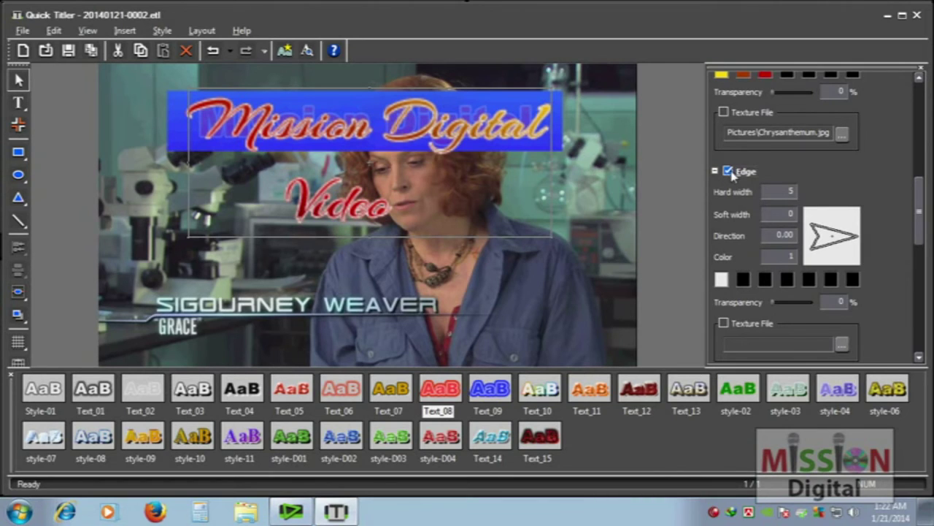
- Soften the title text's edge with a soft width of 11 and turn its gradient direction to 6.34
click(790, 212)
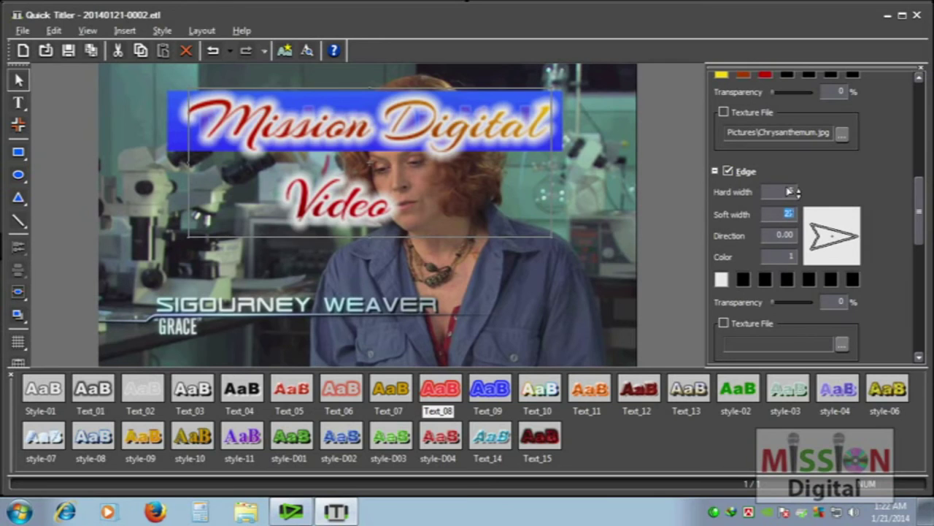
scroll(788, 208, up, 3)
click(790, 191)
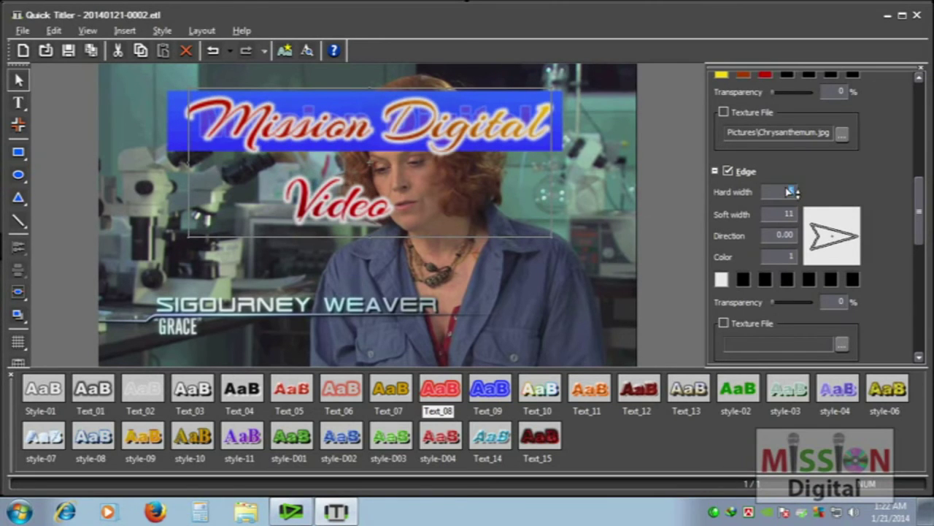
drag(849, 255, 862, 238)
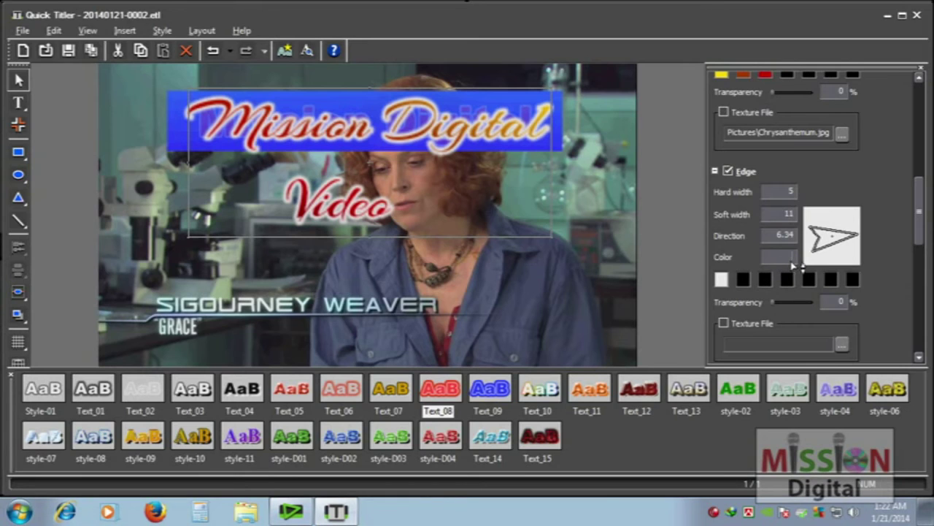
- Give the text edge 3 colors and make the second color purple
click(787, 279)
double_click(743, 280)
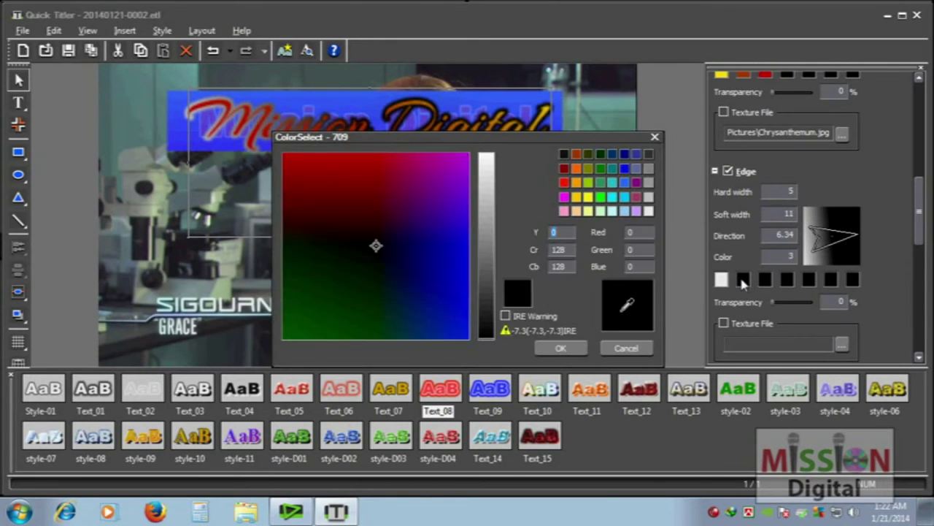
click(564, 196)
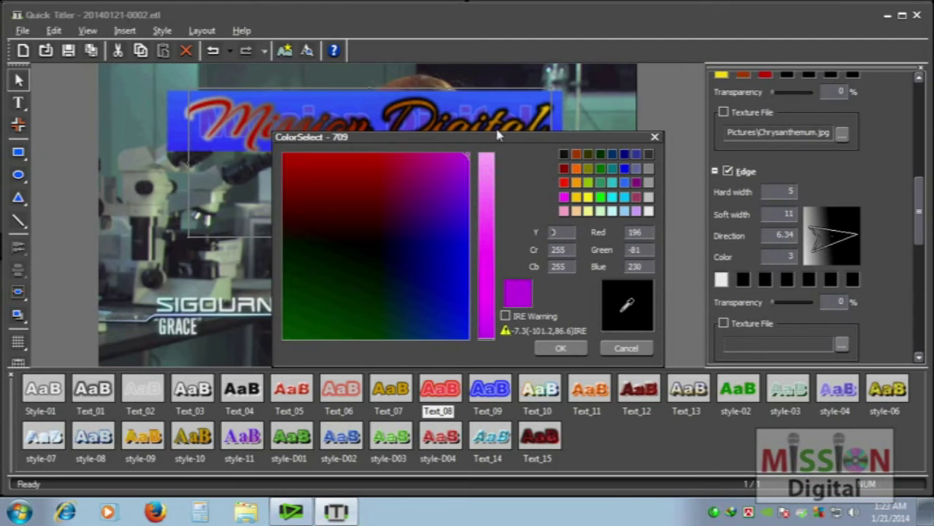
click(561, 348)
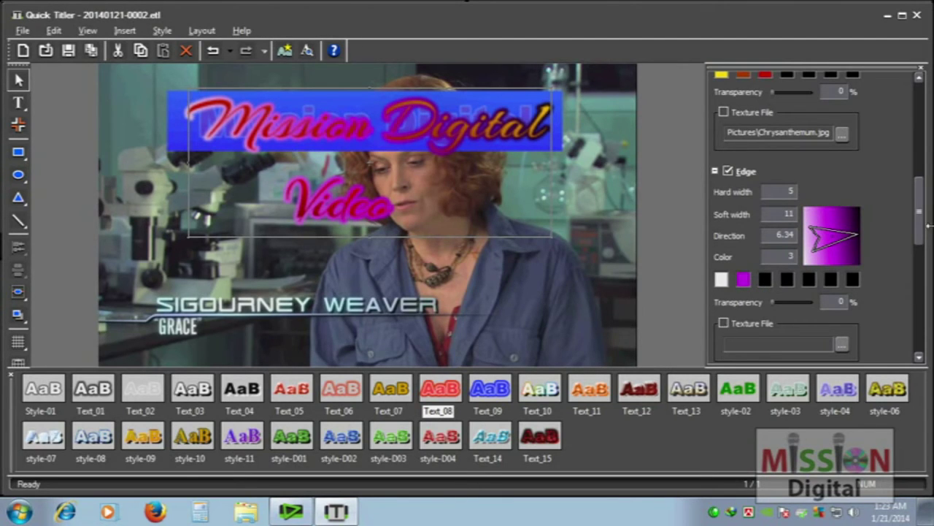
- Keep the text's shadow enabled and change its first color to a very dark navy
drag(922, 227, 922, 255)
mouse_move(772, 177)
mouse_down()
mouse_move(809, 179)
mouse_move(763, 181)
mouse_up()
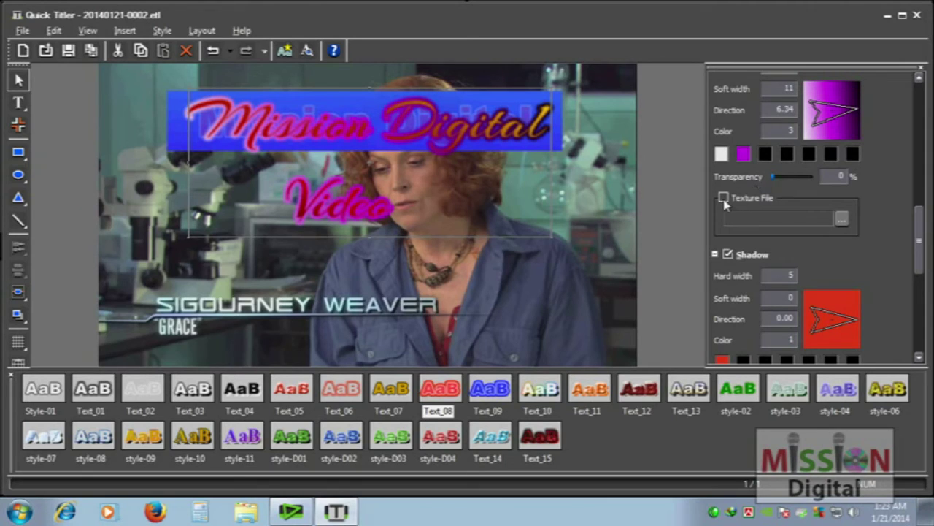
scroll(730, 201, down, 3)
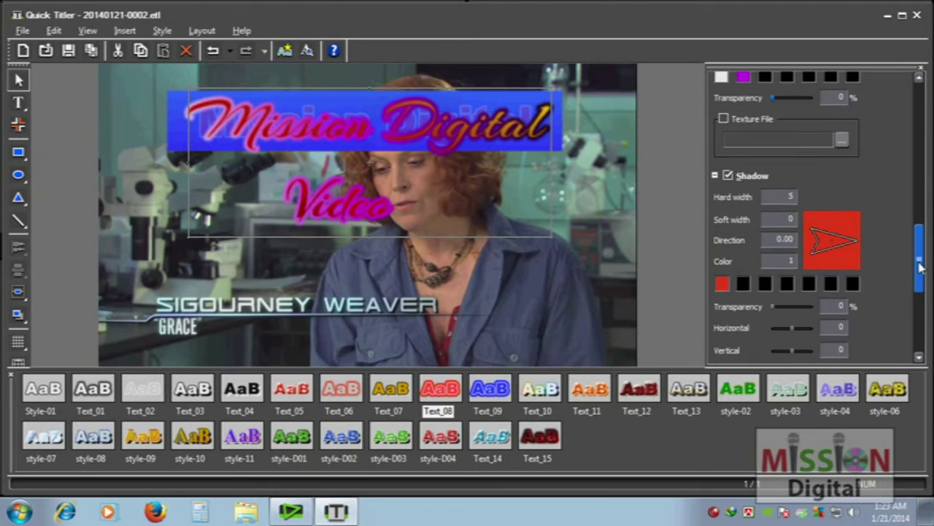
click(728, 169)
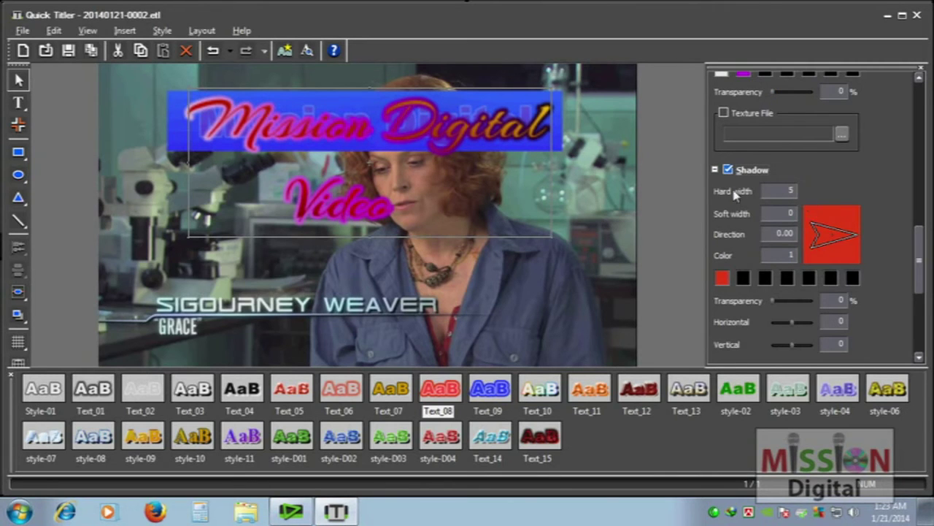
click(723, 278)
drag(487, 271, 479, 367)
drag(369, 244, 388, 245)
click(562, 348)
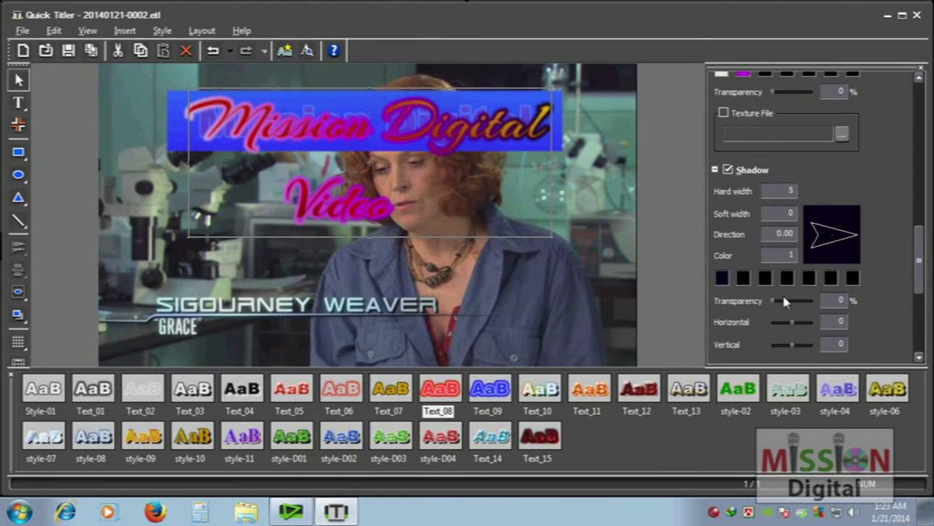
- Set the shadow's hard width to 13 and offset it 22 horizontally and 17 vertically, rotating its color direction
click(791, 189)
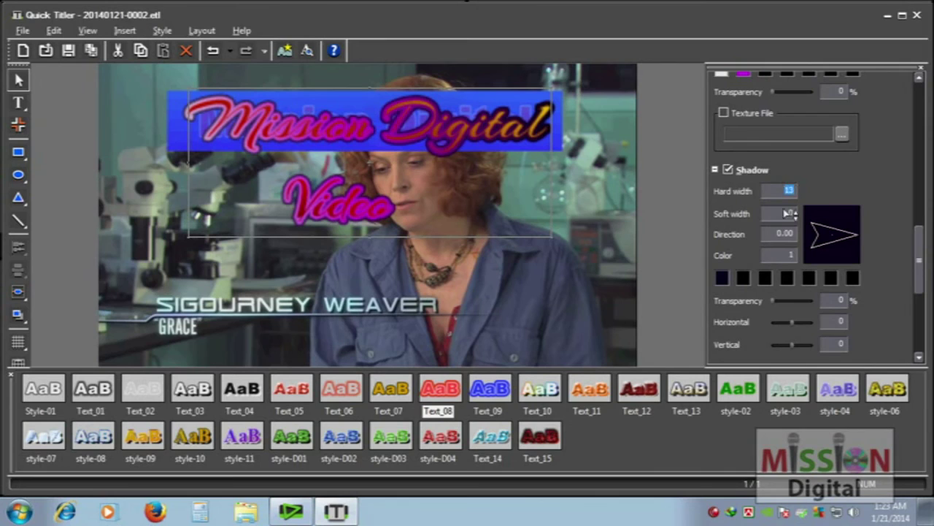
mouse_move(843, 242)
mouse_down()
mouse_move(854, 246)
mouse_move(851, 255)
mouse_up()
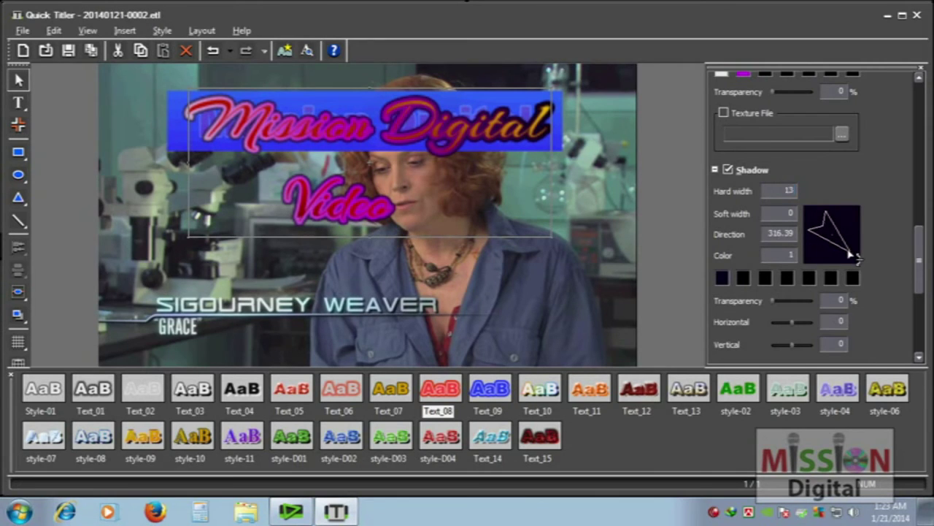
click(793, 211)
scroll(921, 266, down, 1)
drag(793, 295, 801, 323)
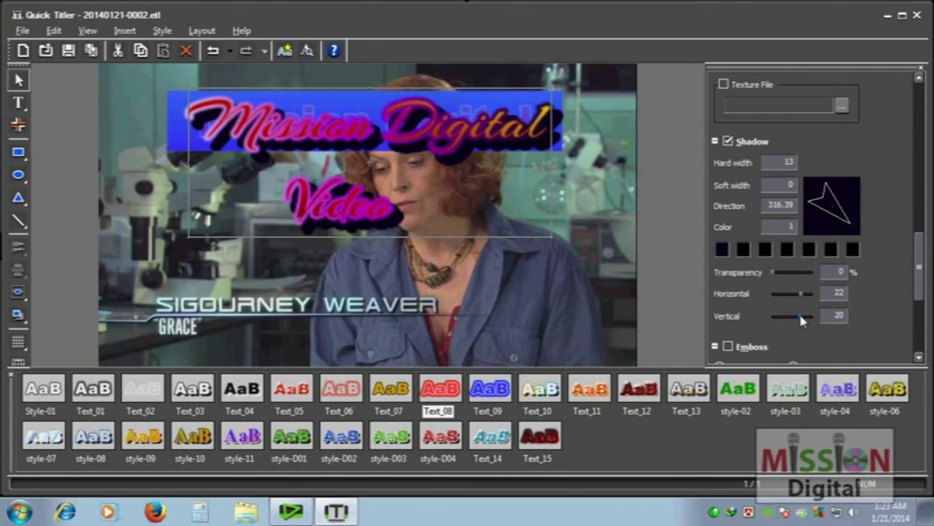
drag(801, 319, 798, 319)
drag(843, 210, 839, 237)
- Turn on emboss for the title text and compare its Outside and Inside types
drag(920, 267, 921, 305)
click(728, 199)
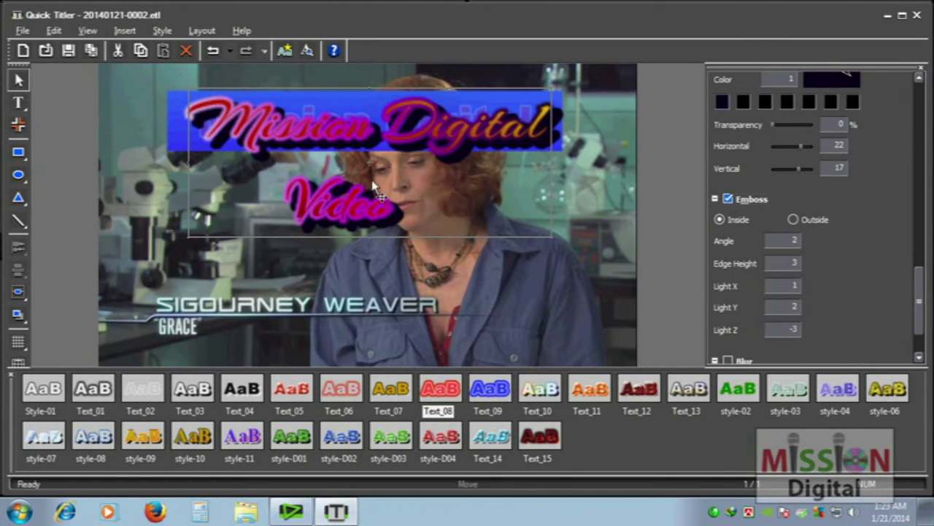
click(793, 221)
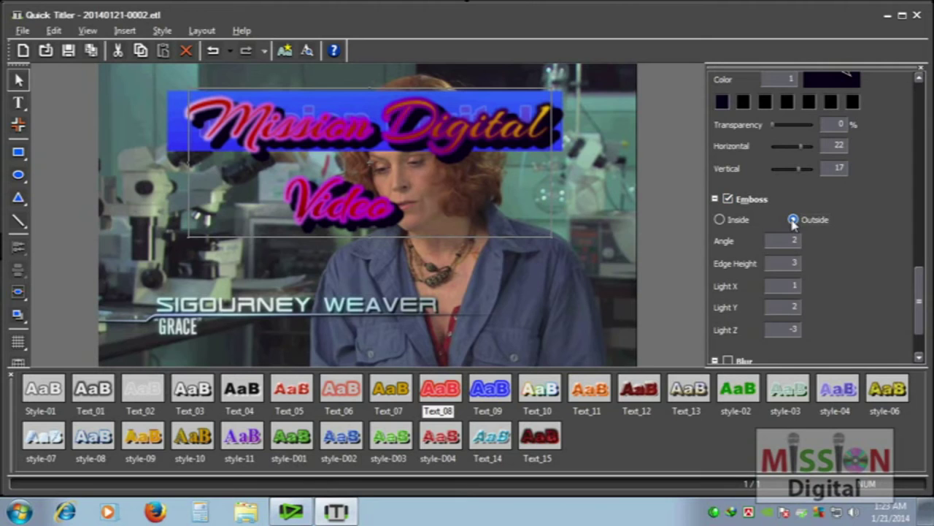
click(720, 220)
- Turn off the title text's edge and shadow so that only the embossed fill is left
drag(918, 295, 922, 198)
click(727, 214)
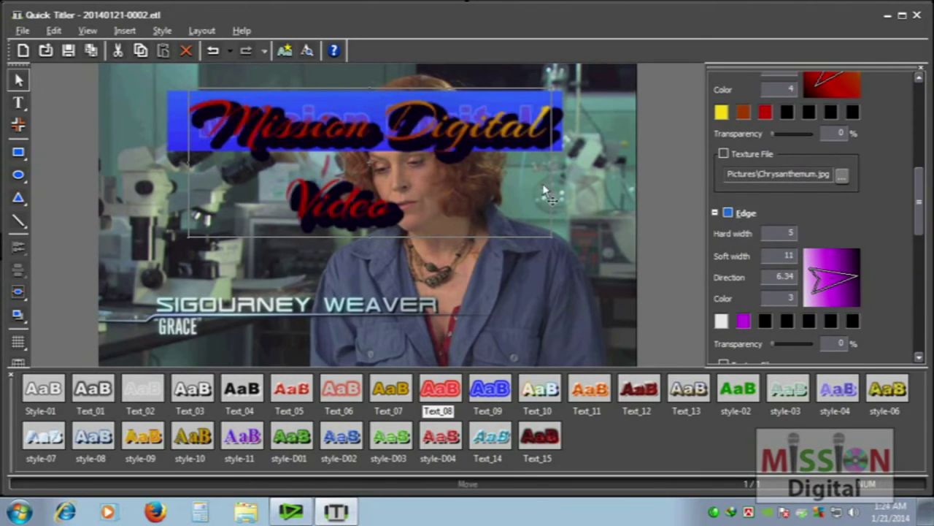
drag(926, 193, 921, 292)
click(728, 218)
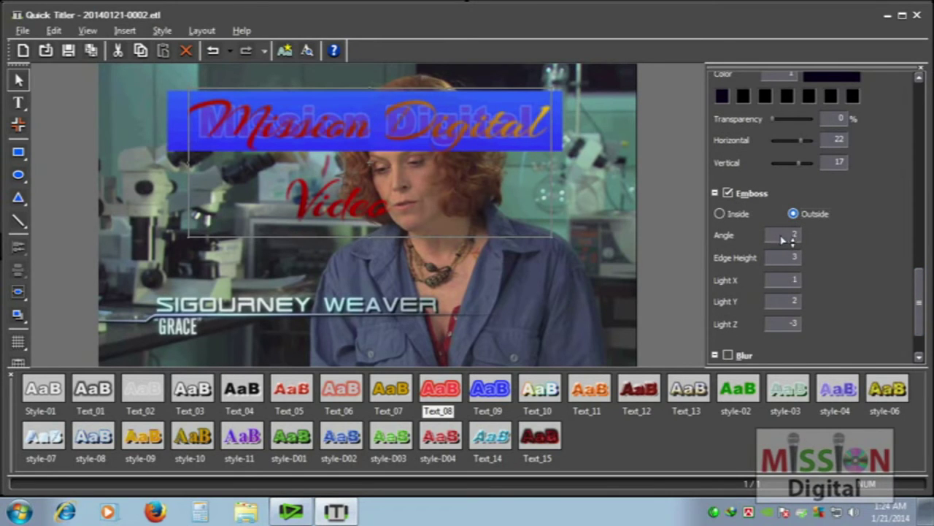
- Set the emboss Light X to 15 and turn on blur for the text
mouse_move(798, 267)
mouse_down()
mouse_move(799, 233)
mouse_move(805, 288)
mouse_move(800, 270)
mouse_up()
click(797, 280)
drag(919, 300, 920, 321)
click(727, 291)
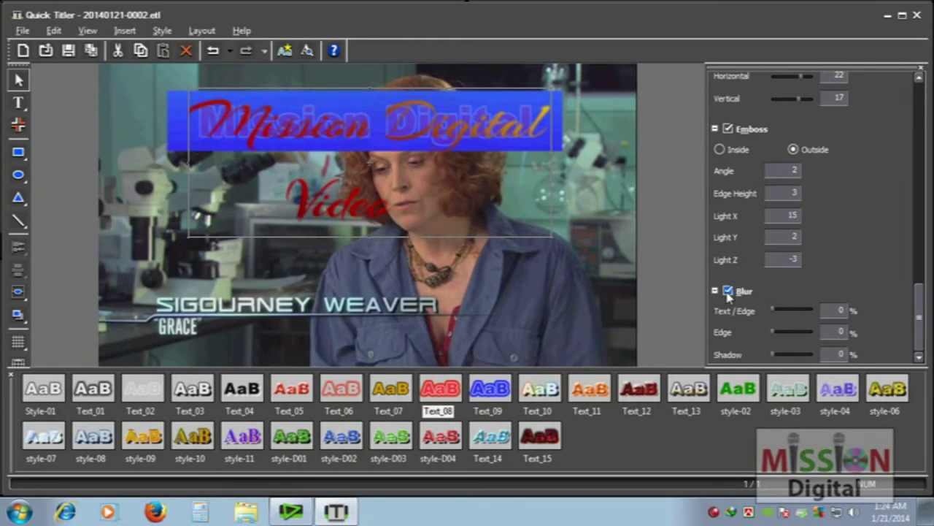
mouse_move(768, 311)
mouse_down()
mouse_move(797, 312)
mouse_move(754, 315)
mouse_up()
drag(921, 318, 923, 117)
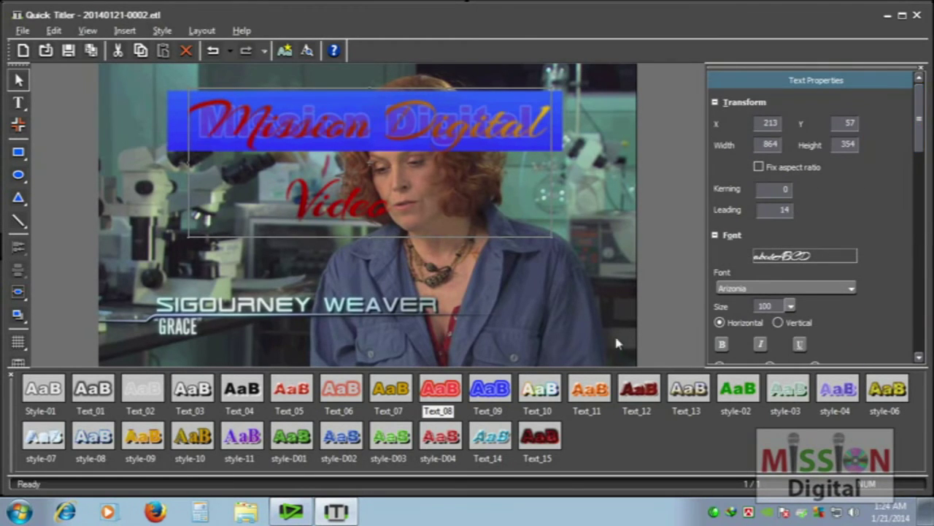
- Save the text's current look as a new style, entering a person's first name as the style name
click(617, 442)
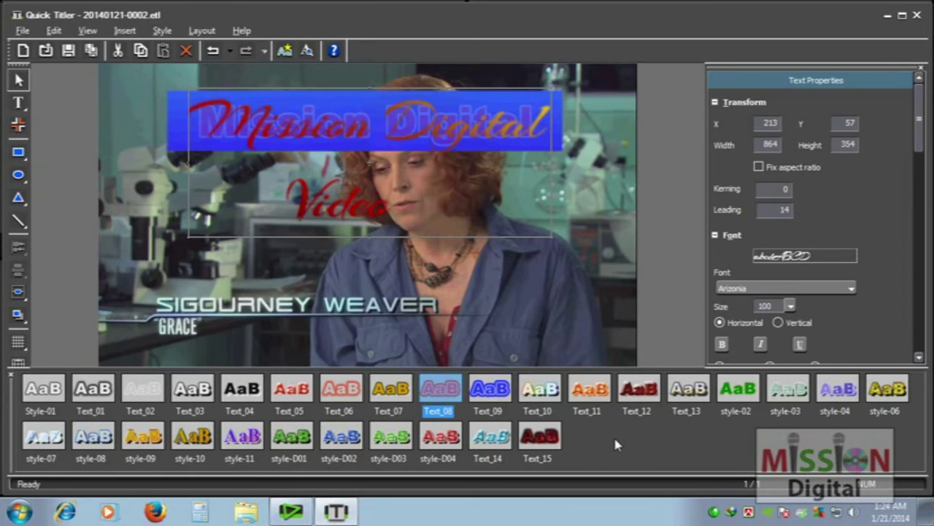
right_click(598, 431)
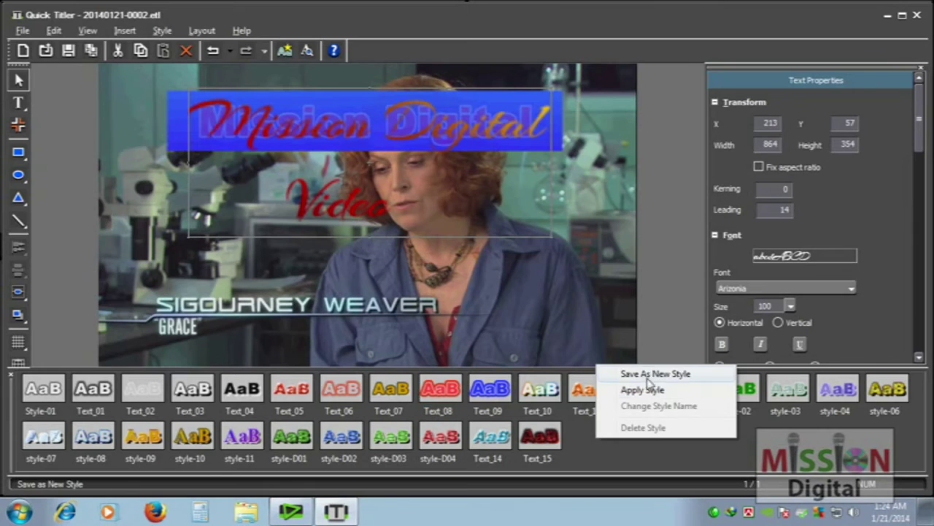
click(675, 378)
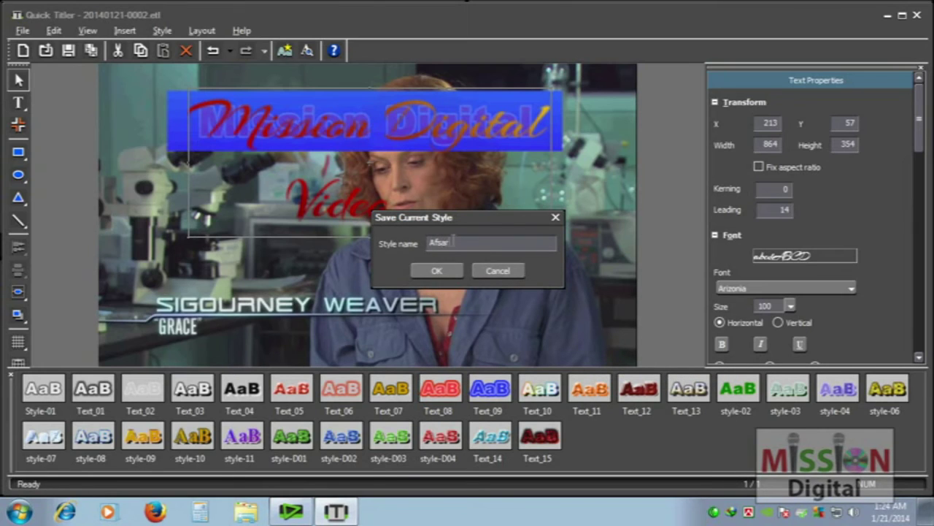
click(453, 269)
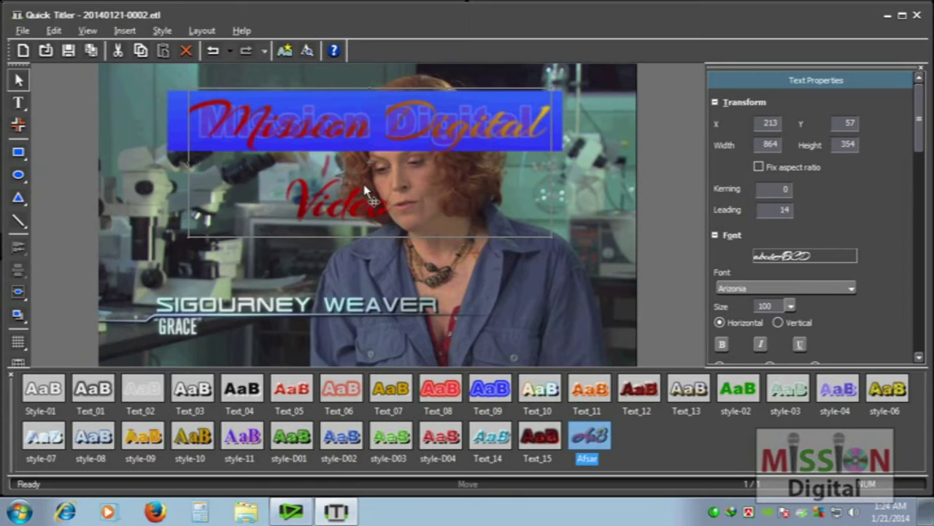
- Move the title text to X 196, Y 44 and remove the word "Video" so it reads "Mission Digital"
click(356, 206)
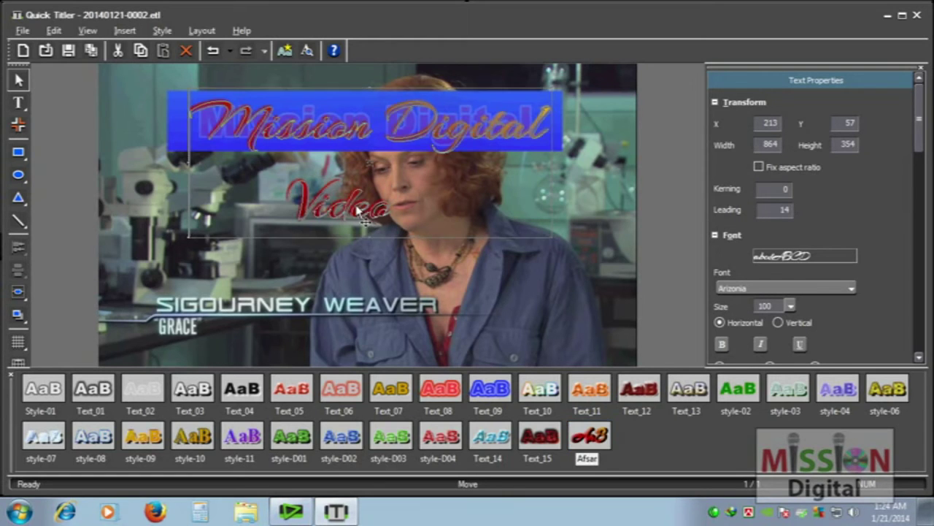
drag(410, 219, 398, 210)
key(BackSpace)
key(BackSpace)
key(BackSpace)
key(BackSpace)
key(BackSpace)
key(BackSpace)
key(BackSpace)
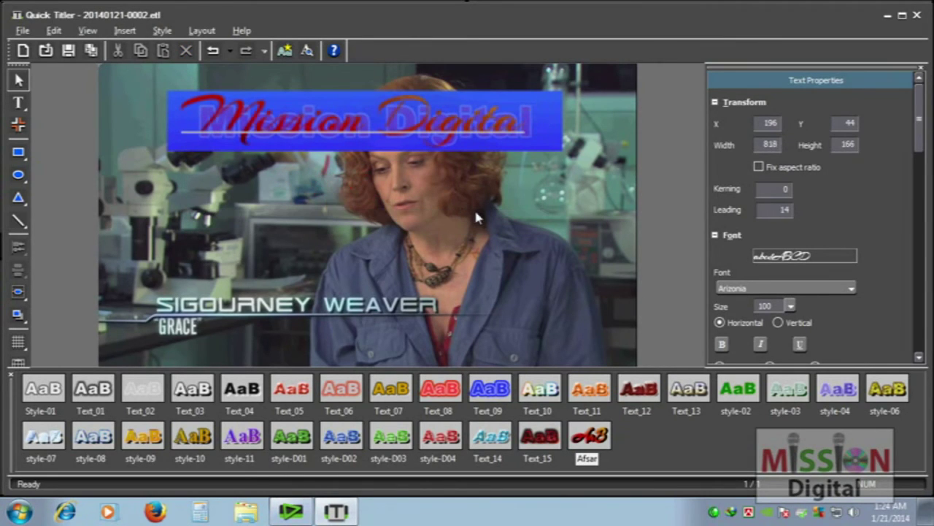
text(!)
click(17, 84)
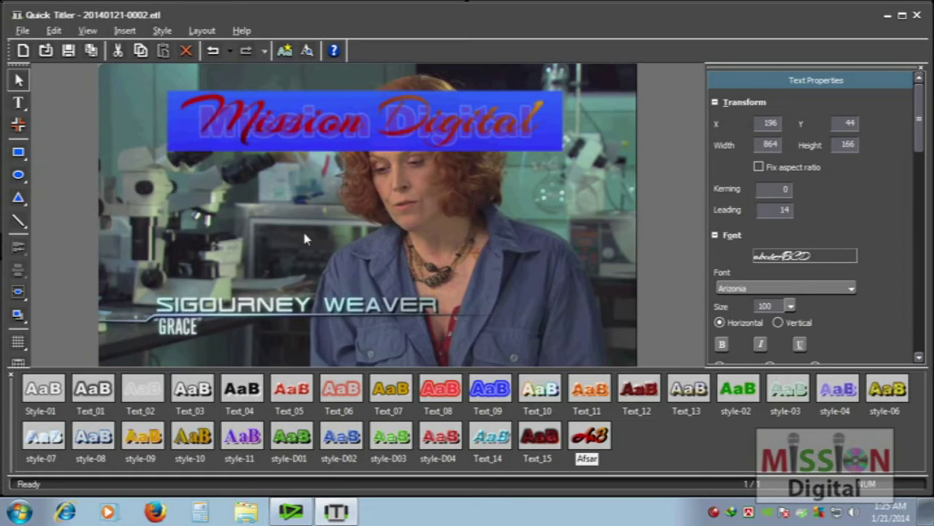
- Try a vertical text along the picture's left side at X 11, Y 254, and delete it
click(18, 102)
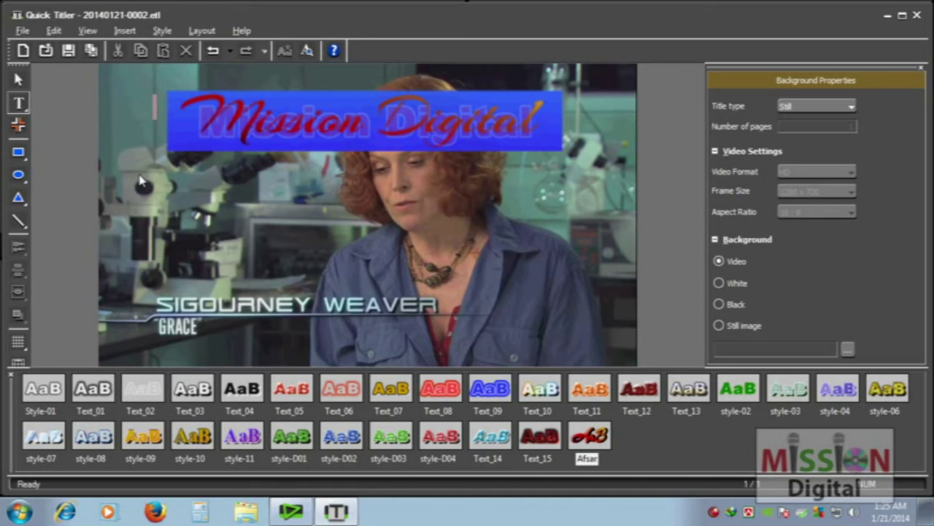
click(19, 104)
click(69, 103)
click(18, 104)
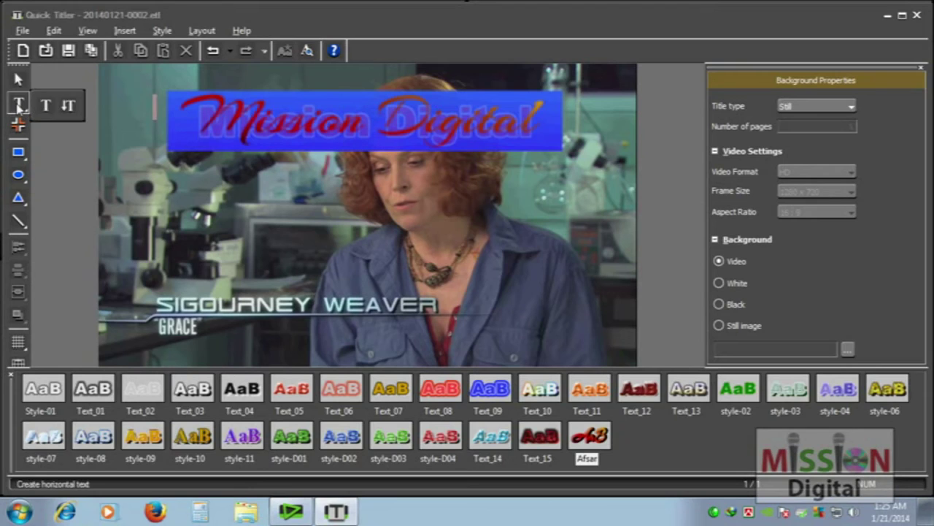
click(18, 106)
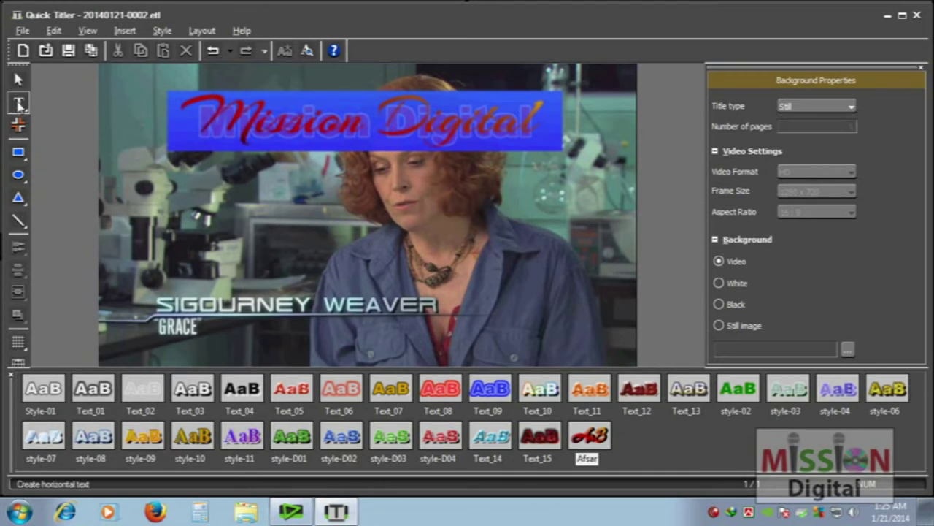
click(20, 105)
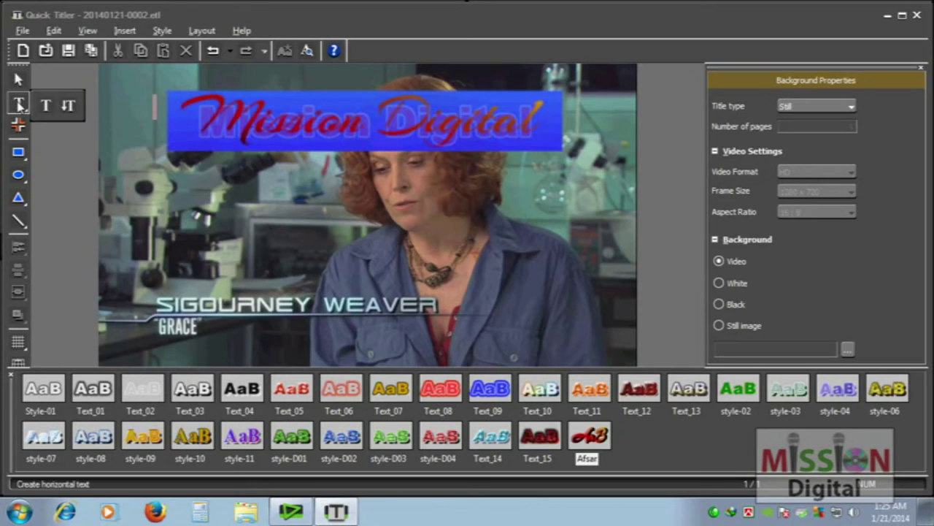
click(68, 105)
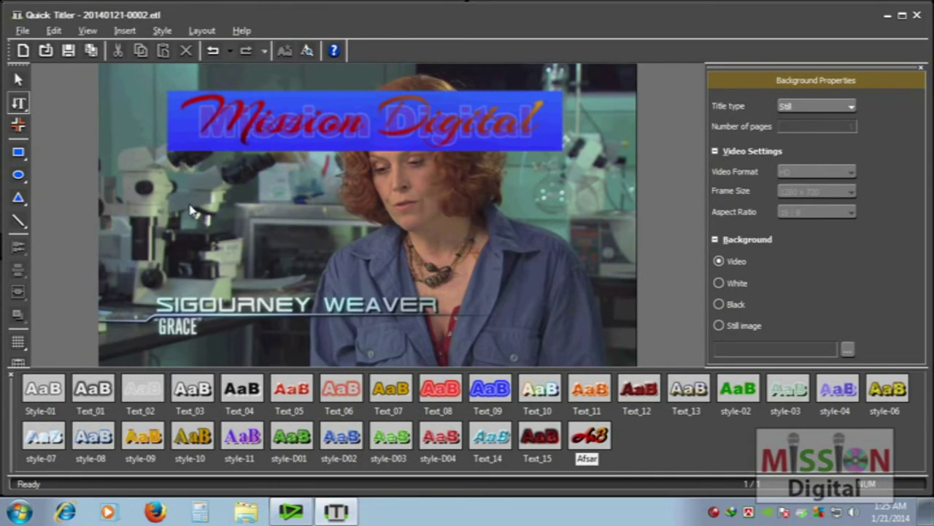
click(306, 224)
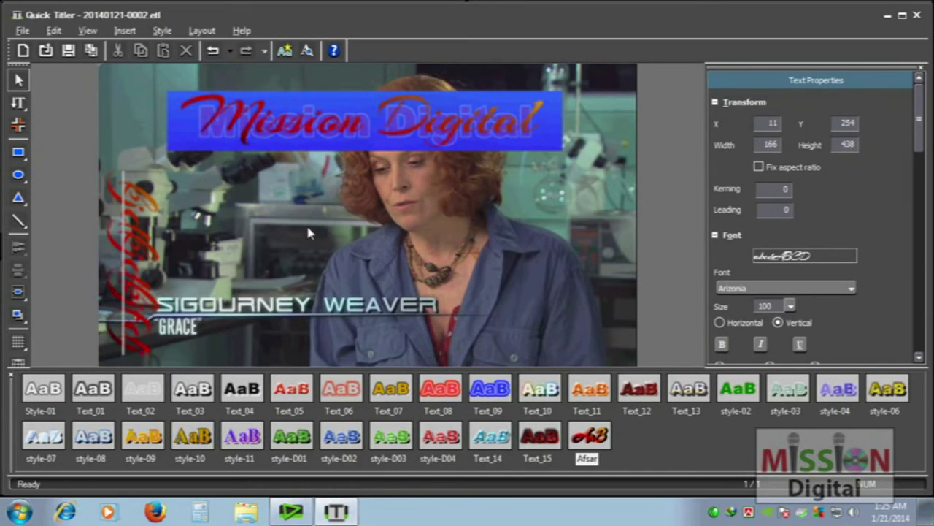
click(18, 83)
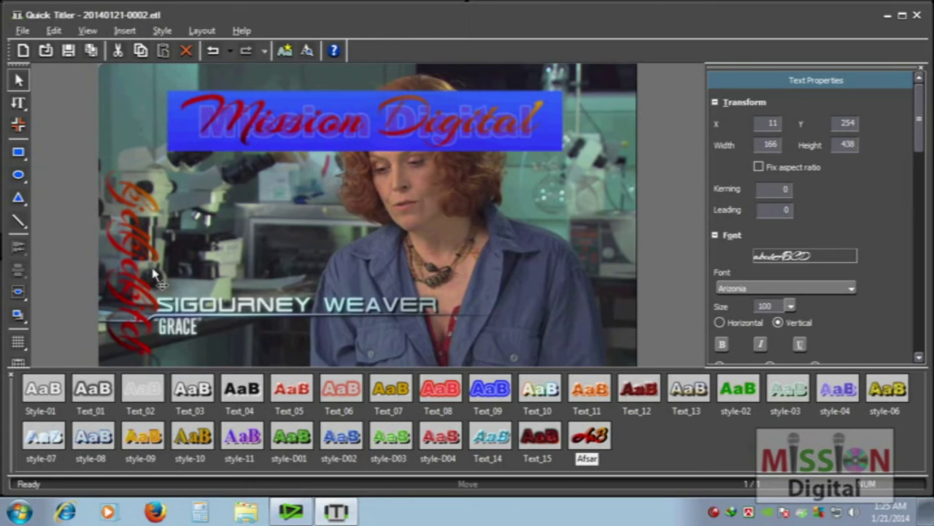
key(Delete)
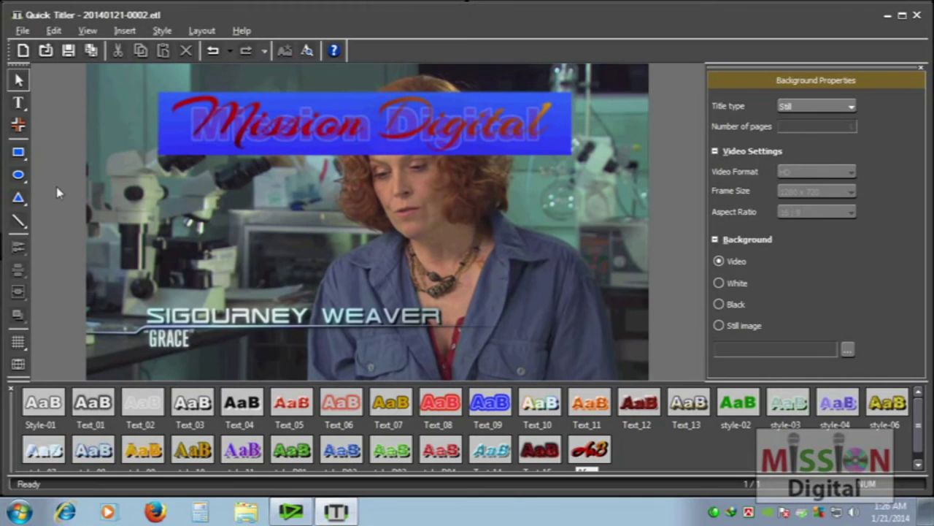
- Browse the ready-made images of the Image tool, highlighting Image_07, Image_13 and Image_14, and compare them with the title text's styles
click(17, 126)
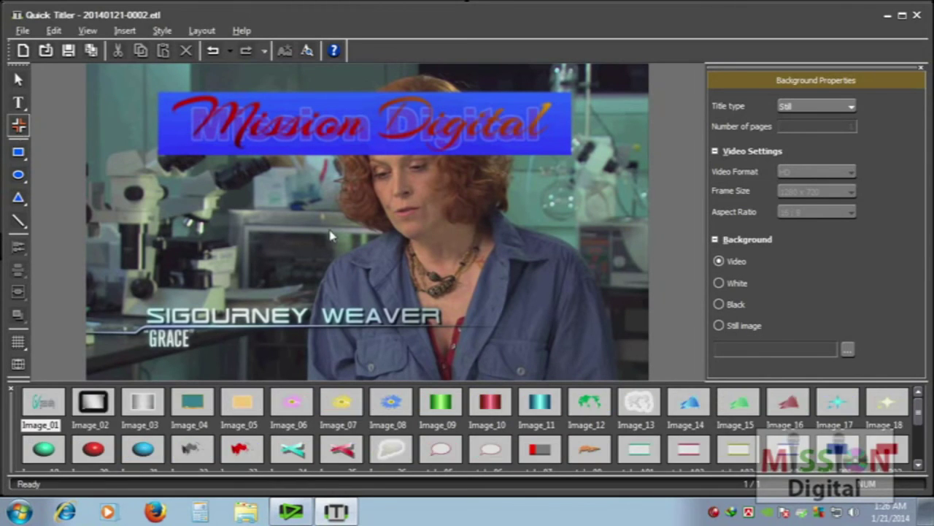
scroll(918, 416, down, 3)
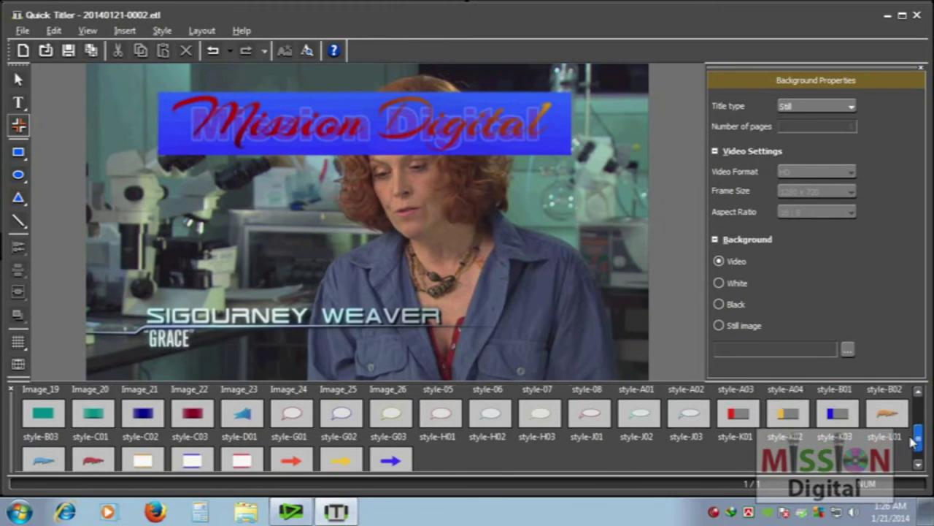
scroll(912, 421, up, 2)
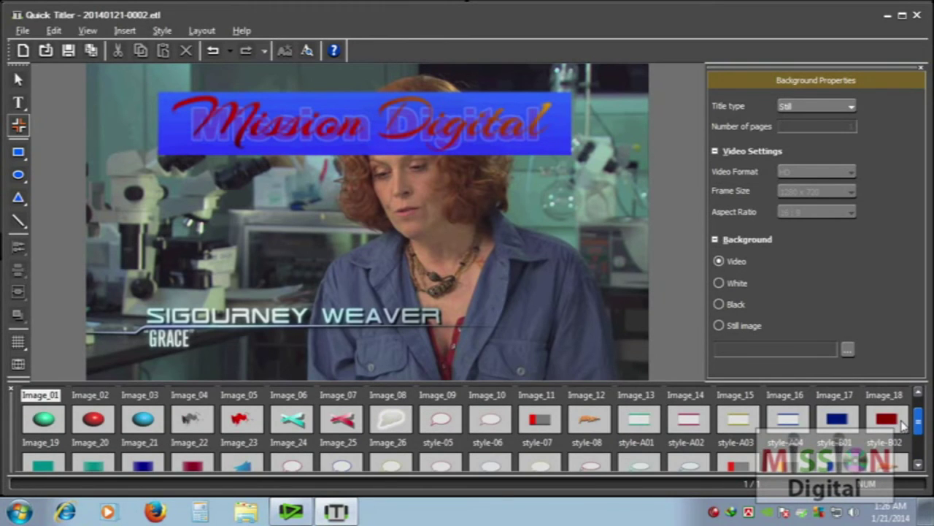
scroll(906, 430, down, 5)
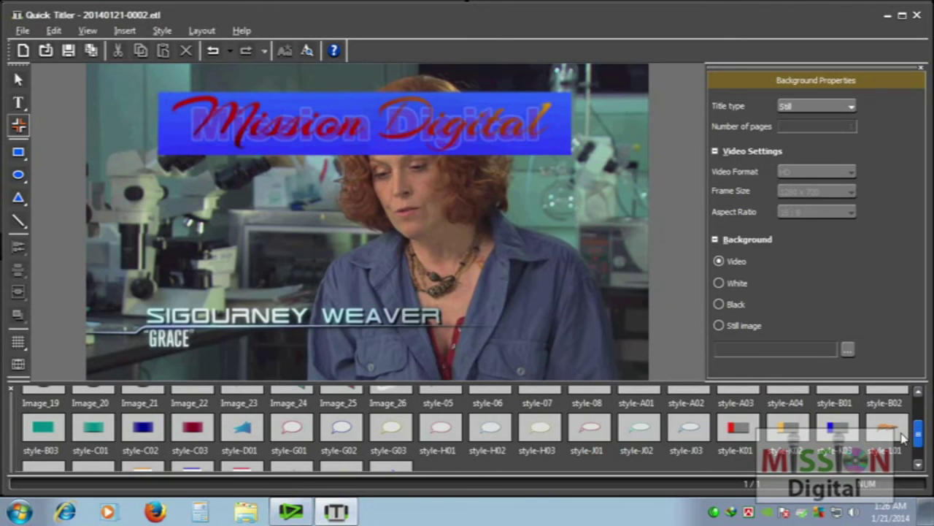
scroll(904, 451, up, 2)
scroll(903, 447, down, 2)
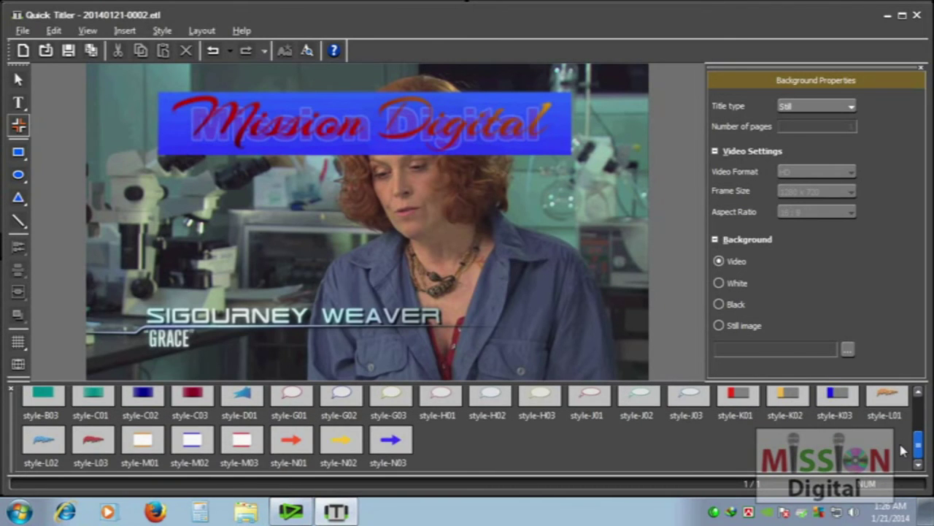
scroll(903, 447, up, 4)
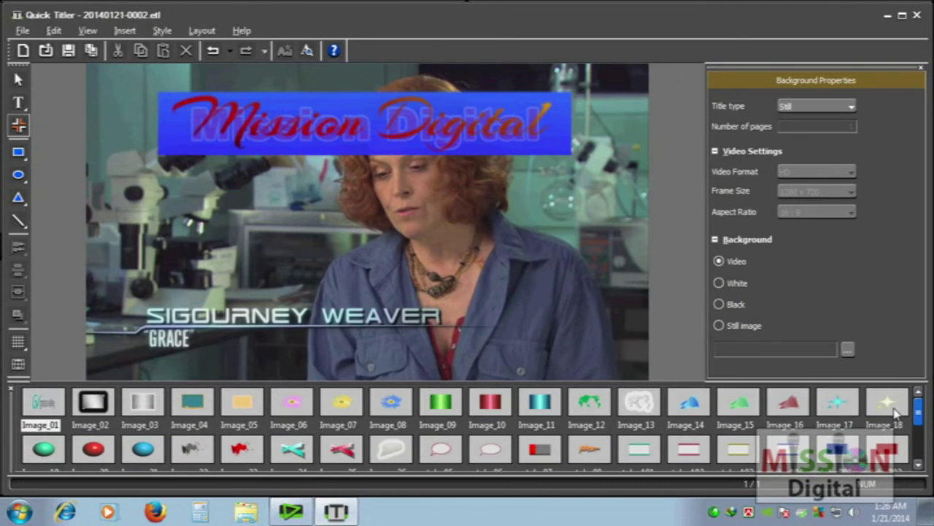
click(343, 405)
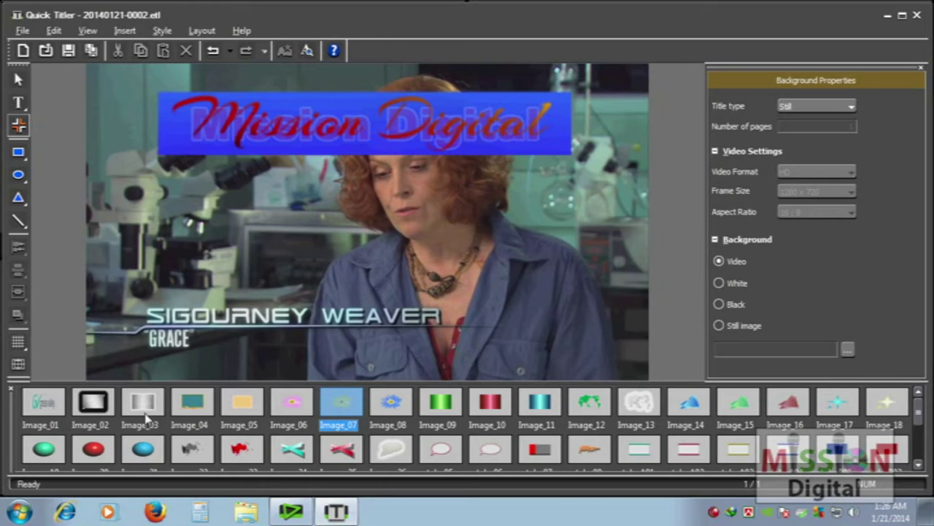
click(655, 417)
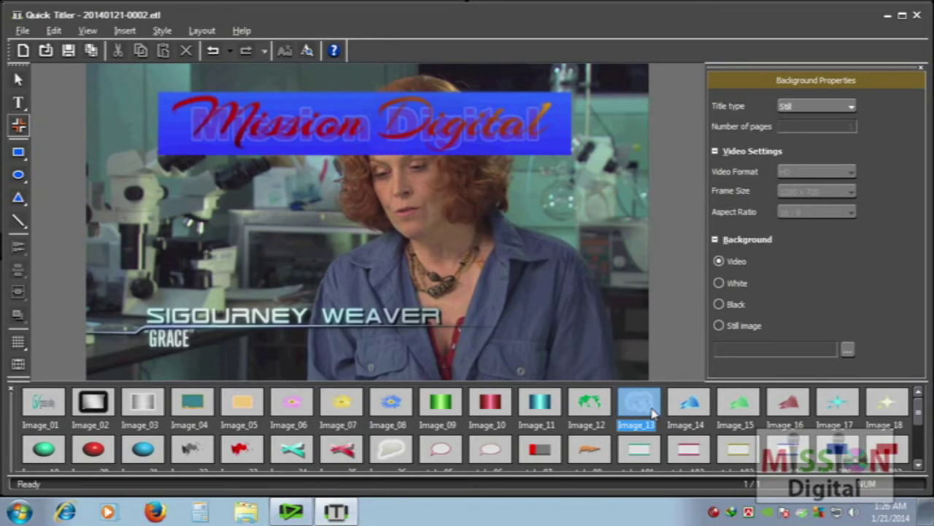
click(692, 414)
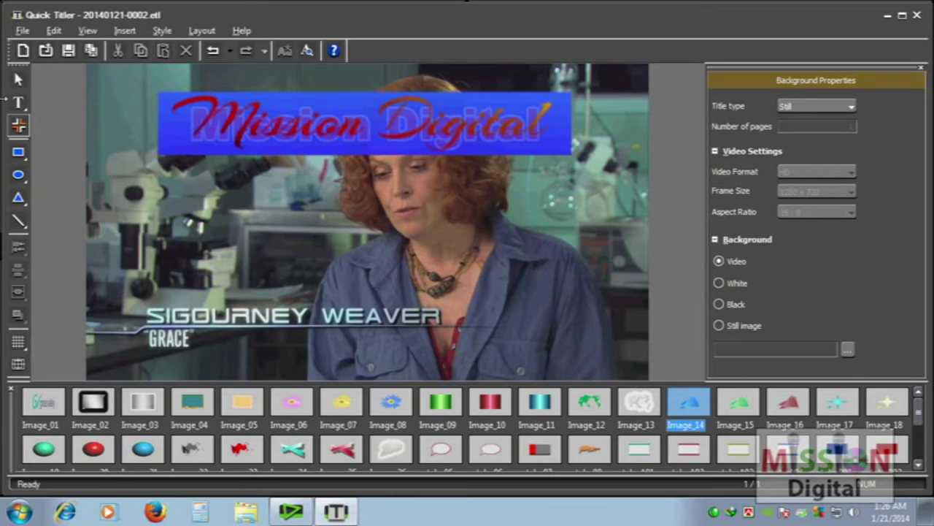
click(19, 81)
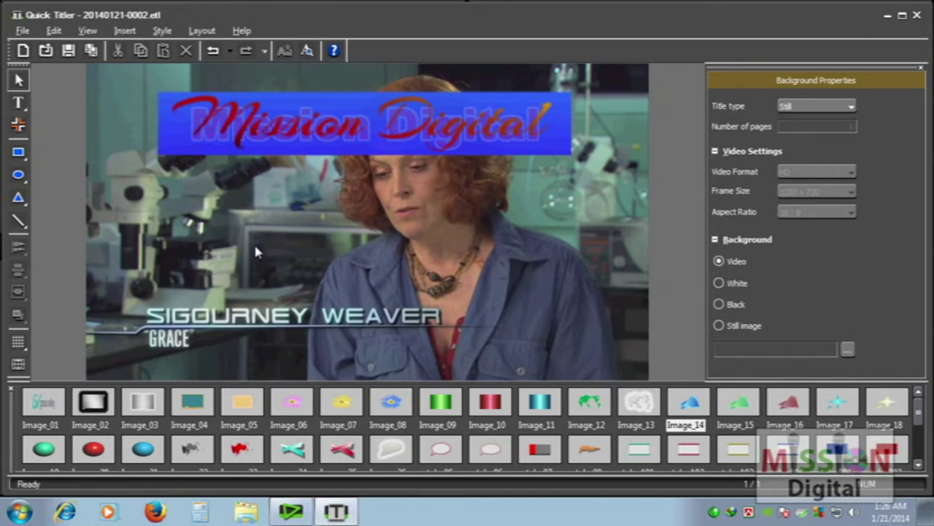
click(255, 126)
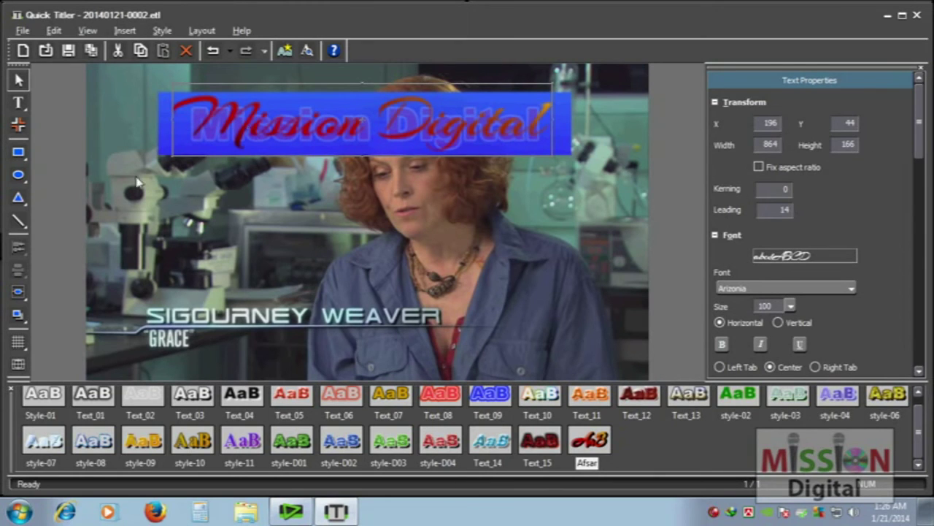
click(21, 126)
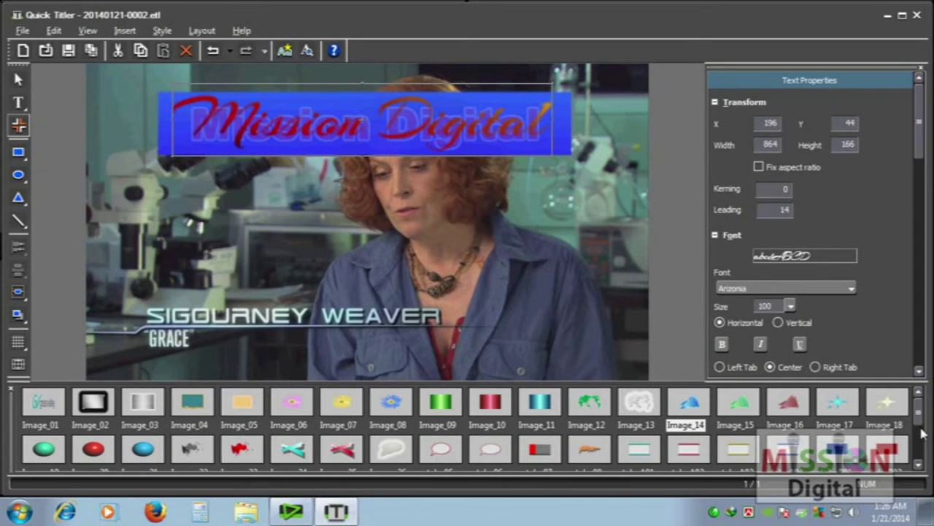
scroll(918, 422, down, 2)
scroll(918, 422, up, 2)
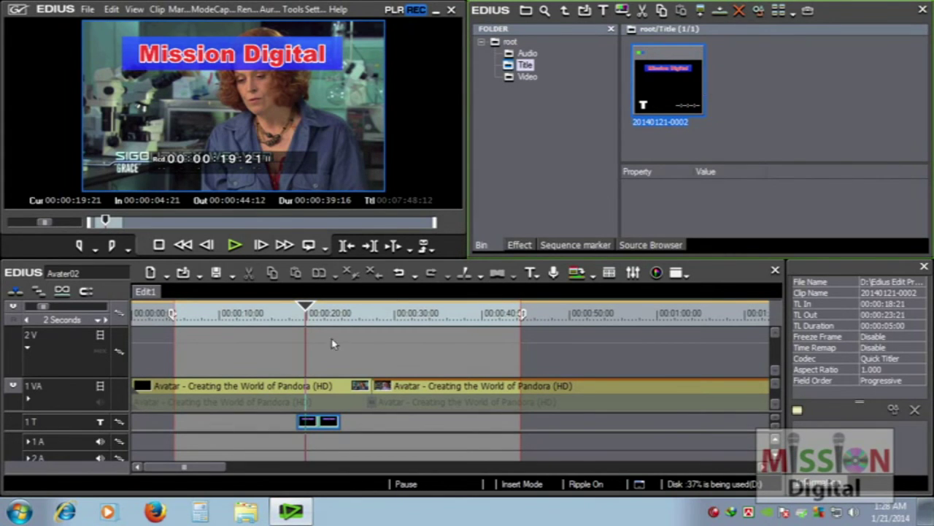
- Switch to the EDIUS timeline and delete the "Mission Digital" title clip from the 1T track
click(333, 427)
key(Delete)
click(735, 95)
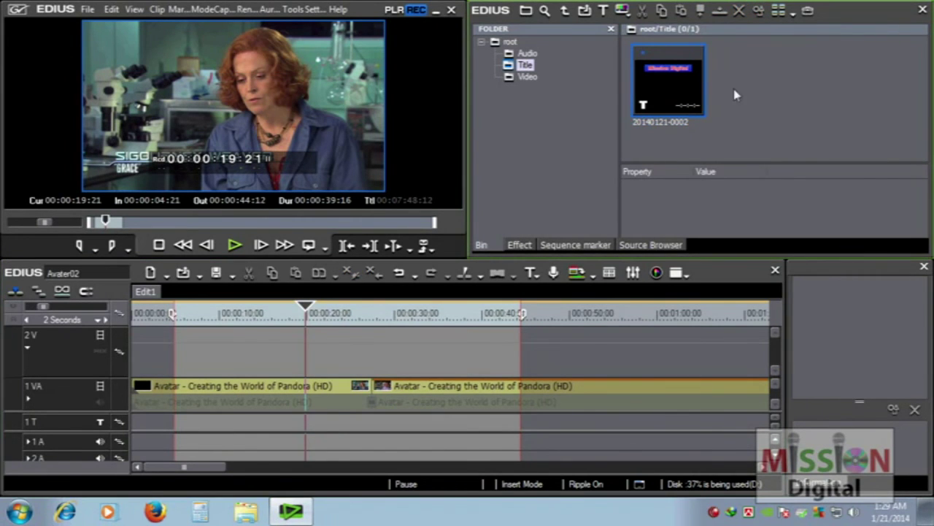
- Place the timeline cursor at 00:00:10:09 and add a new title to the bin's Title folder
drag(310, 323, 224, 326)
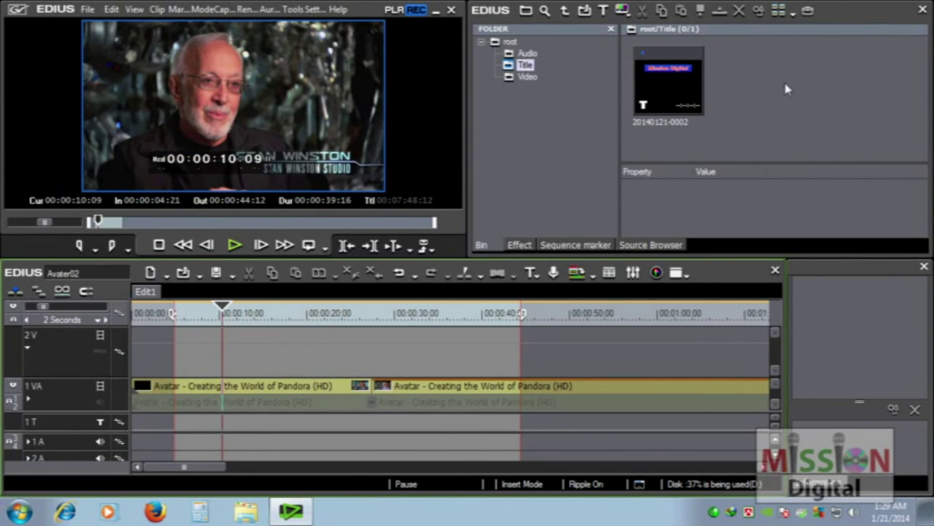
click(658, 87)
right_click(746, 84)
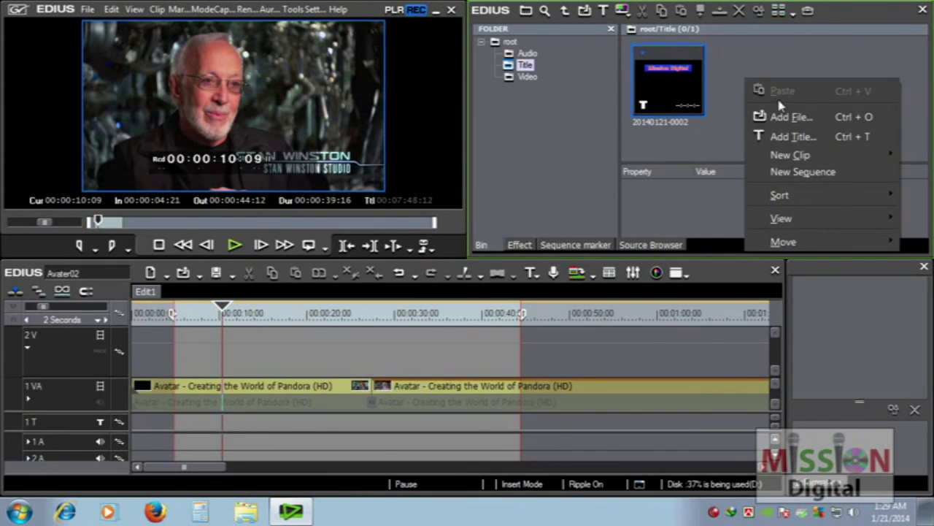
click(813, 143)
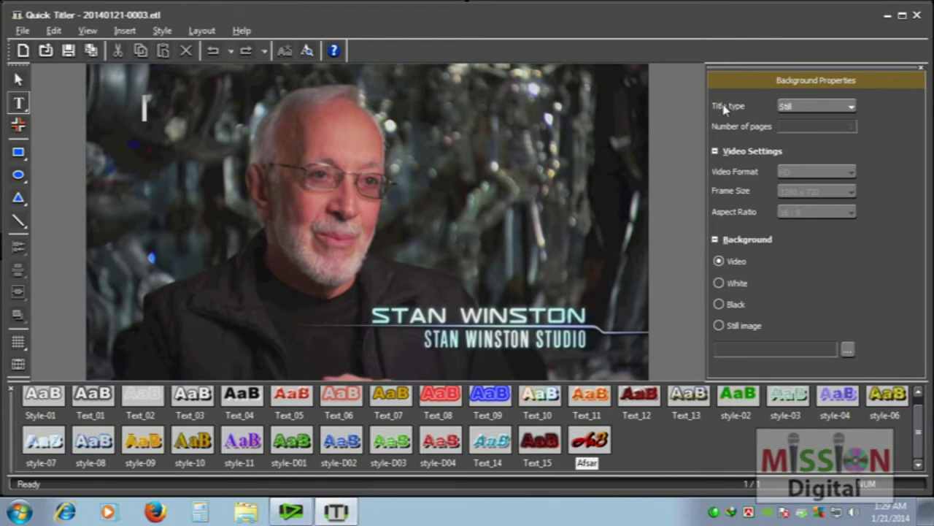
- Try a blue style-02 rectangle of about 302 by 121 at X 144, Y 110 on the new title, and delete it
drag(708, 101, 878, 117)
key(Escape)
click(840, 111)
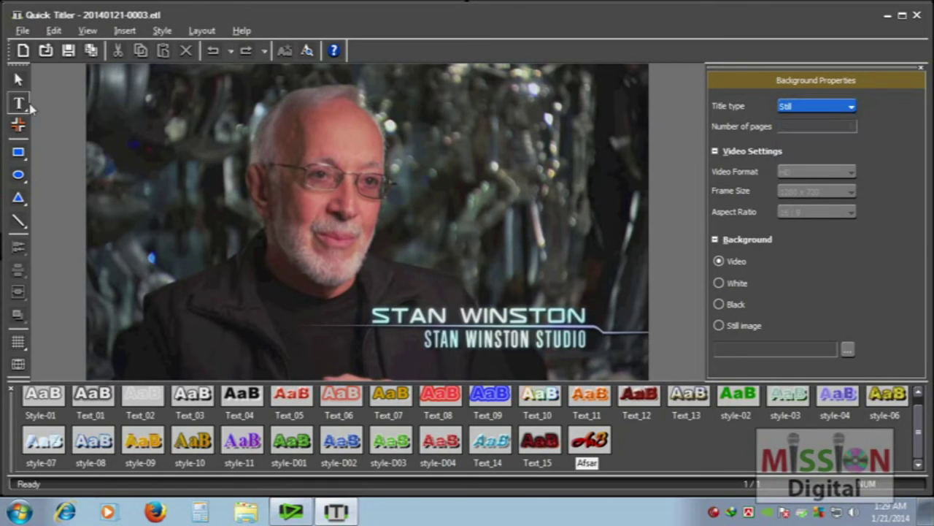
click(18, 152)
mouse_move(154, 130)
mouse_down()
mouse_move(287, 184)
mouse_move(246, 151)
mouse_up()
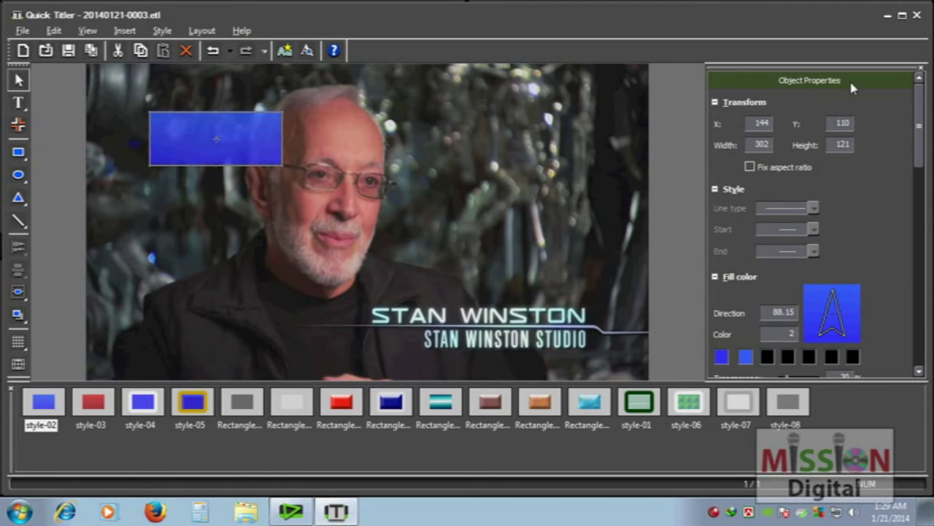
key(Delete)
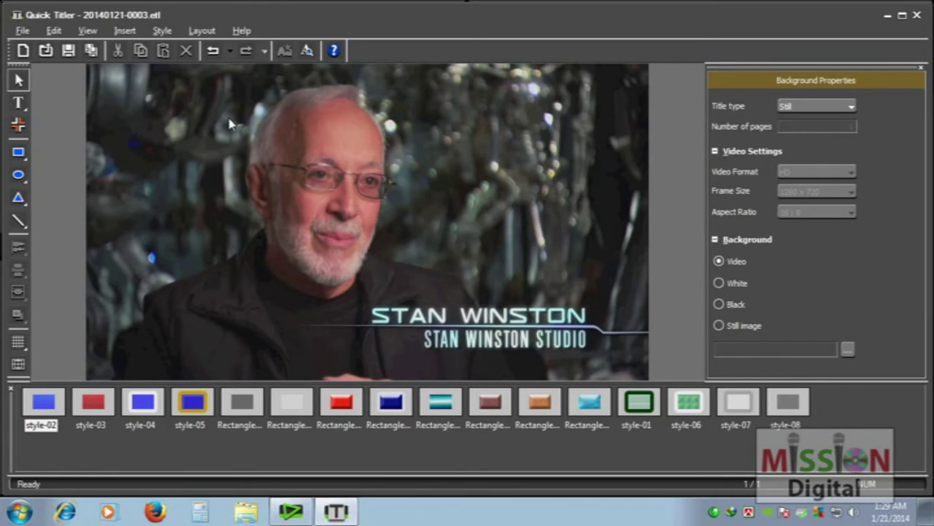
- Try another blue rectangle over the man's forehead, look through the available title types, and delete the rectangle
click(18, 152)
drag(210, 89, 354, 148)
click(531, 144)
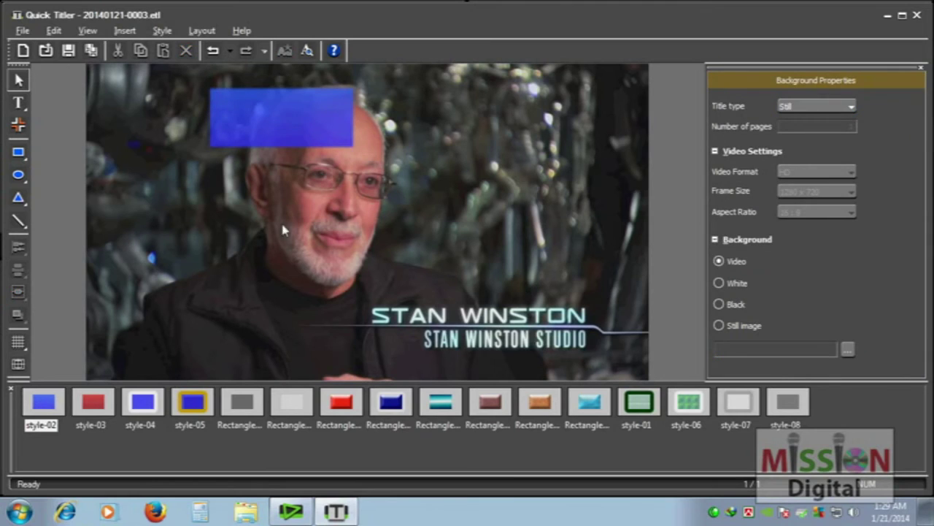
click(789, 109)
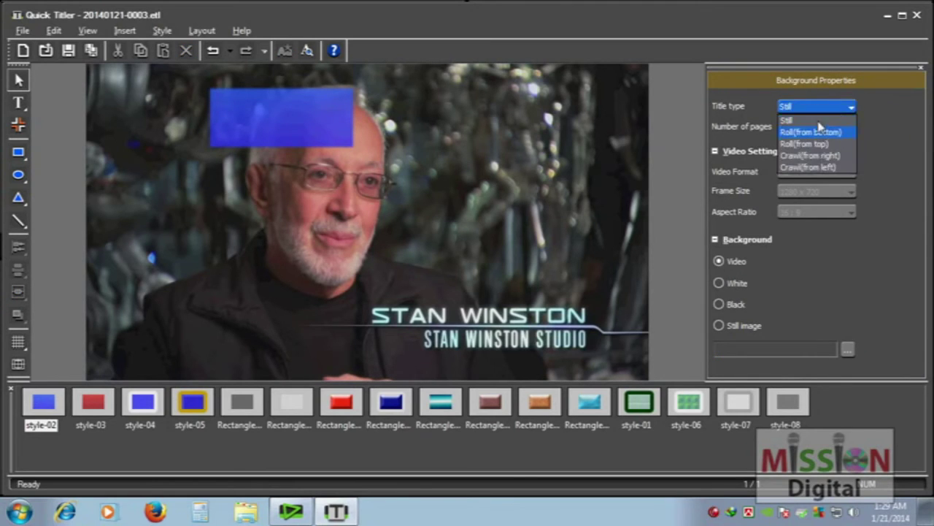
click(423, 122)
click(291, 124)
key(Delete)
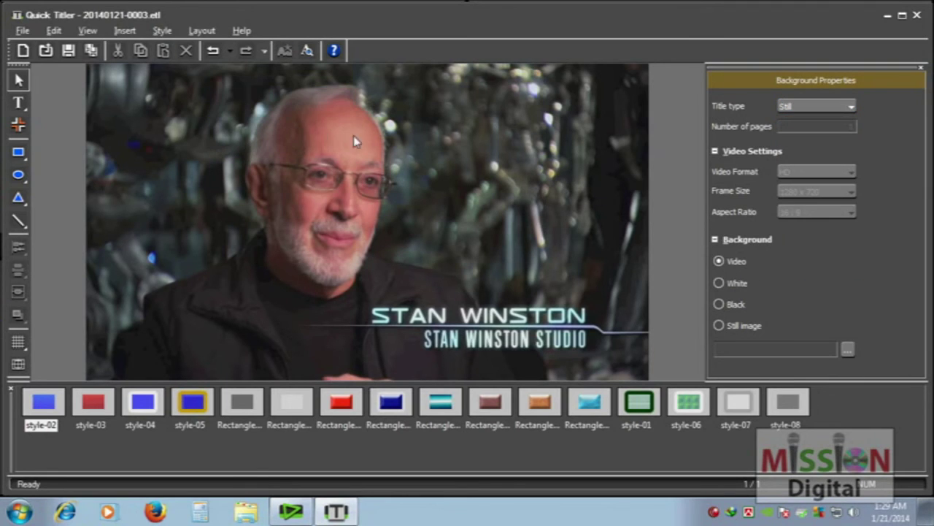
- Try the title types including Roll(from bottom), and set the title type to Crawl(from right)
click(812, 111)
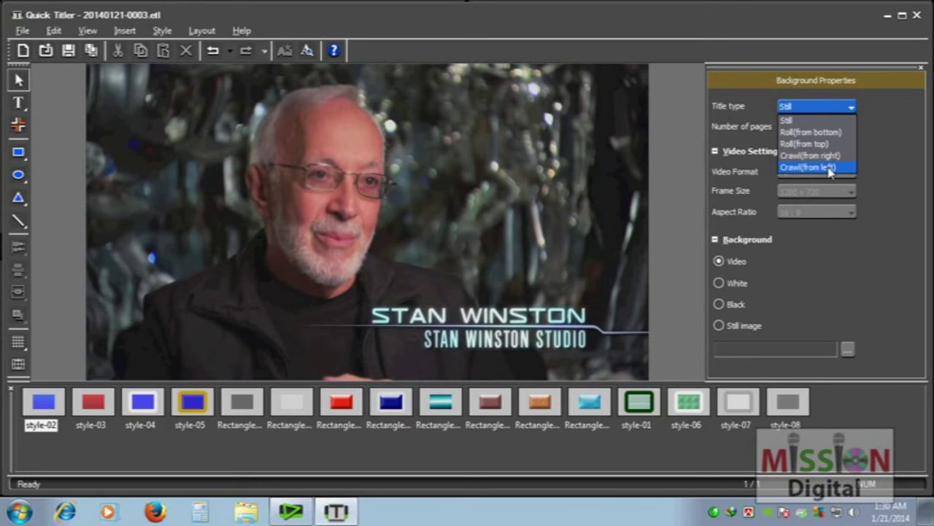
click(823, 156)
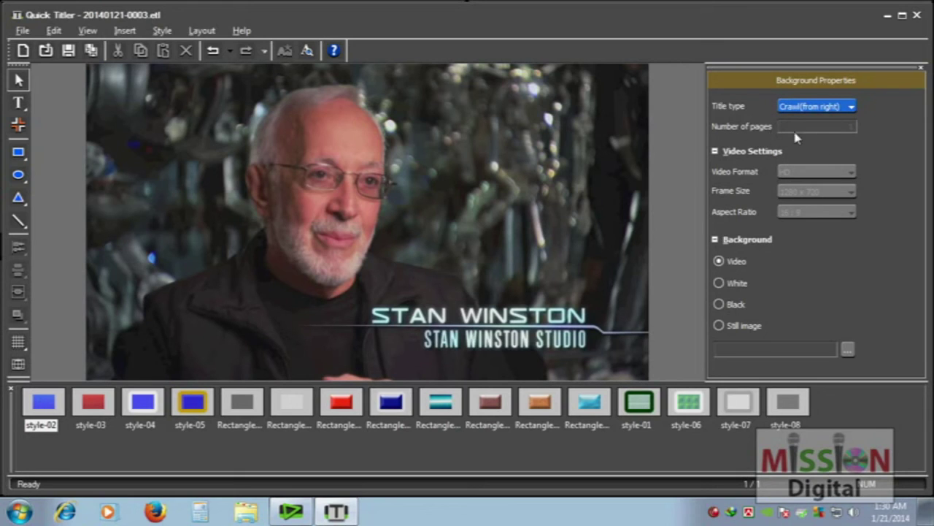
click(851, 106)
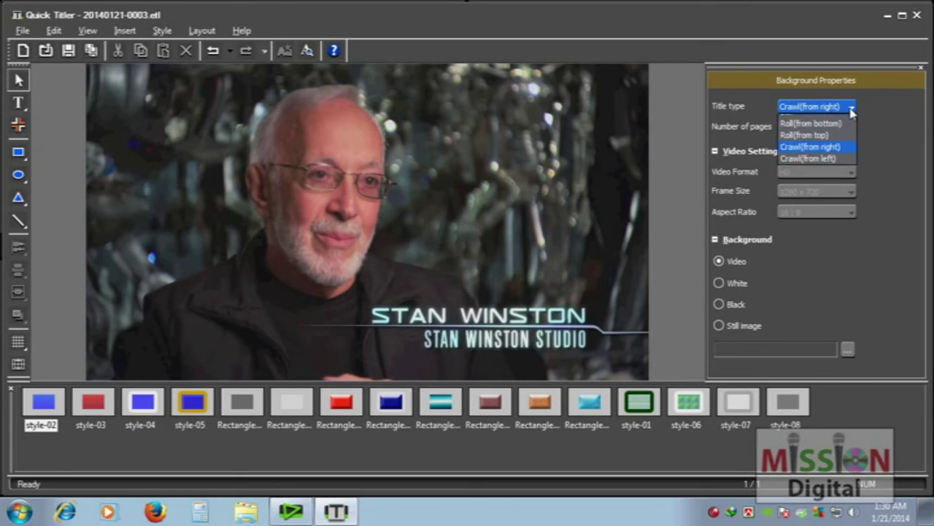
click(840, 120)
click(851, 107)
click(840, 131)
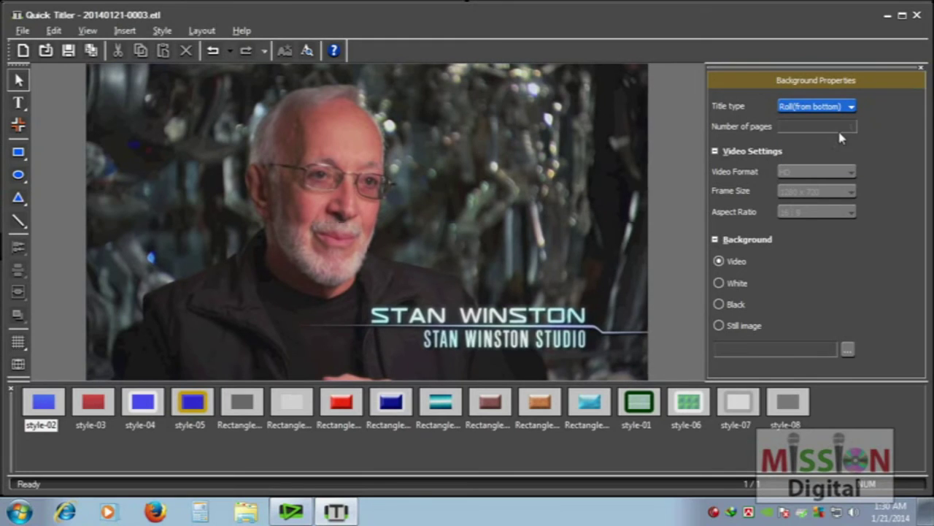
click(851, 106)
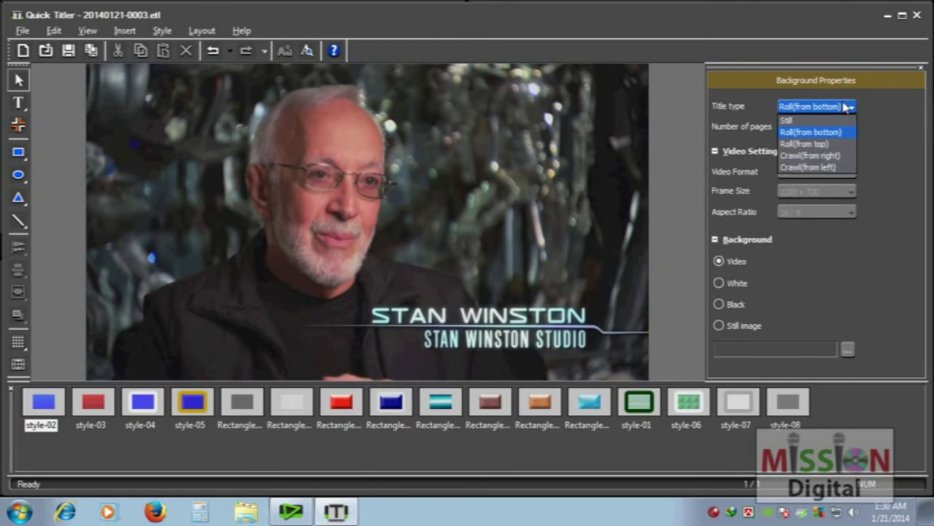
click(838, 153)
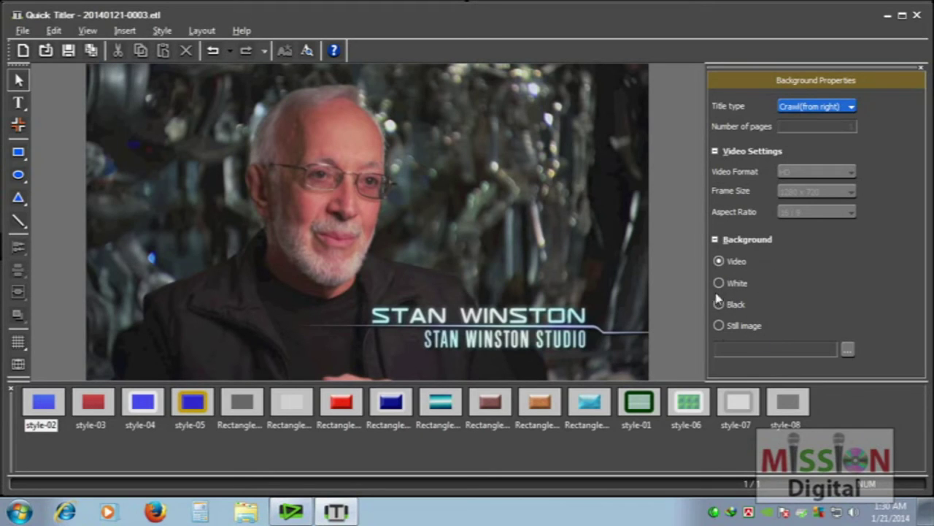
- Try a full-width blue rectangle of about 1362 by 65 at X -24, Y 625, view its extent across the pages, and delete it
click(19, 153)
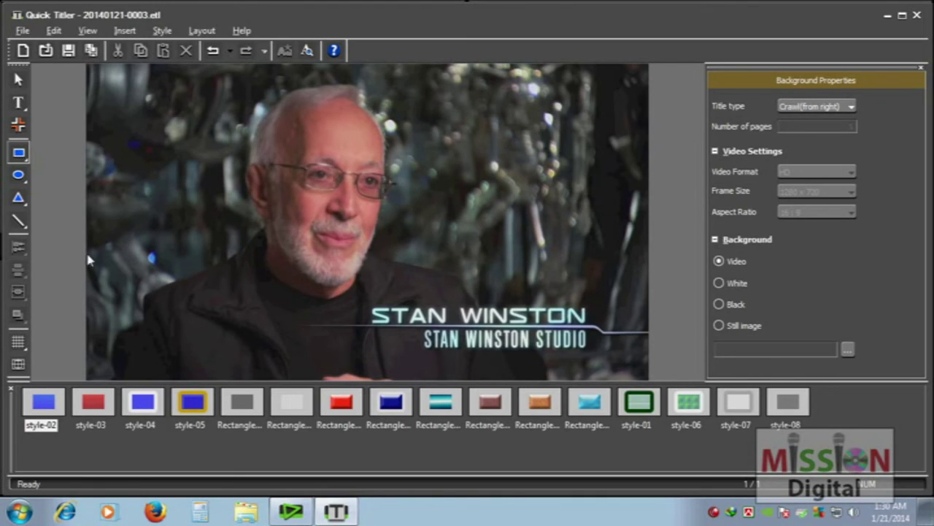
drag(76, 340, 676, 373)
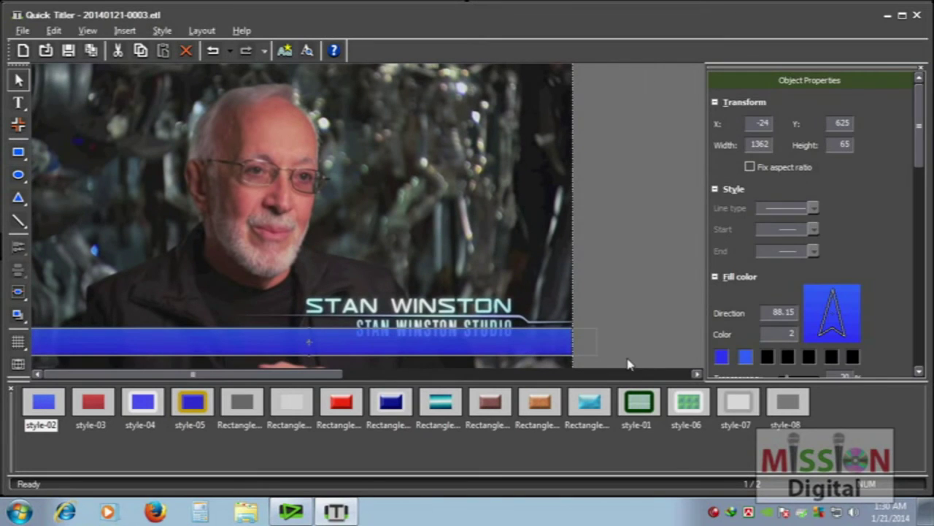
drag(266, 375, 411, 376)
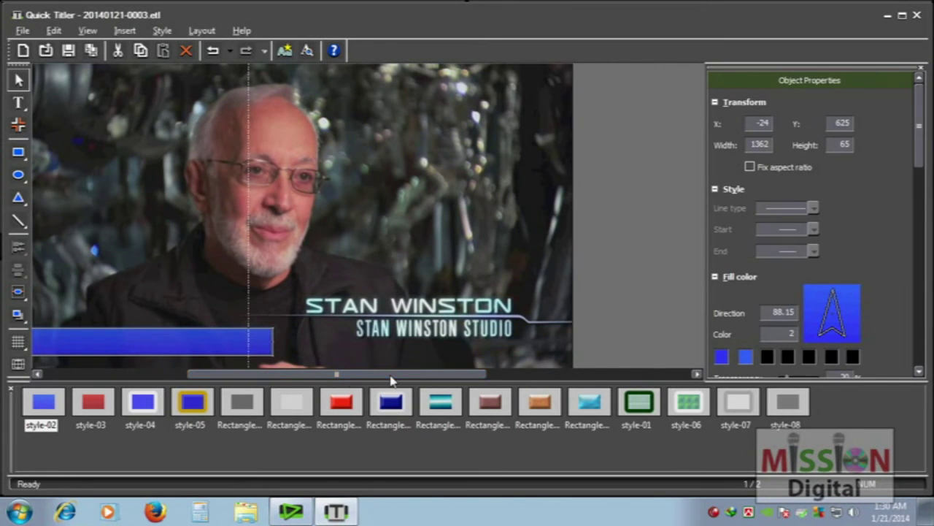
drag(306, 378, 73, 375)
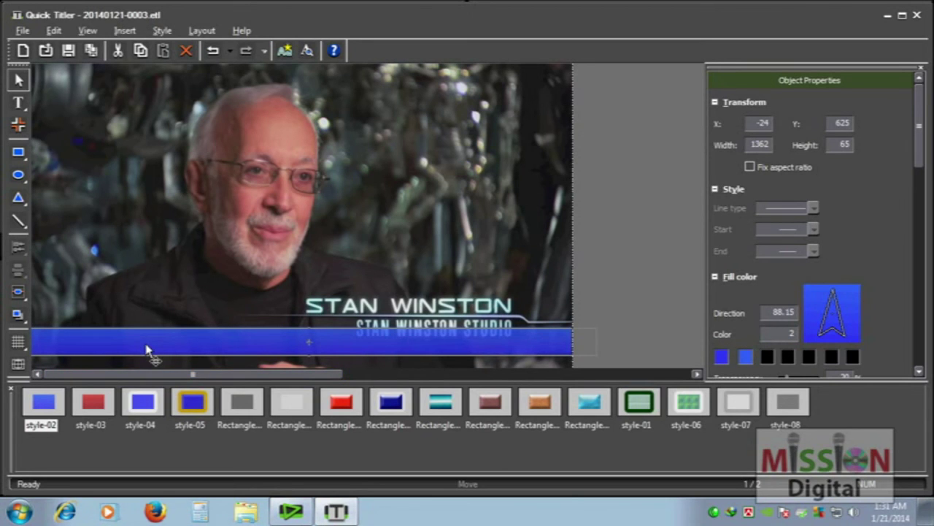
key(Delete)
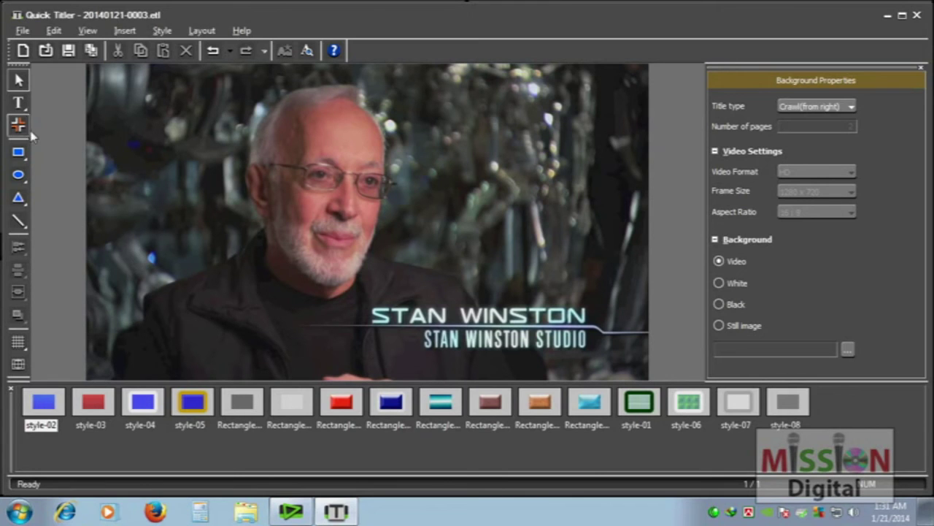
- Add the text "Mision Digital" in the Afsar style and move it to about X 11, Y 559
click(18, 102)
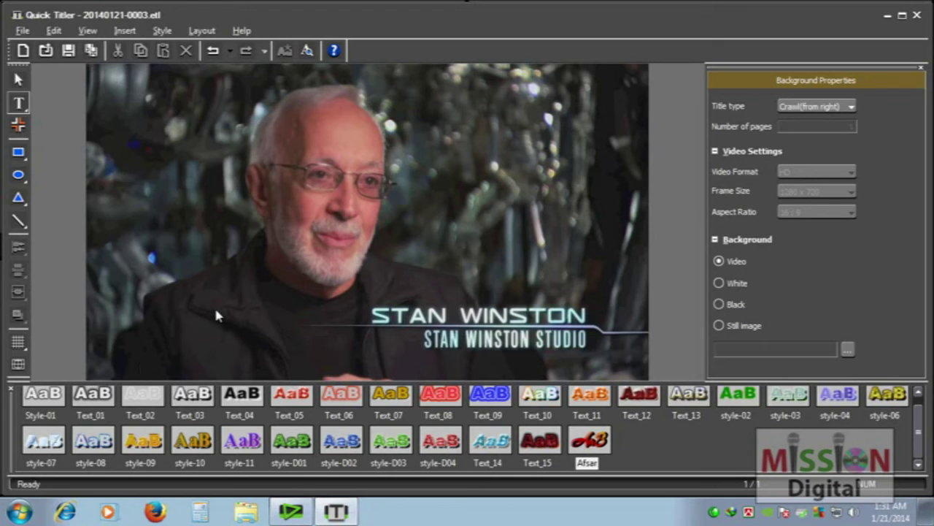
text(S Winston)
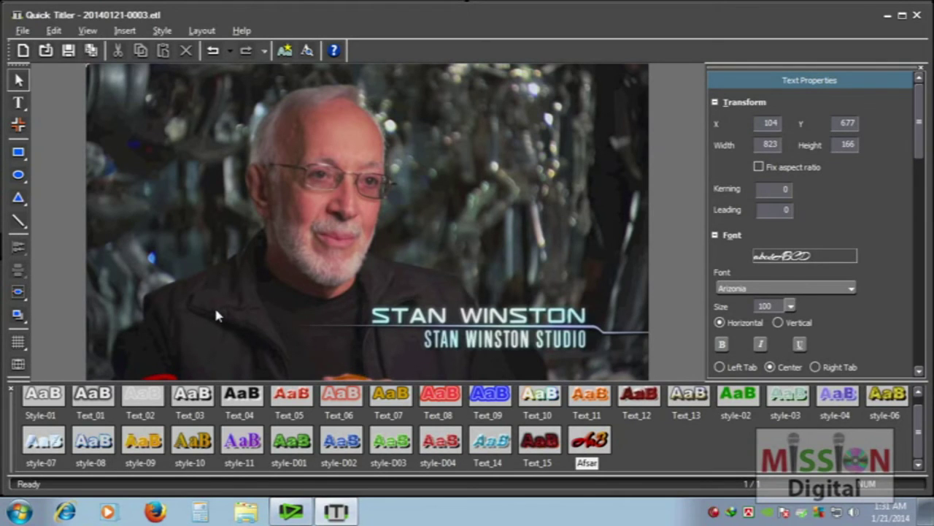
click(18, 82)
drag(158, 375, 161, 355)
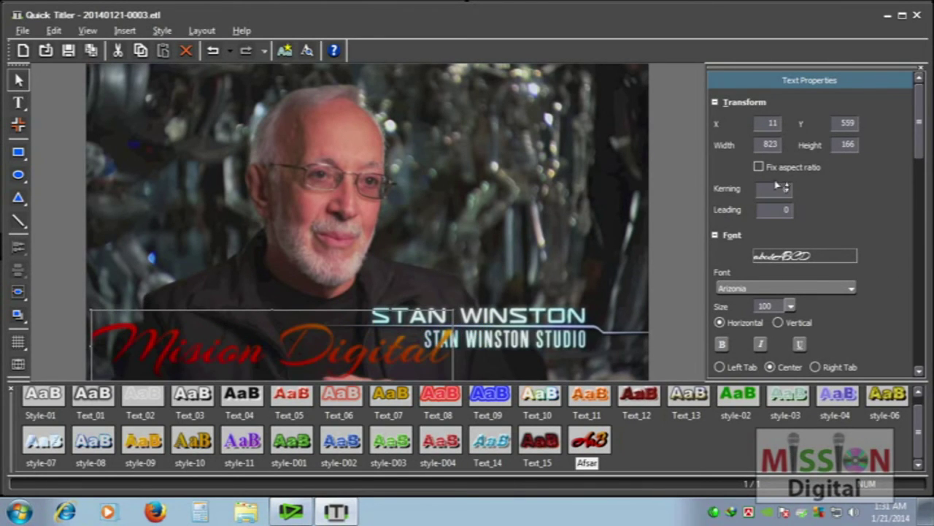
- Set the "Mision Digital" text size to 50 and move it down to about X 12, Y 614
double_click(764, 306)
text(50)
key(Return)
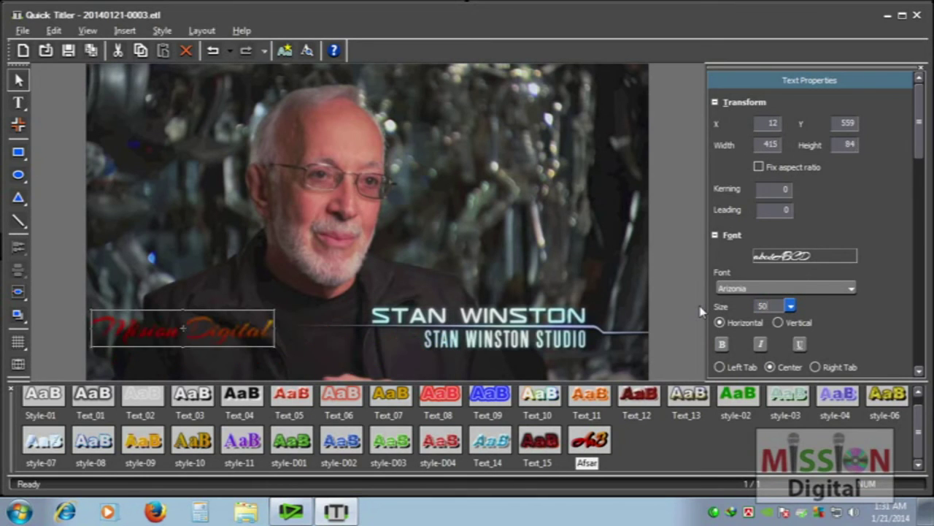
drag(212, 337, 215, 364)
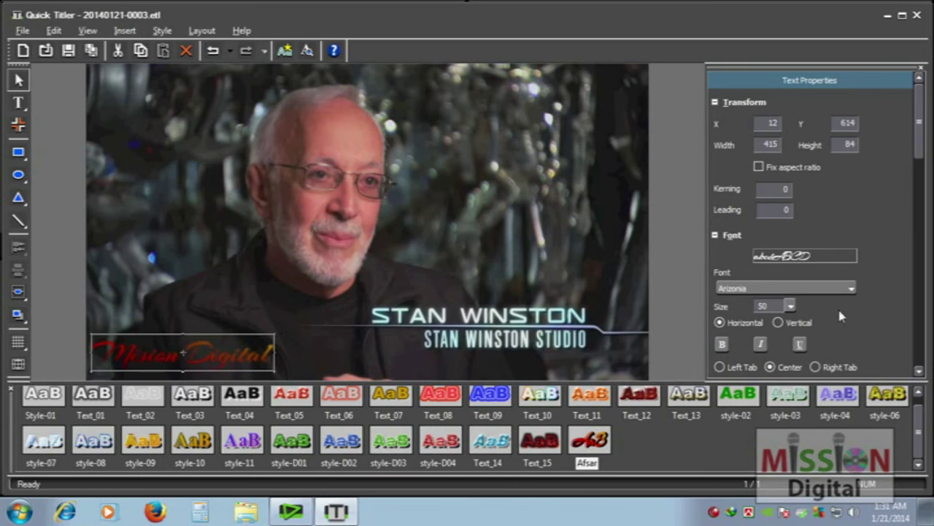
- Try the BBC Striped Channel Logos font on the "Mision Digital" text
click(849, 289)
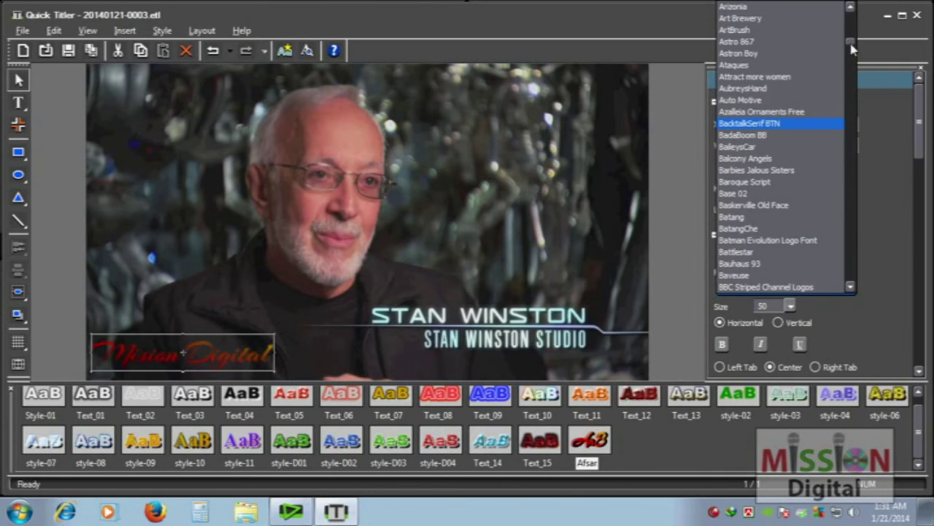
drag(852, 48, 853, 80)
key(Escape)
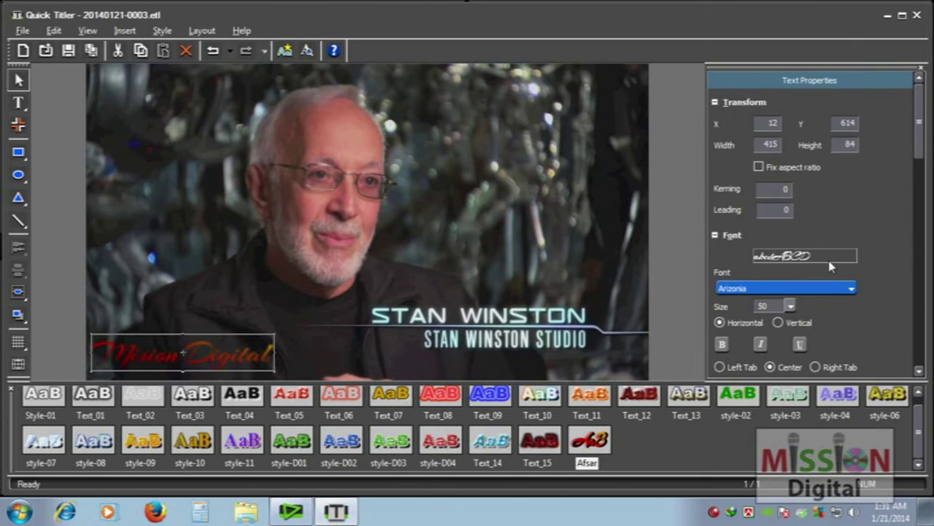
click(840, 289)
click(835, 150)
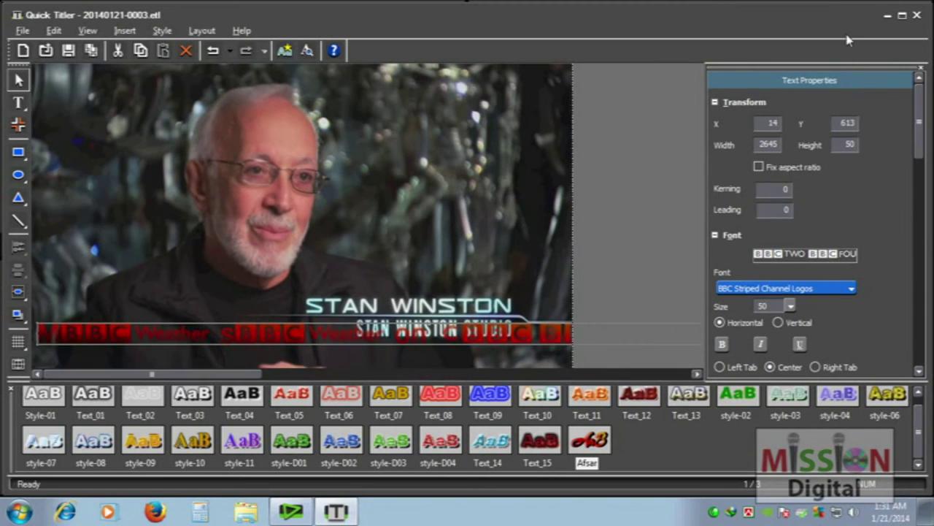
- Change the font of the "Mision Digital" text to Arial
click(847, 289)
drag(852, 46, 854, 24)
scroll(760, 175, down, 10)
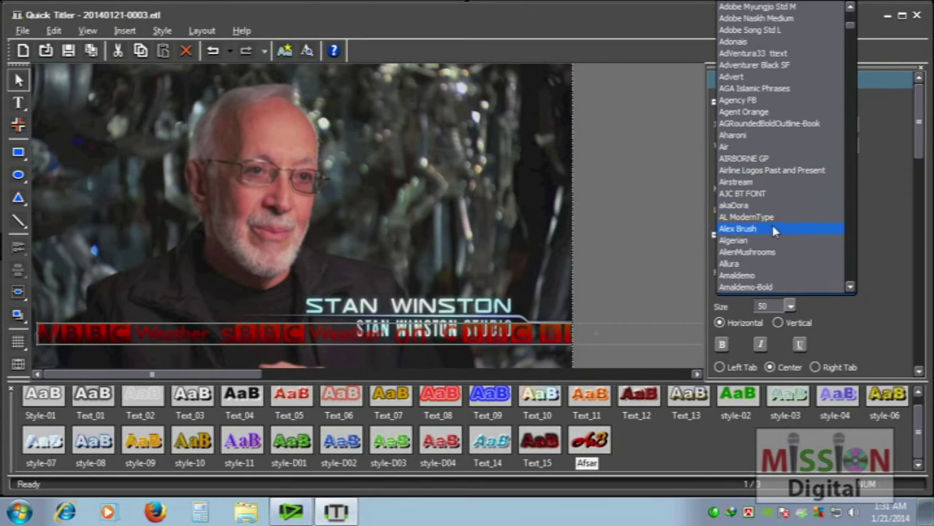
scroll(772, 230, down, 12)
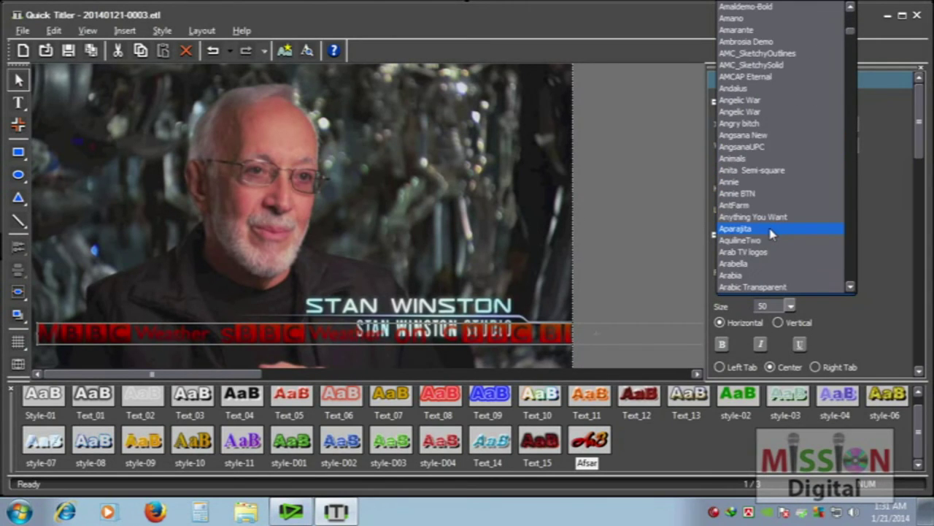
scroll(773, 232, down, 4)
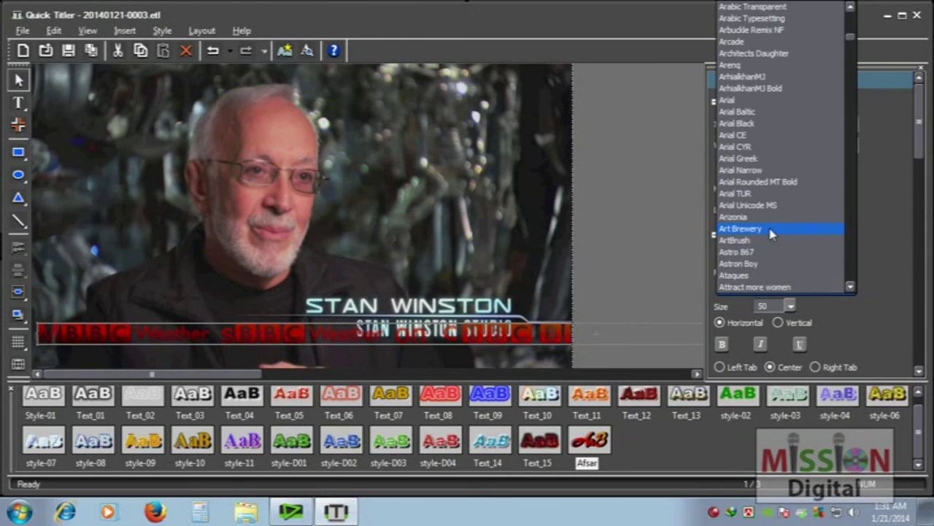
click(741, 102)
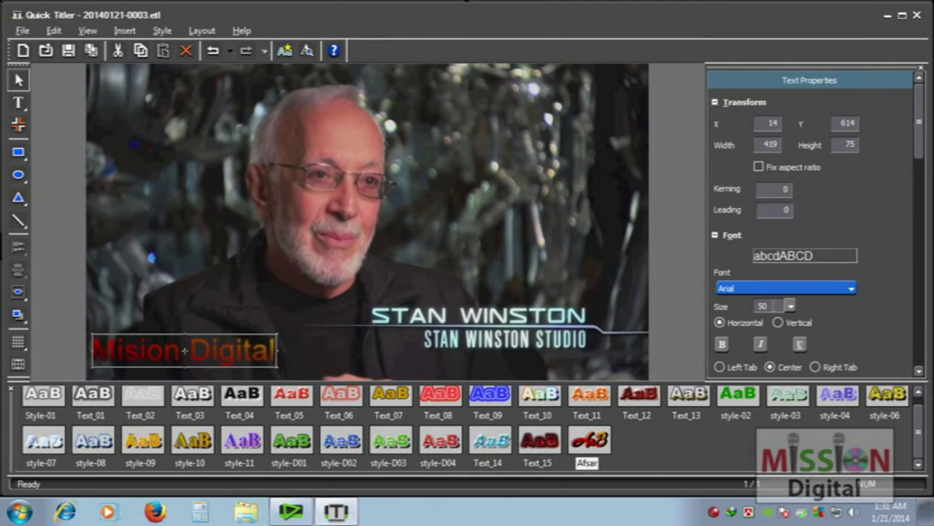
- Try text sizes 30 and 20, settle on 30, and move the text to about X 16, Y 617
key(Tab)
text(30)
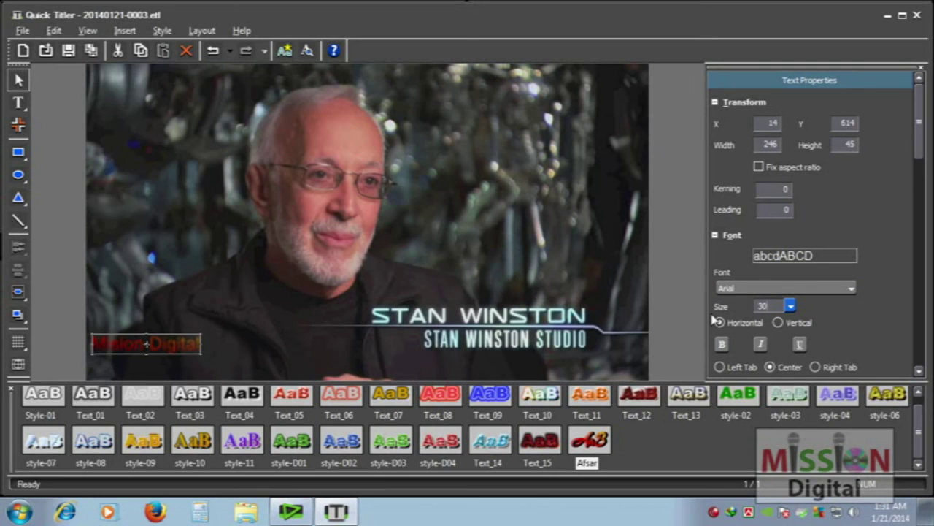
key(Return)
text(20)
key(Return)
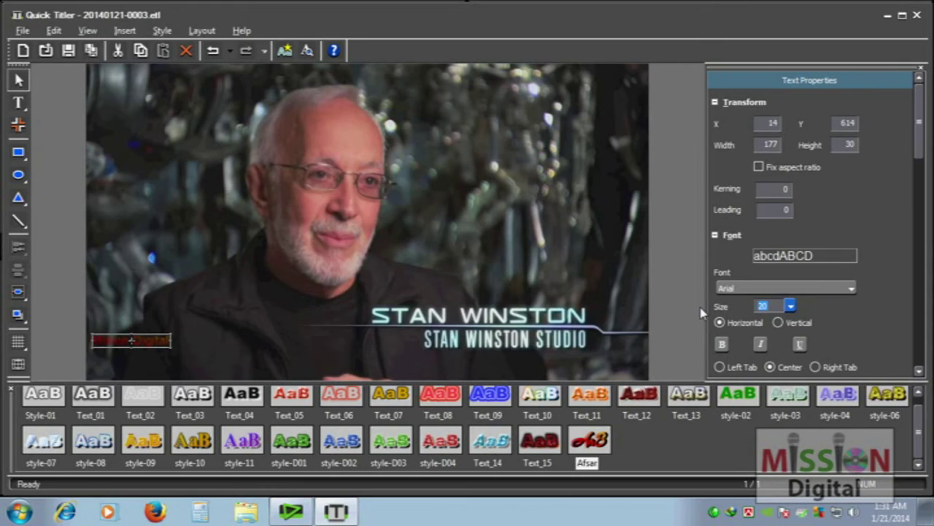
text(30)
drag(191, 348, 192, 349)
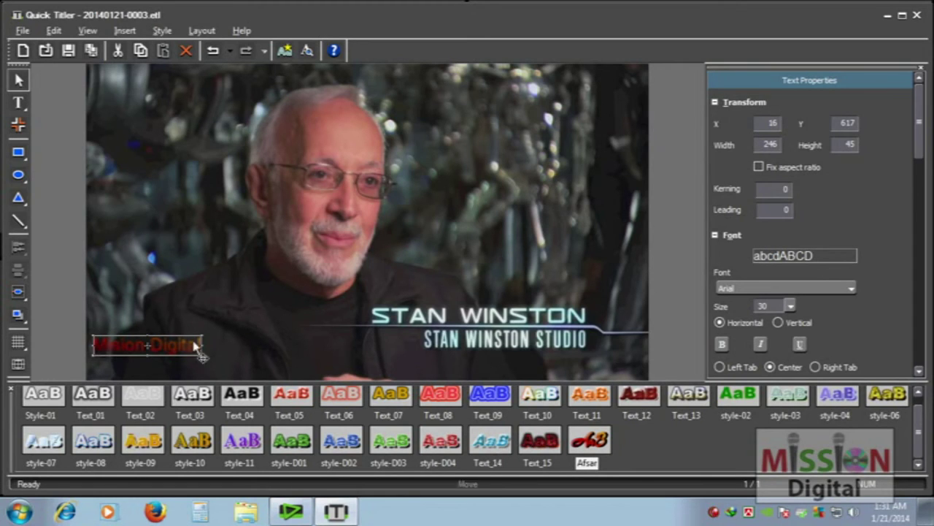
- Preview the text, try the Style-01 preset on it, and undo that style
click(307, 50)
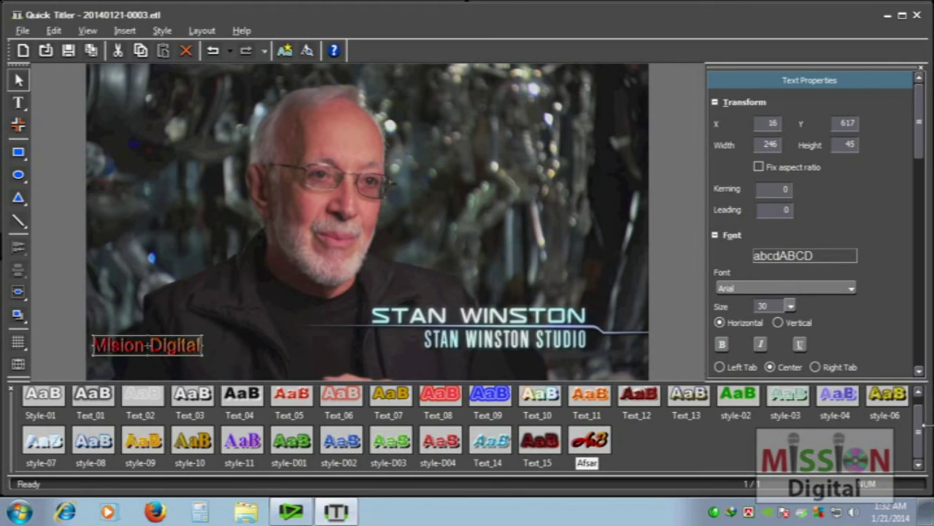
scroll(525, 403, up, 1)
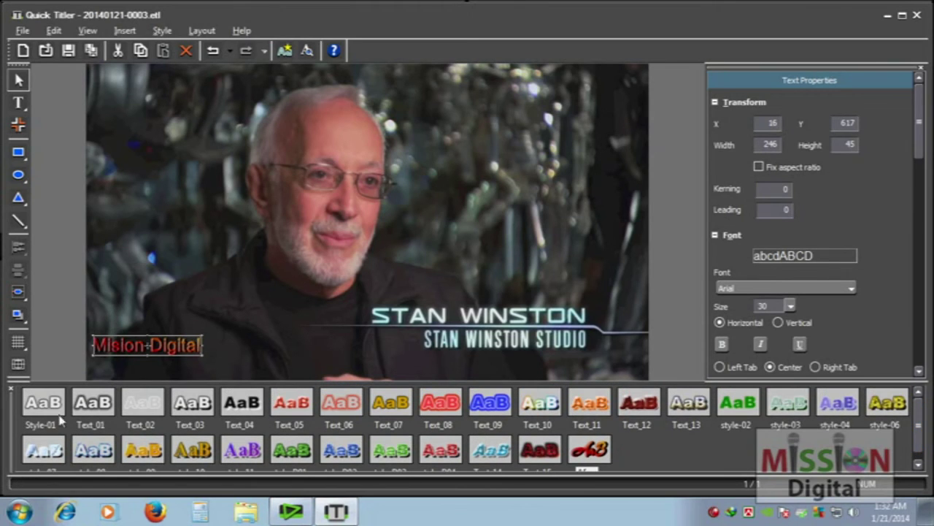
click(45, 406)
key(ctrl+z)
- Reduce the text's fill to a single yellow colour and try an orange shade for it in the colour picker
click(166, 348)
drag(925, 150, 917, 200)
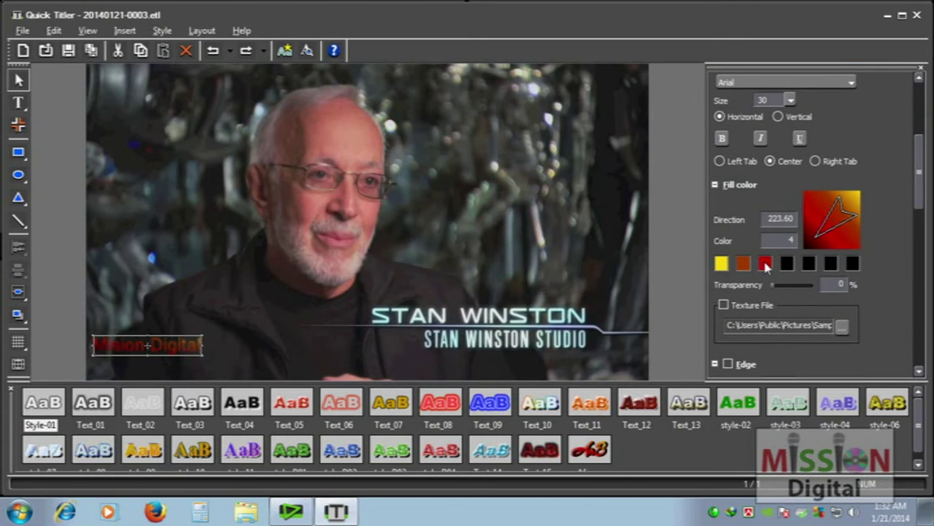
click(788, 241)
scroll(789, 241, down, 3)
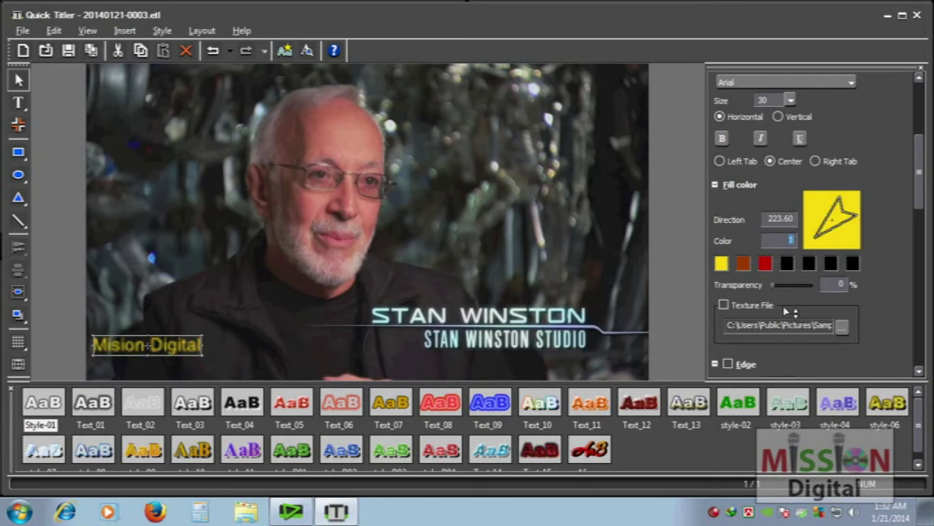
click(721, 265)
click(285, 155)
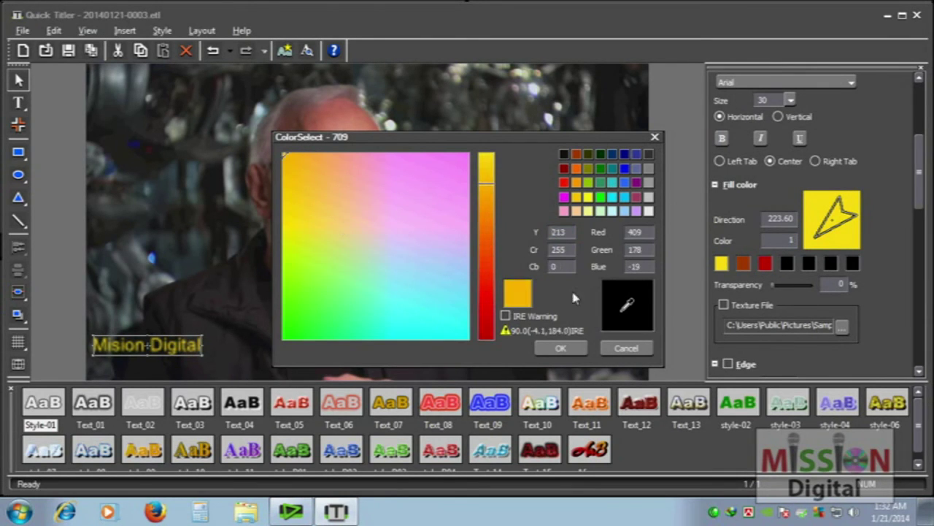
click(491, 209)
click(568, 348)
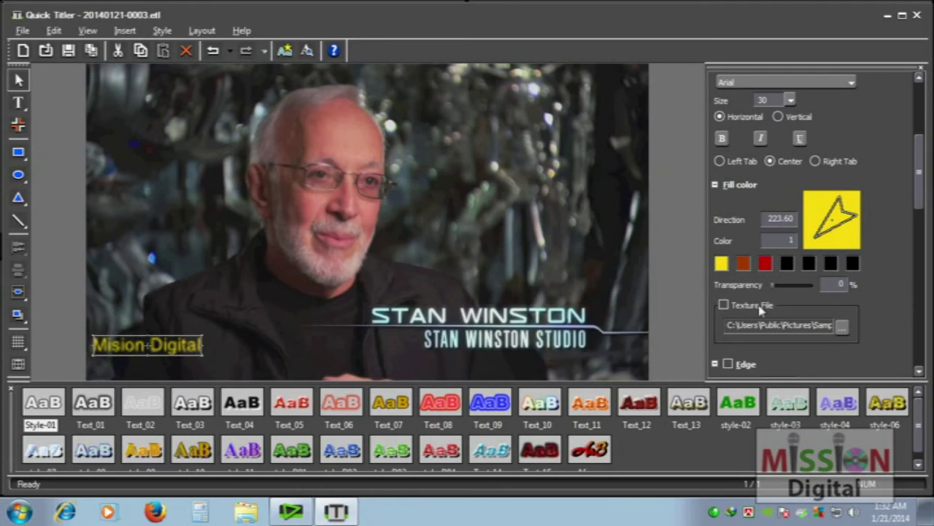
drag(919, 202, 911, 299)
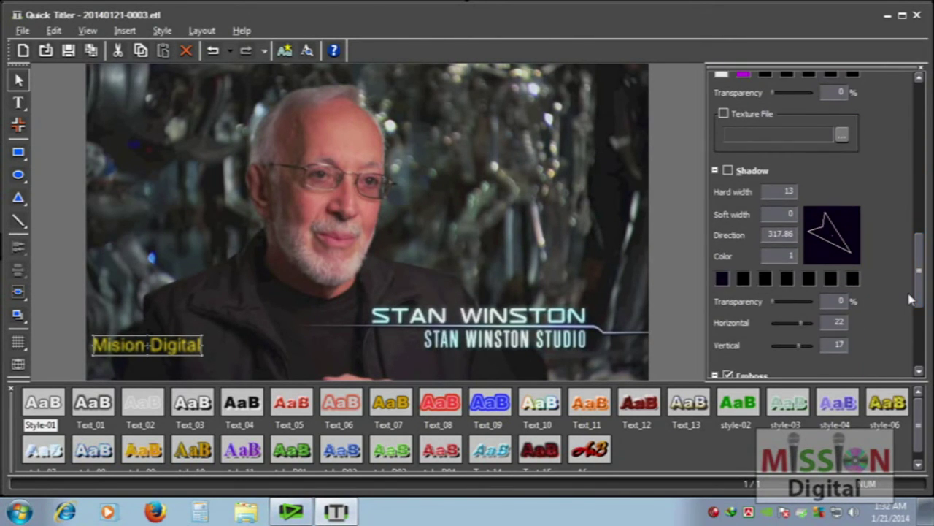
scroll(898, 312, down, 4)
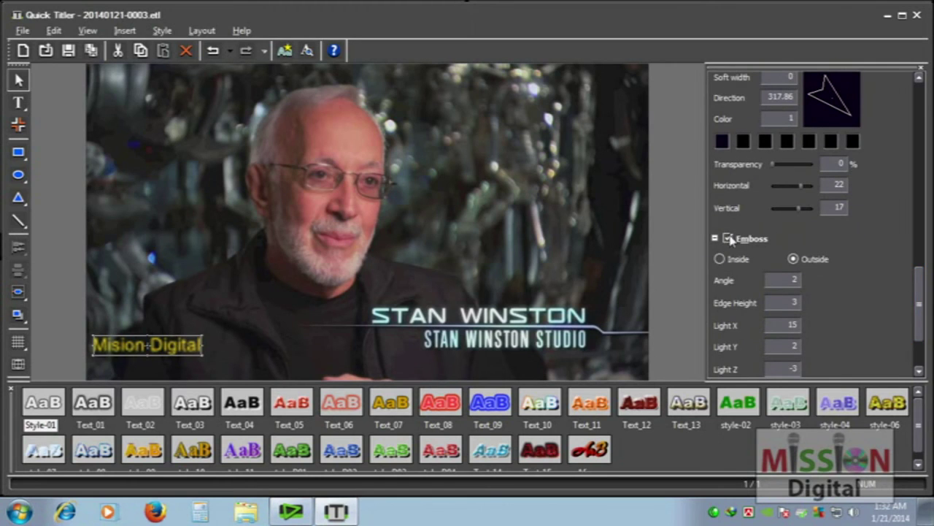
drag(919, 314, 919, 99)
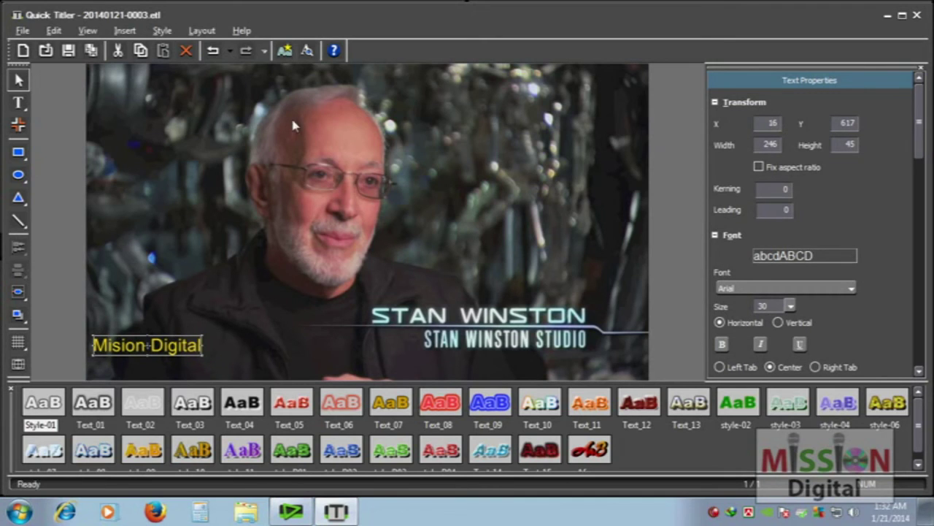
- Extend the title text with " Video ****" after "Mision Digital"
double_click(198, 348)
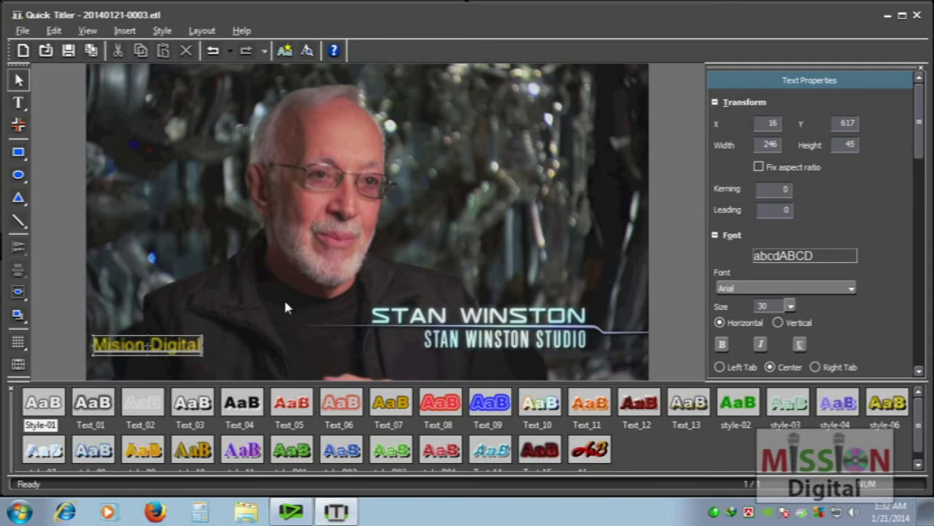
key(End)
text(Video)
key(BackSpace)
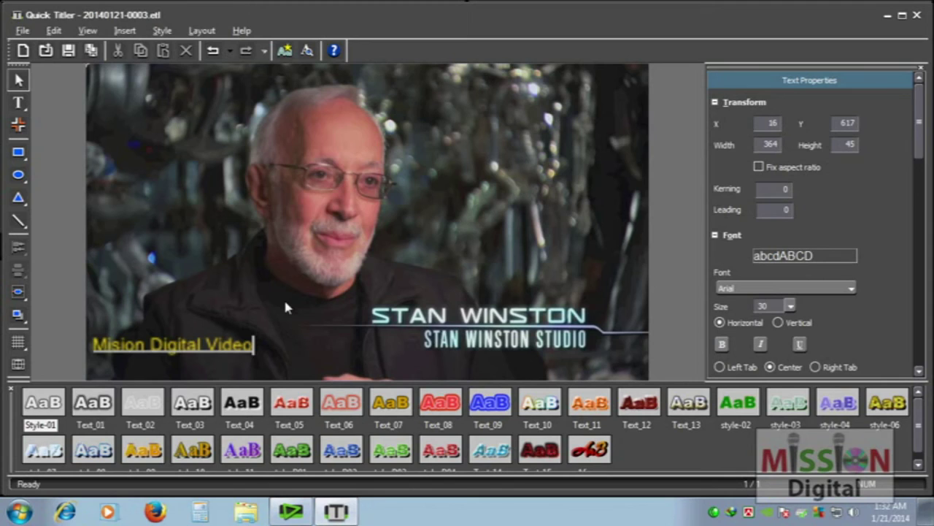
text(****)
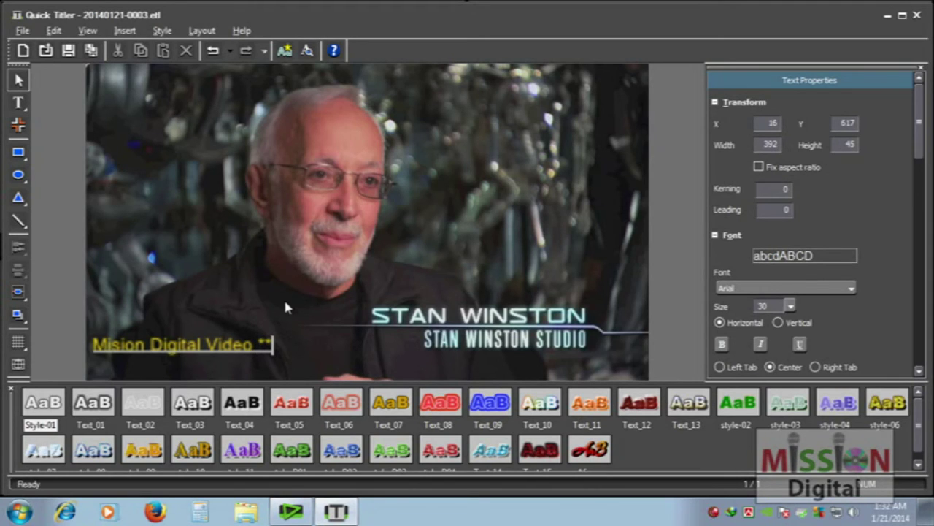
- Insert "***" at the beginning of the "Mision Digital Video ****" line
key(shift+Left)
key(shift+Left)
key(shift+Left)
key(shift+Left)
key(shift+Left)
key(shift+Left)
key(shift+Left)
key(shift+Left)
key(shift+Left)
key(shift+Left)
key(shift+Left)
key(shift+Left)
key(shift+Left)
key(shift+Left)
key(shift+Left)
key(shift+Left)
key(shift+Left)
key(shift+Left)
key(shift+Left)
key(shift+Left)
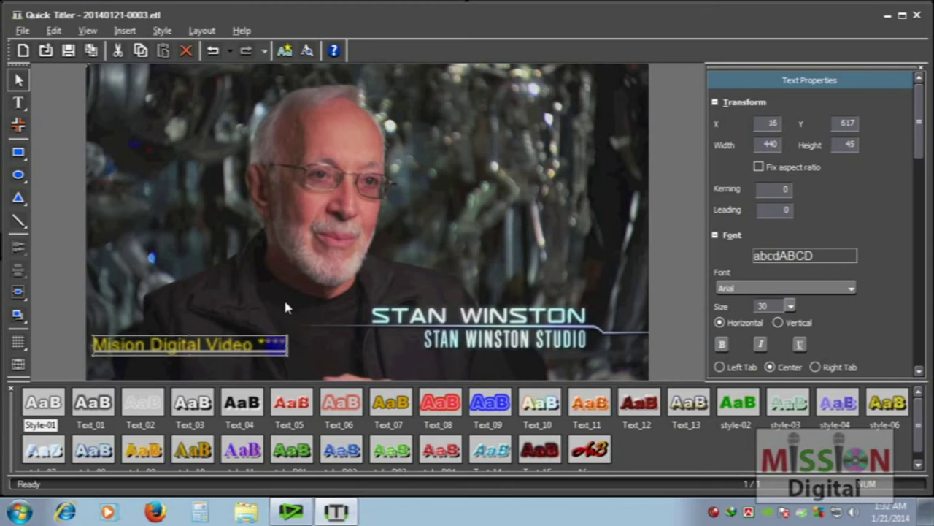
key(shift+Left)
key(shift+Left)
key(shift+Left)
key(shift+Left)
key(shift+Left)
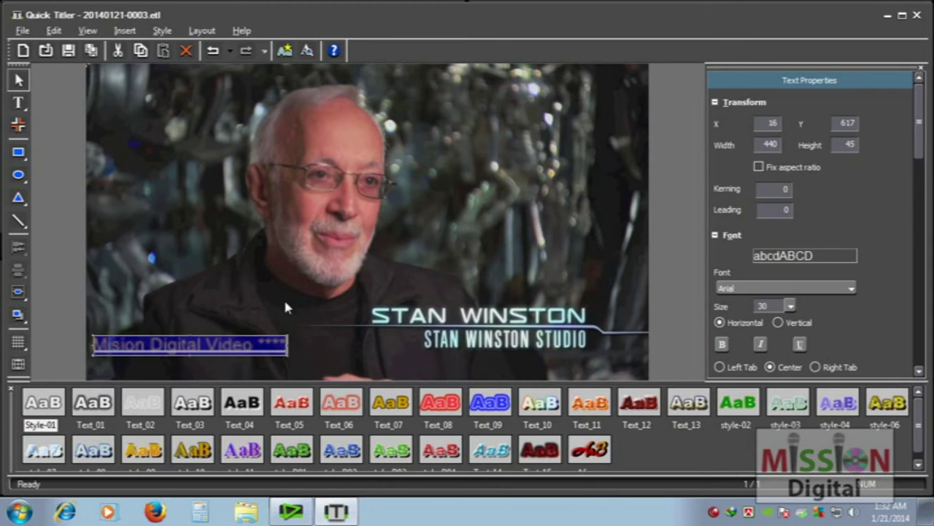
key(Escape)
text(***)
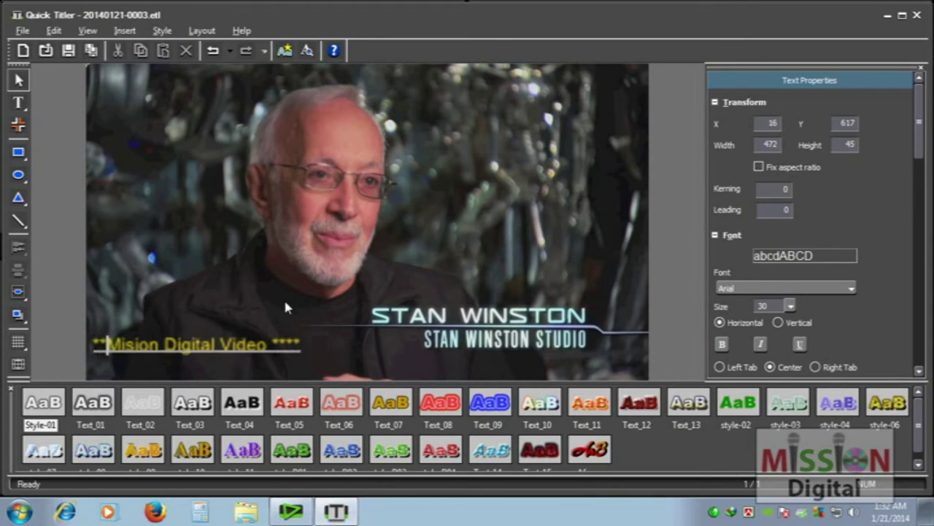
- Select the whole "***Mision Digital Video ****" line and copy it
key(Left)
key(Left)
key(Left)
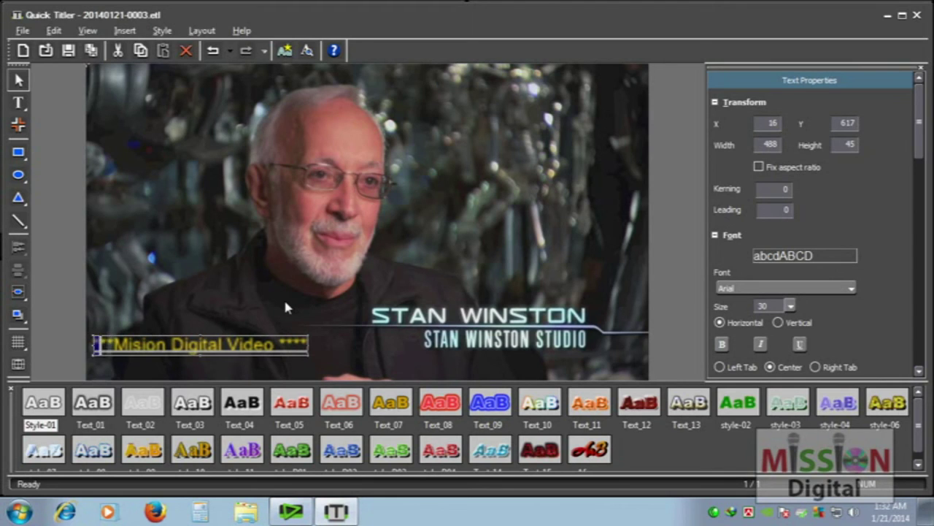
key(shift+Right)
key(shift+Right)
key(shift+Right)
key(shift+Right)
key(shift+Right)
key(shift+Right)
key(shift+Right)
key(shift+Right)
key(shift+Right)
key(shift+Right)
key(shift+Right)
key(shift+Right)
key(shift+Right)
key(shift+Right)
key(shift+Right)
key(shift+Right)
key(shift+Right)
key(shift+Right)
key(shift+Right)
key(shift+Right)
key(shift+Right)
key(shift+Right)
key(shift+Right)
key(shift+Right)
key(shift+Right)
key(shift+Right)
key(ctrl+c)
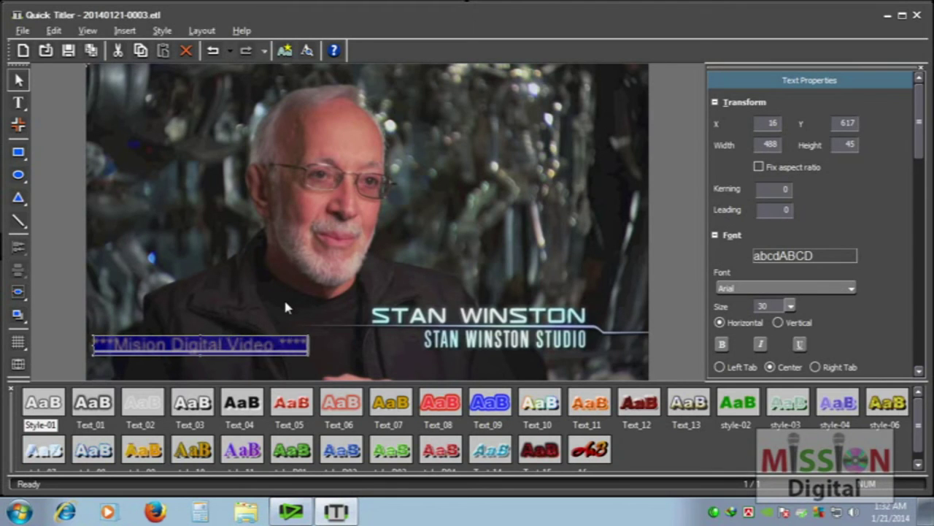
- Remove the trailing asterisks from the "***Mision Digital Video ****" line and paste the copied line at its end
click(306, 357)
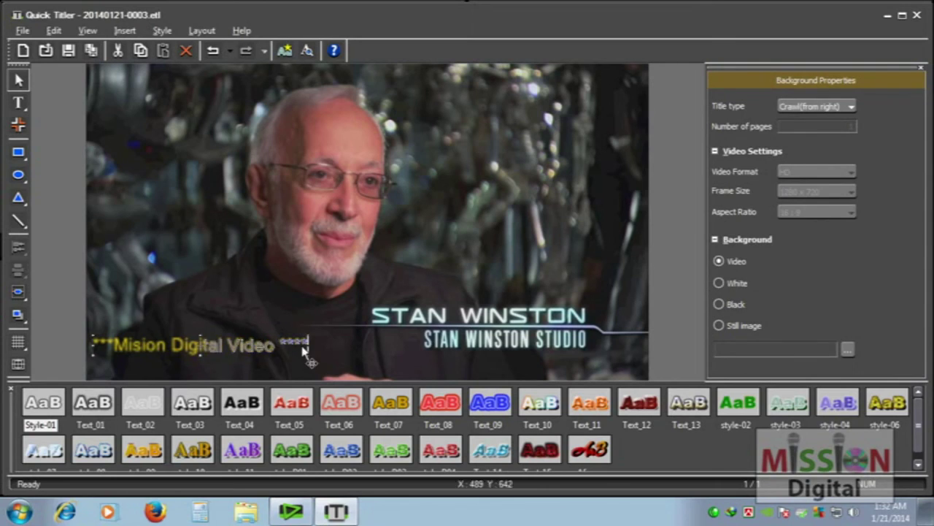
click(305, 349)
key(BackSpace)
key(BackSpace)
key(BackSpace)
key(ctrl+v)
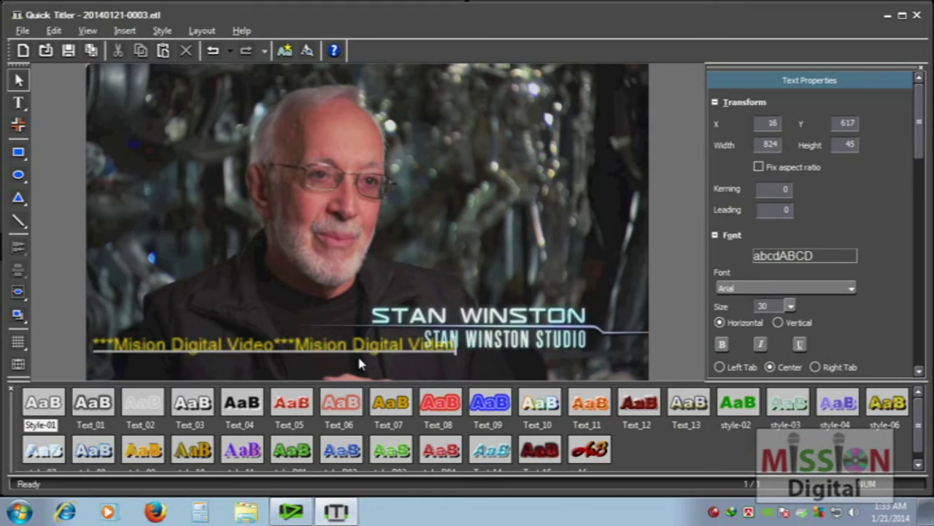
- Append the "***Mision Digital Video" text repeatedly to build a crawl line several pages long, and save the title
key(ctrl+v)
key(BackSpace)
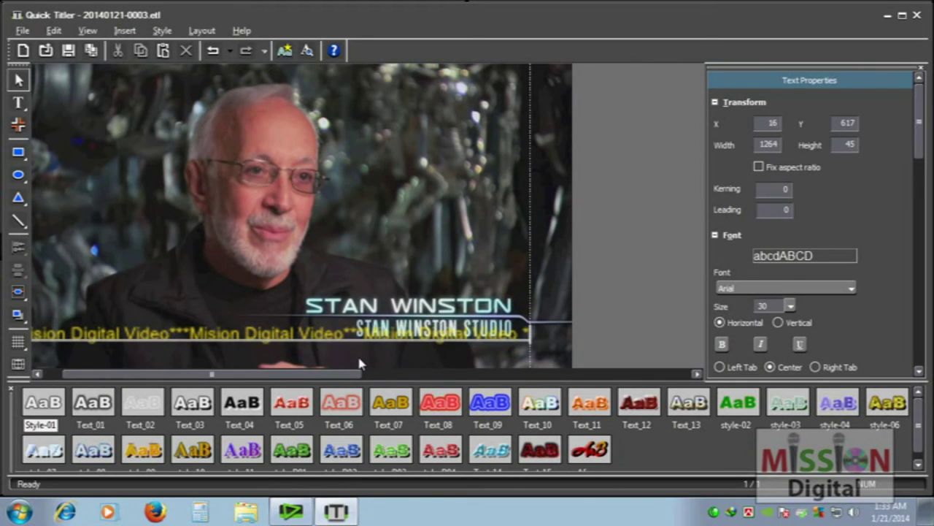
key(BackSpace)
text(***Mision Digital Video***)
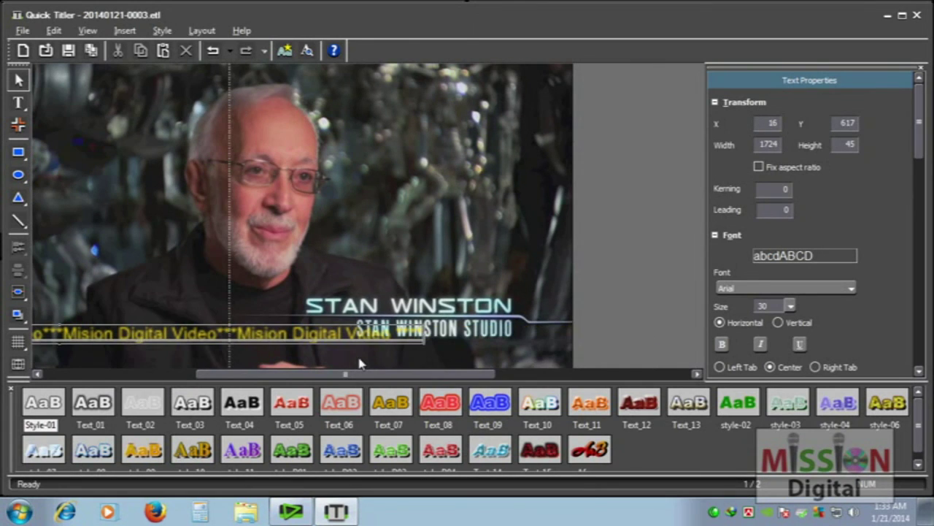
text(***Mision Digital Video***)
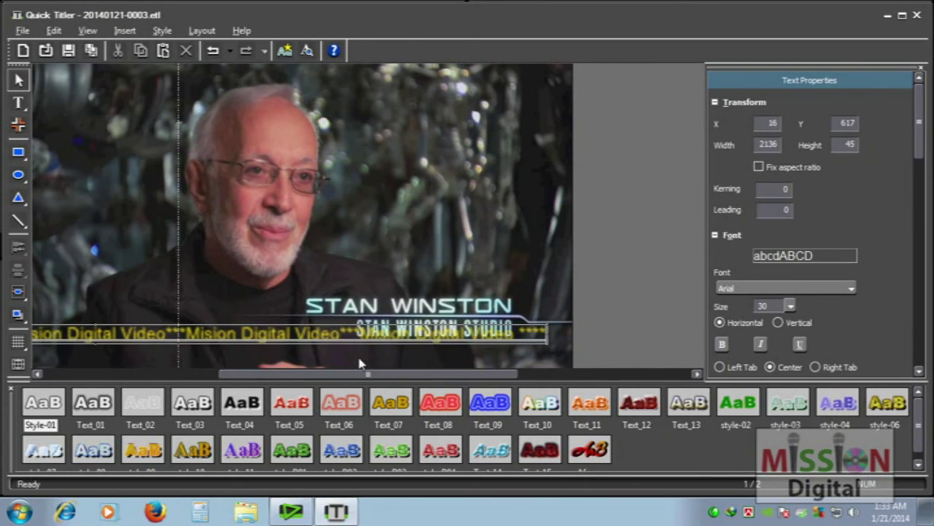
text(Mision Digital Video***)
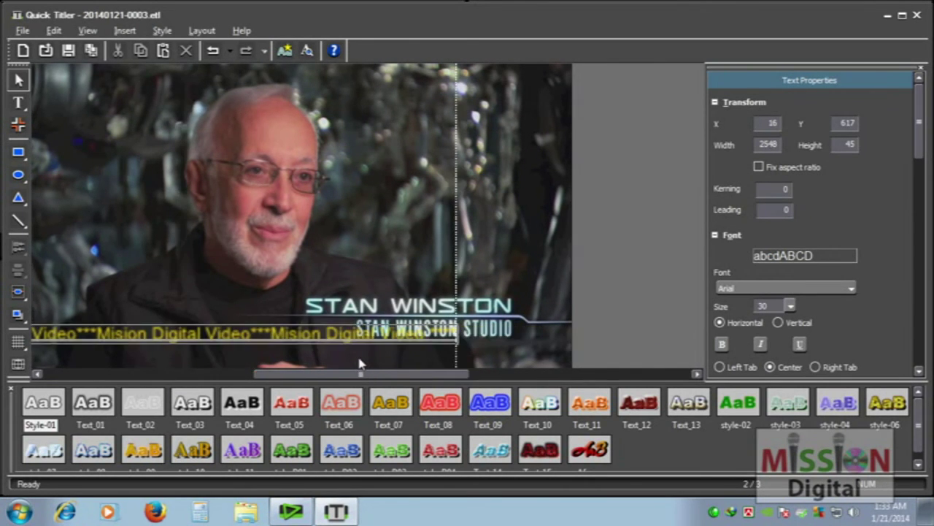
key(ctrl+v)
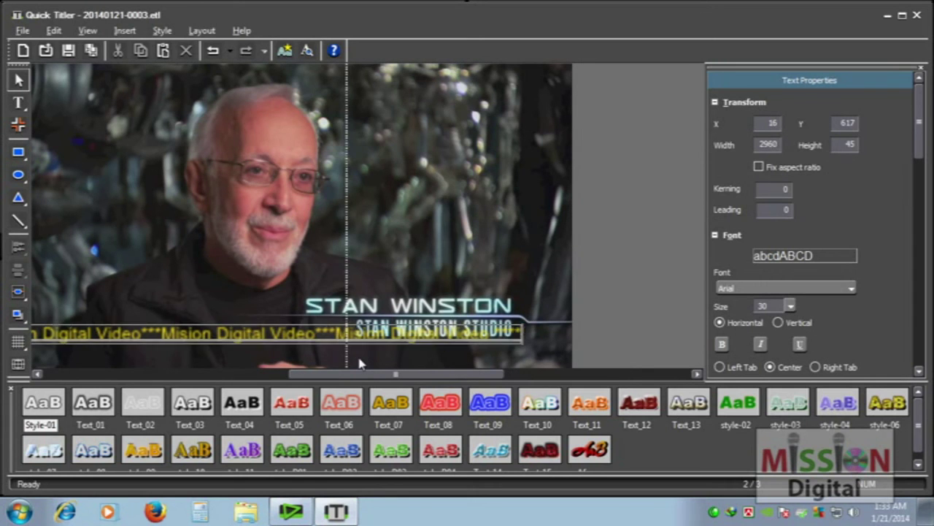
text(Mision Digital Video***)
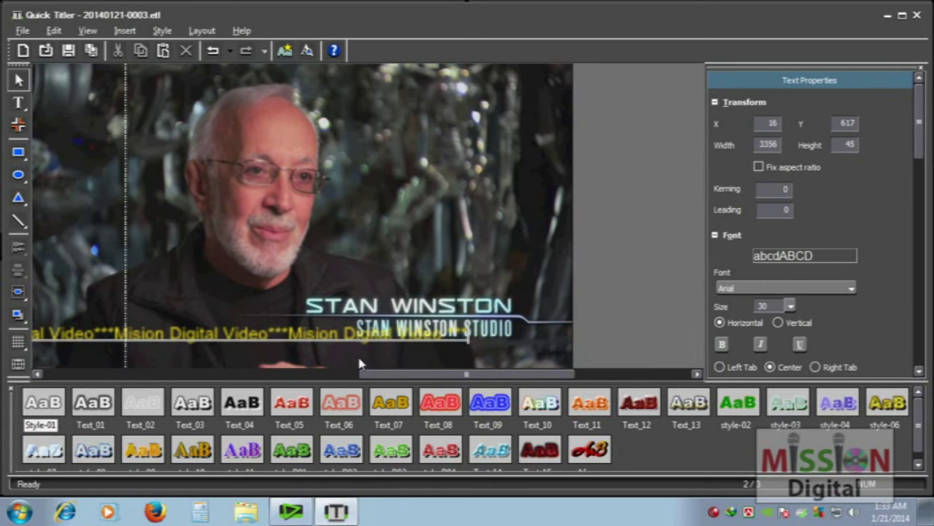
text(Mision Digital Video***)
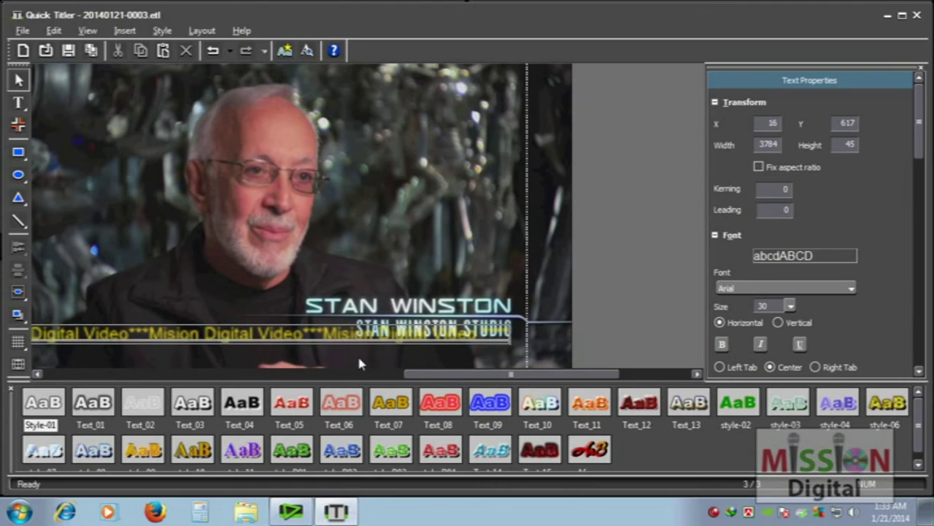
key(ctrl+v)
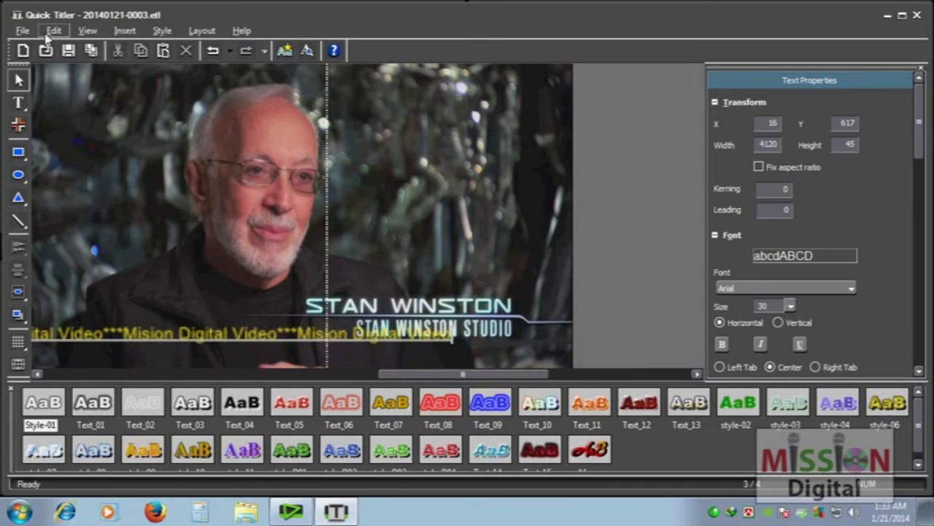
click(23, 30)
click(49, 78)
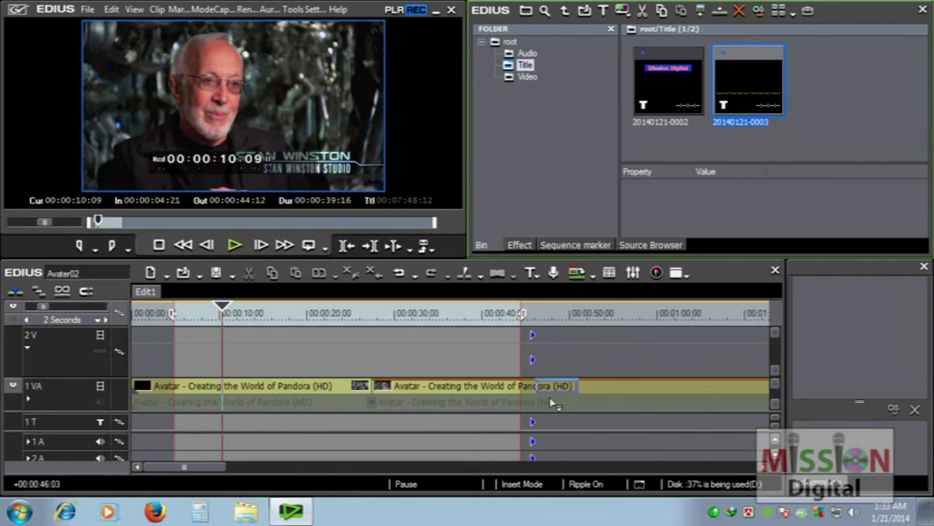
drag(225, 422, 227, 422)
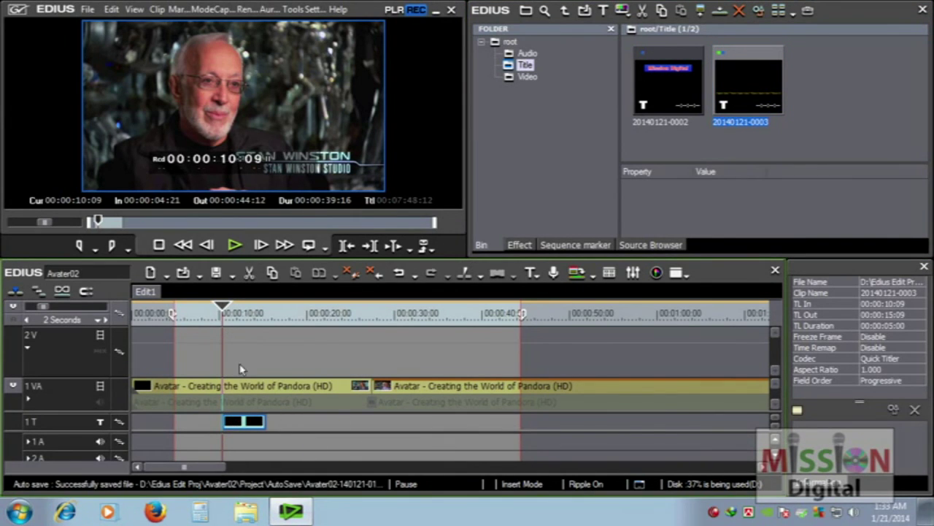
click(212, 313)
key(space)
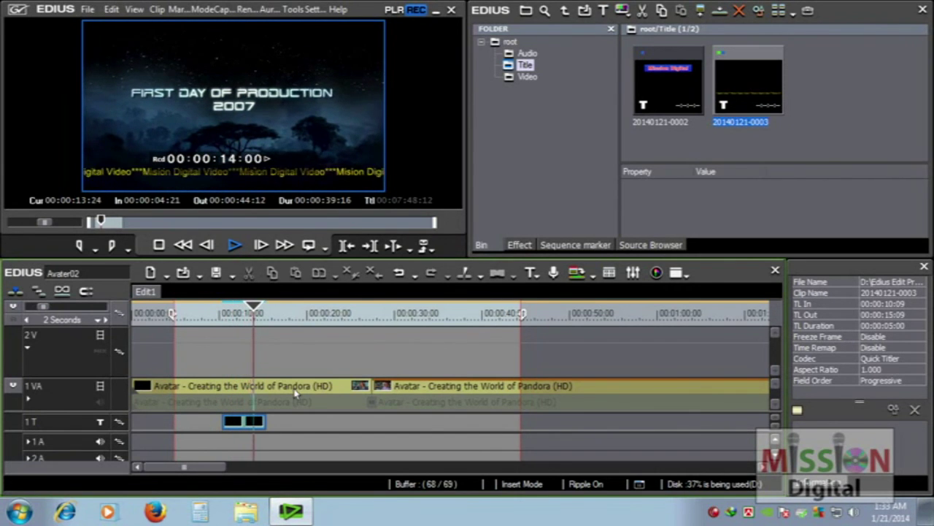
key(space)
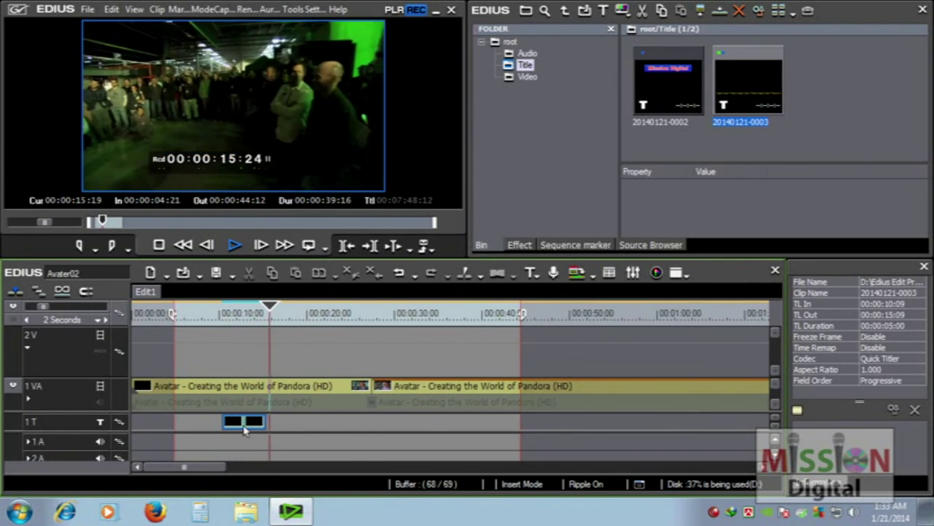
- Remove the title clip from the 1T track and place it on the 2V track at 00:00:15:24, previewing the crawl
key(Delete)
drag(741, 85, 281, 349)
click(263, 313)
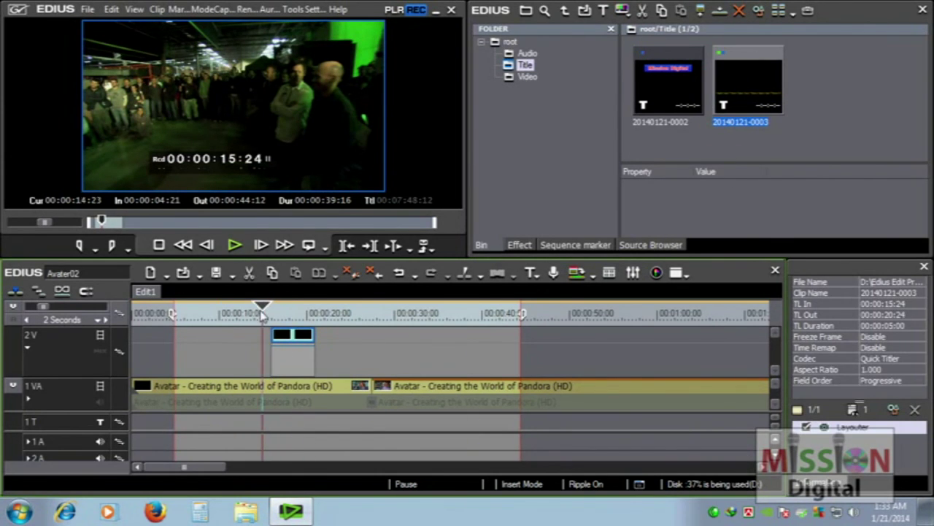
key(space)
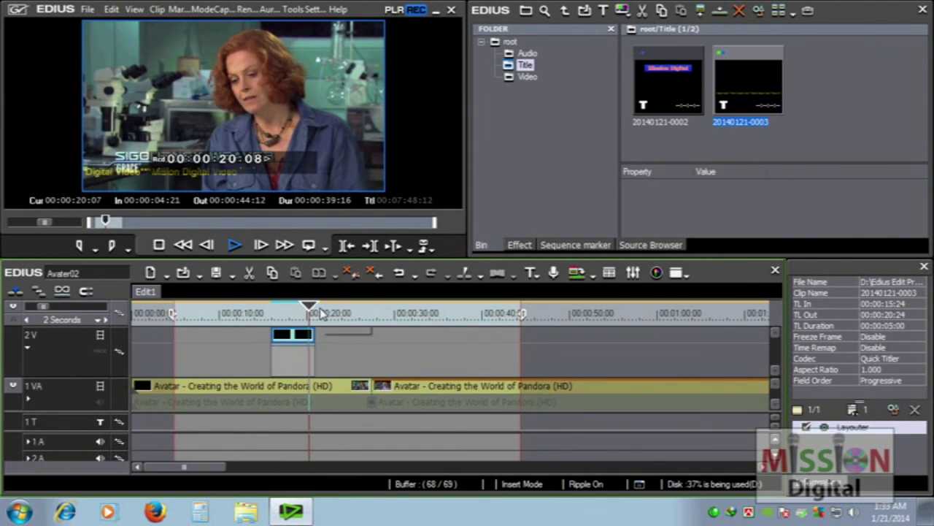
key(space)
- Extend the title clip on the 2V track to a duration of 00:00:23:01 and play back the crawl
click(252, 312)
drag(327, 346, 473, 337)
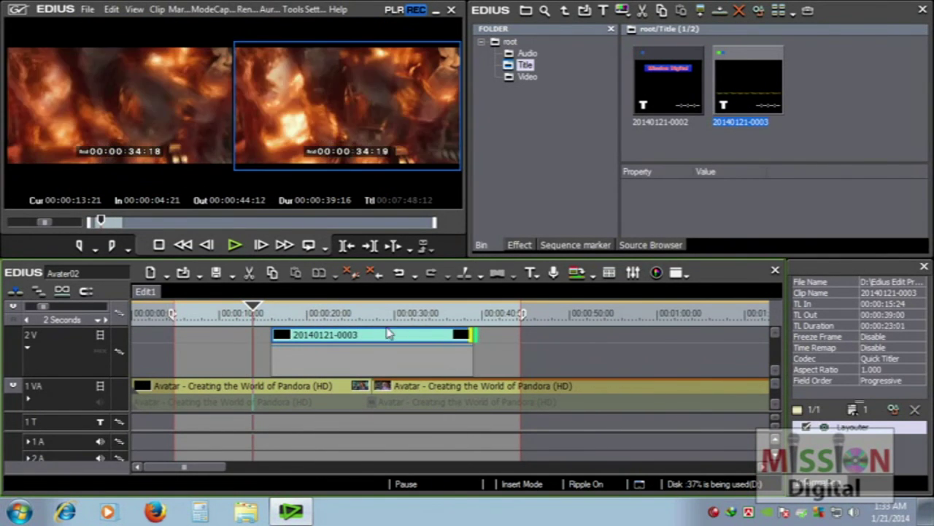
click(280, 314)
key(space)
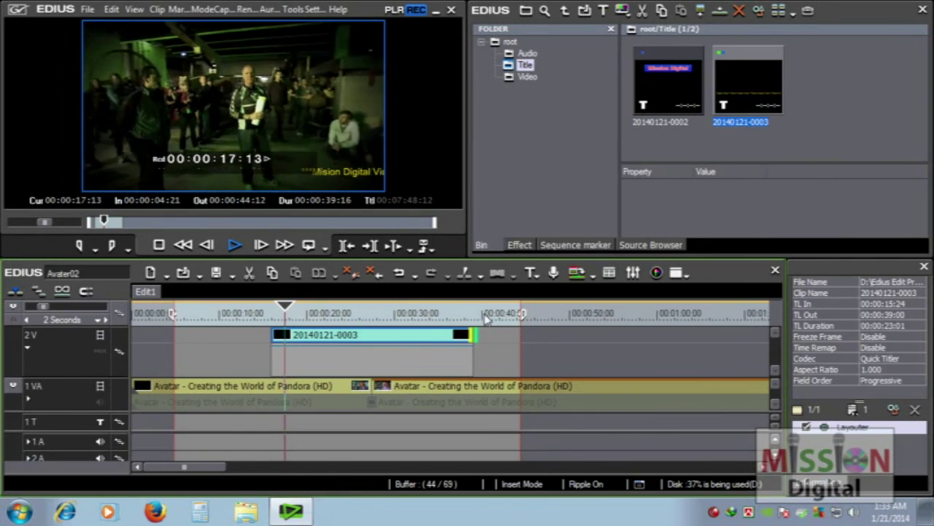
key(space)
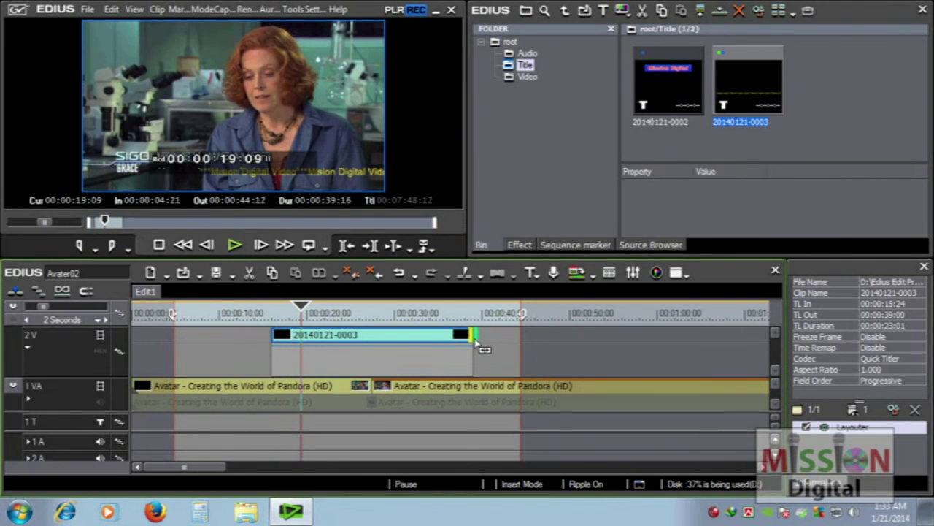
- Lengthen the title clip on the 2V track to a duration of 00:00:39:14 and play it back
drag(482, 348, 653, 345)
key(space)
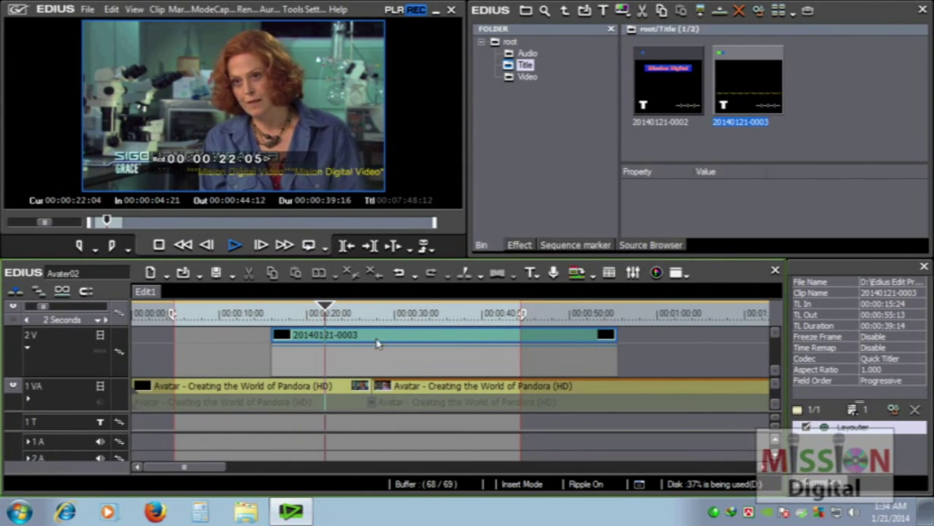
key(space)
- Try the title clip on the 1T track by playing it there, and return it to the 2V track
drag(376, 357, 370, 434)
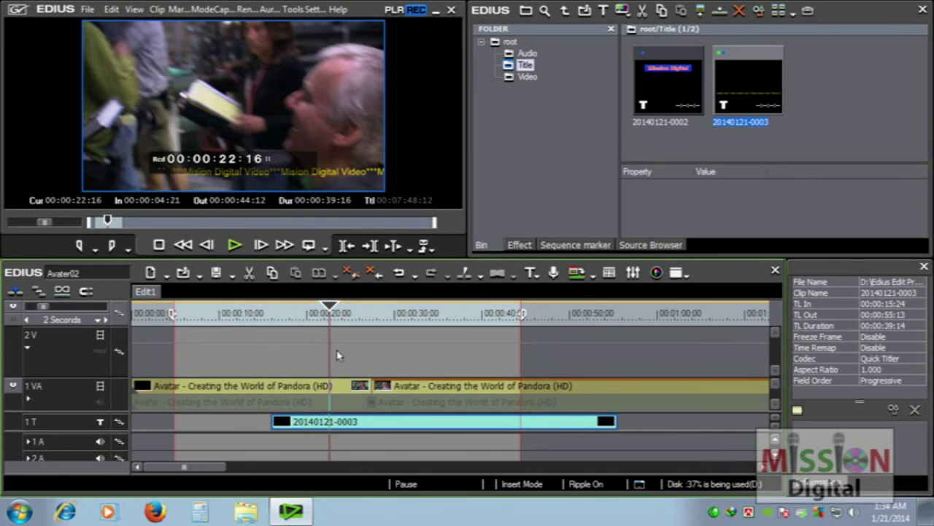
click(288, 314)
key(space)
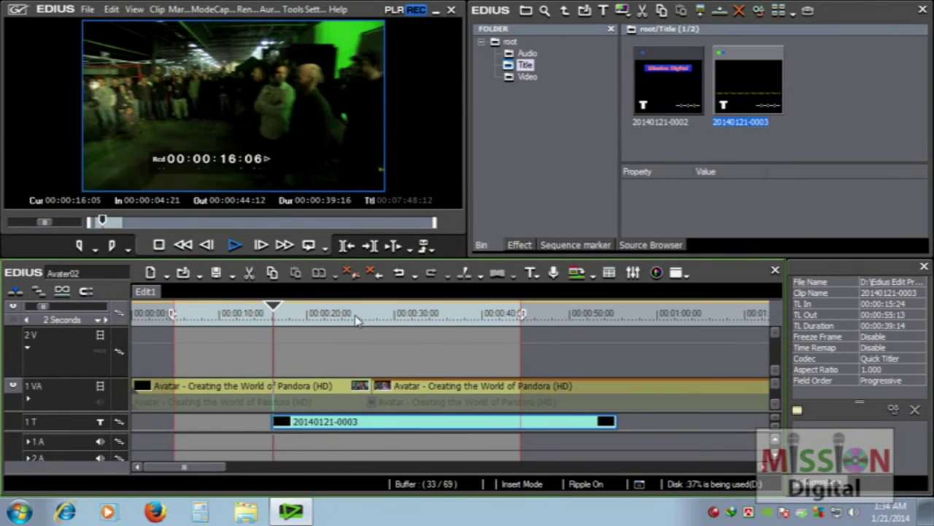
key(space)
drag(369, 354, 385, 347)
drag(312, 322, 292, 315)
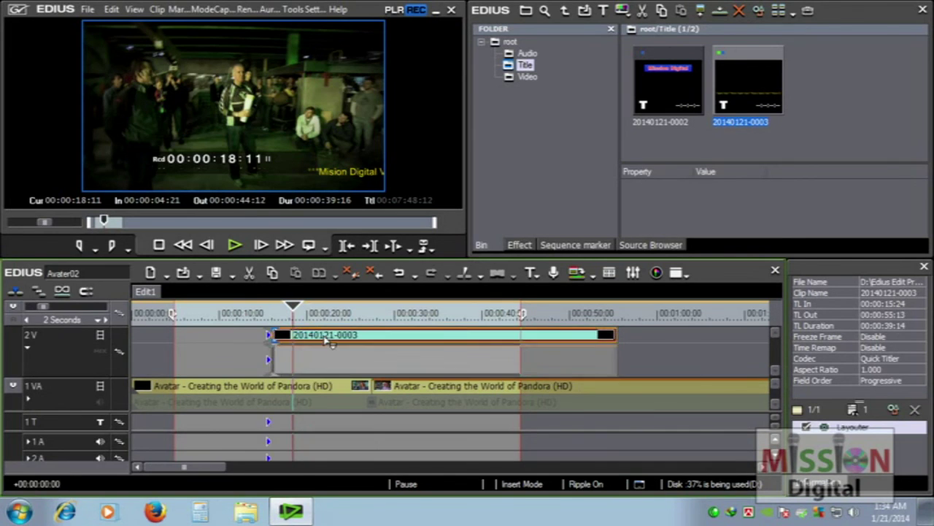
- Add one video-only track above the 2V track and move the title clip up to the 3V track
right_click(46, 343)
mouse_move(126, 234)
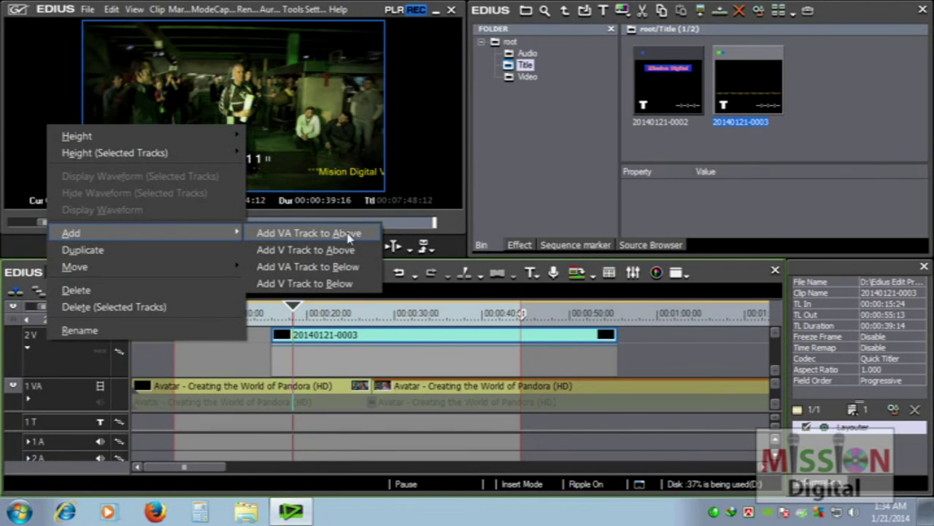
click(332, 250)
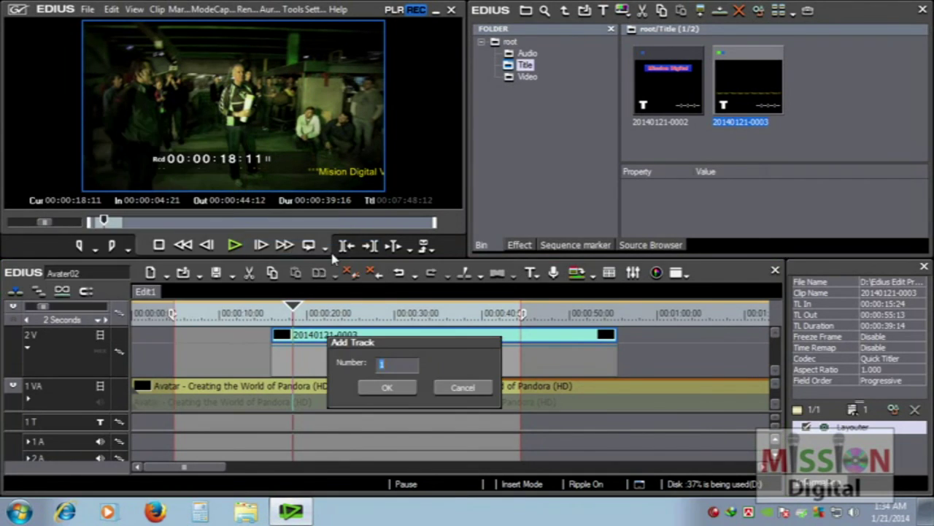
click(402, 387)
drag(332, 368, 332, 355)
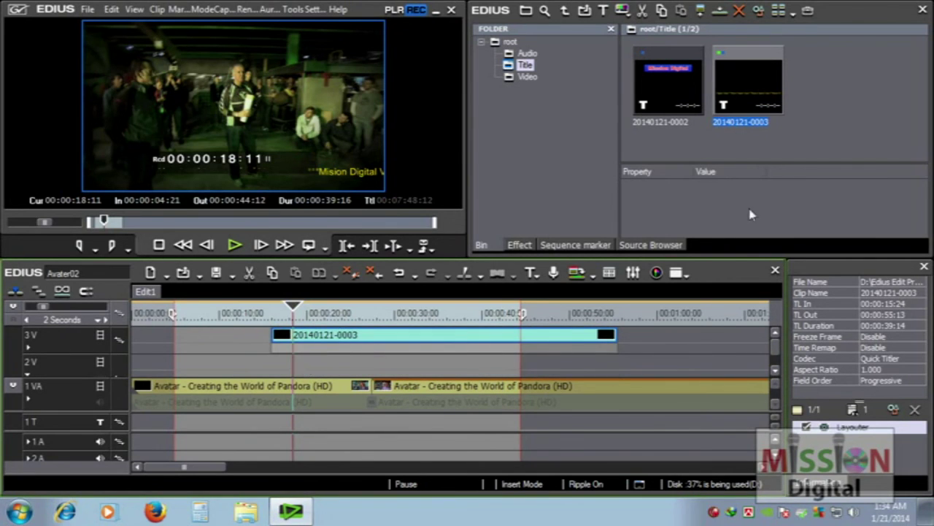
- Create a new title in the bin's Title folder
click(827, 98)
right_click(816, 93)
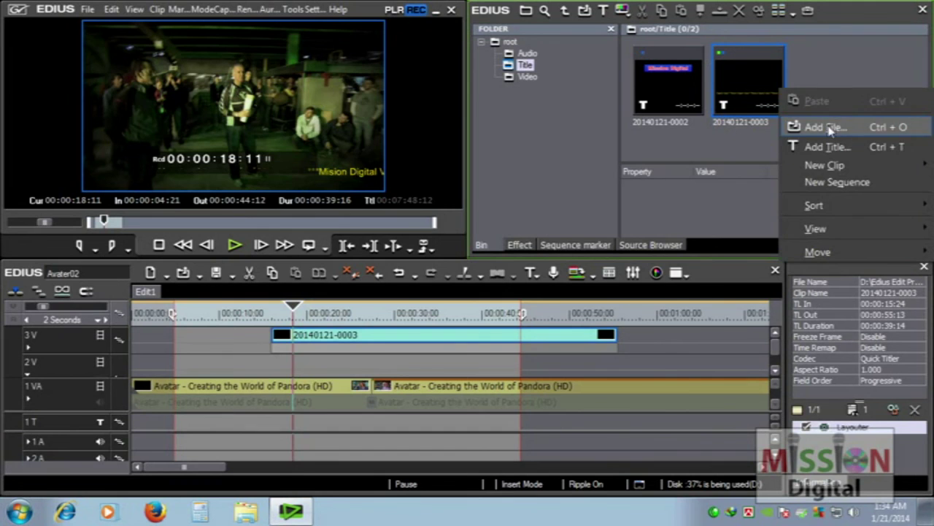
click(832, 126)
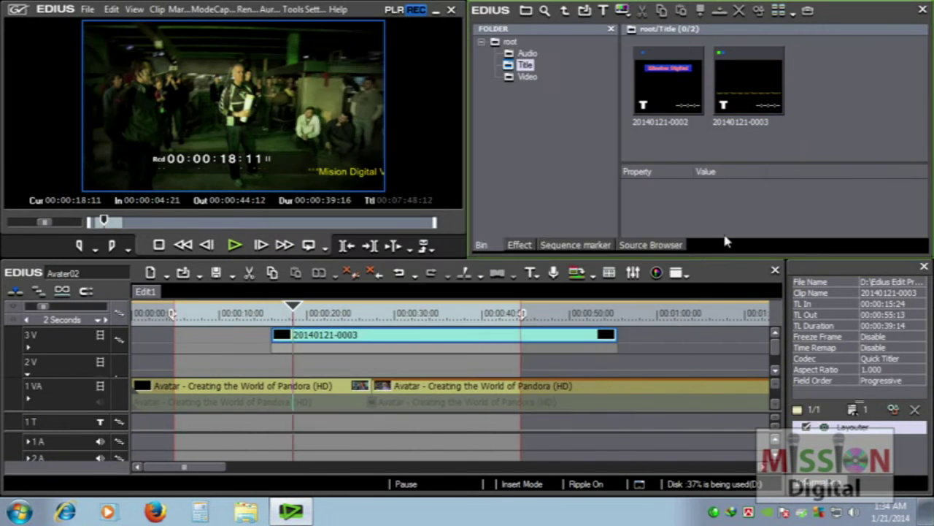
click(630, 286)
right_click(818, 133)
click(825, 186)
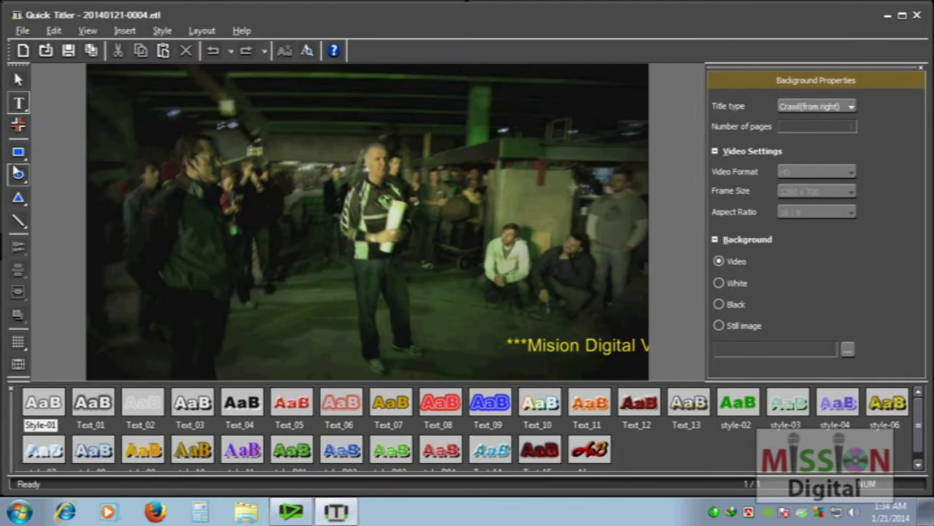
- Draw a blue rectangle about 1318 by 71 across the frame's width and move it down to about Y 603, over the crawl text
click(18, 152)
drag(82, 314, 662, 352)
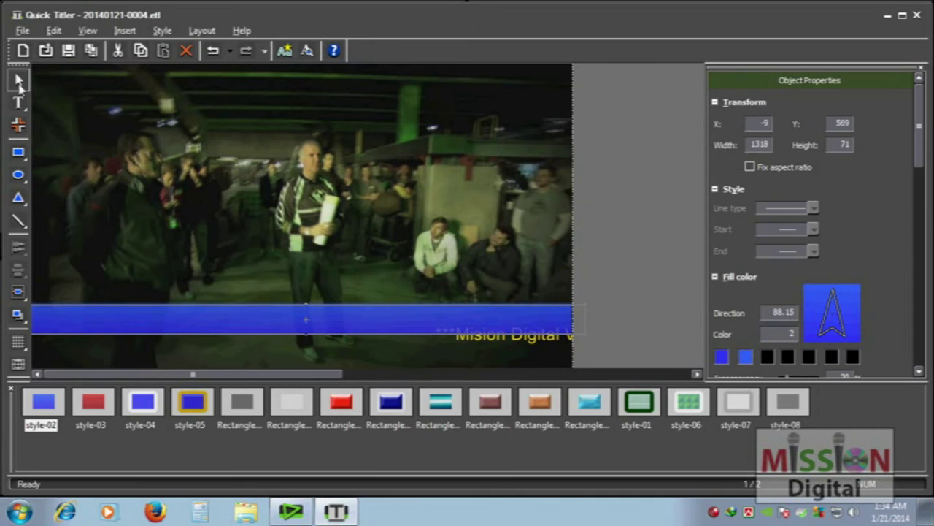
drag(402, 323, 396, 334)
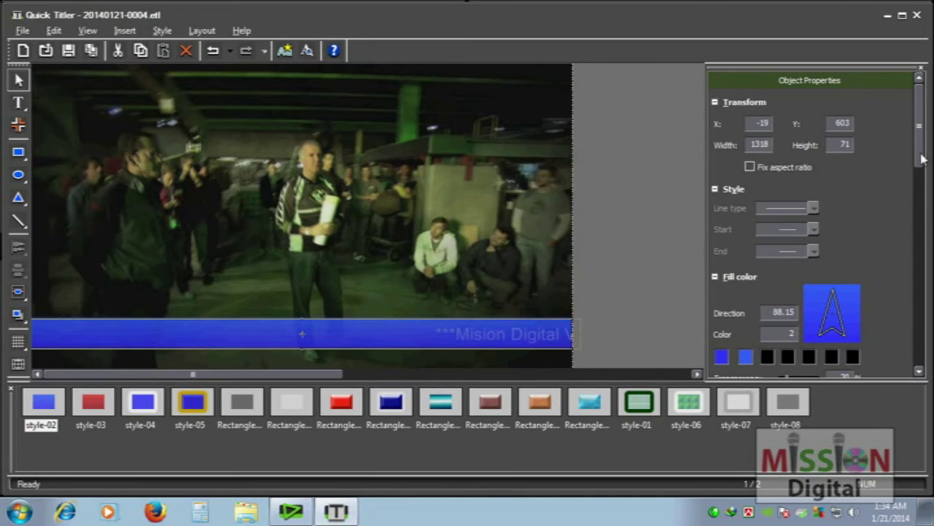
- Set the fill transparency of the blue rectangle to 52%
drag(921, 158, 918, 202)
drag(791, 226, 794, 227)
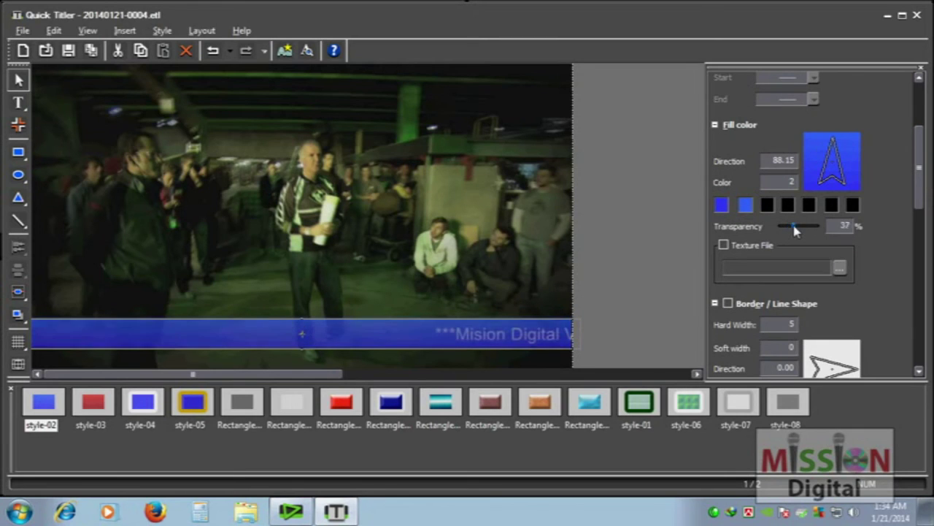
scroll(897, 197, down, 10)
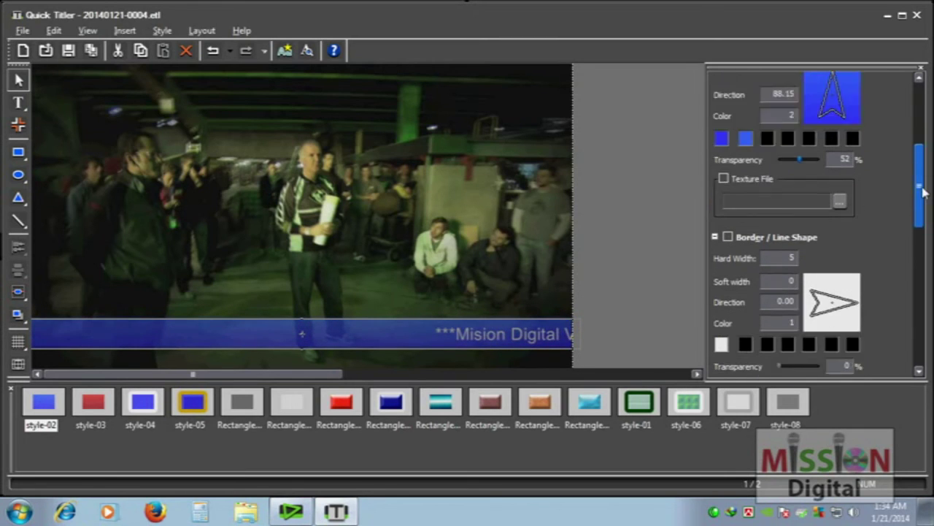
- Reduce the bar's fill to one colour and set that colour to black
drag(910, 305, 908, 168)
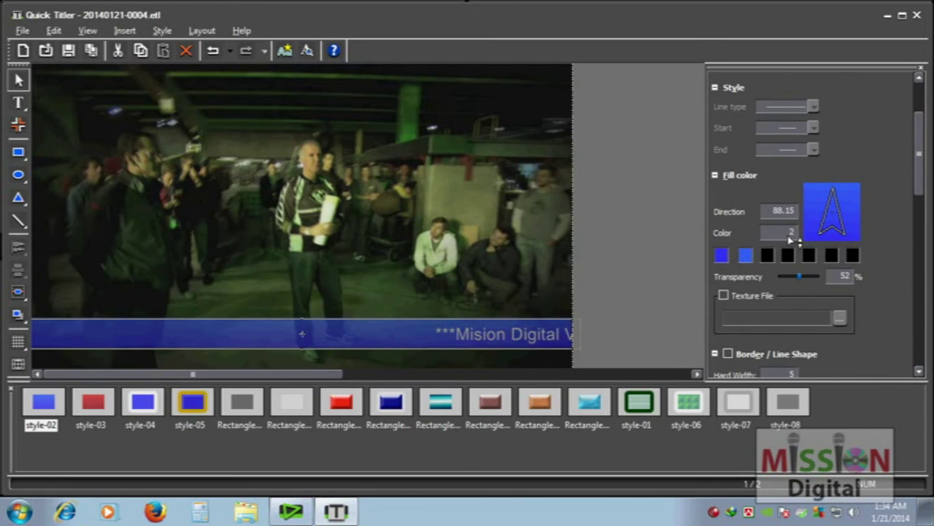
click(796, 236)
click(722, 256)
click(428, 235)
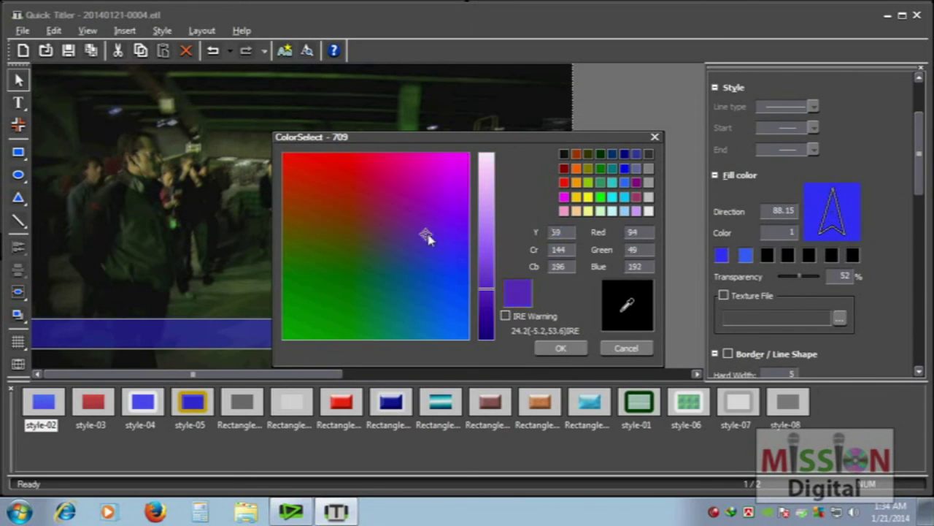
click(564, 155)
click(560, 348)
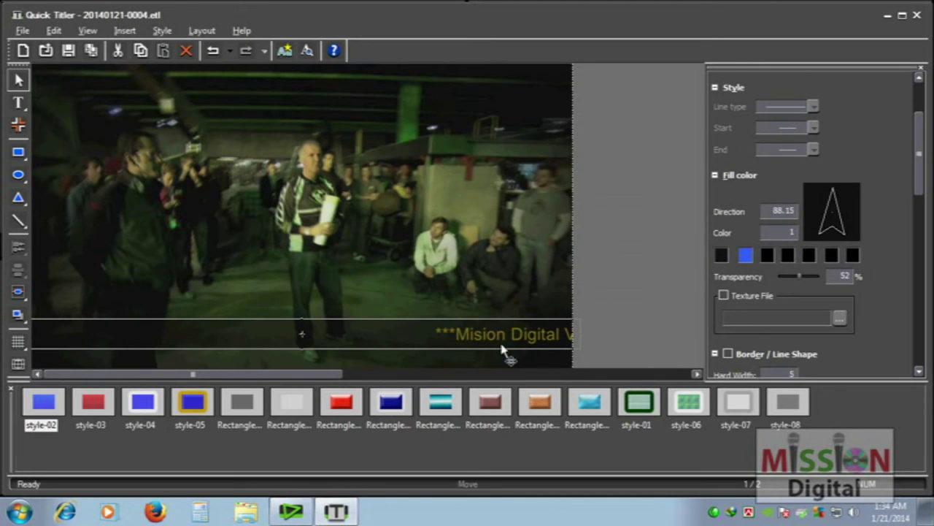
- Set the black bar's fill transparency to 28% and save the title
mouse_move(800, 276)
mouse_down()
mouse_move(788, 277)
mouse_move(791, 286)
mouse_up()
click(22, 31)
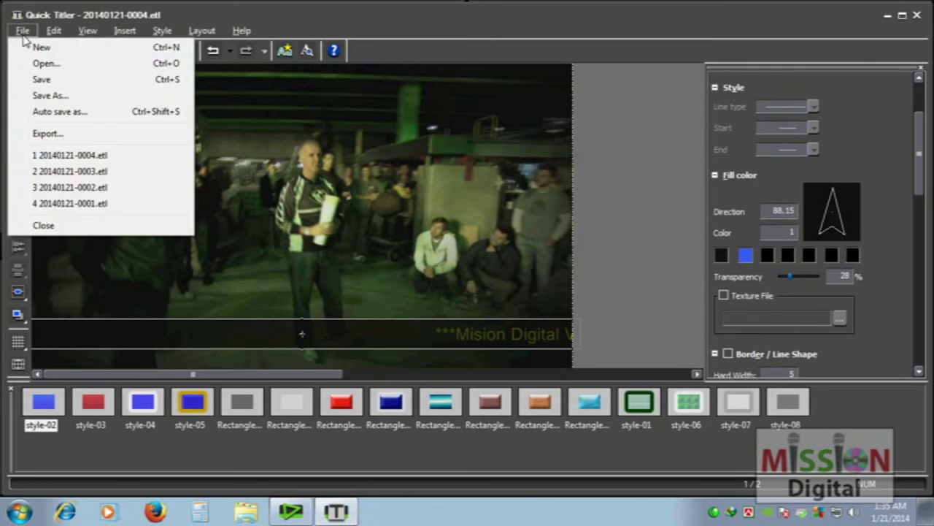
click(44, 81)
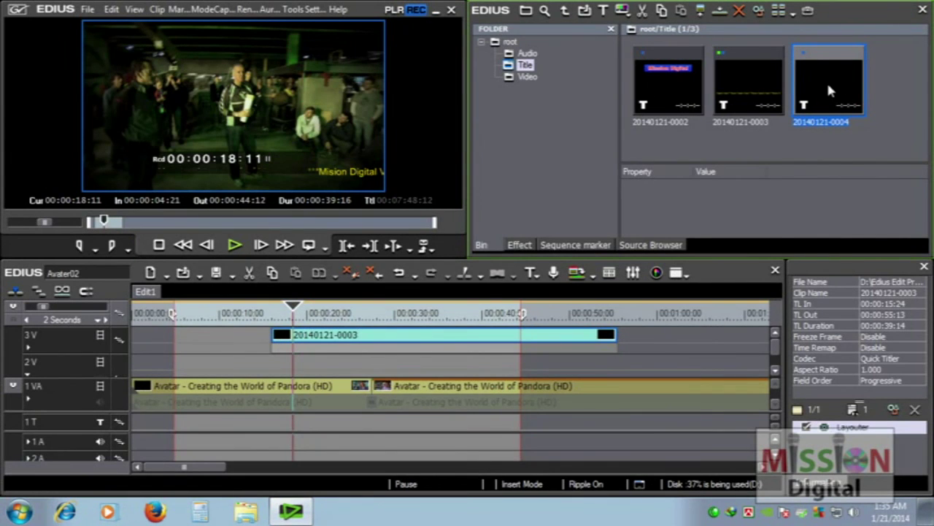
drag(837, 76, 296, 361)
scroll(774, 356, up, 2)
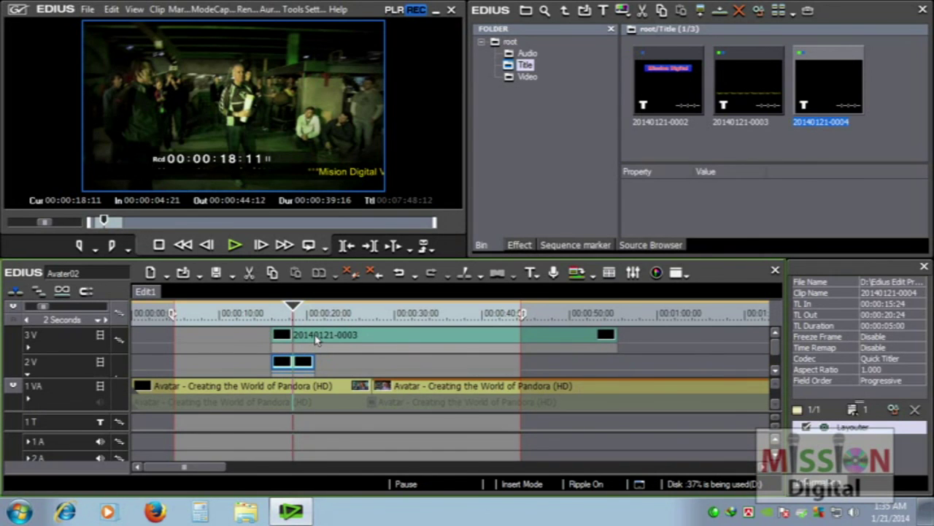
drag(319, 367, 617, 363)
click(424, 246)
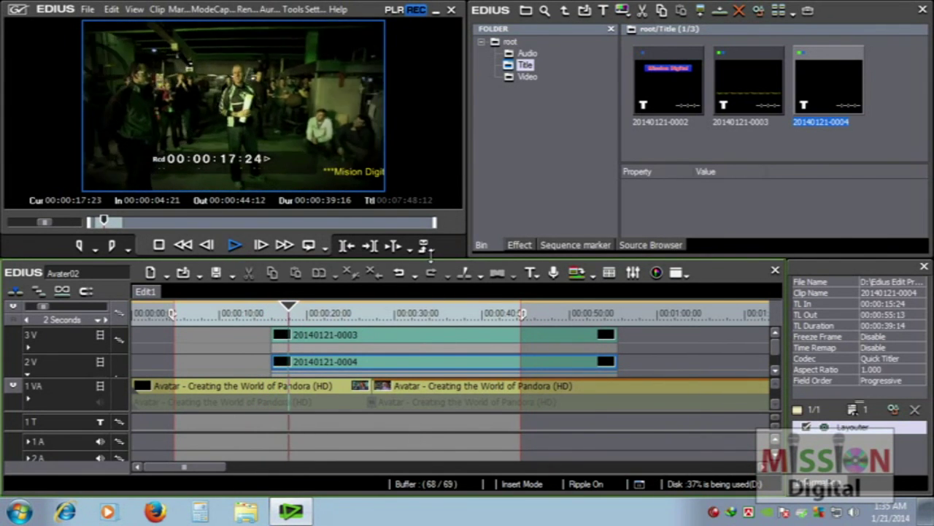
- Delete the bar title clip from the 2V track
click(430, 365)
click(430, 365)
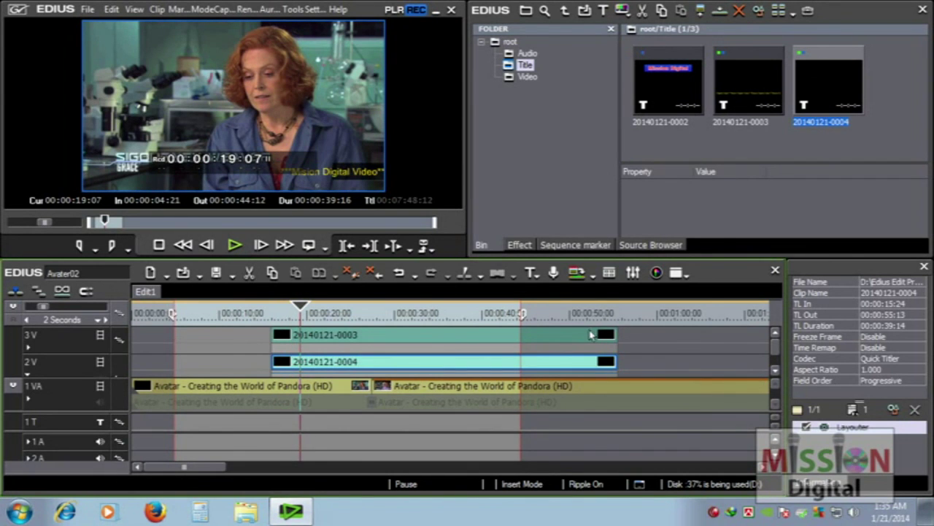
key(Delete)
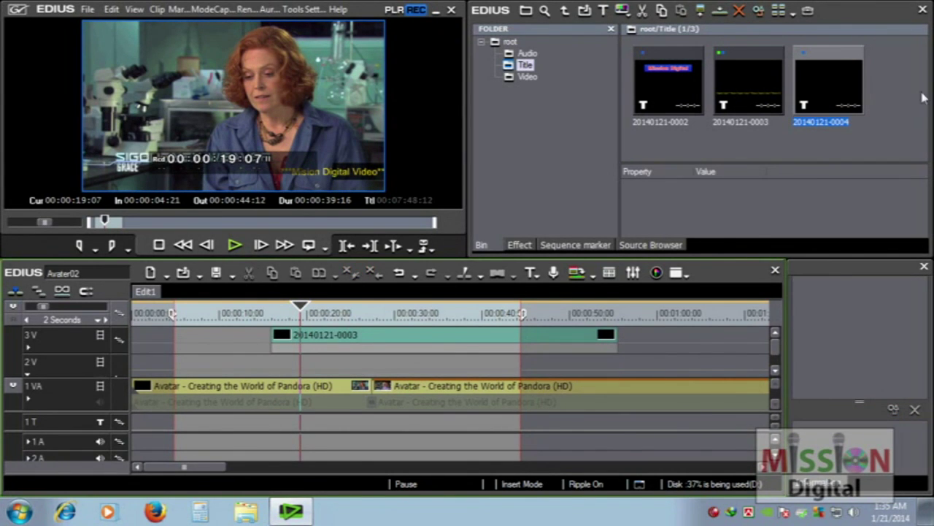
double_click(837, 82)
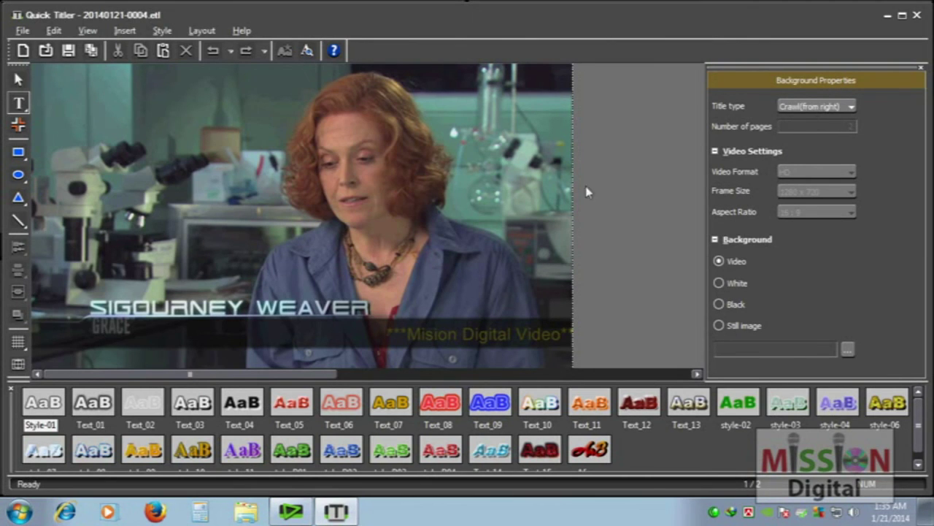
click(848, 107)
click(825, 120)
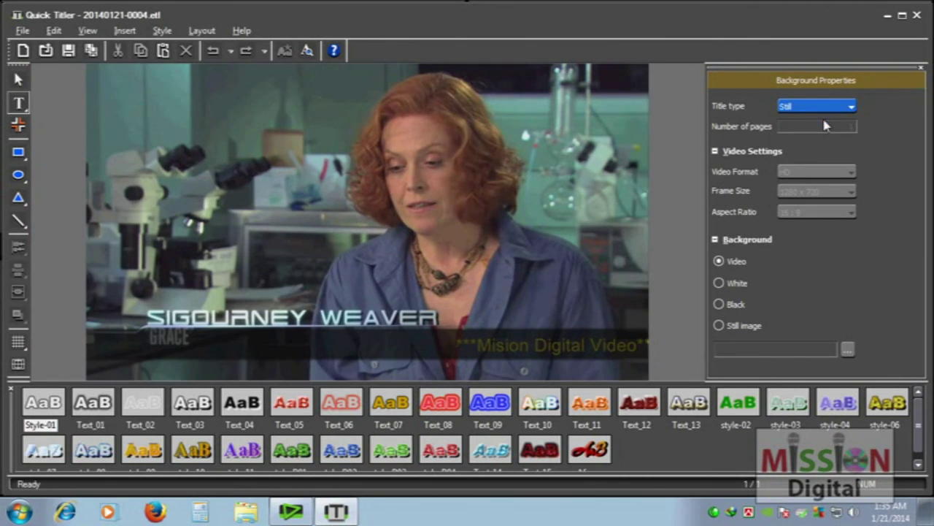
click(538, 347)
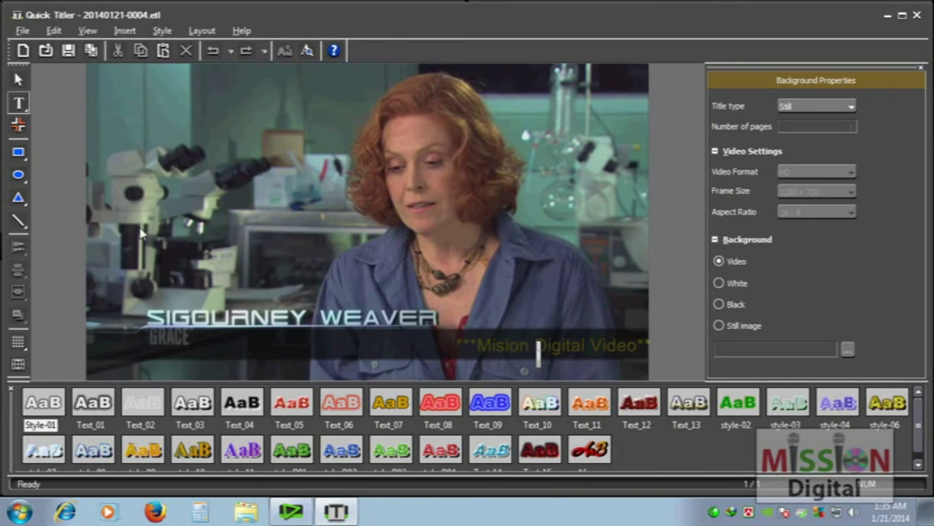
click(17, 78)
click(417, 349)
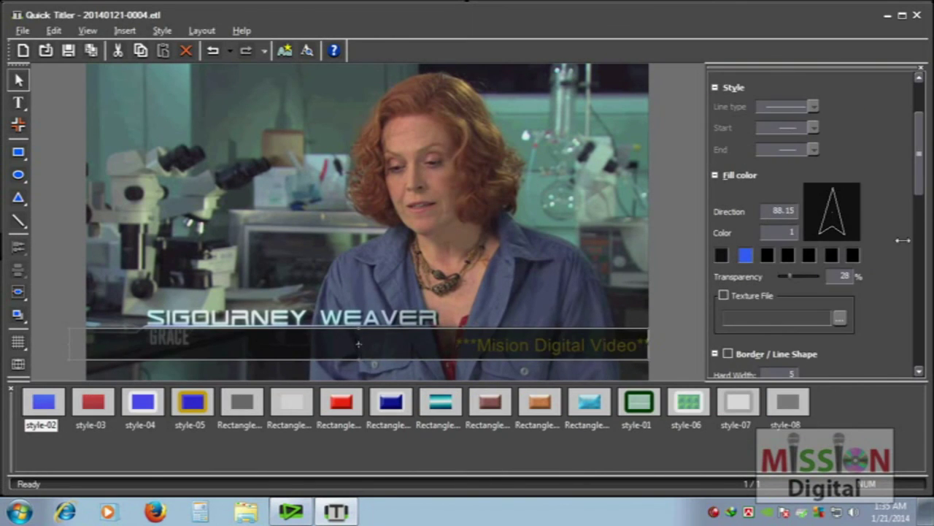
click(22, 30)
click(38, 79)
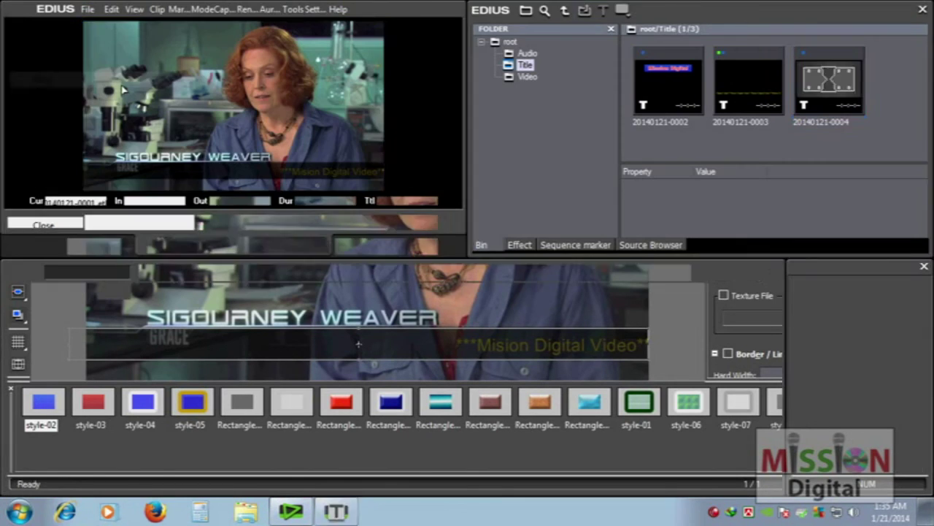
drag(822, 72, 667, 368)
mouse_move(321, 341)
mouse_down()
mouse_move(292, 343)
mouse_move(316, 343)
mouse_up()
drag(412, 338, 369, 341)
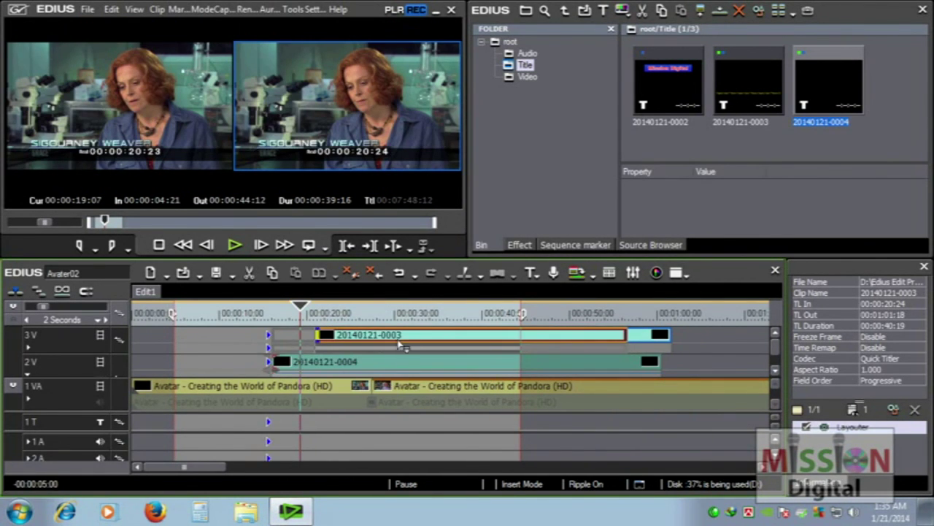
drag(660, 367, 632, 365)
- Play and scrub the timeline from the titles' start to check the crawl over the black bar
click(270, 316)
key(space)
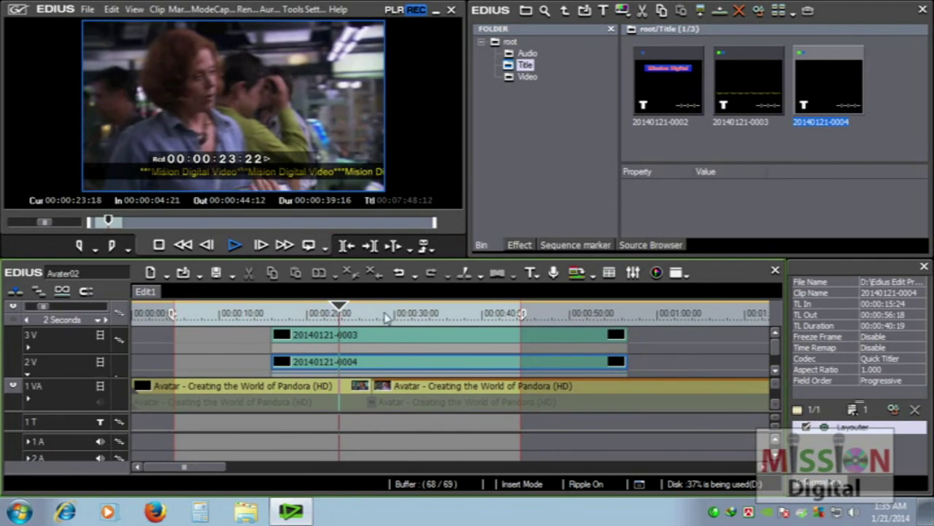
click(409, 313)
drag(432, 314, 588, 310)
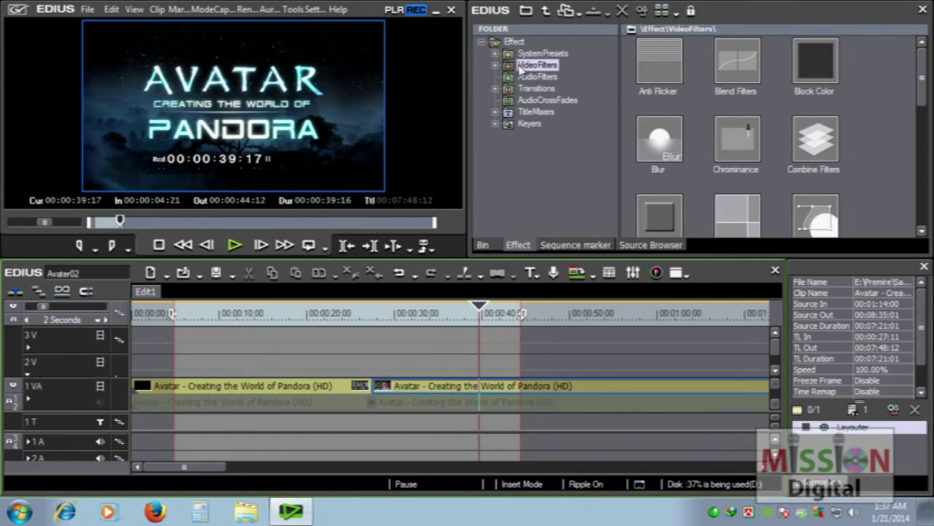
- Move the playhead to 00:00:19:21 and select the first Avatar clip on the 1VA track
click(257, 314)
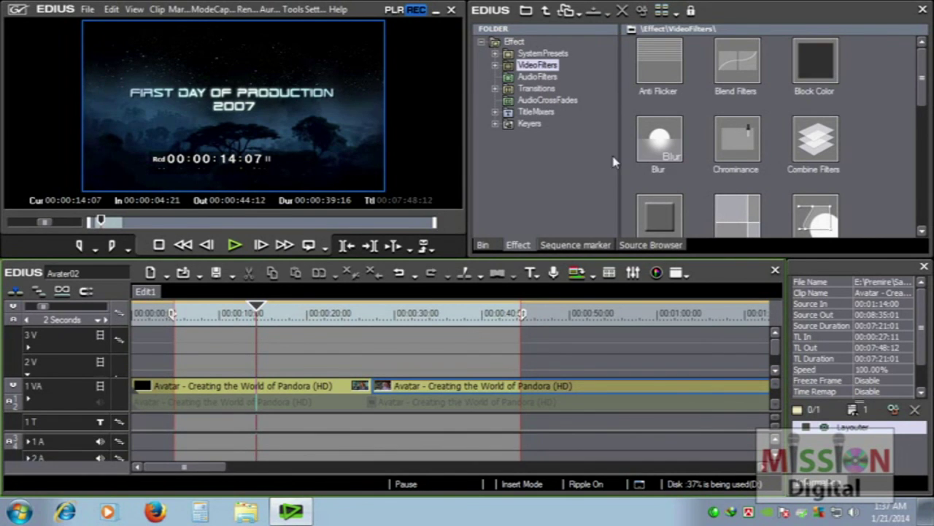
drag(216, 318, 307, 318)
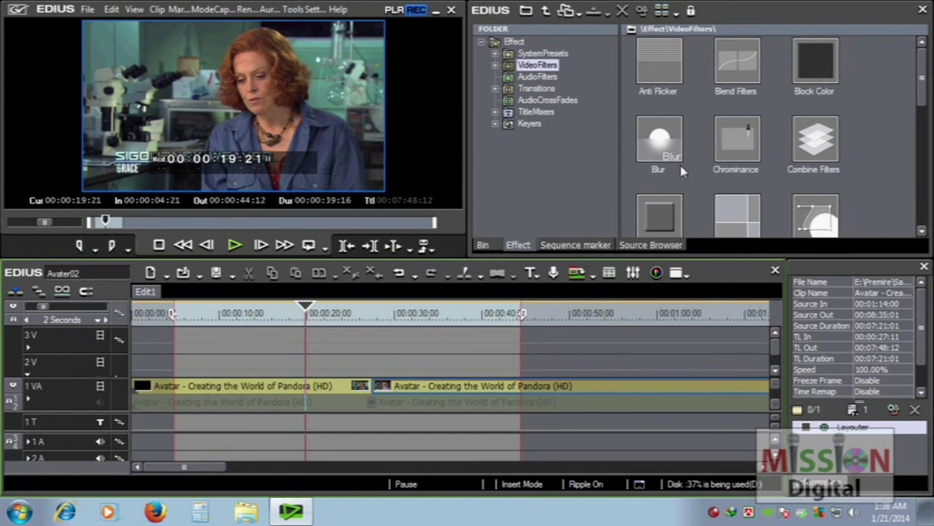
click(329, 395)
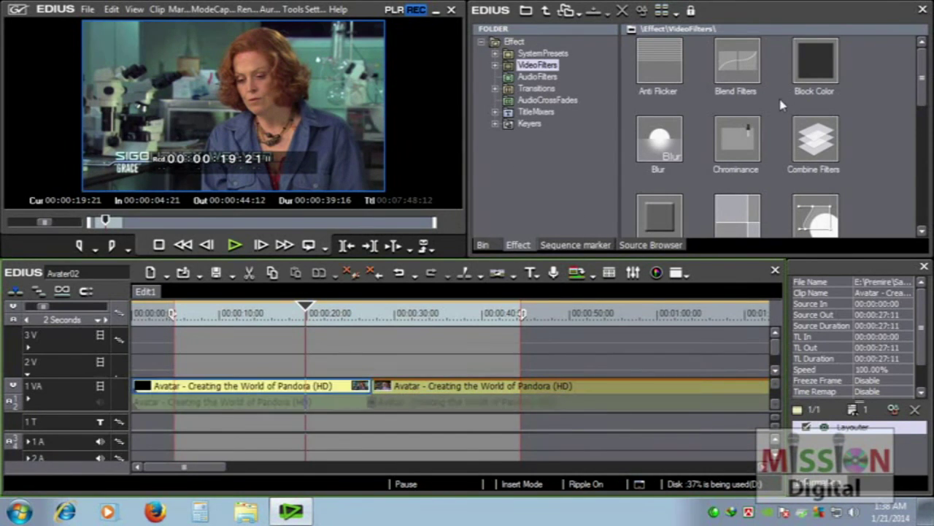
- Examine the filters available in the VideoFilters effect folder and in its Color Correction subfolder
click(498, 248)
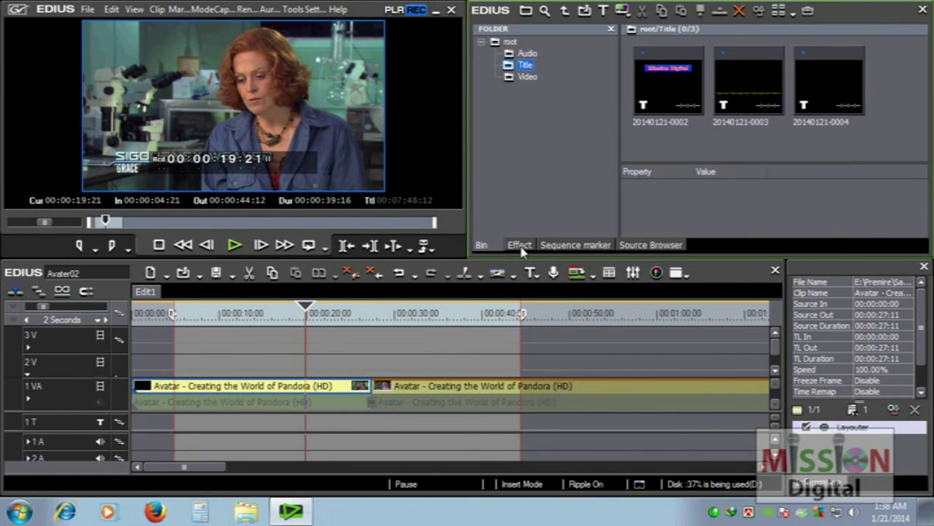
click(520, 246)
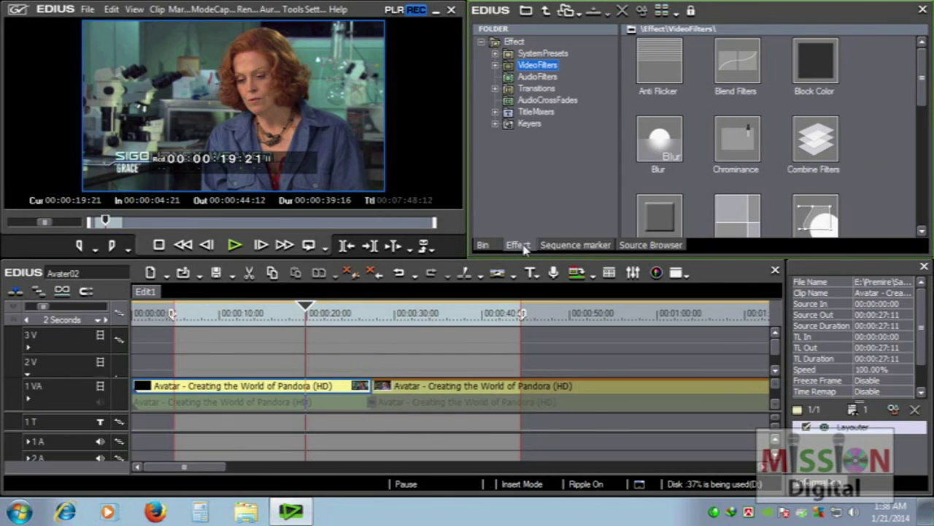
click(544, 66)
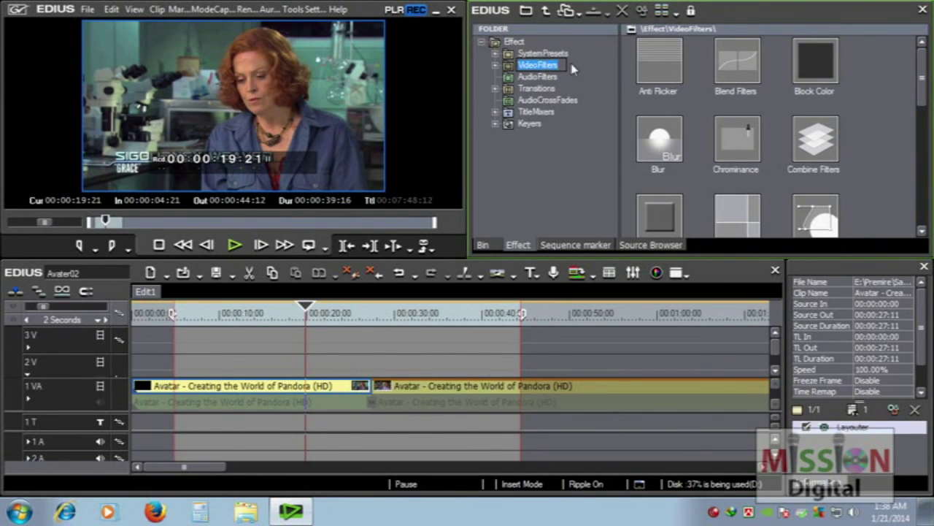
click(573, 68)
scroll(921, 97, down, 5)
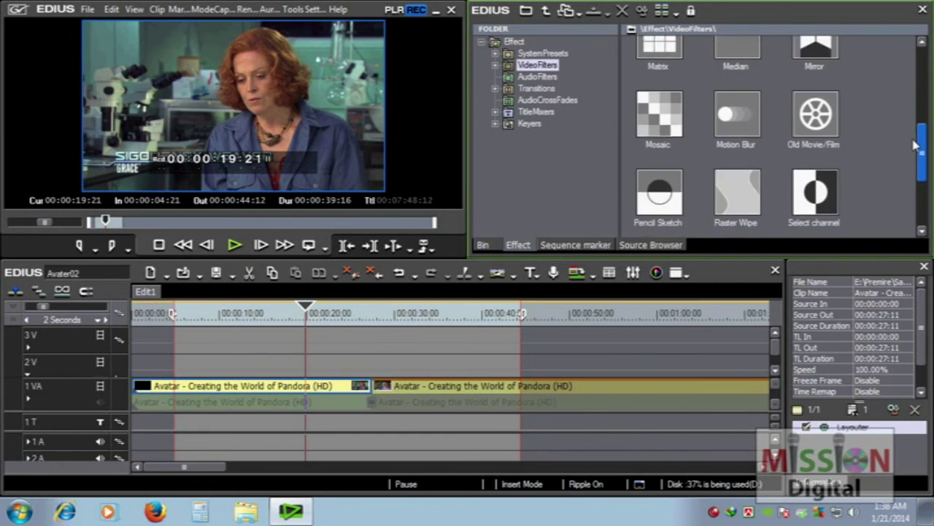
scroll(921, 110, up, 5)
click(495, 66)
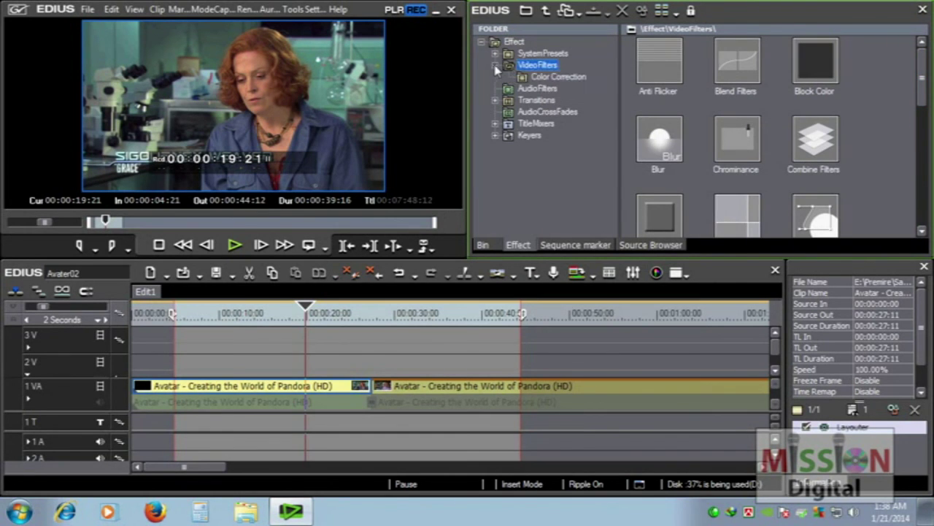
click(559, 78)
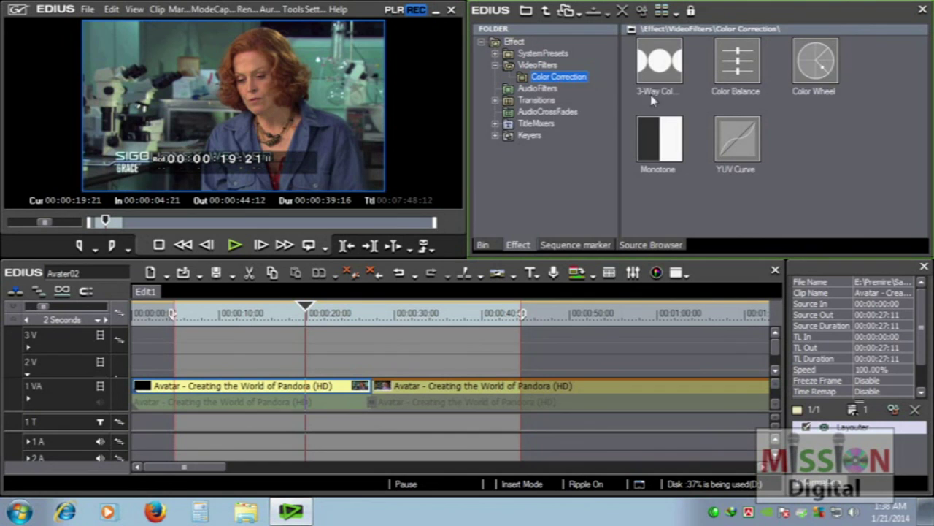
click(538, 66)
click(552, 77)
click(540, 66)
mouse_move(921, 81)
mouse_down()
mouse_move(914, 198)
mouse_move(910, 67)
mouse_up()
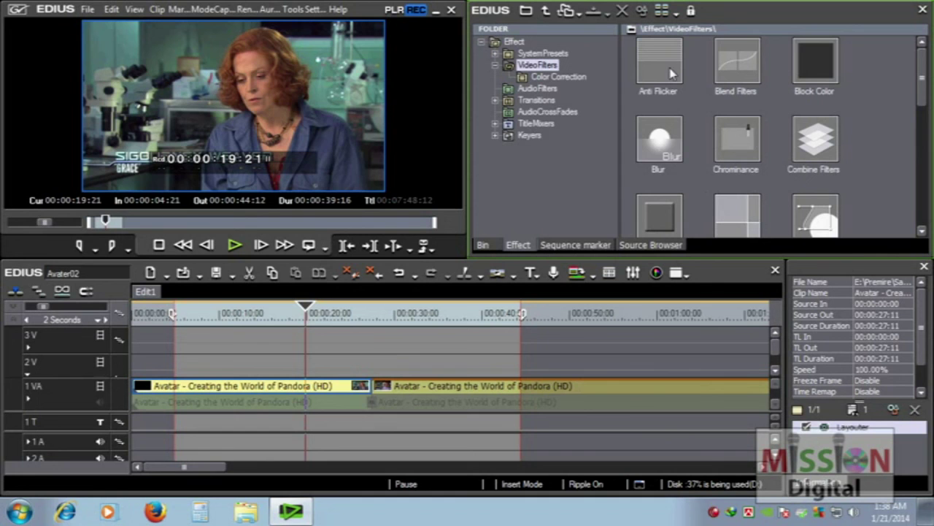
- Try the Anti Flicker filter on the first Avatar clip and undo it
drag(686, 100, 311, 383)
mouse_move(309, 312)
mouse_down()
mouse_move(289, 312)
mouse_move(315, 313)
mouse_move(305, 312)
mouse_up()
key(ctrl+z)
- Try the Blend Filters effect on the first Avatar clip and undo it
click(754, 71)
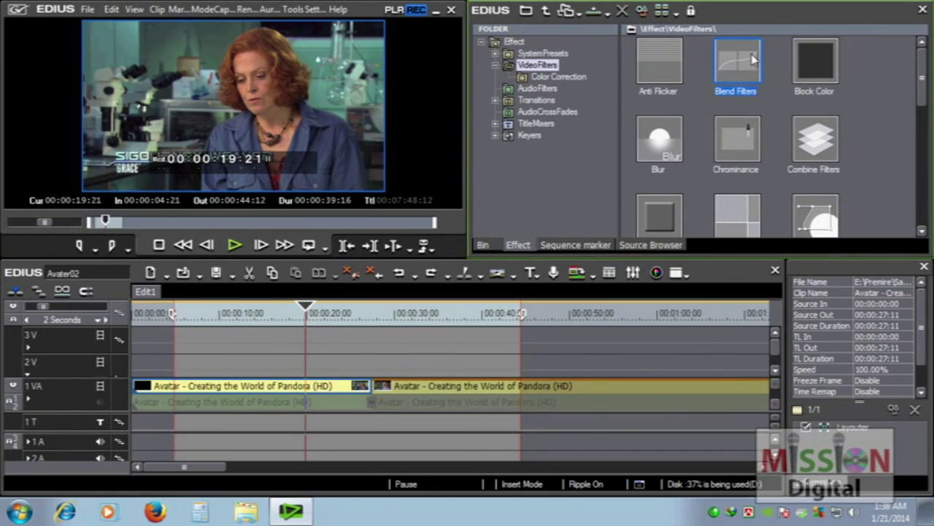
drag(757, 82, 299, 398)
key(ctrl+z)
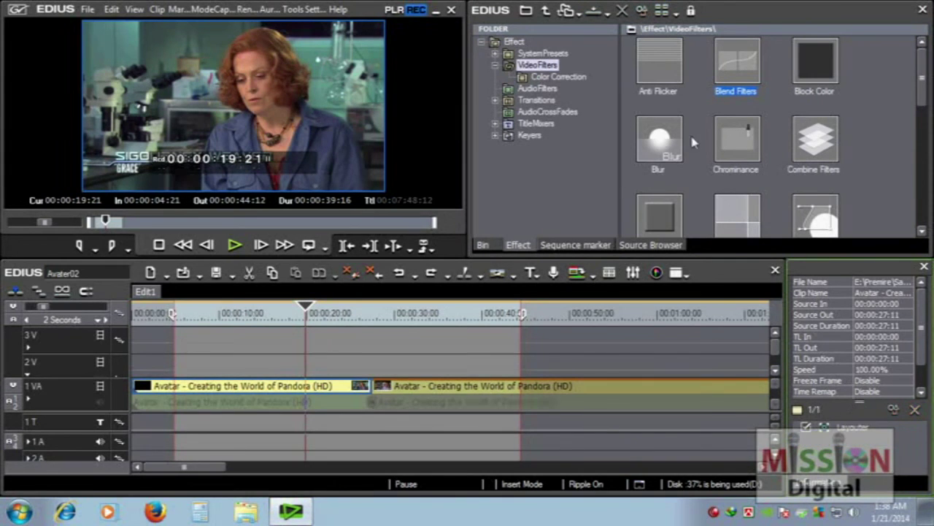
- Try the Block Color filter on the first Avatar clip, scrub to check it, and undo it
drag(835, 91, 303, 387)
mouse_move(319, 314)
mouse_down()
mouse_move(258, 315)
mouse_move(316, 323)
mouse_move(308, 329)
mouse_up()
key(ctrl+z)
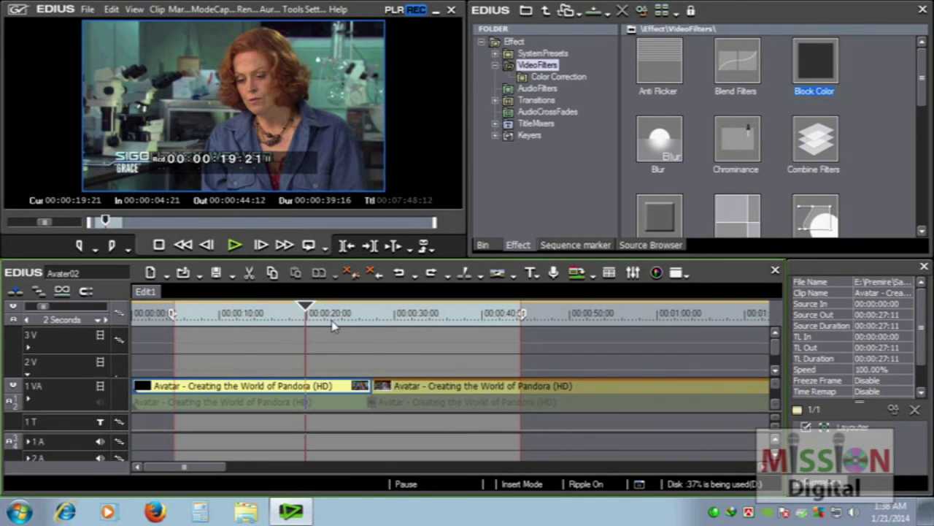
- Apply the Blur filter to the first Avatar clip, move the playhead to 00:00:21:00 and select the second Avatar clip
click(659, 142)
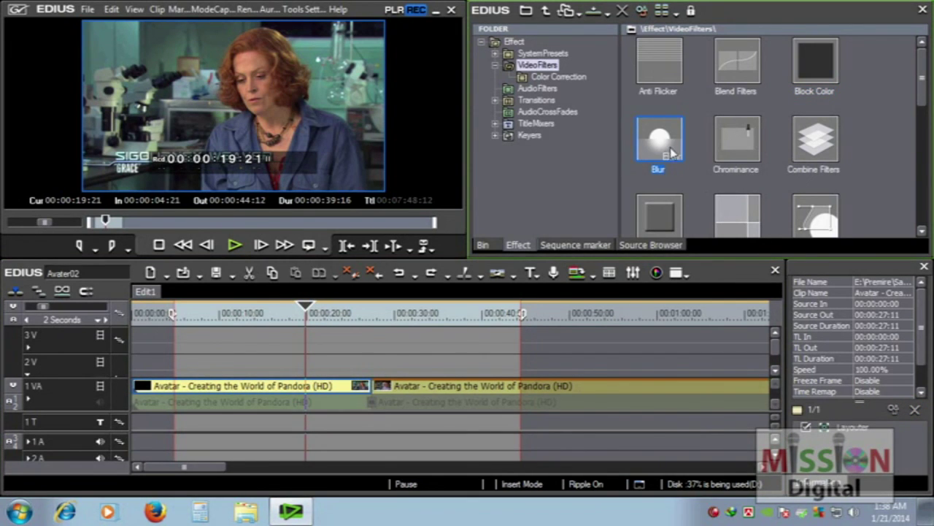
drag(664, 149, 319, 394)
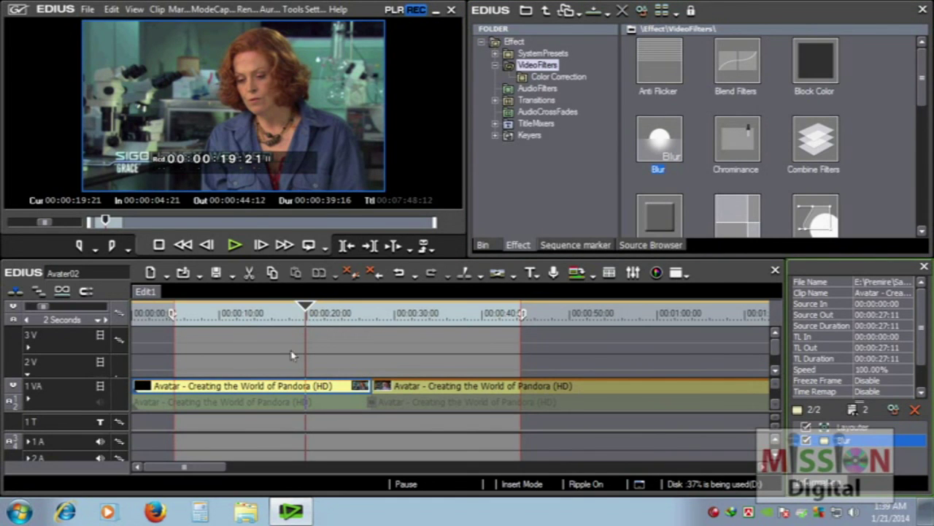
mouse_move(306, 336)
mouse_down()
mouse_move(287, 335)
mouse_move(314, 335)
mouse_up()
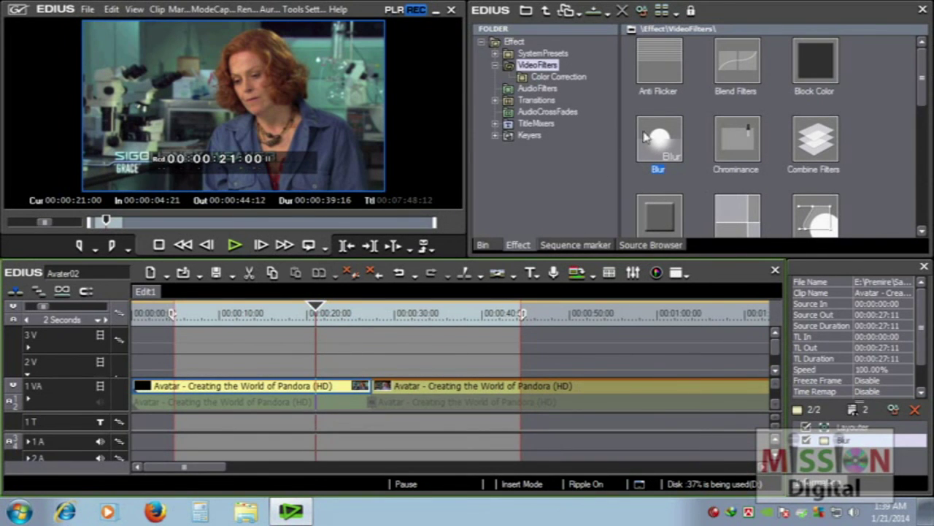
click(321, 400)
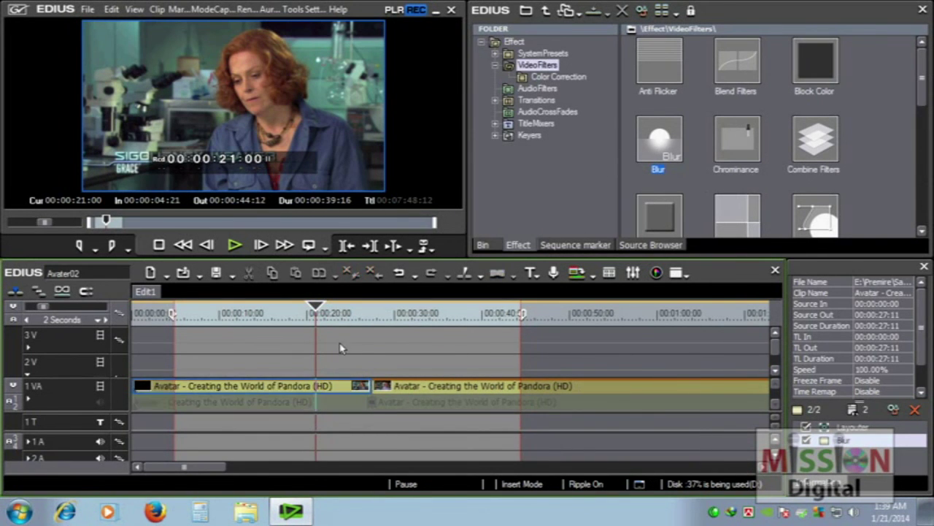
click(413, 385)
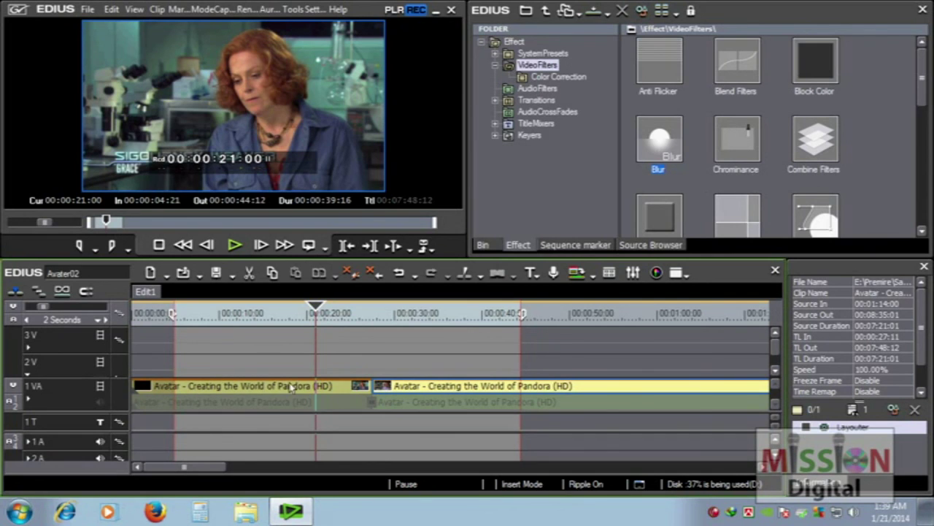
- Increase the radius of the Blur filter on the first Avatar clip, accept it, and remove the filter from the clip
click(327, 392)
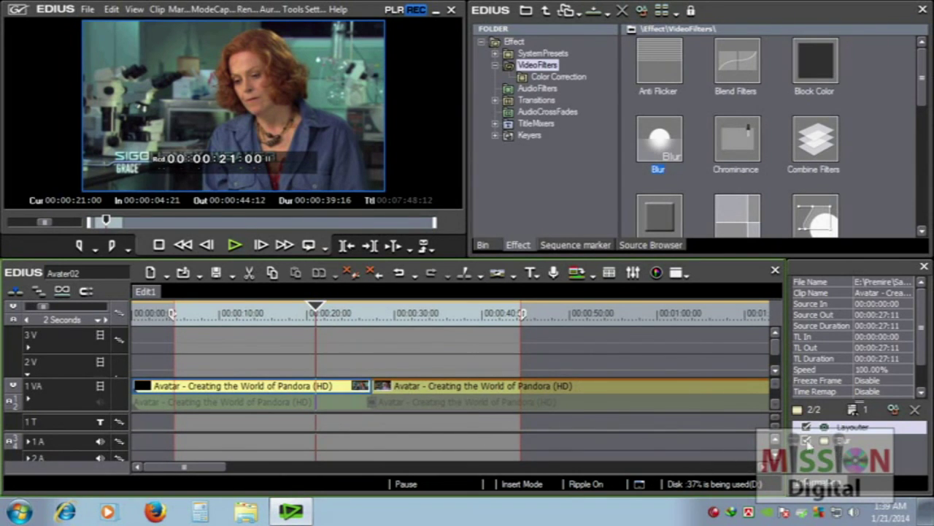
click(841, 440)
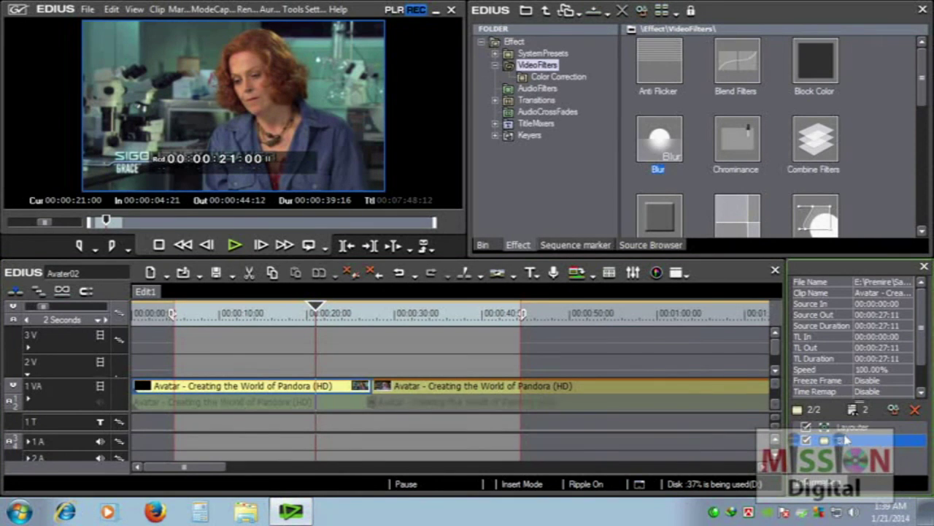
double_click(841, 441)
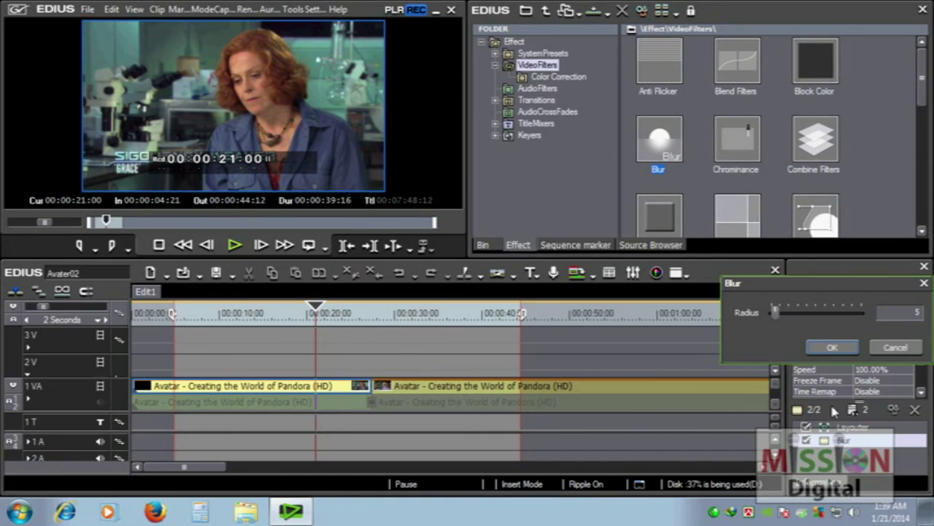
drag(822, 282, 656, 178)
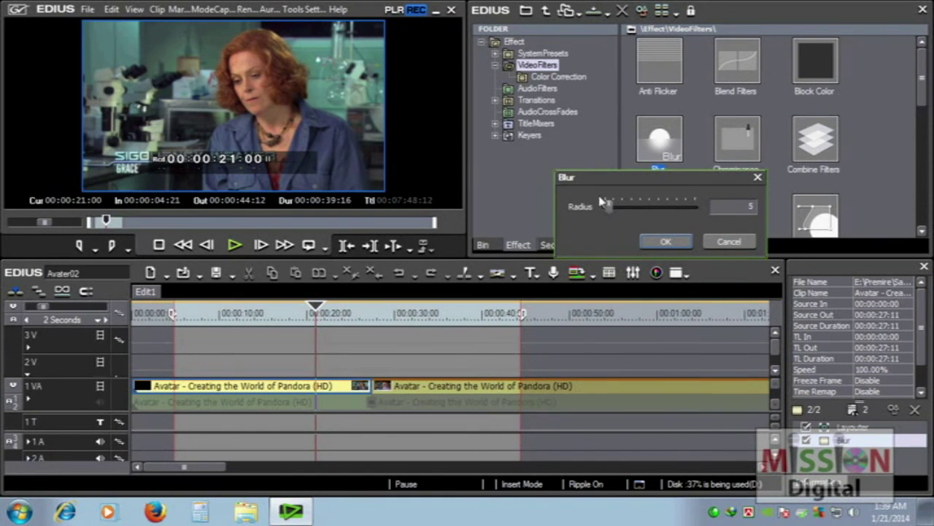
mouse_move(609, 206)
mouse_down()
mouse_move(648, 208)
mouse_move(606, 208)
mouse_move(647, 212)
mouse_move(605, 219)
mouse_move(622, 211)
mouse_up()
click(664, 240)
click(840, 441)
key(Delete)
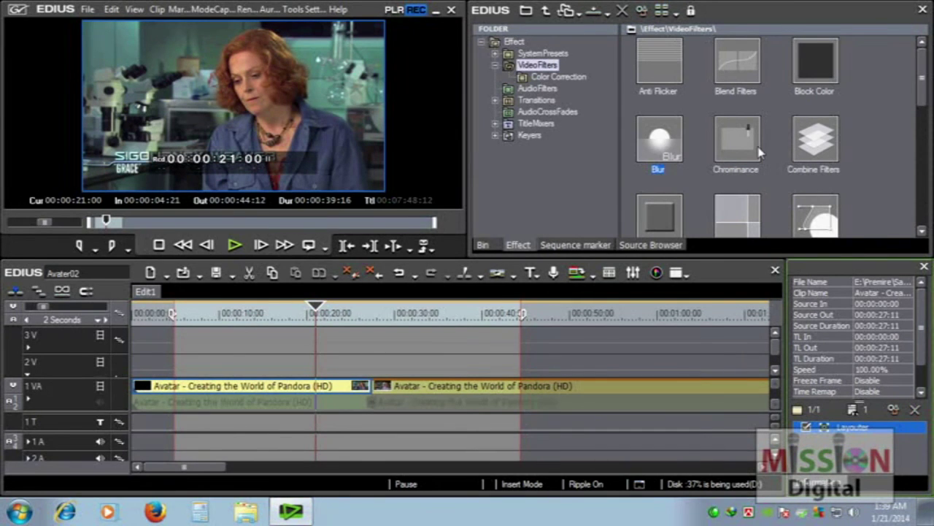
- Apply the Mosaic filter to the first Avatar clip, enlarge its block size and change its block pattern
drag(927, 93, 922, 171)
drag(659, 121, 290, 392)
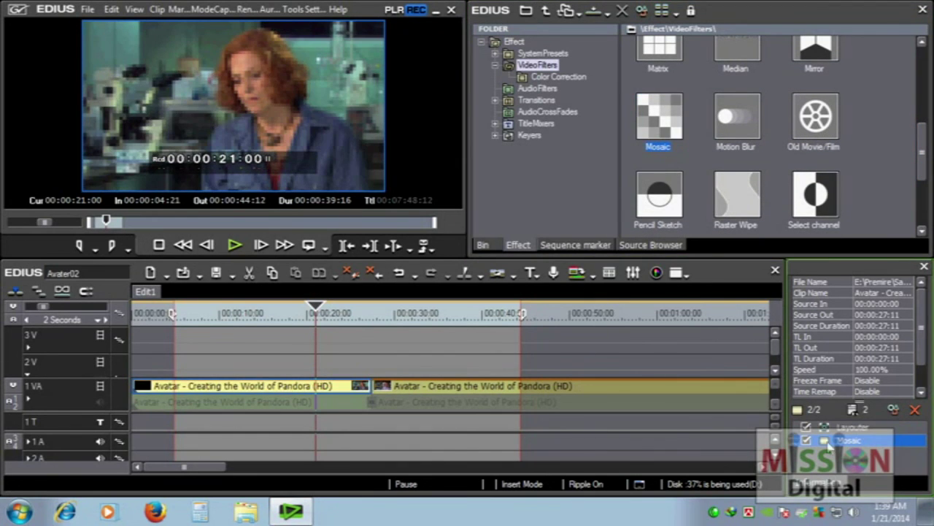
double_click(850, 441)
drag(737, 283, 558, 182)
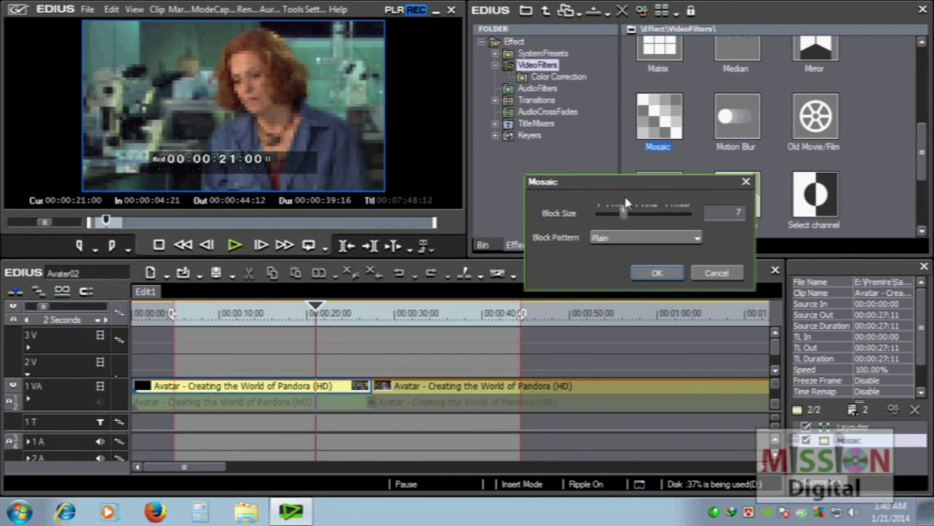
drag(624, 219, 660, 211)
click(635, 238)
click(628, 286)
click(657, 273)
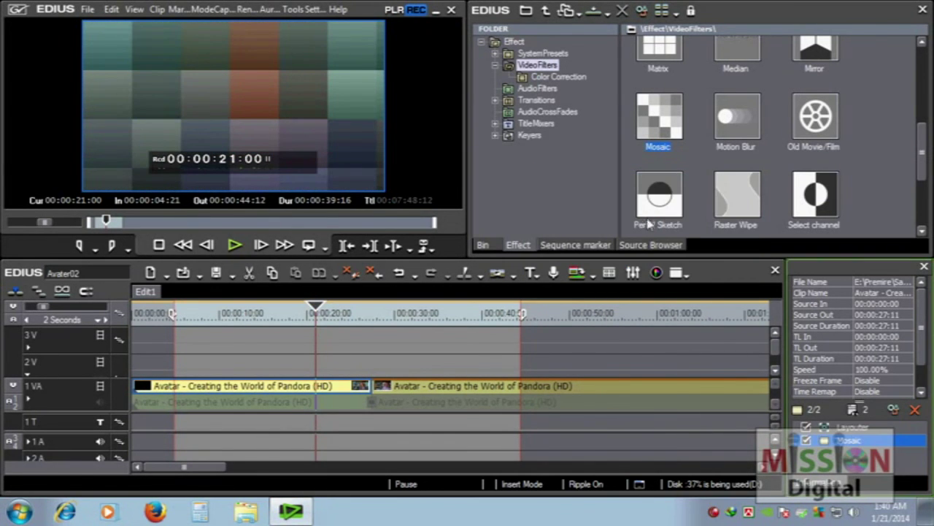
- Look through the remaining video filters down to Video Noise and remove the Mosaic filter from the first Avatar clip
click(736, 196)
scroll(911, 185, down, 1)
scroll(919, 183, up, 1)
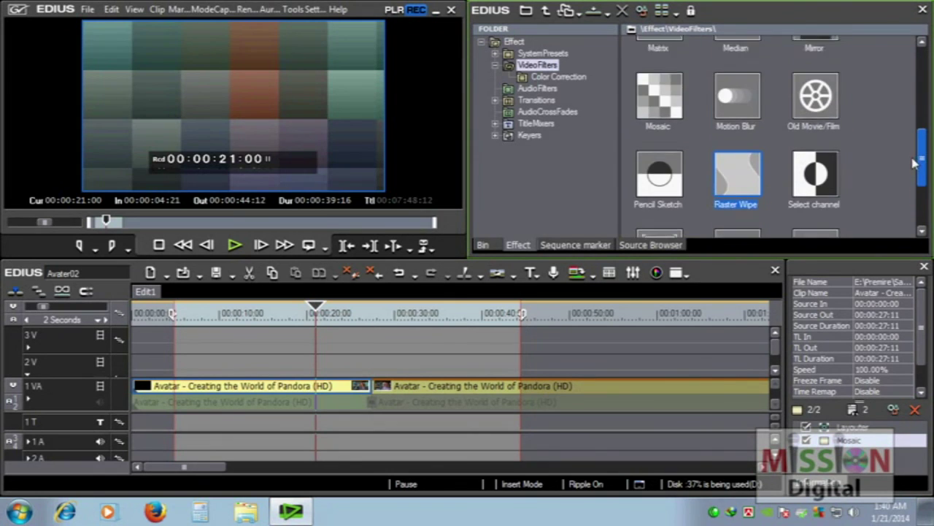
scroll(918, 183, down, 2)
click(745, 146)
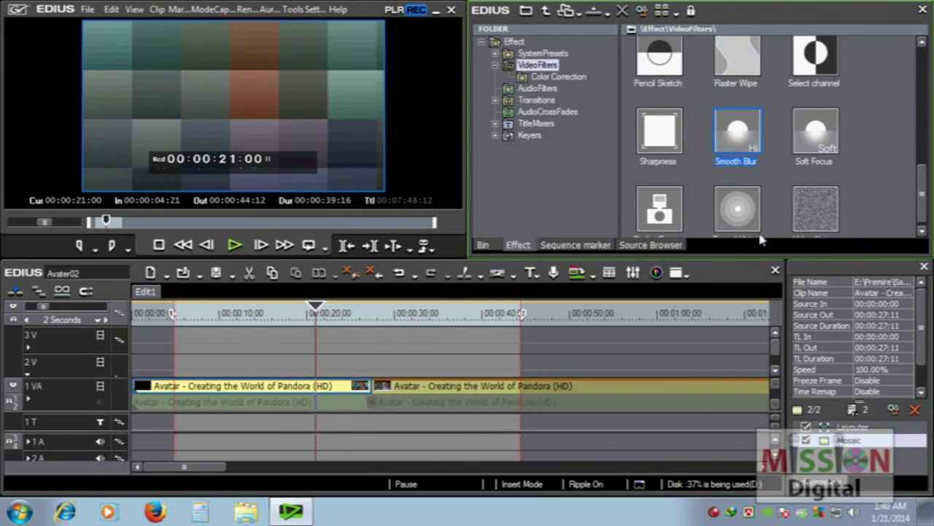
drag(924, 188, 926, 206)
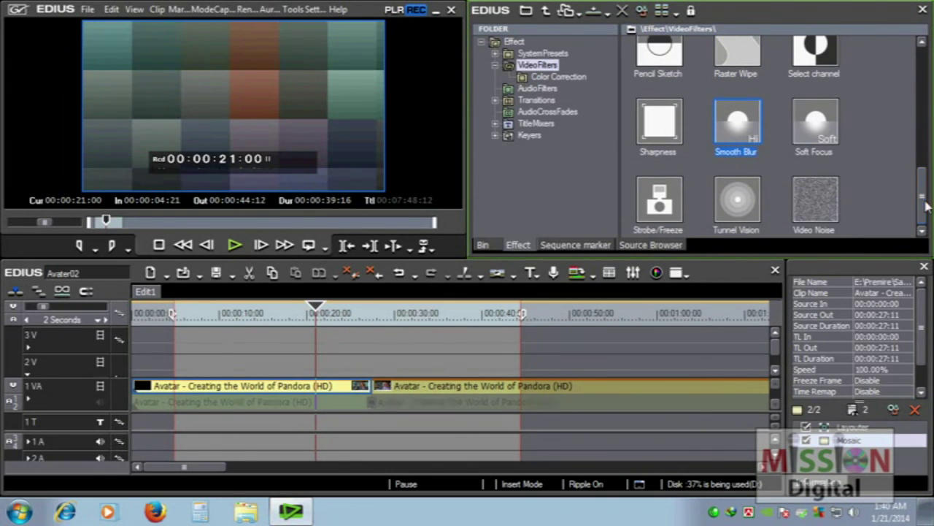
click(850, 441)
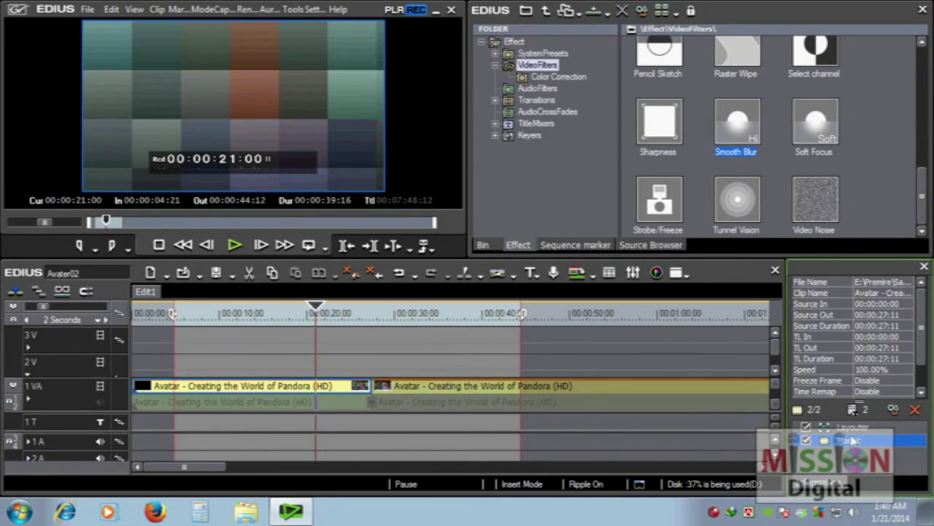
click(915, 410)
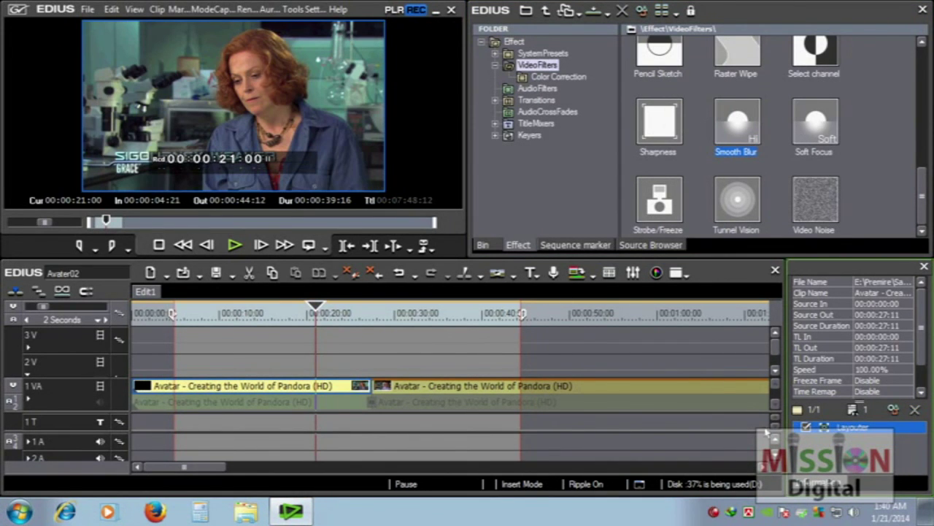
- Try the Motion Blur filter on the first Avatar clip, scrub to 00:00:21:09, look at its settings, and remove it
drag(926, 201, 924, 146)
drag(737, 89, 306, 387)
mouse_move(330, 316)
mouse_down()
mouse_move(290, 316)
mouse_move(318, 315)
mouse_up()
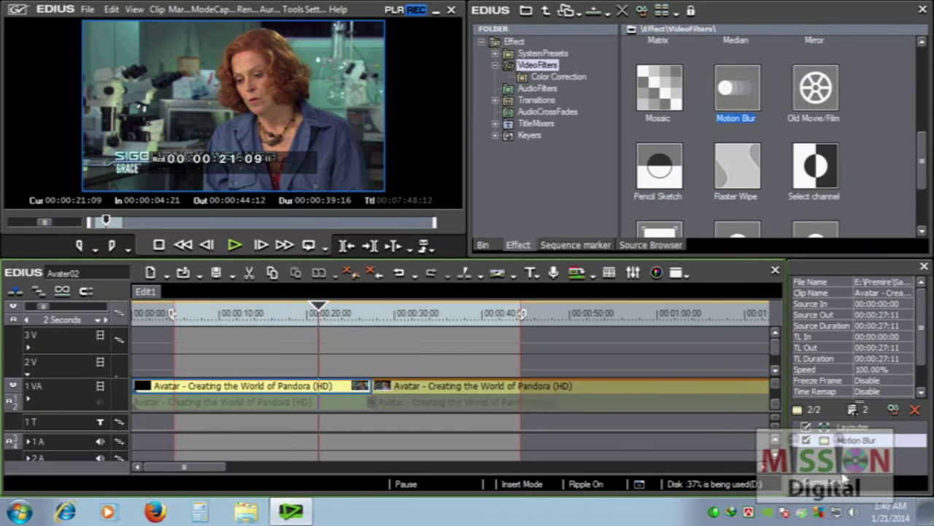
double_click(857, 440)
drag(854, 311, 834, 313)
click(894, 354)
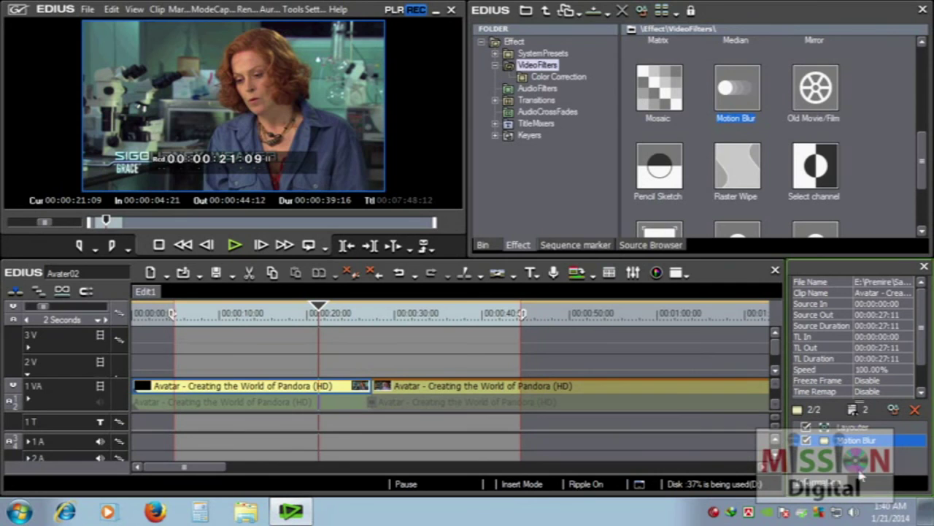
click(854, 440)
key(Delete)
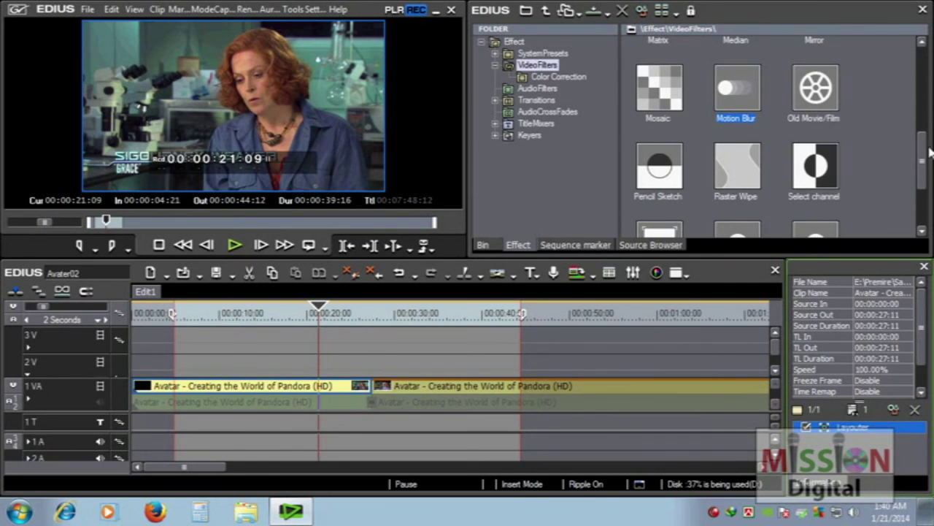
- Try the Raster Wipe filter on the first Avatar clip with a wavelength of 550 and remove it
scroll(929, 150, down, 1)
click(737, 108)
drag(679, 458, 312, 390)
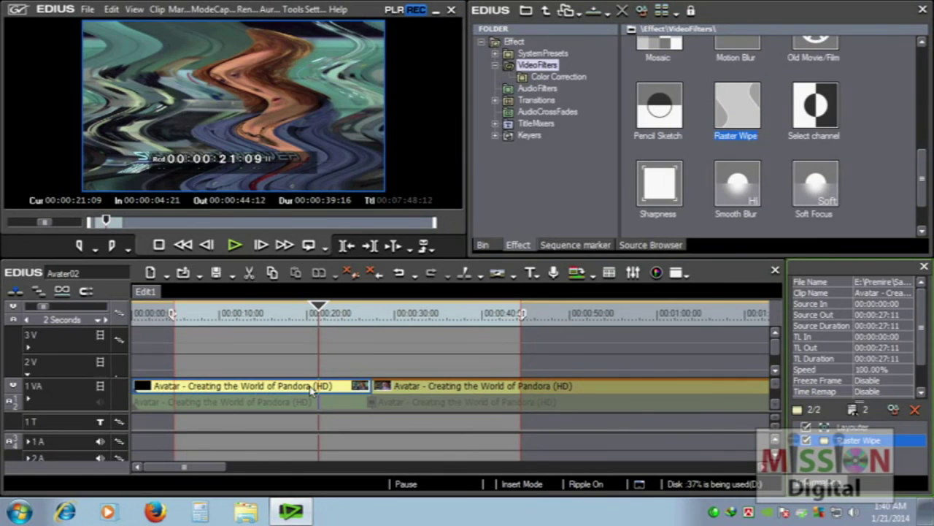
double_click(862, 441)
drag(793, 46, 714, 39)
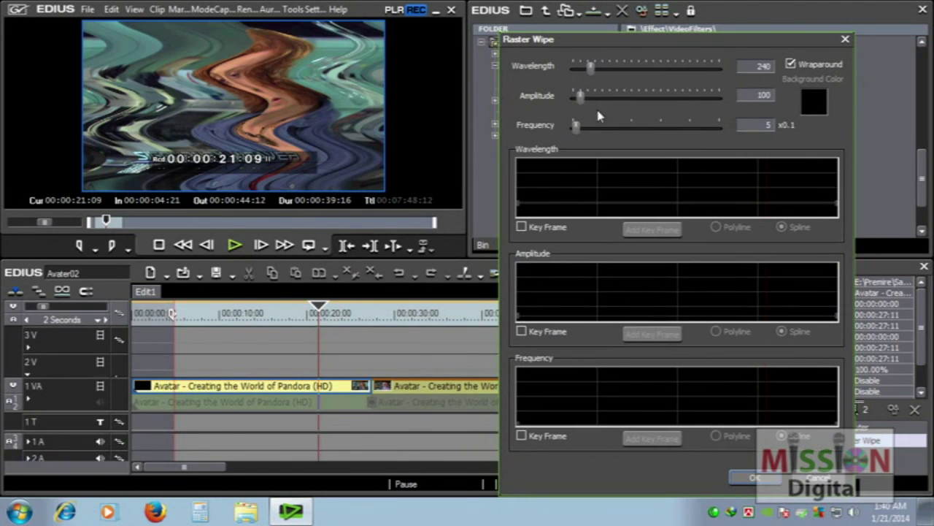
drag(593, 68, 616, 73)
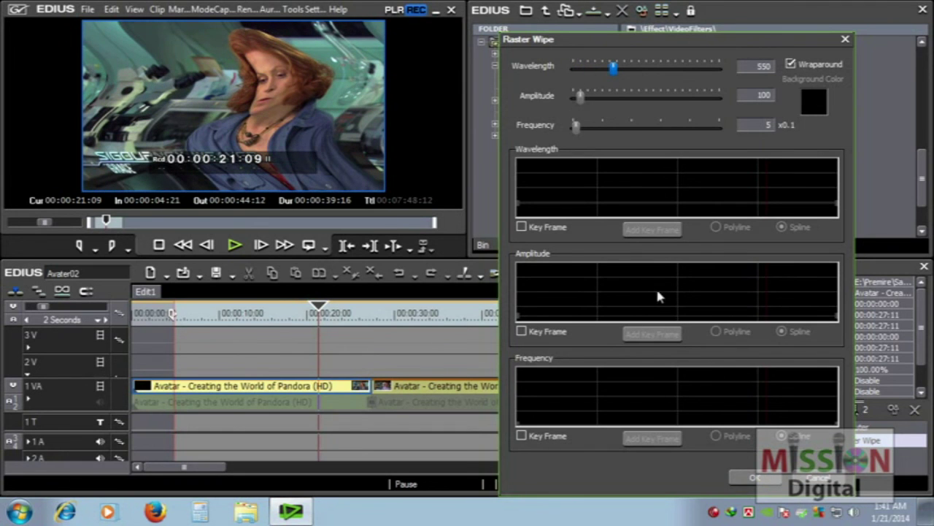
click(775, 477)
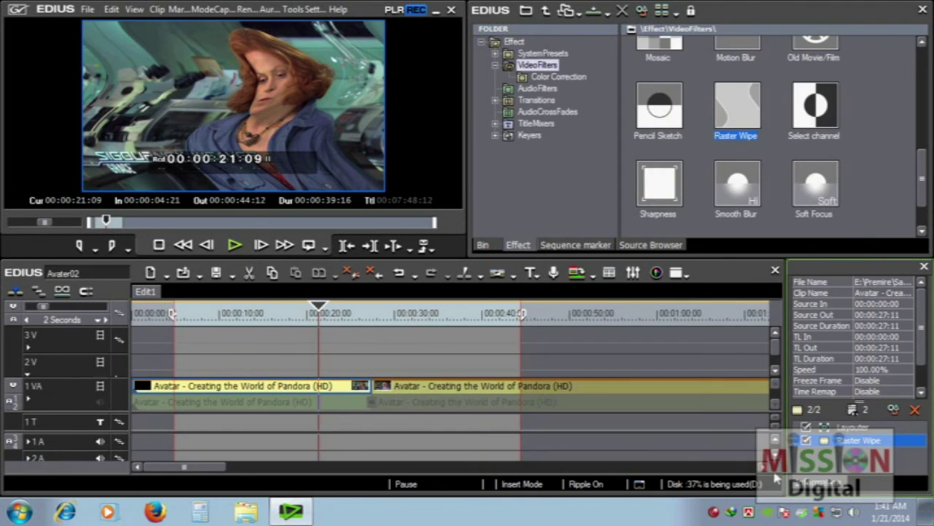
click(914, 409)
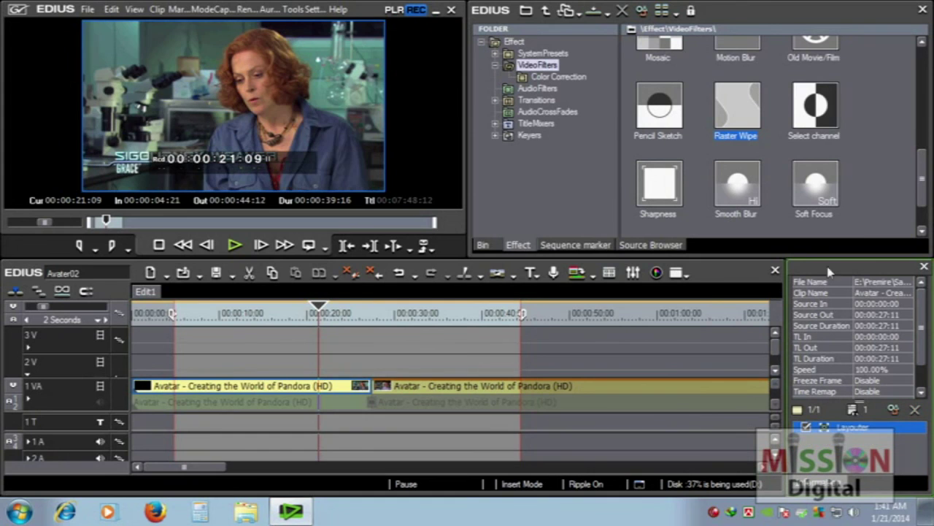
- Apply the 3-Way Color Correction filter to the first Avatar clip and open its settings beside the preview
click(559, 77)
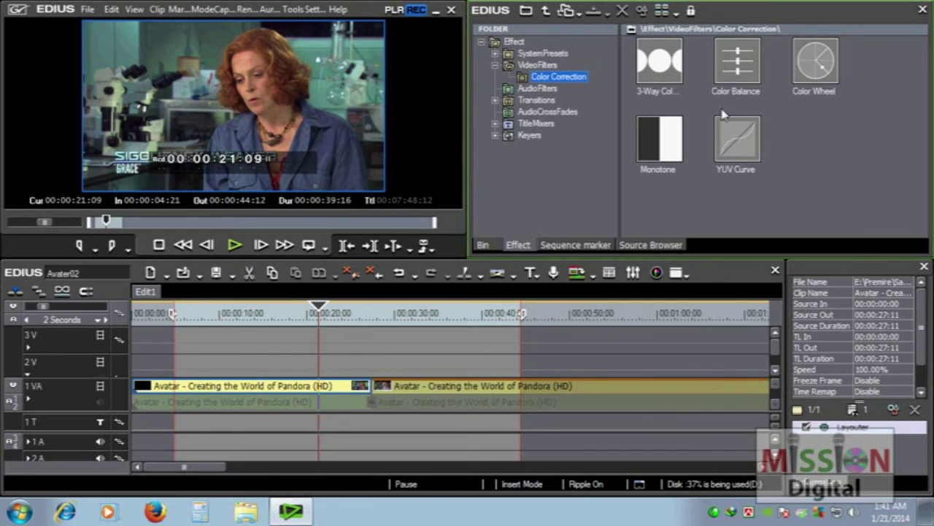
drag(670, 70, 304, 385)
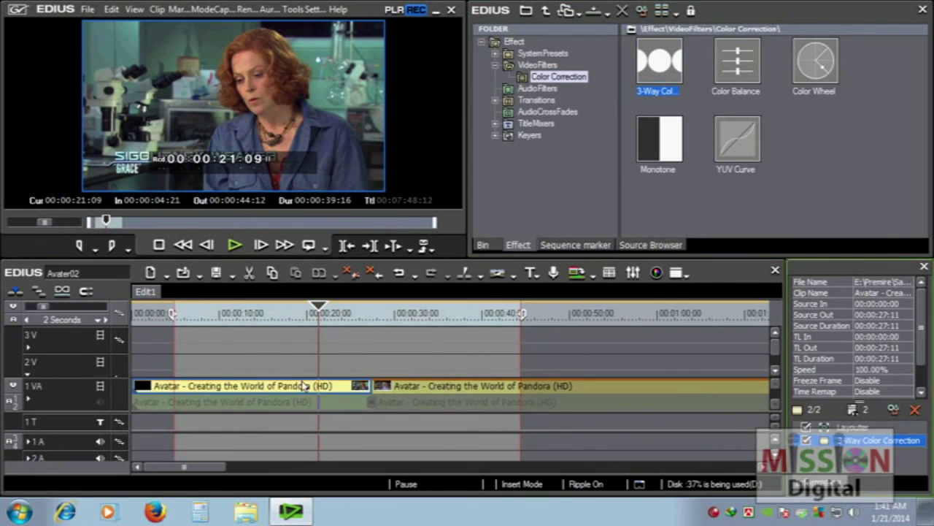
double_click(869, 441)
drag(679, 176, 643, 9)
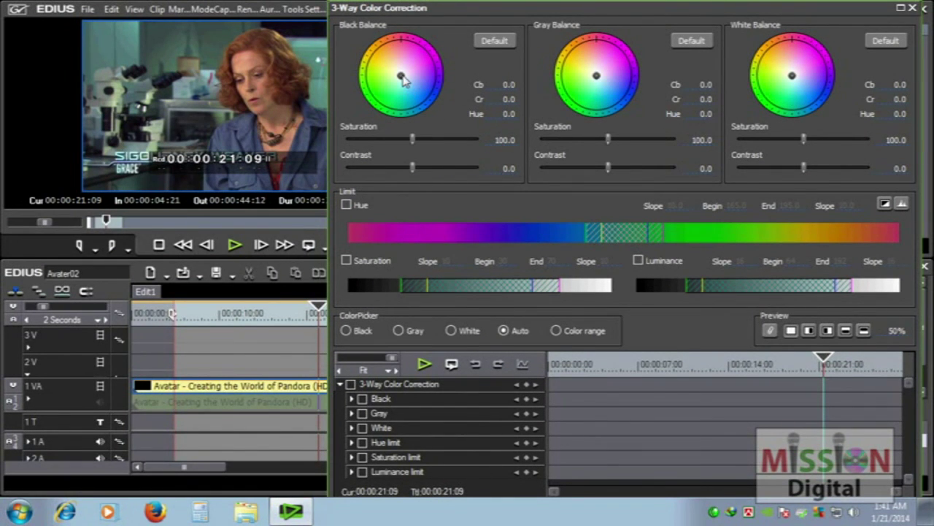
- Set the black balance to Cb 16.3, Cr -23.8, the gray balance to Cb 18.8, Cr 15.0, and the white balance to Cb 18.8, Cr -18.8
mouse_move(401, 77)
mouse_down()
mouse_move(417, 94)
mouse_move(410, 89)
mouse_up()
mouse_move(596, 75)
mouse_down()
mouse_move(578, 82)
mouse_move(609, 70)
mouse_up()
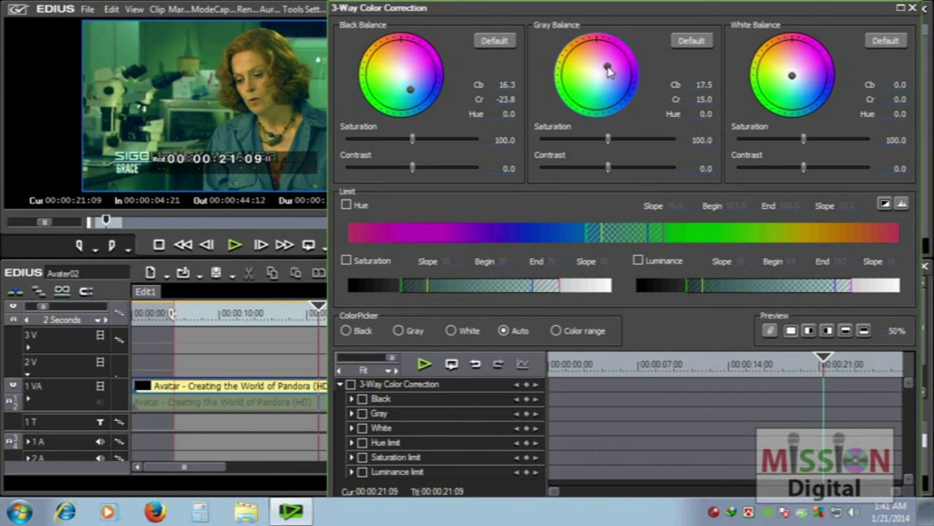
drag(793, 76, 803, 86)
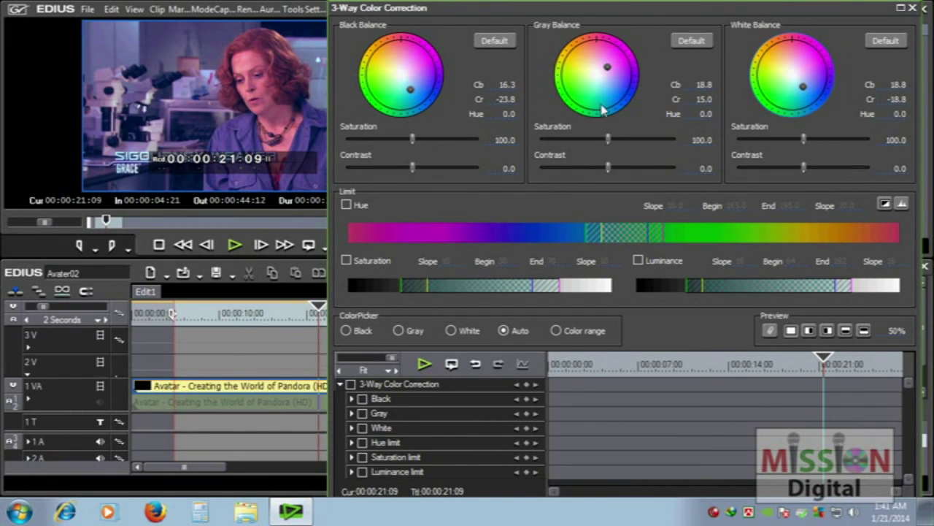
- Set the black saturation to 152.6, gray saturation to 155.9, gray contrast to 9.4 and white contrast to 8.0
drag(413, 138, 386, 138)
drag(389, 140, 447, 146)
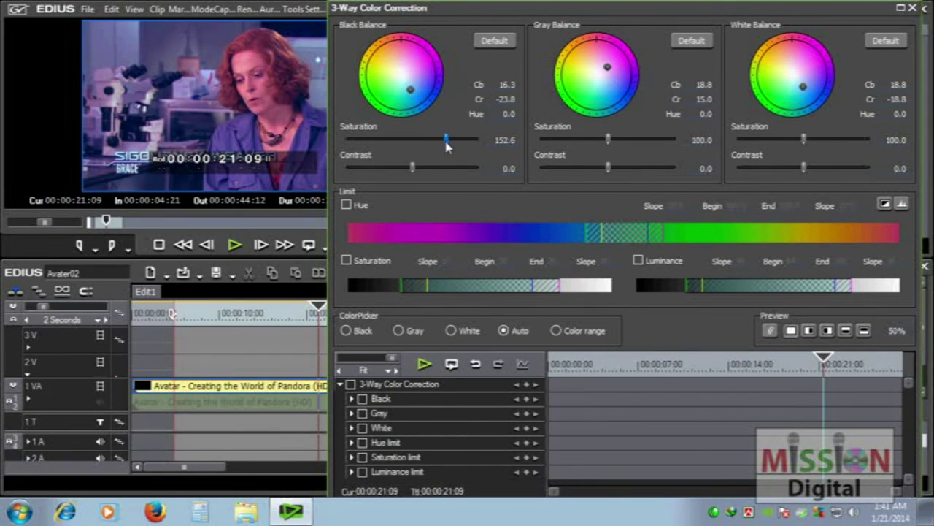
drag(610, 140, 645, 140)
drag(610, 168, 647, 169)
drag(810, 170, 843, 170)
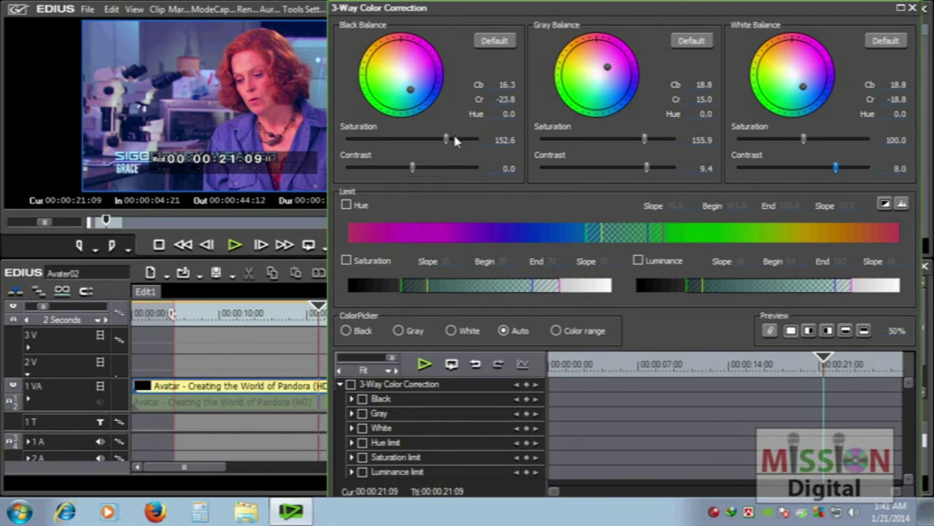
- Set the black balance to Cb 1.3, Cr 2.5, the gray balance to Cb 0.0, Cr -1.3, and the white balance to Cb -16.3, Cr -8.8
drag(410, 90, 401, 74)
drag(607, 67, 596, 76)
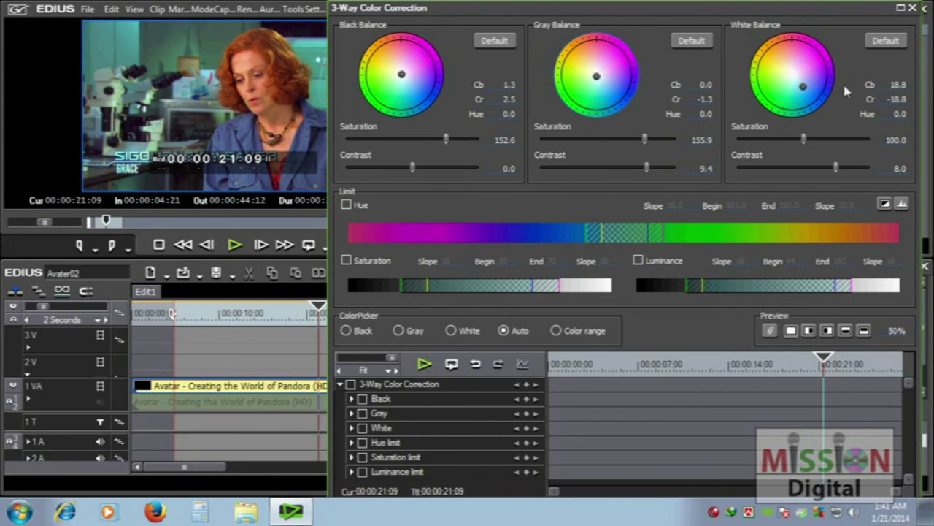
drag(803, 87, 783, 81)
- Set the gray saturation to 144.9 and the white saturation to 135.7 in the color correction
drag(645, 145, 637, 145)
drag(803, 139, 828, 141)
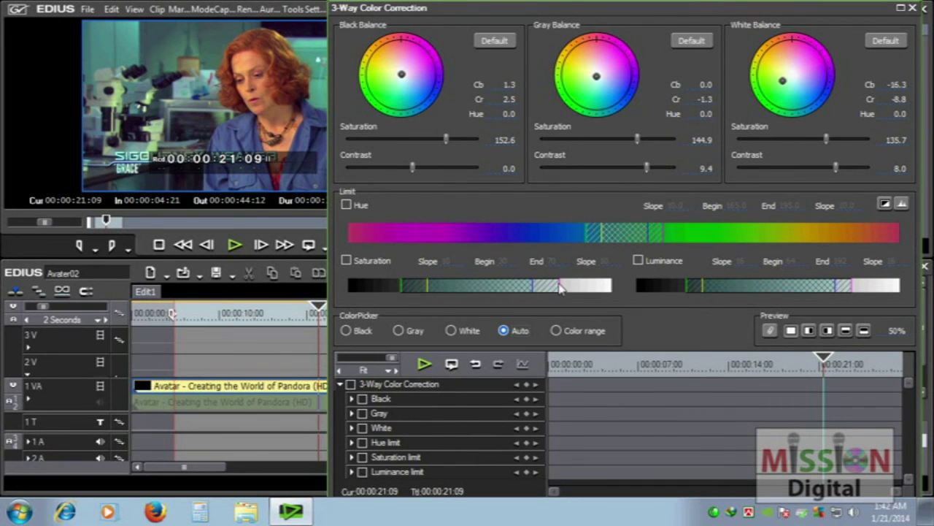
drag(854, 18, 801, 36)
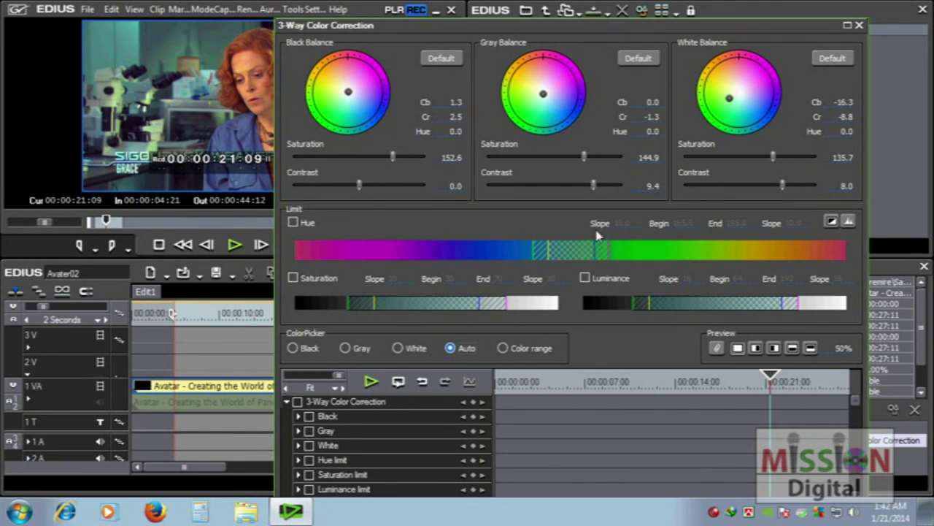
drag(796, 34, 791, 16)
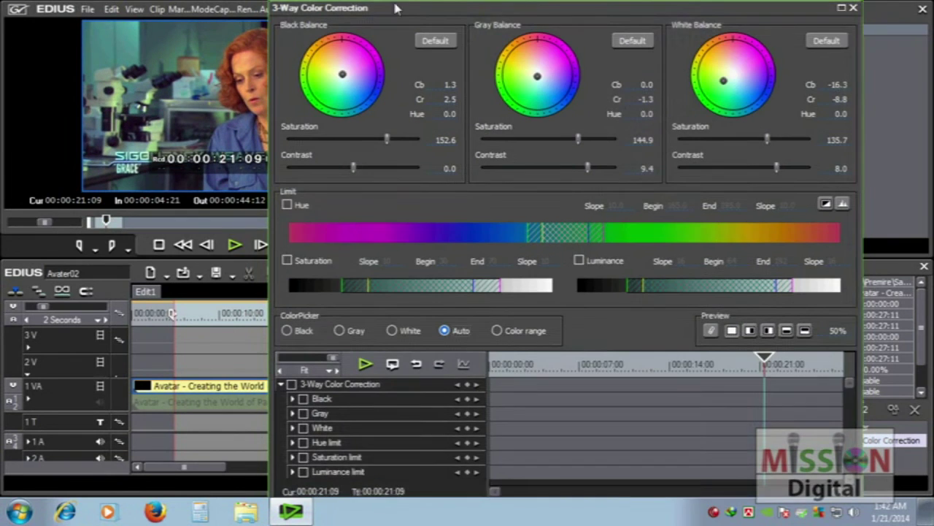
mouse_move(393, 5)
mouse_down()
mouse_move(390, 35)
mouse_move(389, 12)
mouse_up()
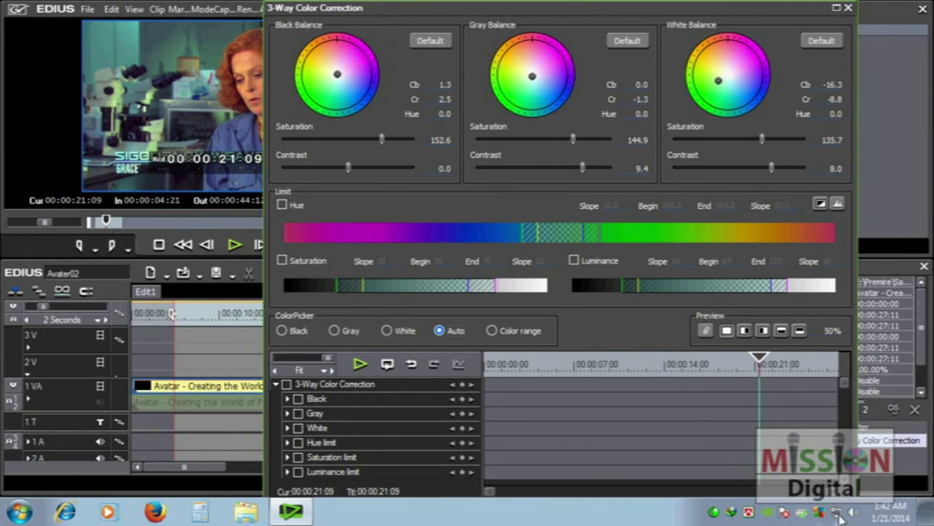
double_click(788, 15)
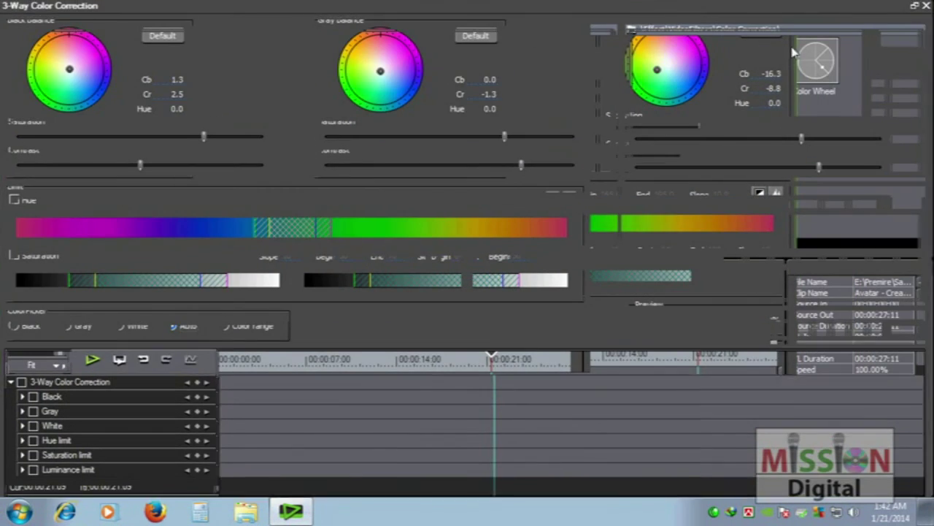
double_click(776, 15)
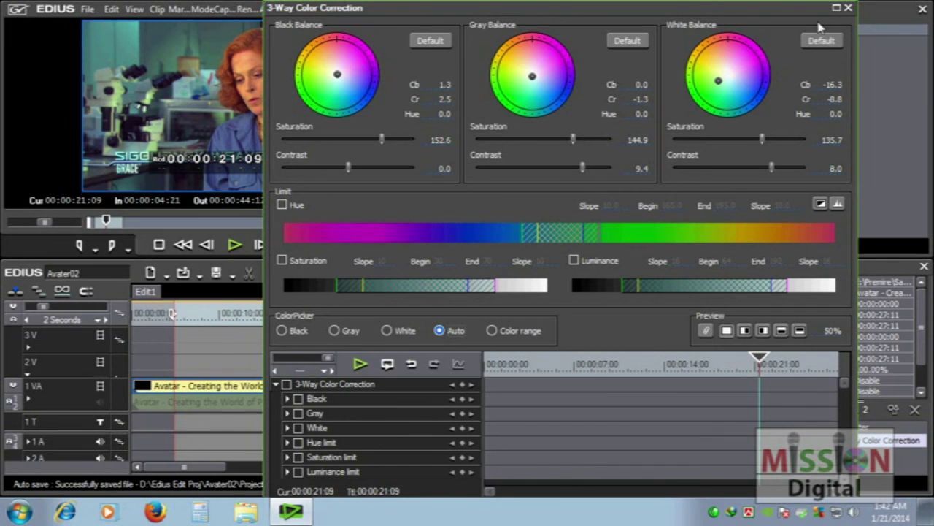
- Close the 3-Way Color Correction settings and delete that filter from the first Avatar clip
click(848, 8)
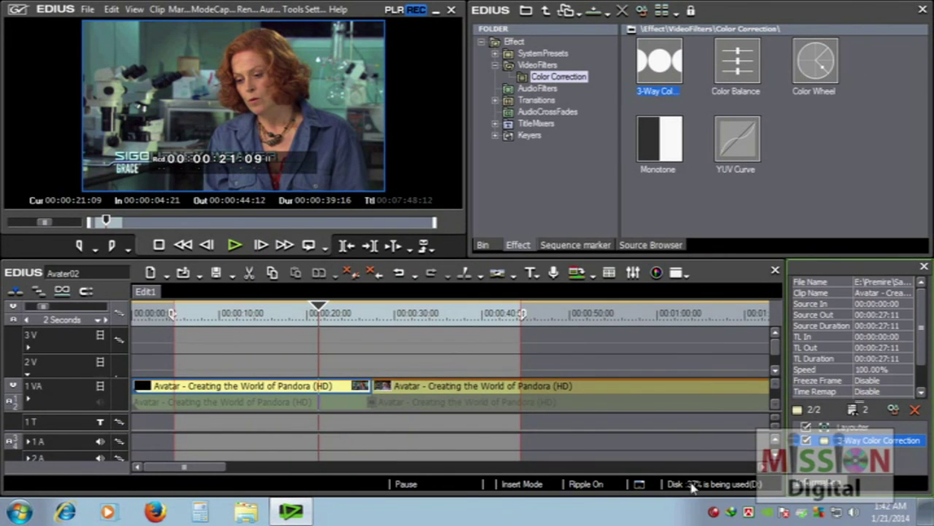
click(853, 458)
click(852, 442)
key(Delete)
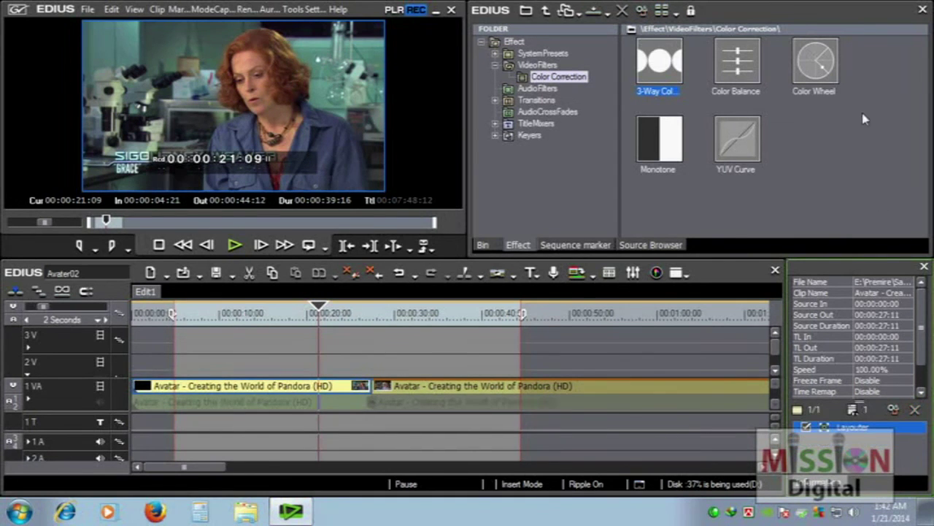
- Apply the Color Balance filter to the first Avatar clip on track 1 VA and open its settings
click(808, 70)
click(752, 73)
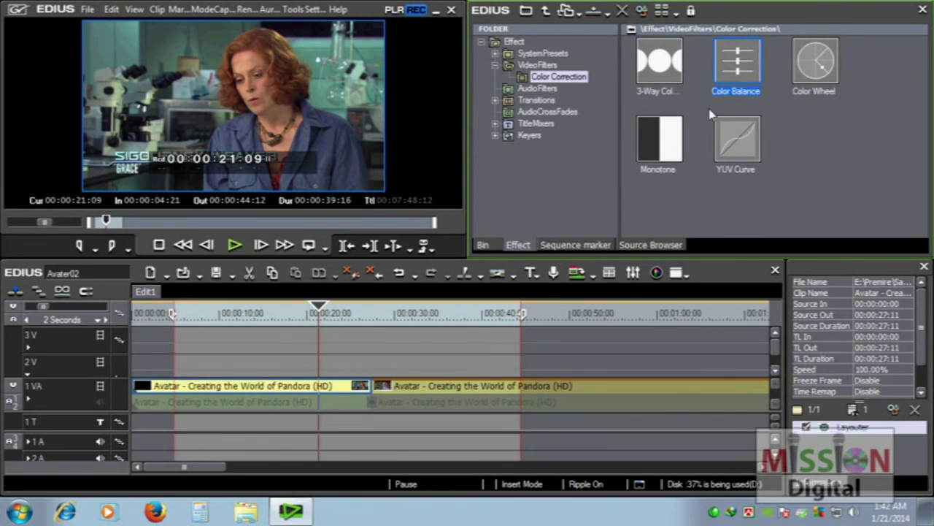
drag(737, 67, 290, 394)
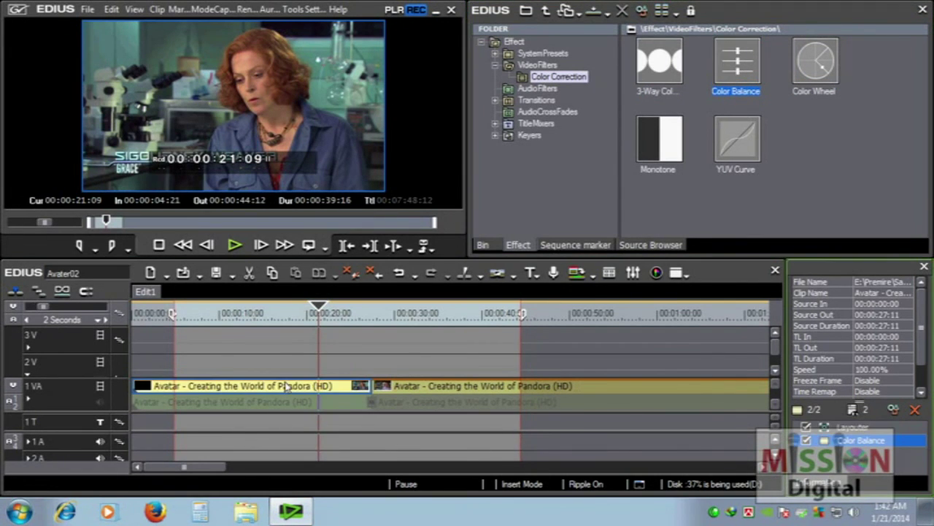
double_click(843, 440)
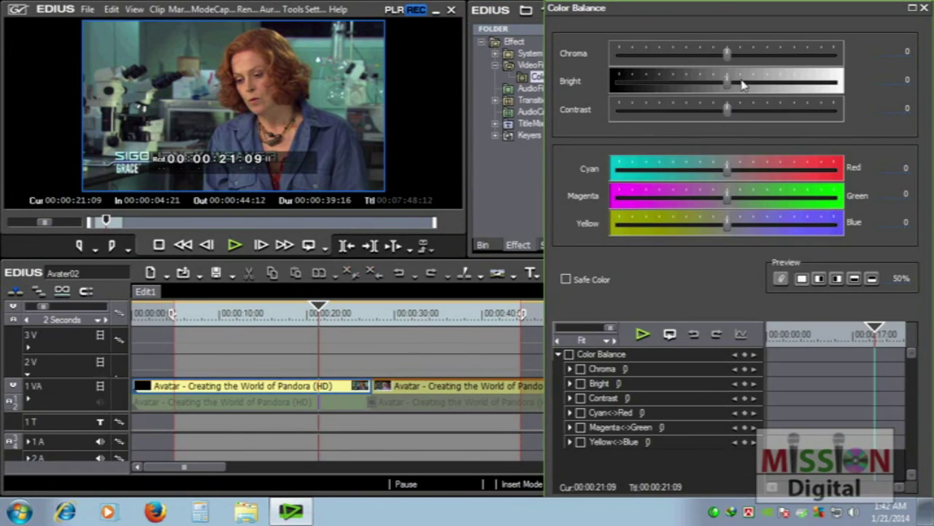
- Try Color Balance with chroma 12, bright -6, contrast -2 and cyan-red -12, closing the settings without applying them
drag(727, 83, 737, 55)
mouse_move(728, 110)
mouse_down()
mouse_move(750, 110)
mouse_move(725, 111)
mouse_up()
mouse_move(731, 171)
mouse_down()
mouse_move(774, 174)
mouse_move(700, 174)
mouse_move(721, 175)
mouse_up()
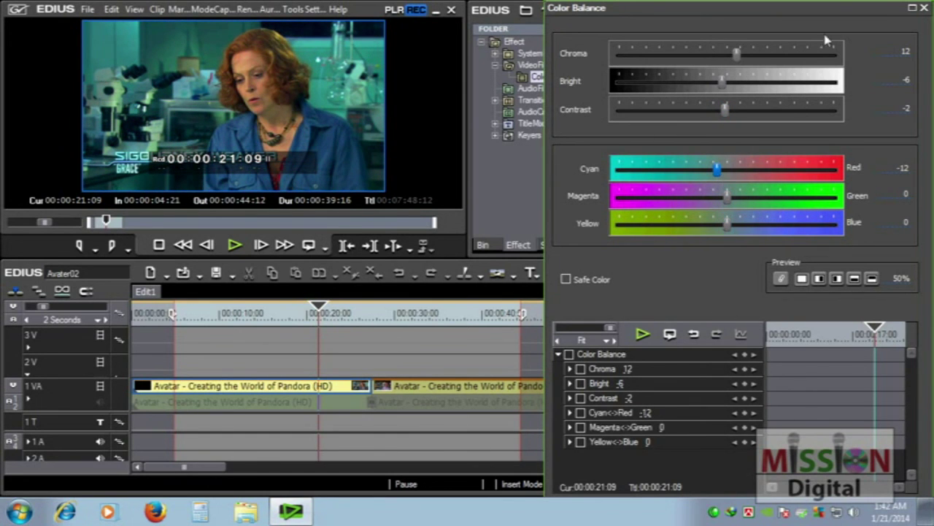
click(923, 8)
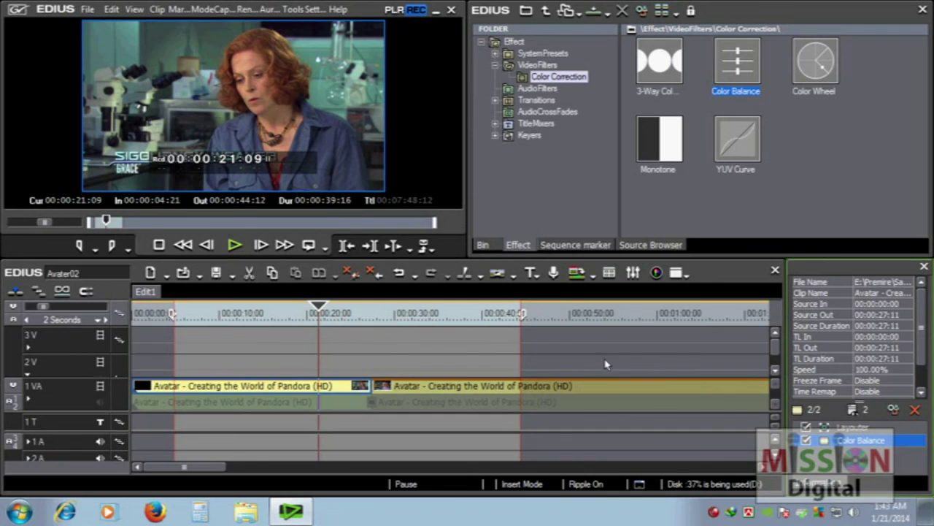
click(858, 467)
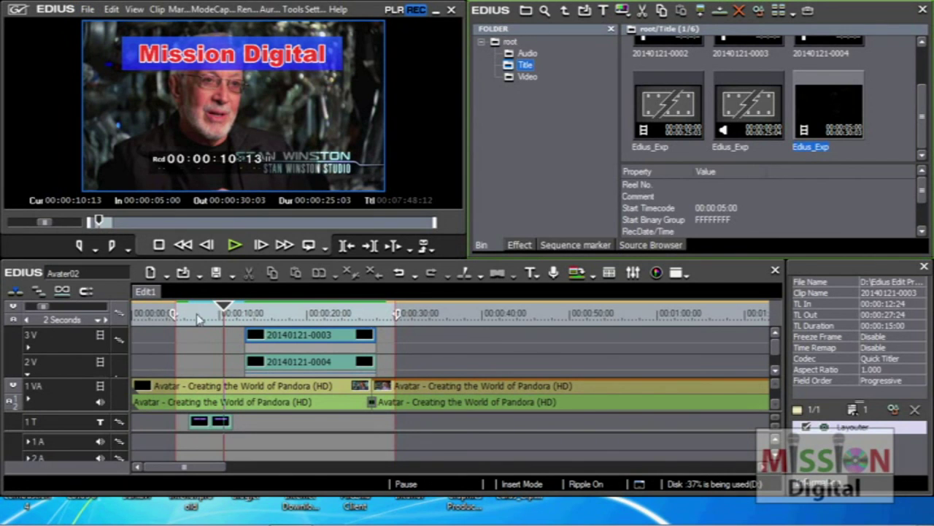
- Open the Print to File export for the Edit1 sequence
click(88, 10)
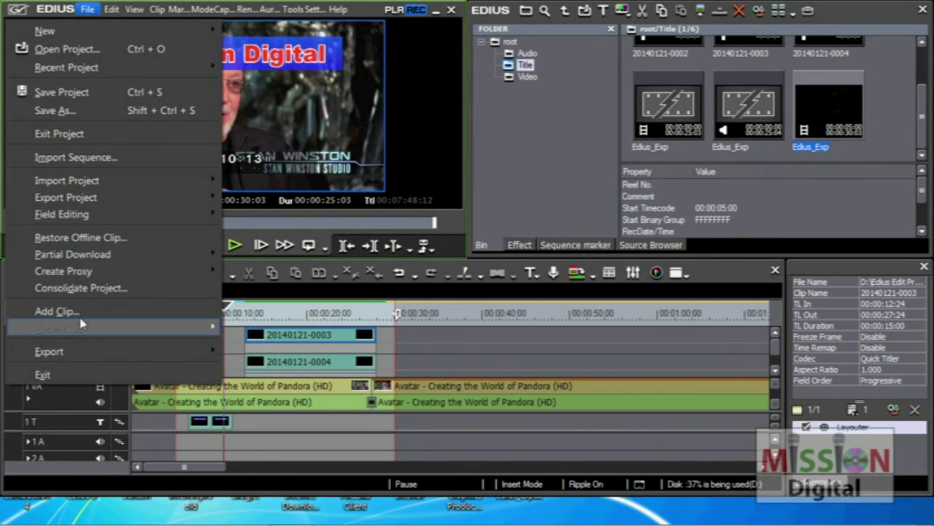
mouse_move(84, 359)
click(273, 388)
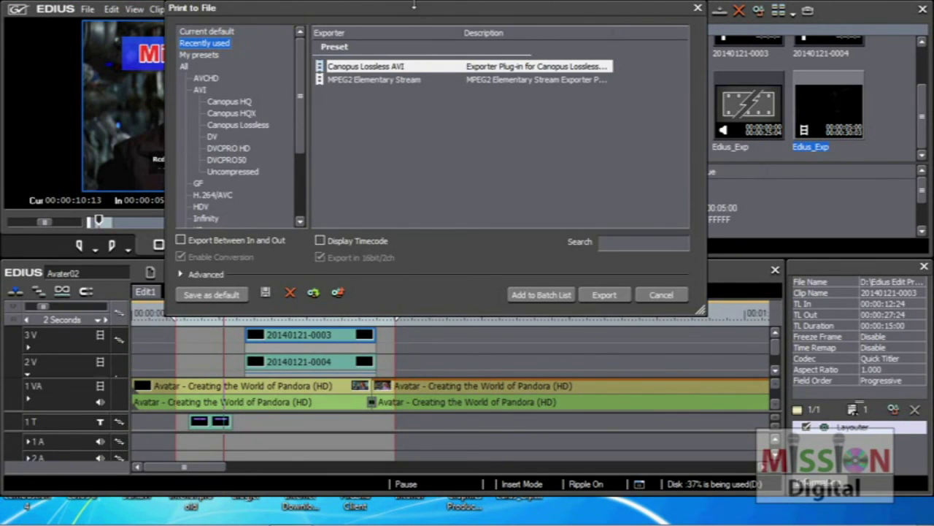
drag(414, 5, 368, 5)
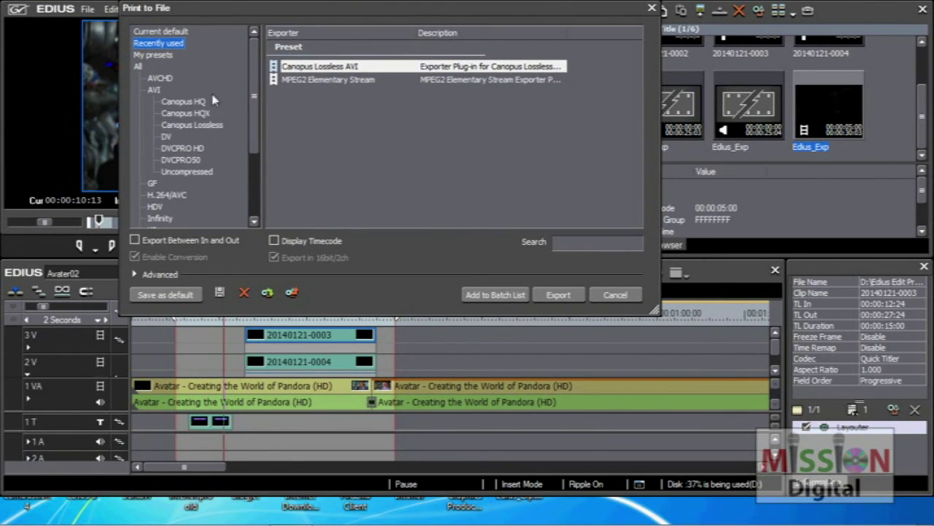
- List all available exporters and expand the advanced video and audio format options
click(140, 68)
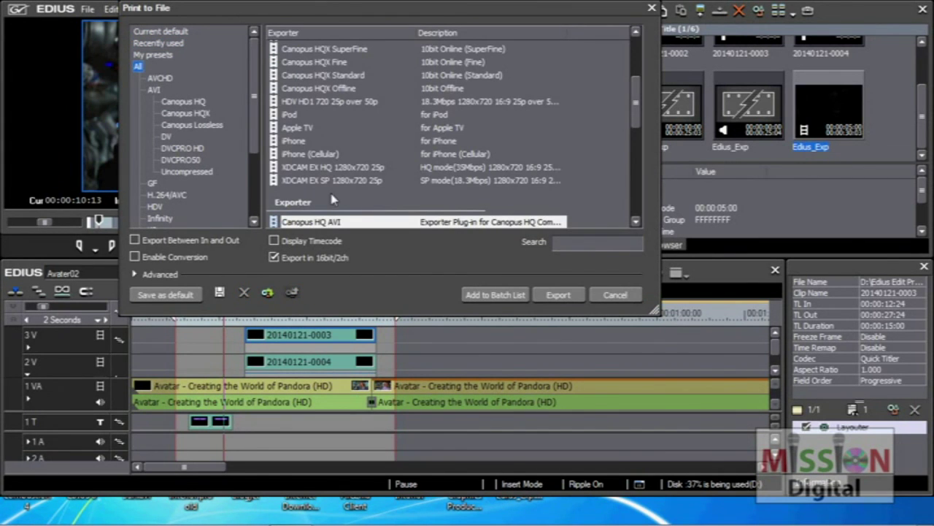
drag(636, 100, 635, 66)
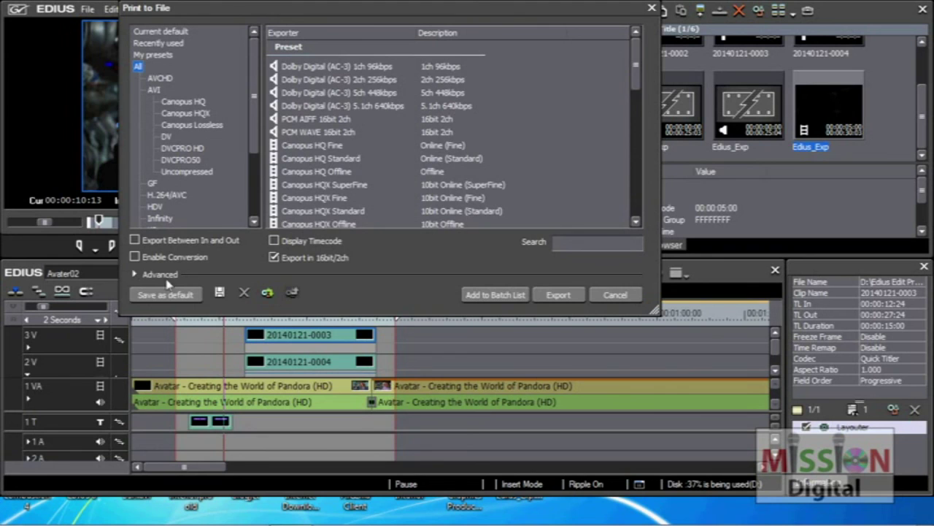
click(135, 275)
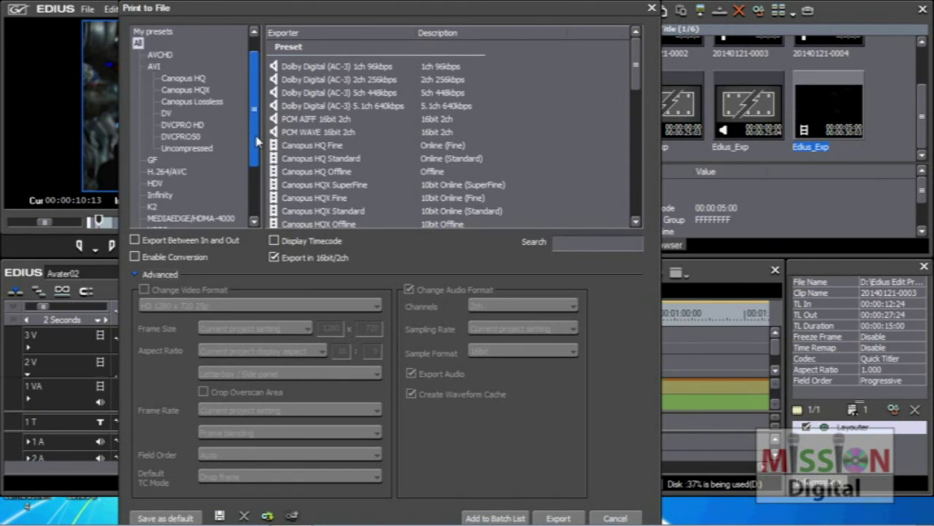